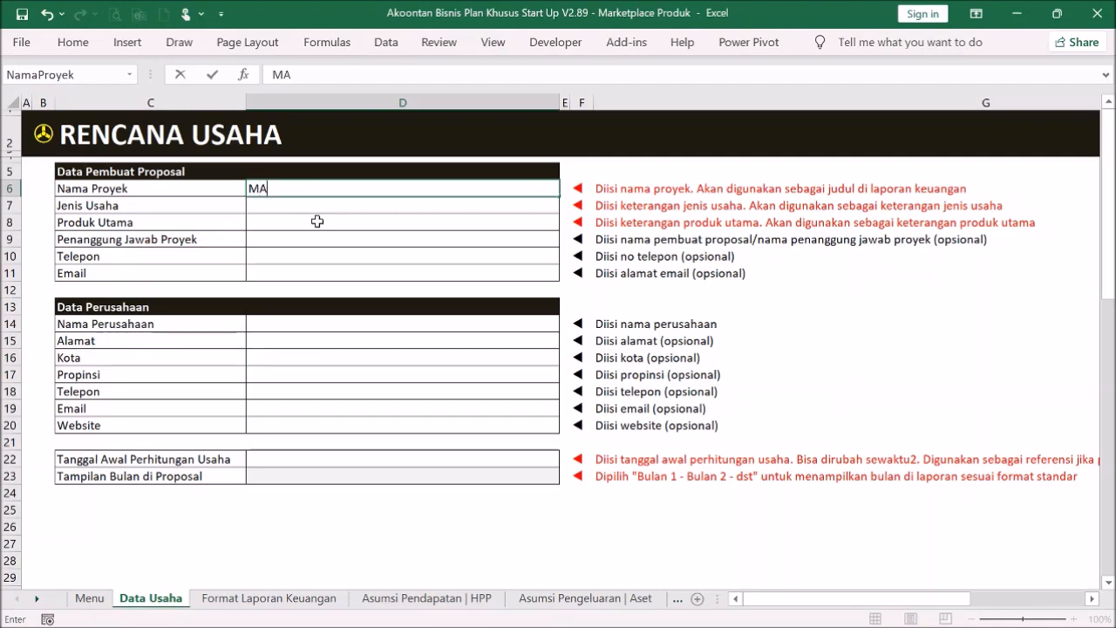
- Enter MARKETPLACE PRODUK as the Nama Proyek and Marketplace as the Jenis Usaha
text(CE )
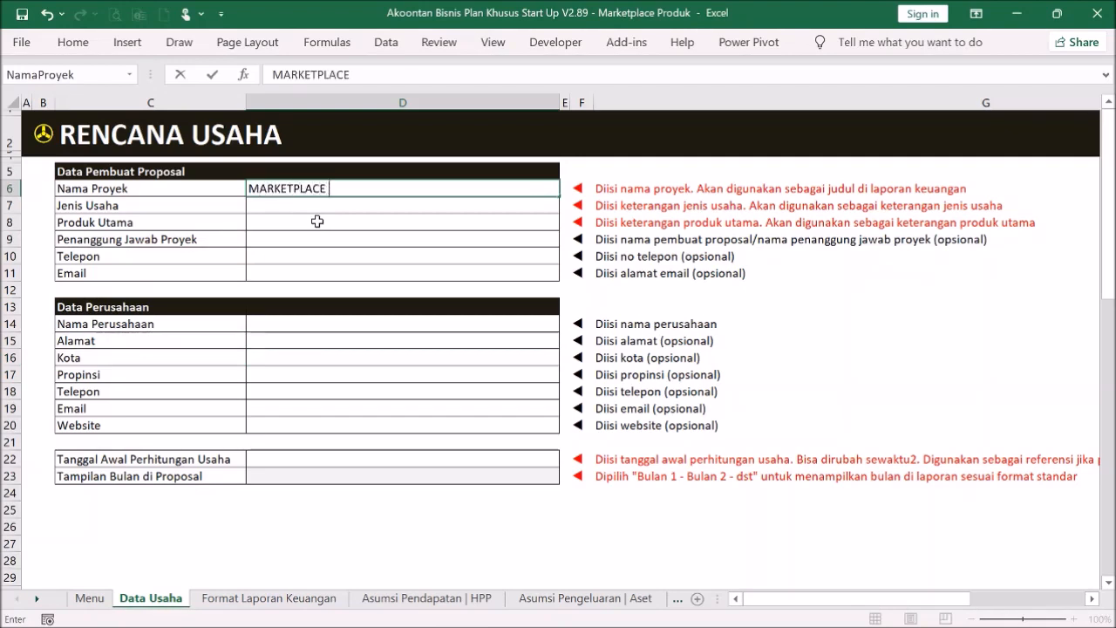
text(PRODUK)
key(Return)
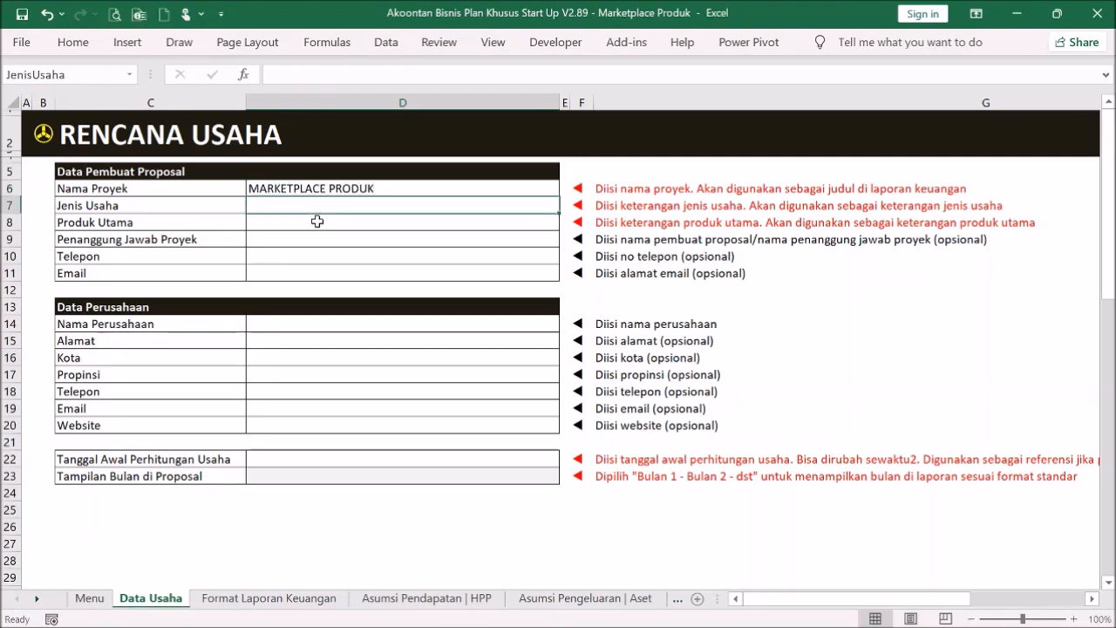
text(Marketpl)
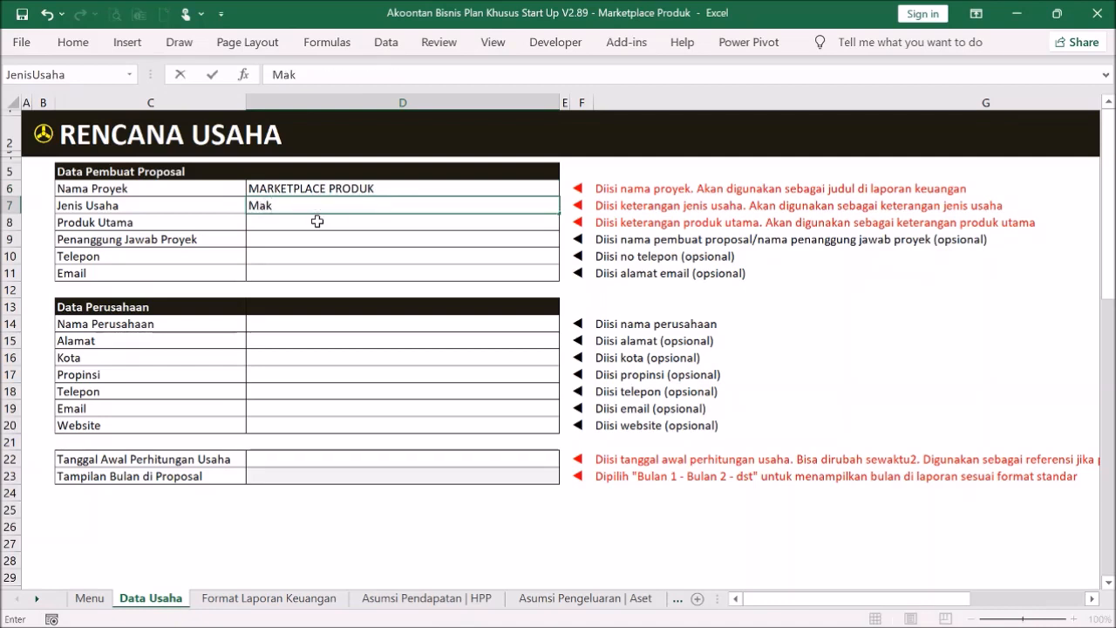
text(ac)
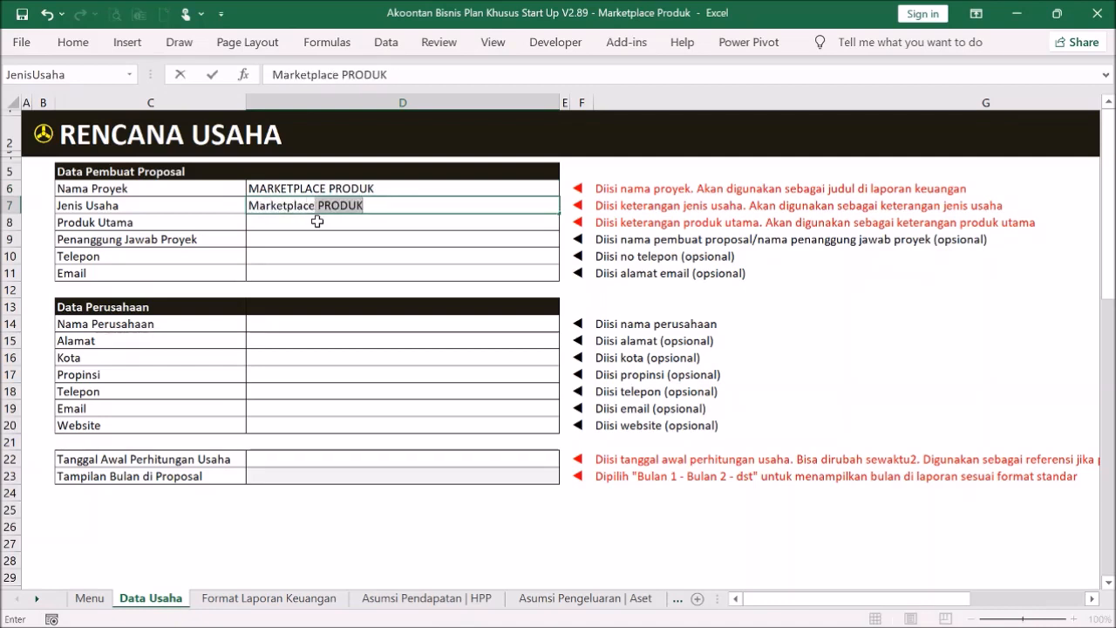
text(e)
key(Delete)
key(Return)
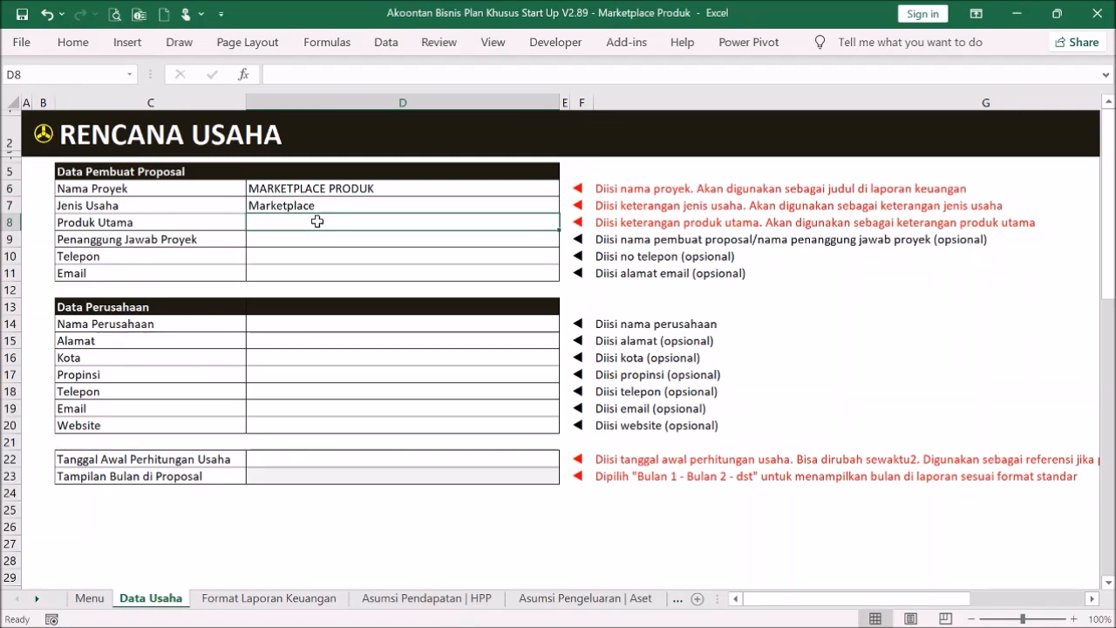
- Fill in the Produk Utama of the proposal data as Produk Fisik
text(Produk)
key(BackSpace)
key(BackSpace)
key(BackSpace)
text(duk Fisik)
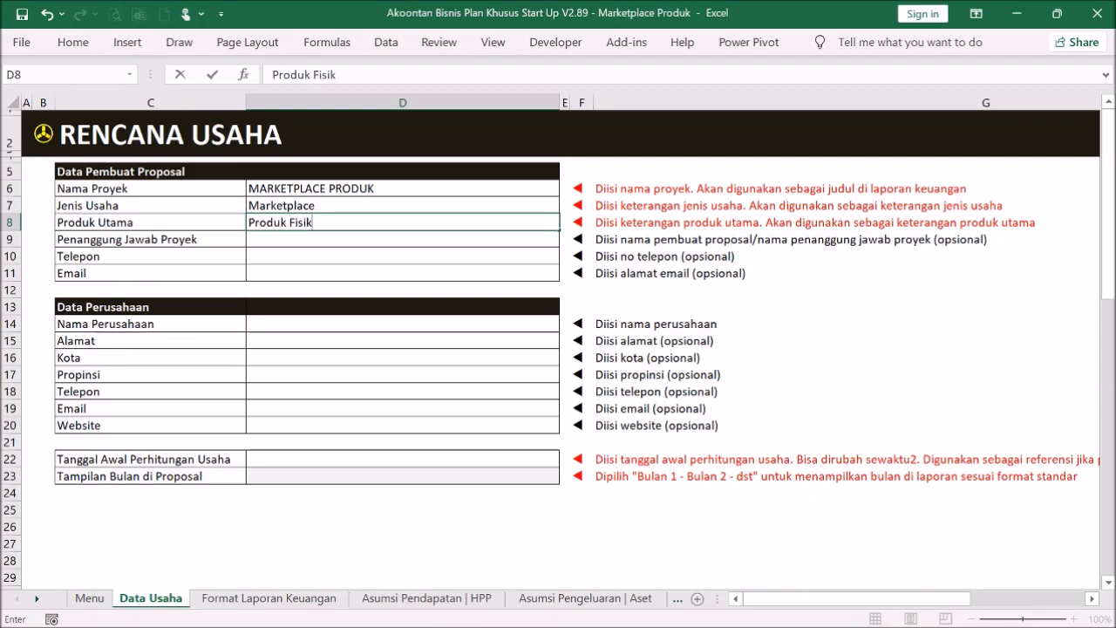
key(Return)
drag(337, 187, 319, 222)
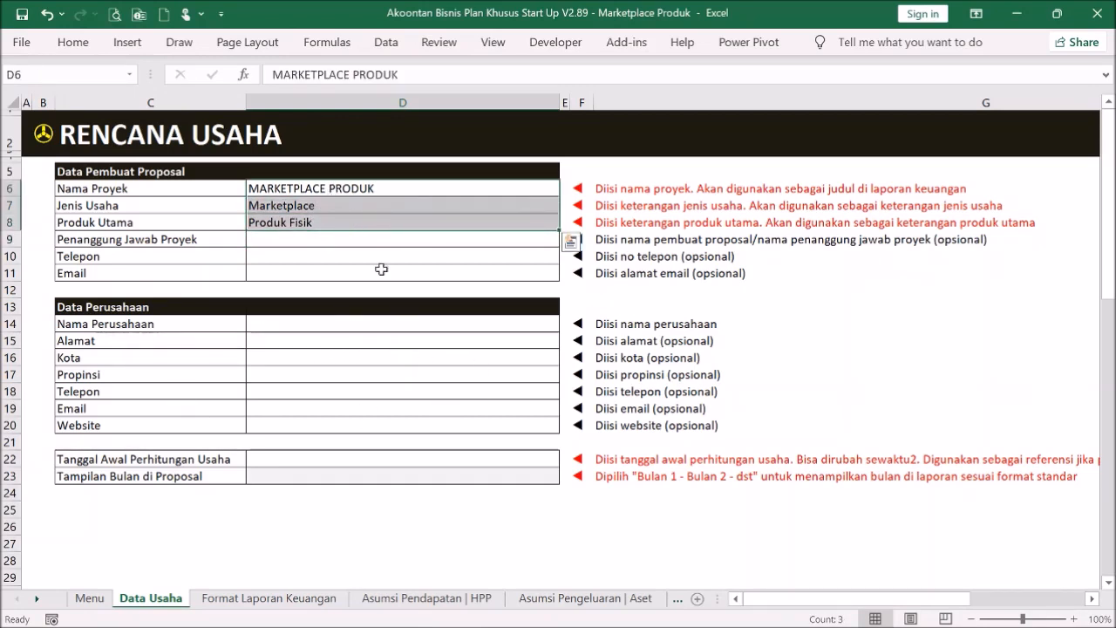
drag(393, 242, 399, 269)
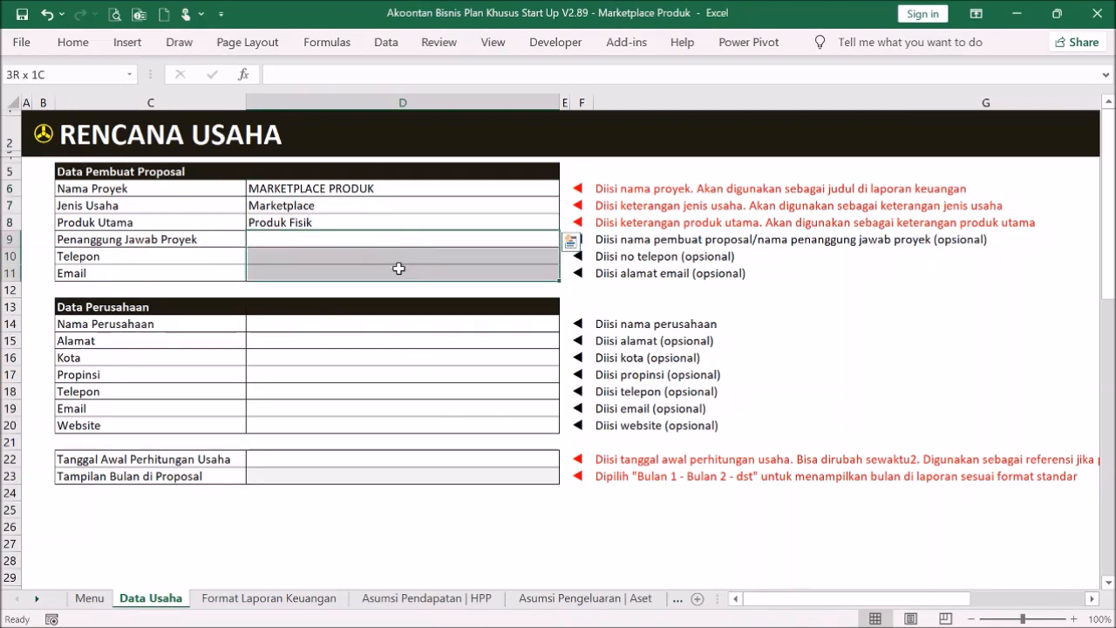
drag(391, 324, 353, 425)
- Enter PT MARKETPLACE SIMPEL as the Nama Perusahaan in the company data
click(352, 324)
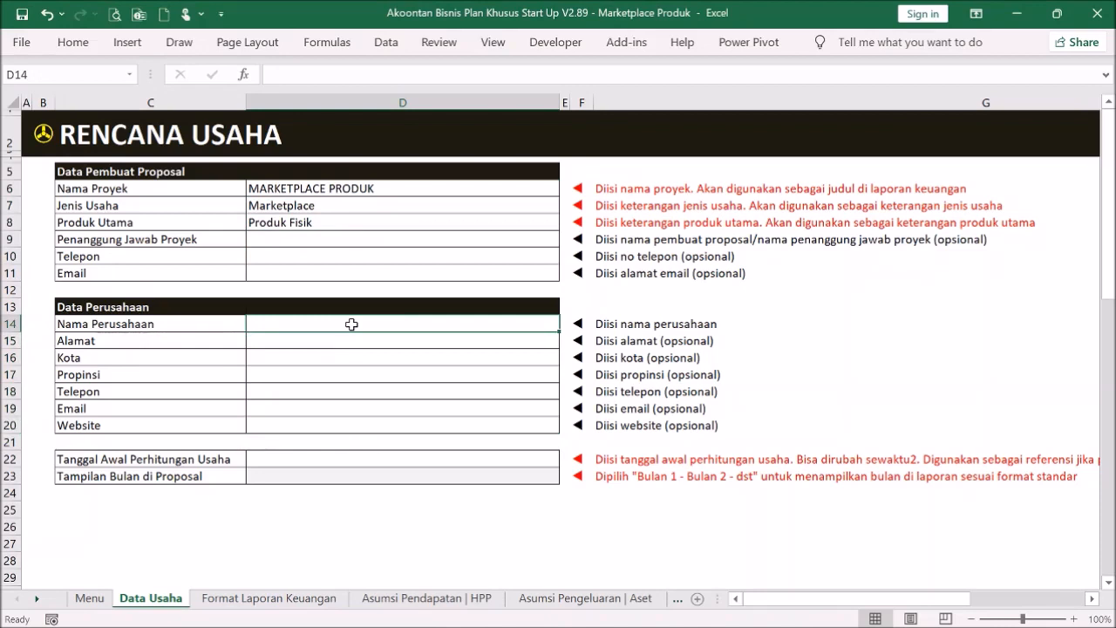
text(PR)
key(BackSpace)
key(BackSpace)
key(BackSpace)
key(BackSpace)
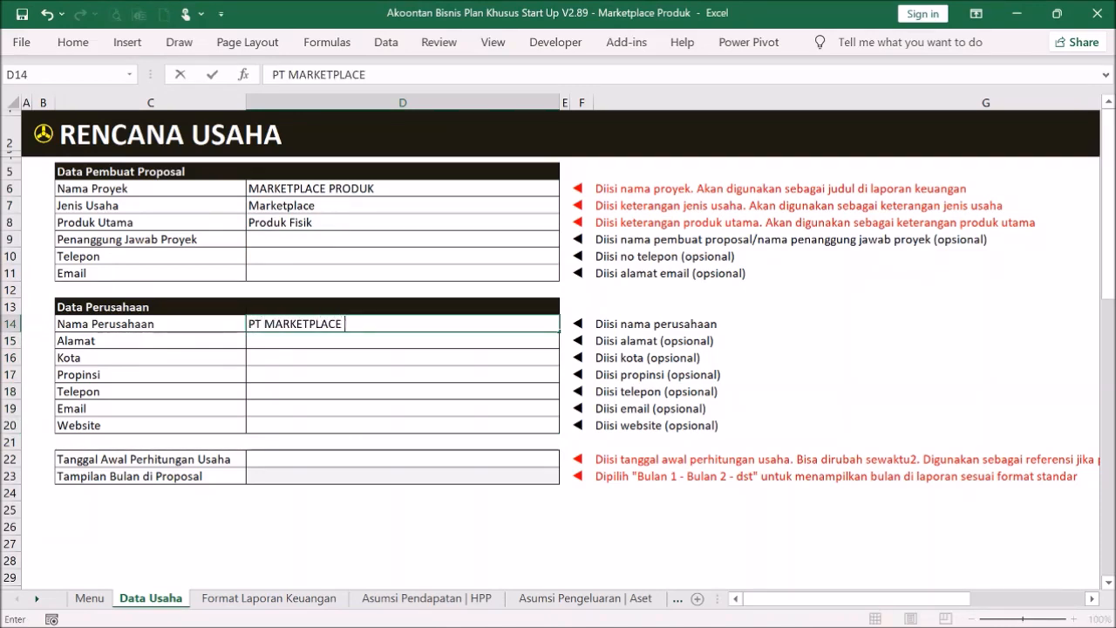
text(T MARKETPLACE SAM)
key(BackSpace)
key(BackSpace)
text(IP)
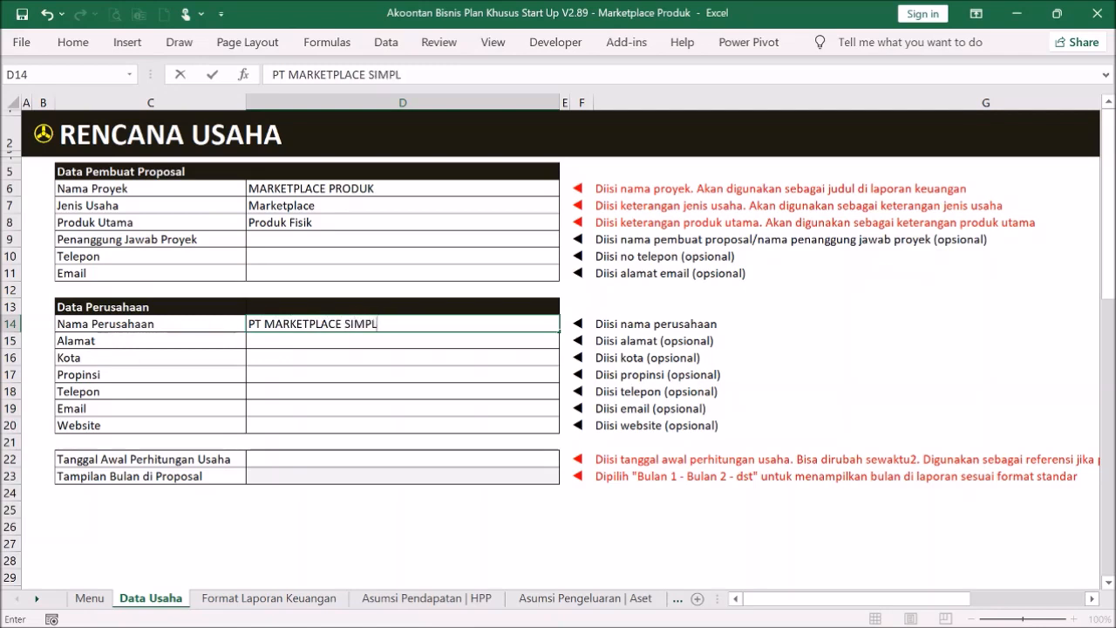
key(Return)
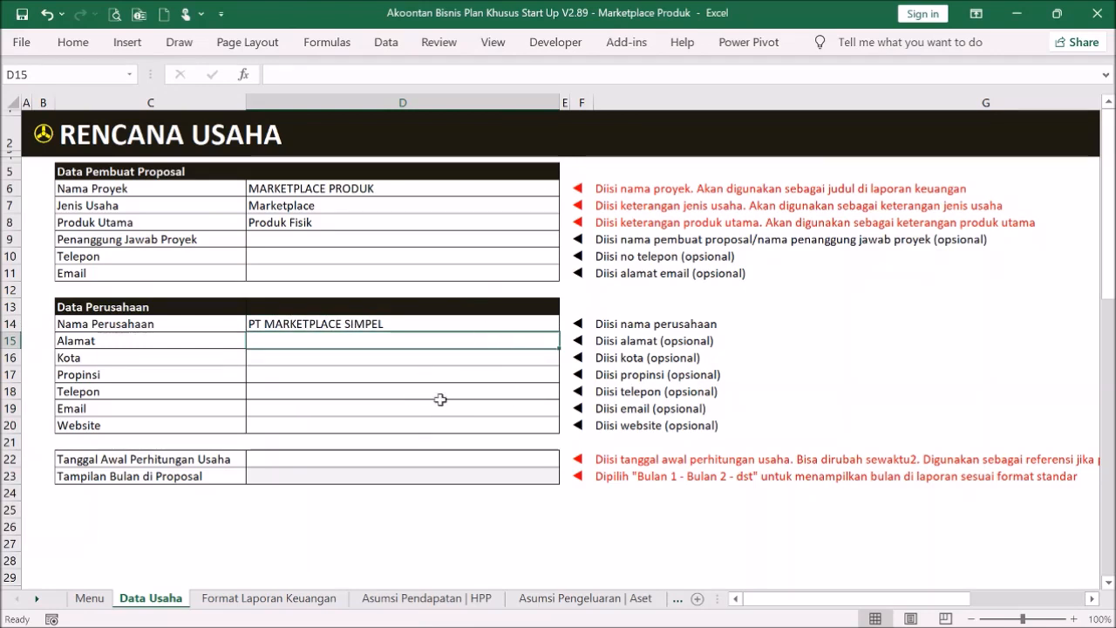
- Inspect the month headings of the monthly Laba Rugi projection while the start date and month display are blank
click(358, 465)
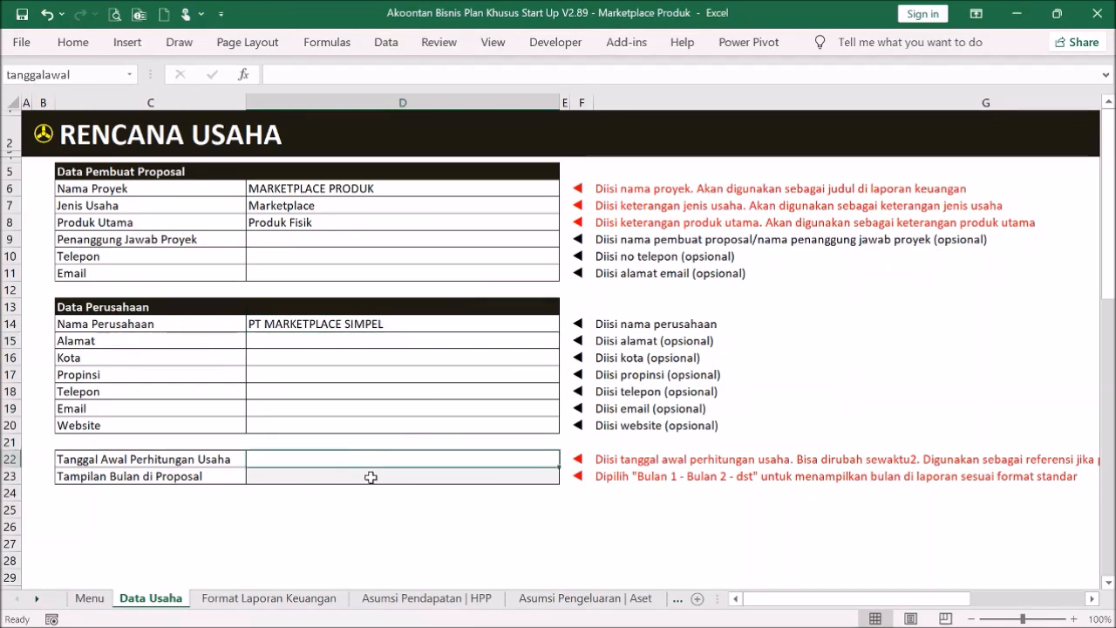
click(369, 476)
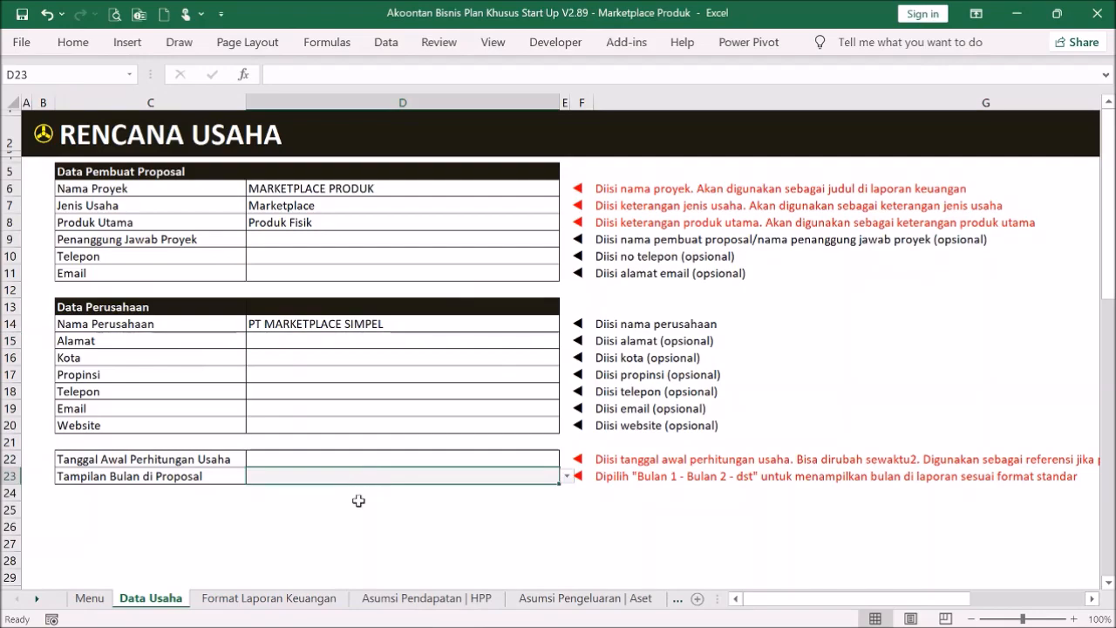
click(43, 135)
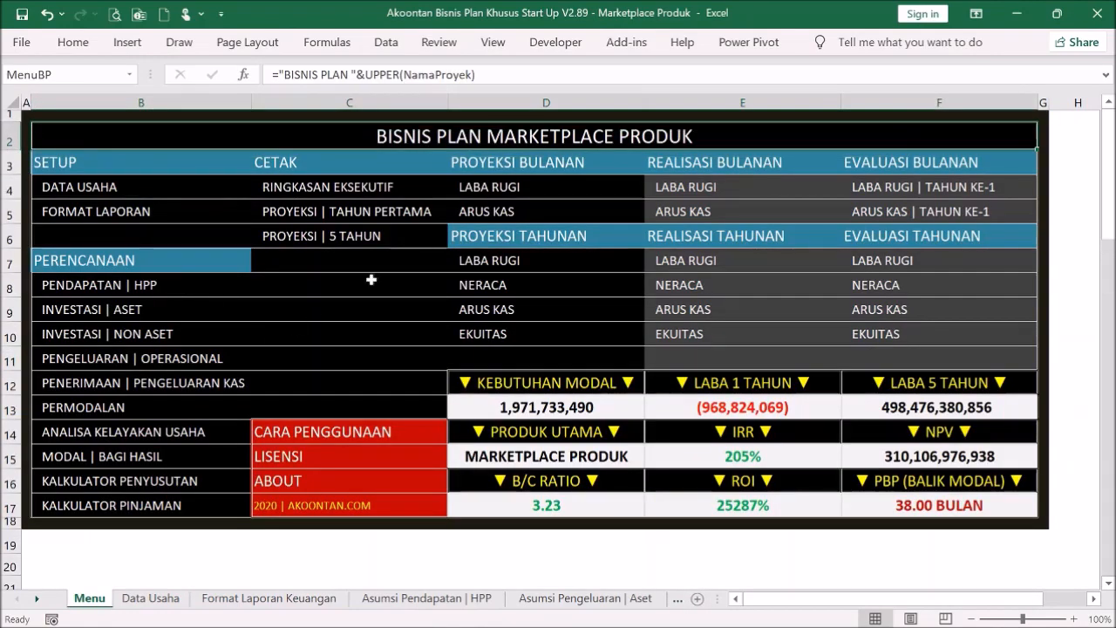
click(491, 195)
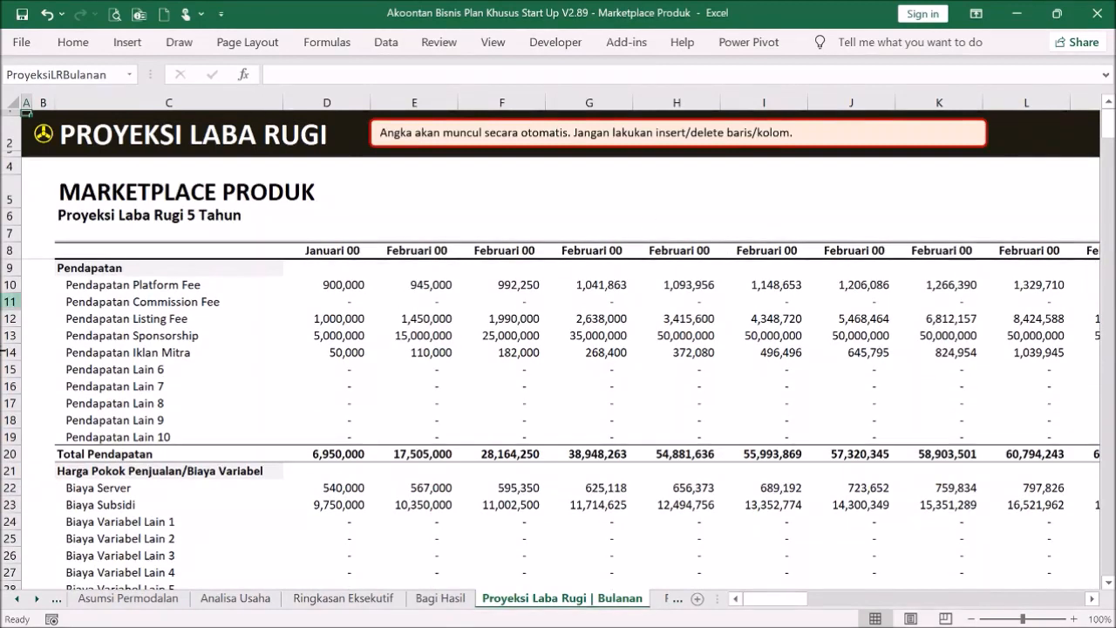
drag(324, 253, 441, 252)
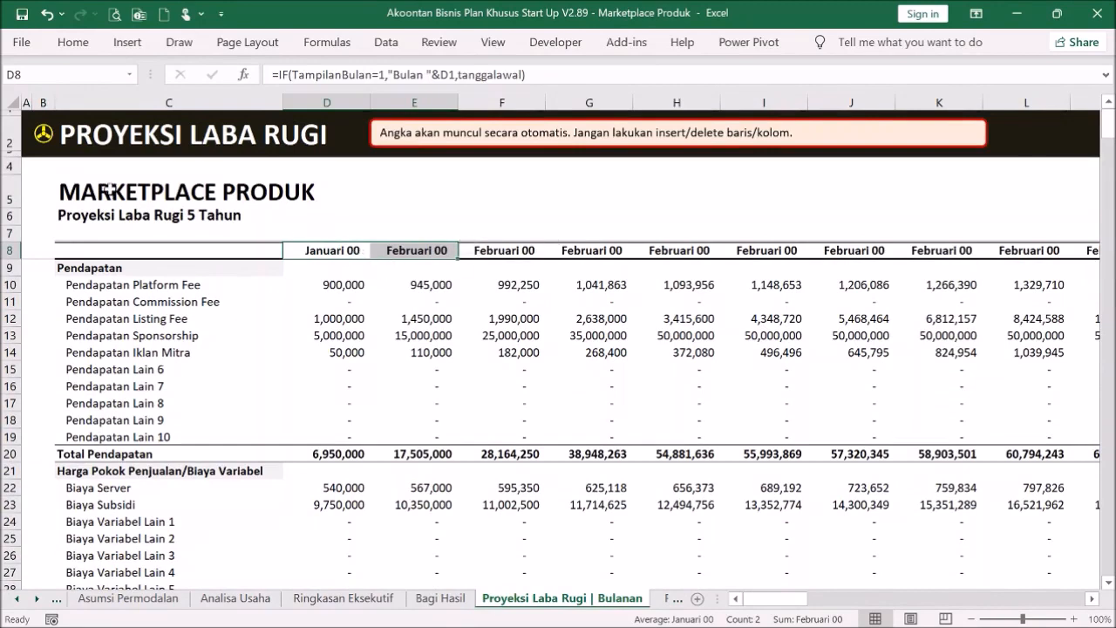
- Set Tampilan Bulan di Proposal to "Bulan 1 - Bulan 2 - dst" and check the month headings in the monthly Laba Rugi projection
click(43, 143)
click(96, 183)
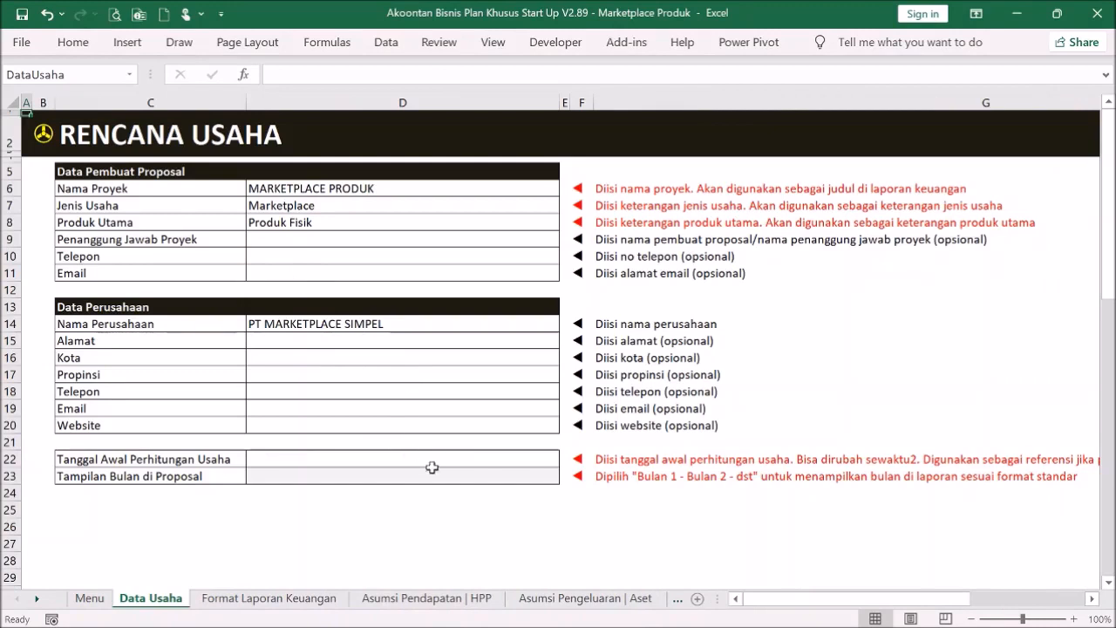
click(464, 476)
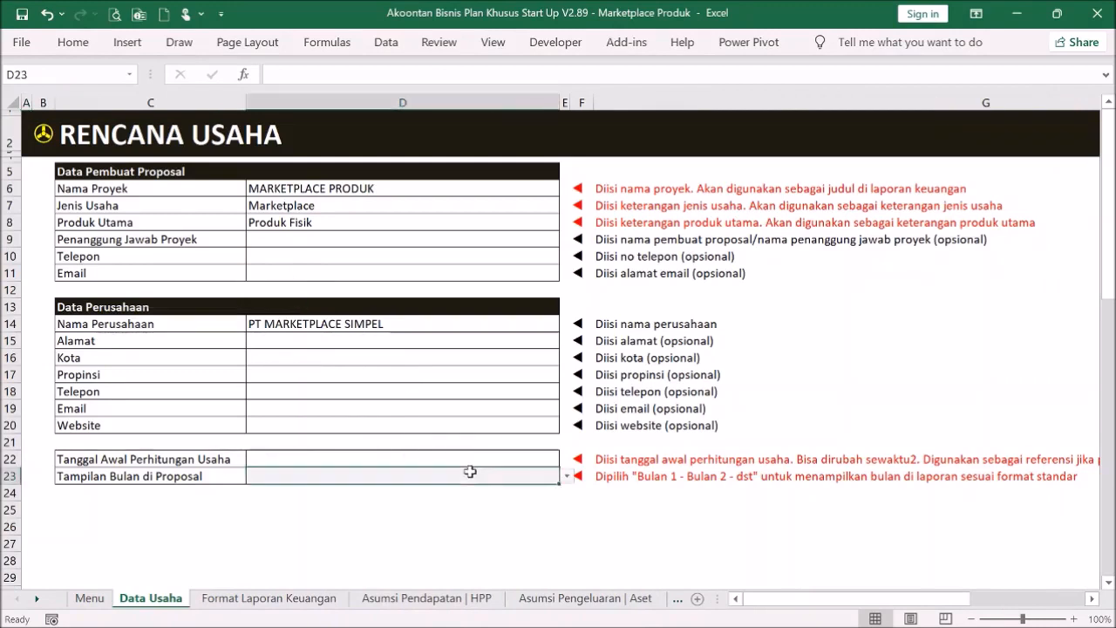
click(565, 477)
click(512, 491)
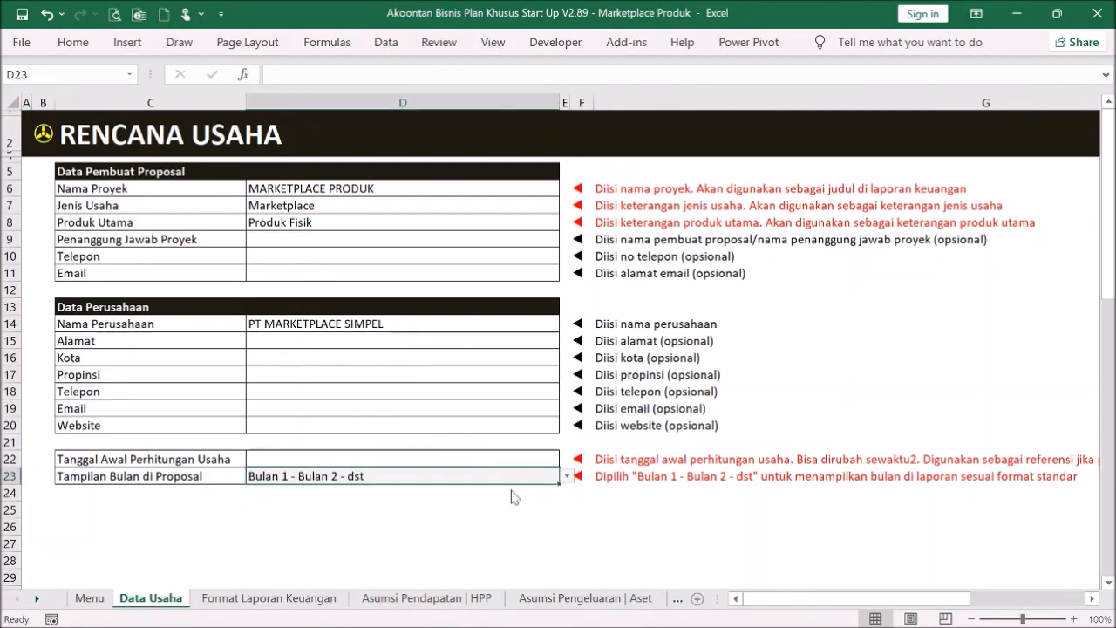
click(42, 146)
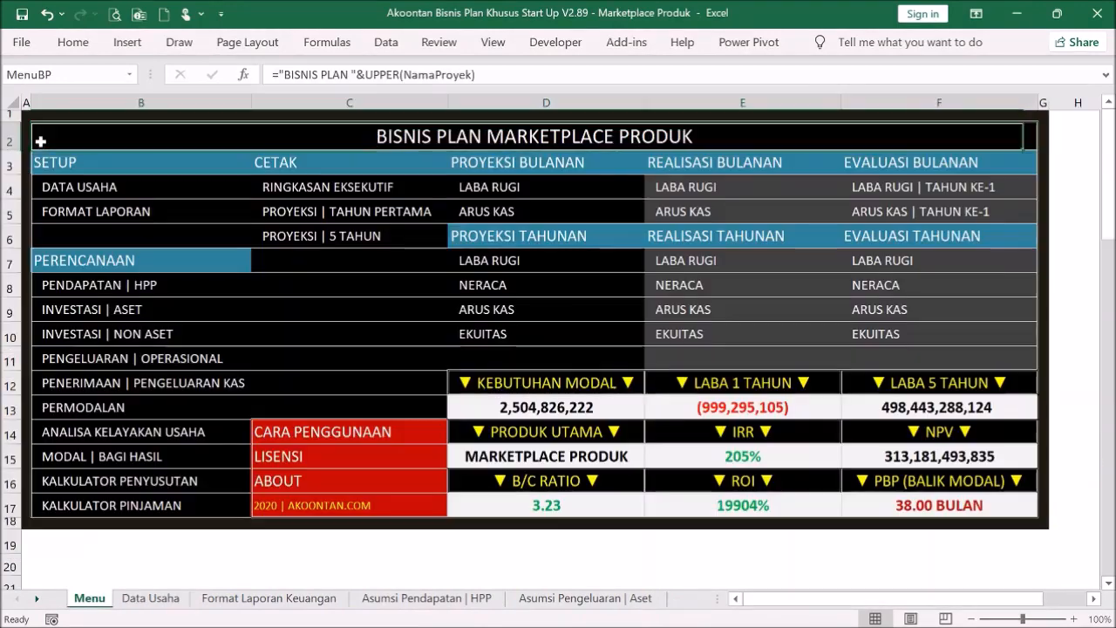
click(520, 186)
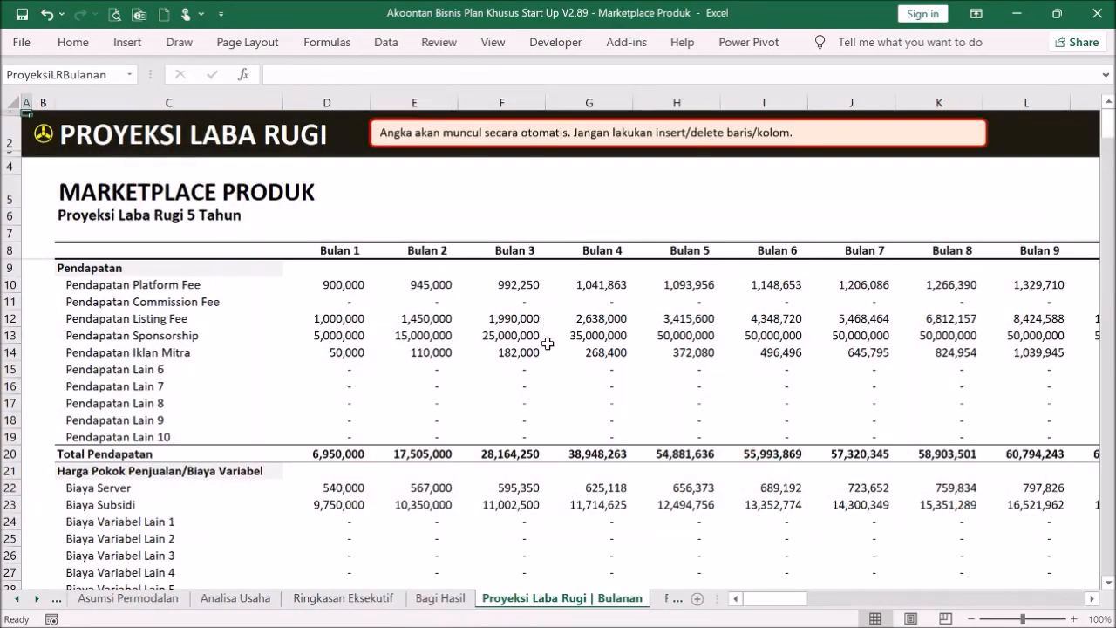
drag(336, 247, 537, 250)
click(523, 252)
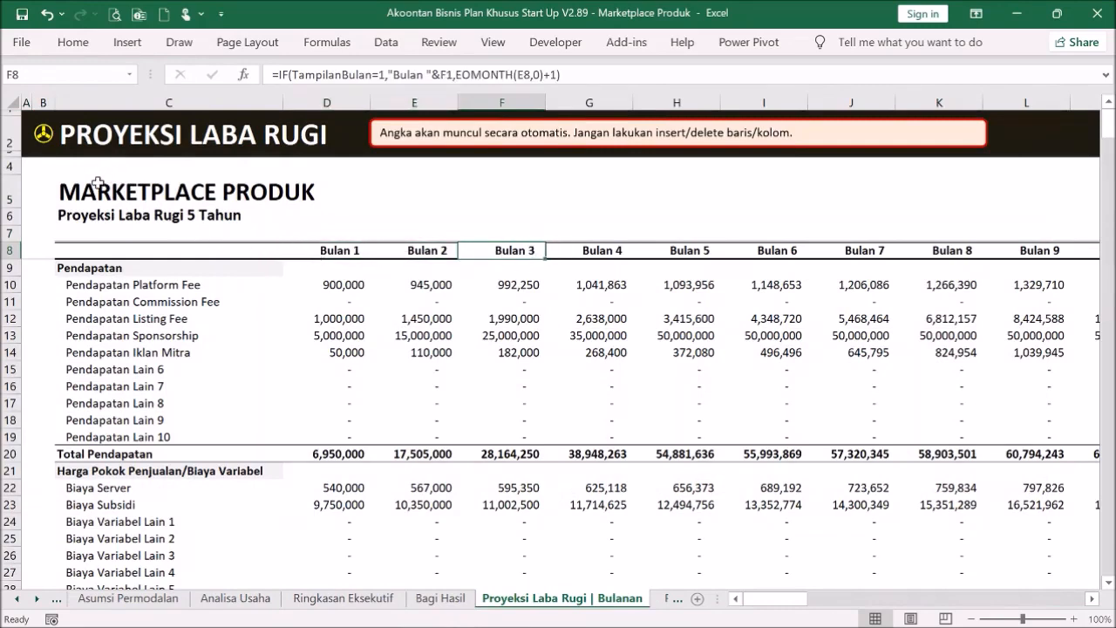
- Change Tampilan Bulan di Proposal to "Januari - Februari - dst" and review the monthly Laba Rugi projection's headings
click(43, 148)
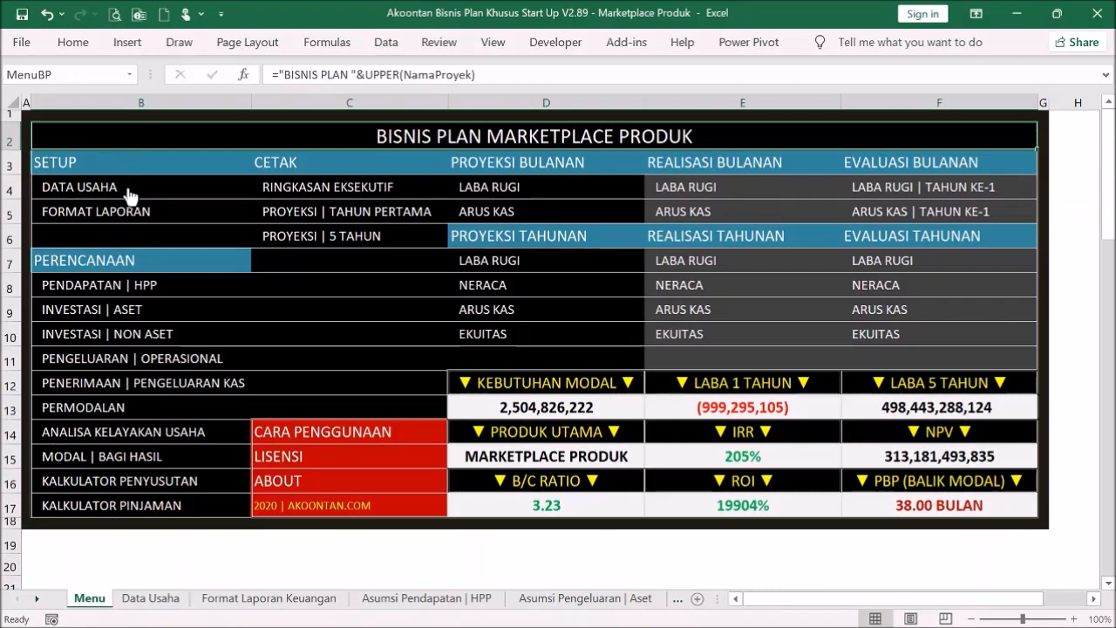
click(110, 187)
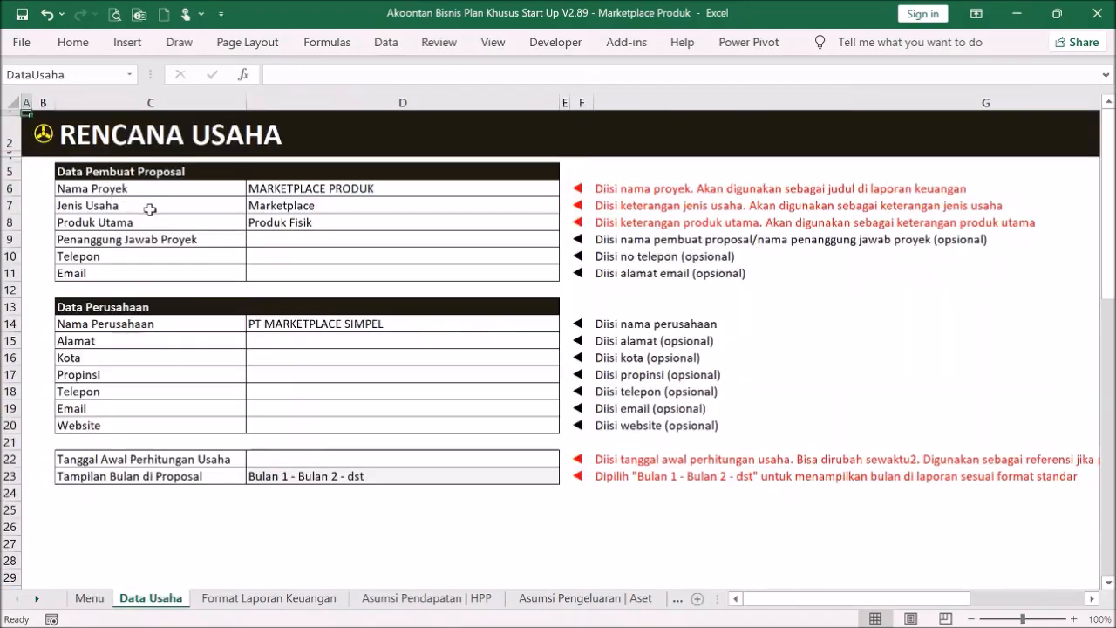
click(520, 475)
click(567, 478)
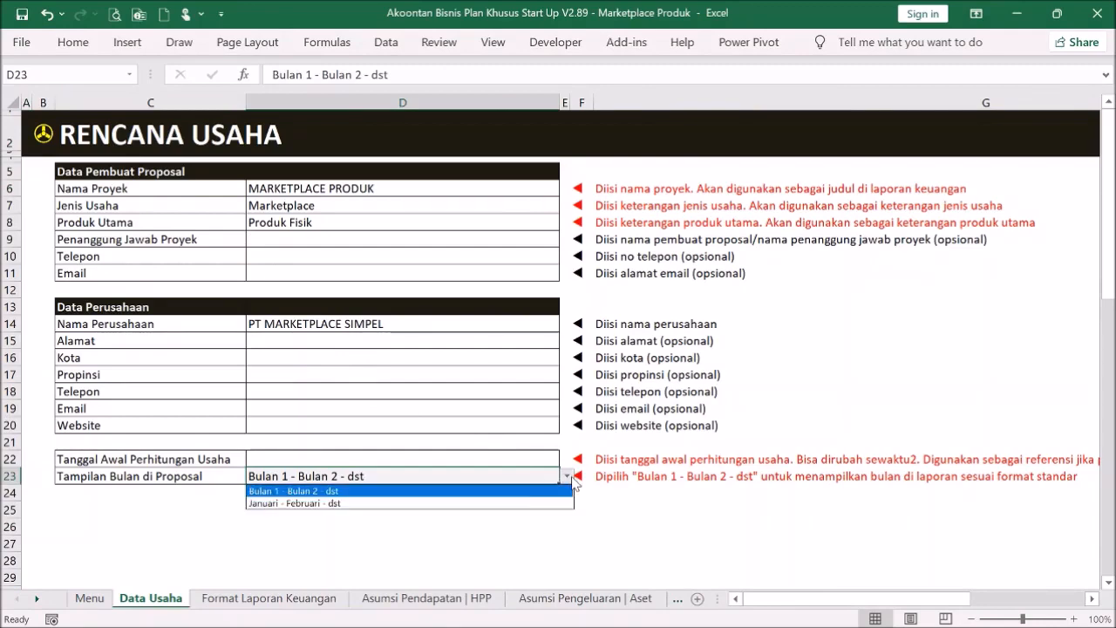
click(516, 506)
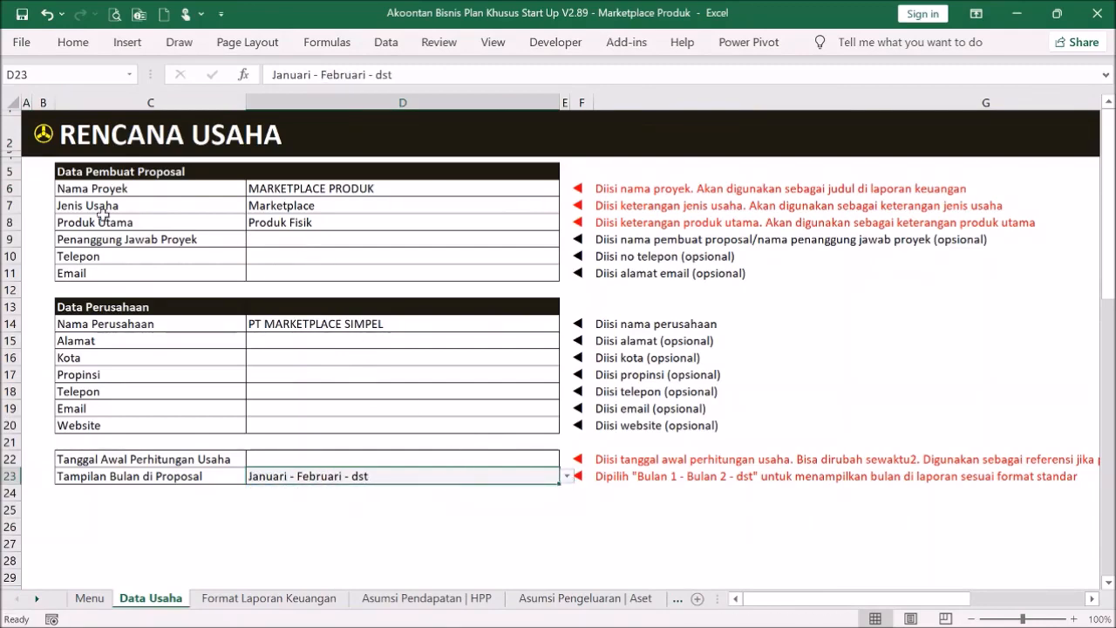
click(41, 137)
click(500, 186)
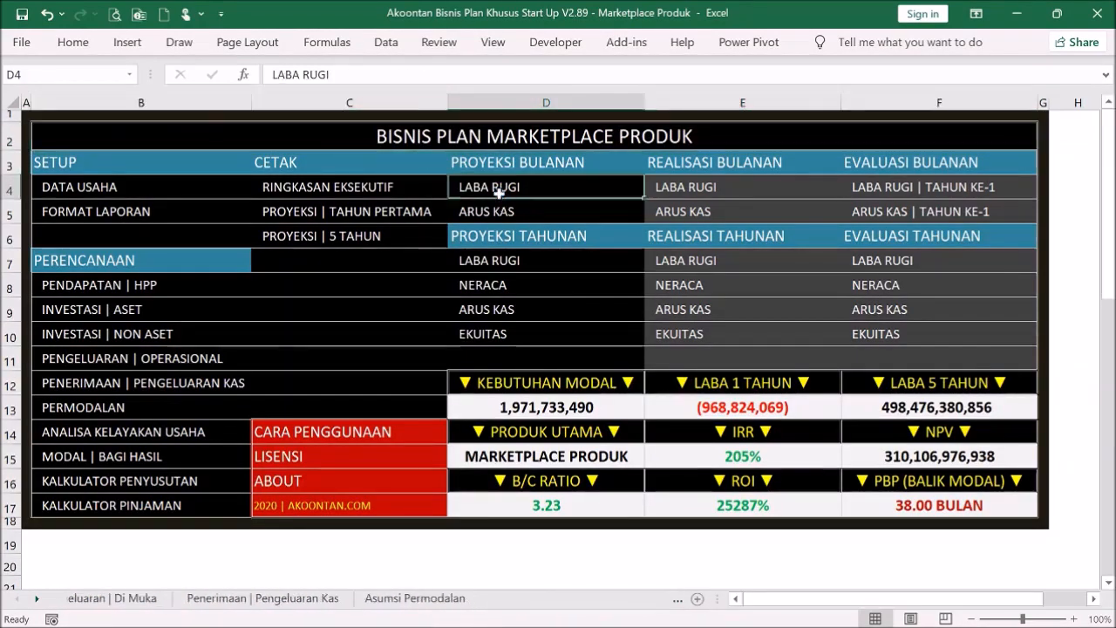
drag(297, 258, 428, 248)
- Return to the Data Usaha sheet and set Tanggal Awal Perhitungan Usaha to 1 may 21
click(41, 137)
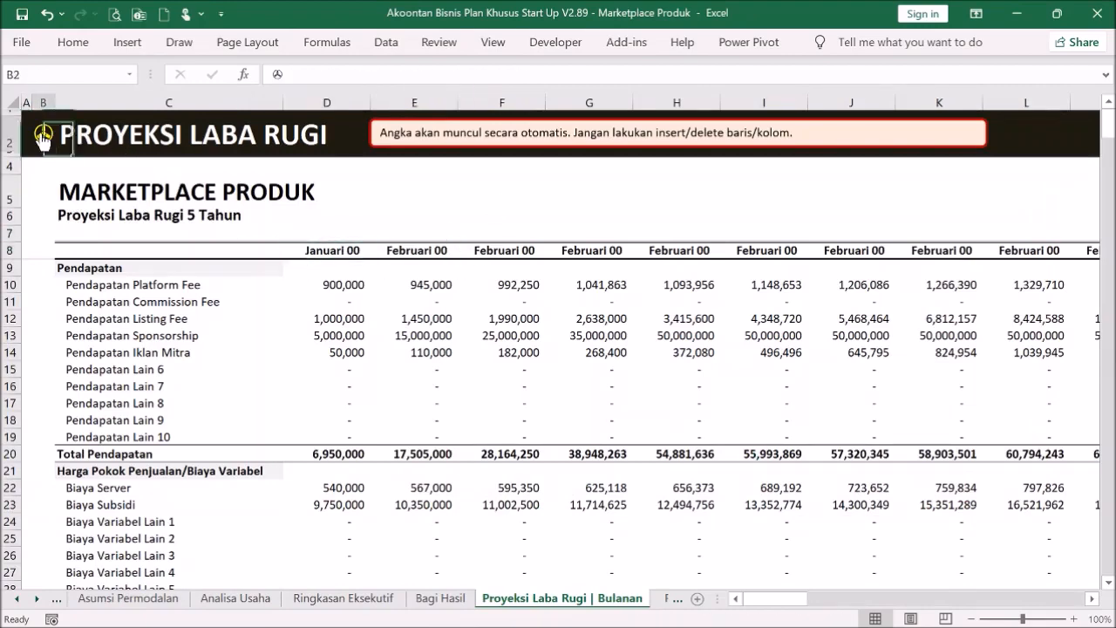
click(94, 190)
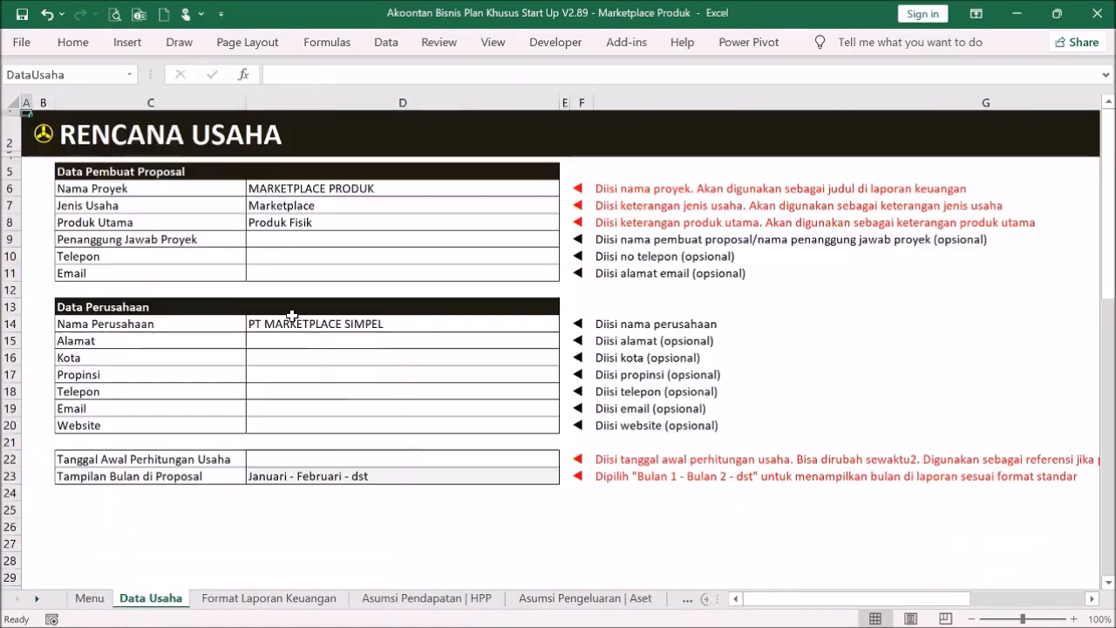
click(375, 475)
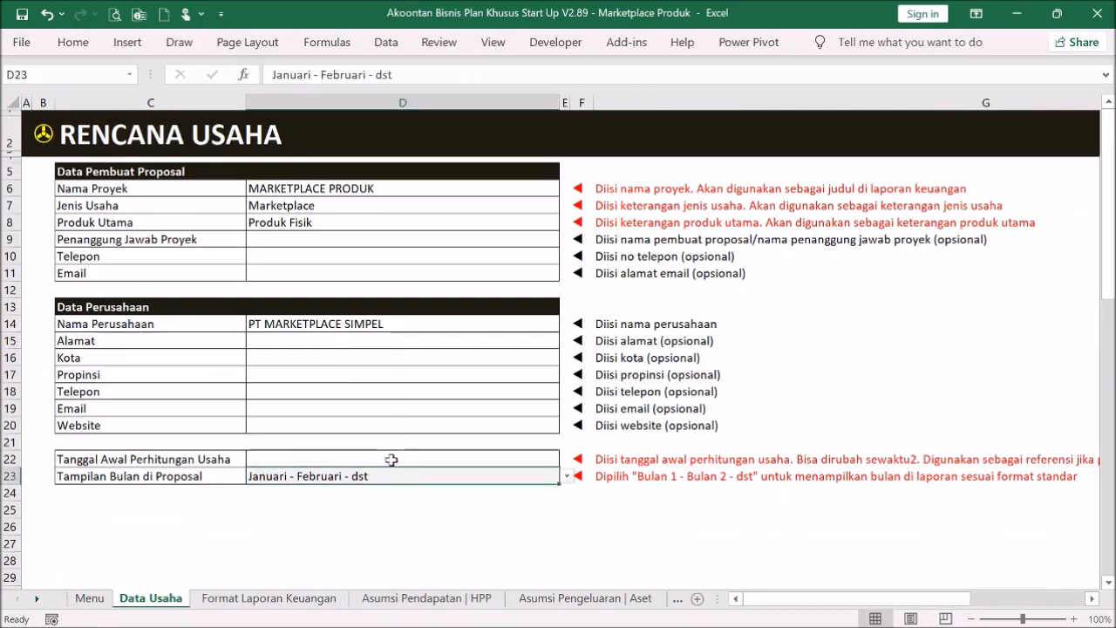
click(390, 457)
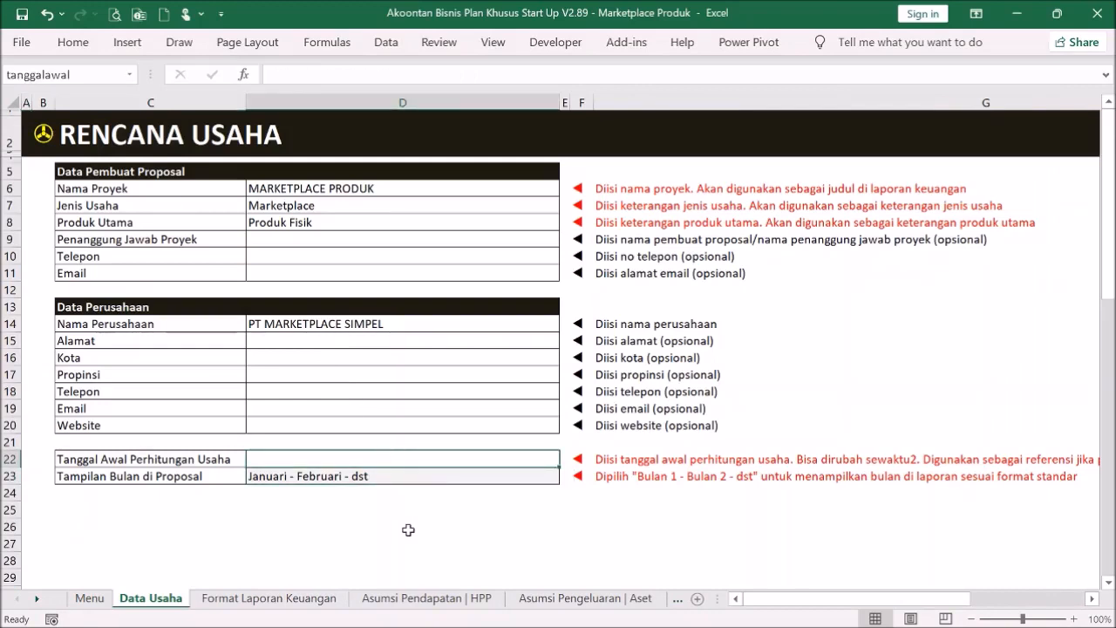
text(1)
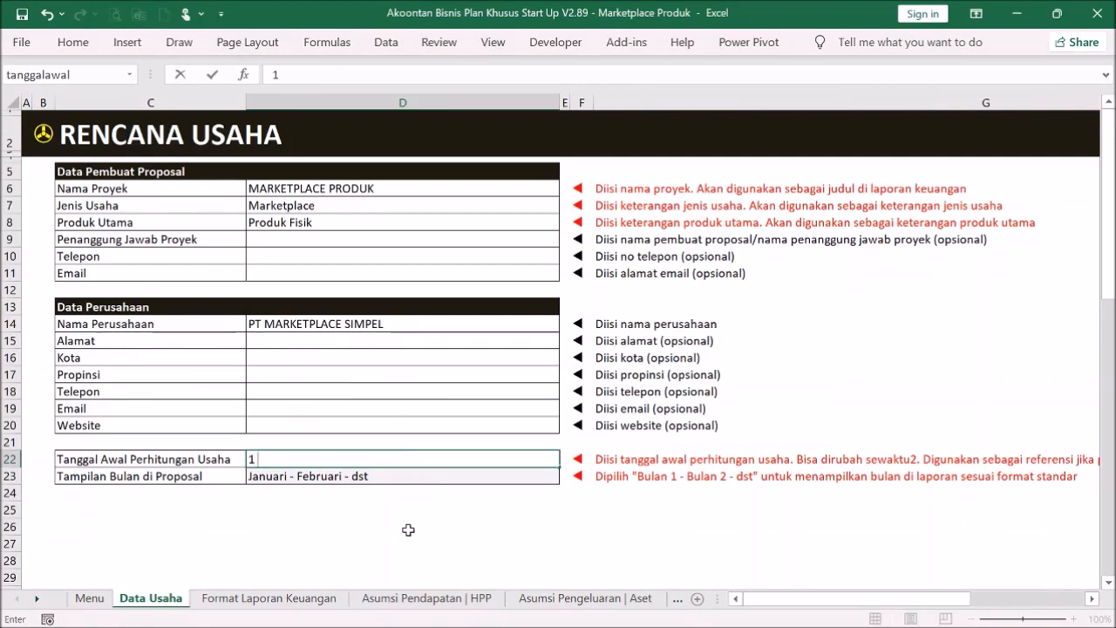
text( may 22)
key(BackSpace)
text(1)
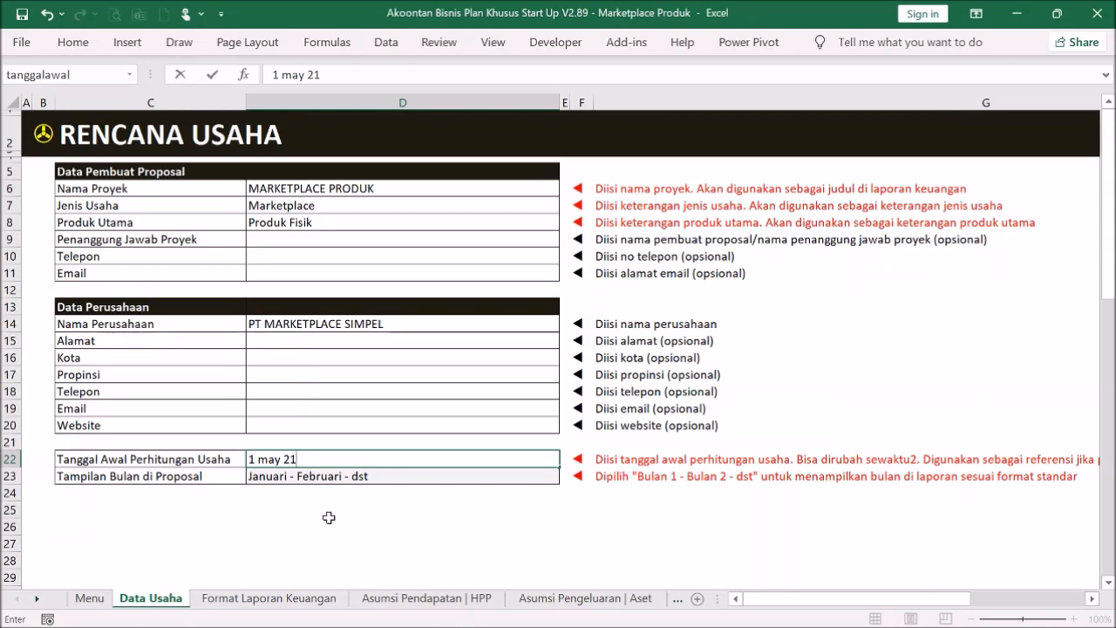
key(Return)
click(336, 459)
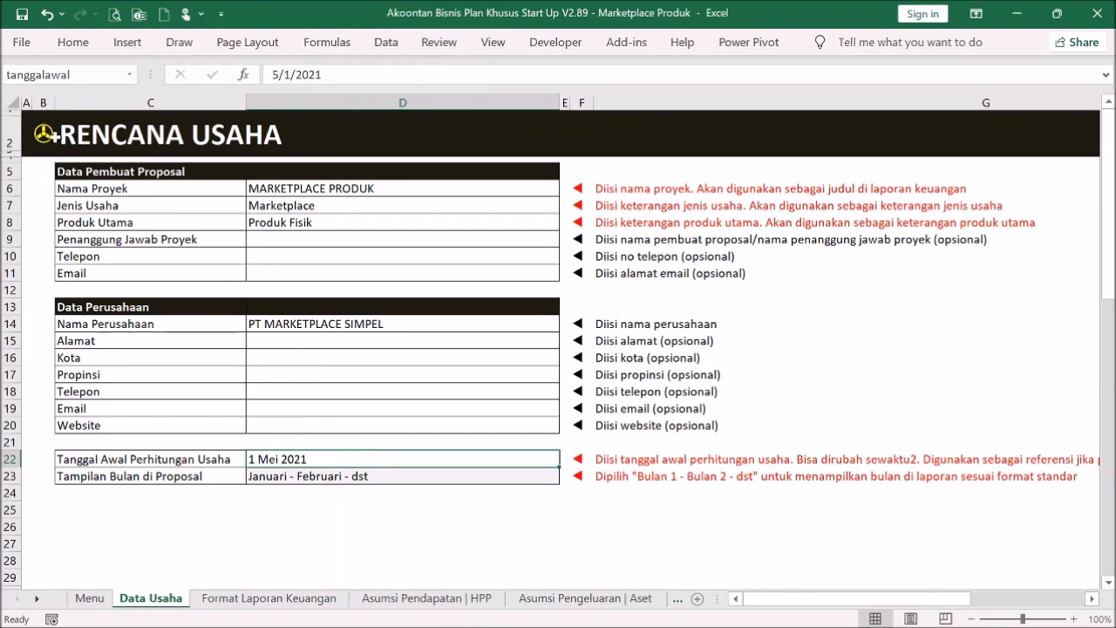
- Open the monthly Laba Rugi projection and check how its month headings follow the start date
click(48, 134)
click(509, 192)
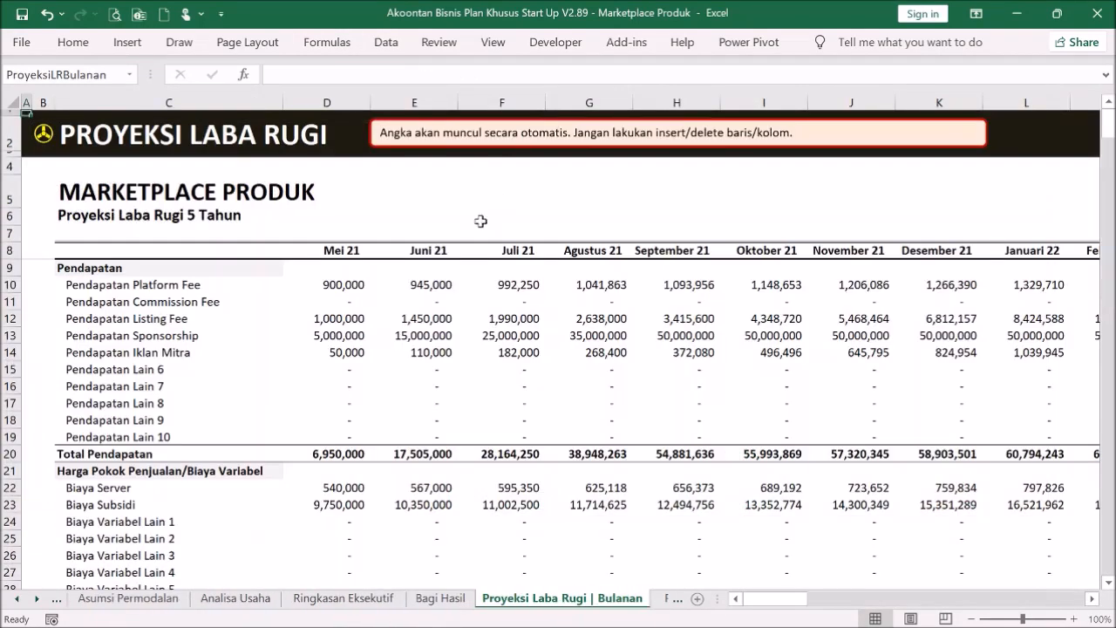
drag(338, 250, 449, 250)
click(520, 245)
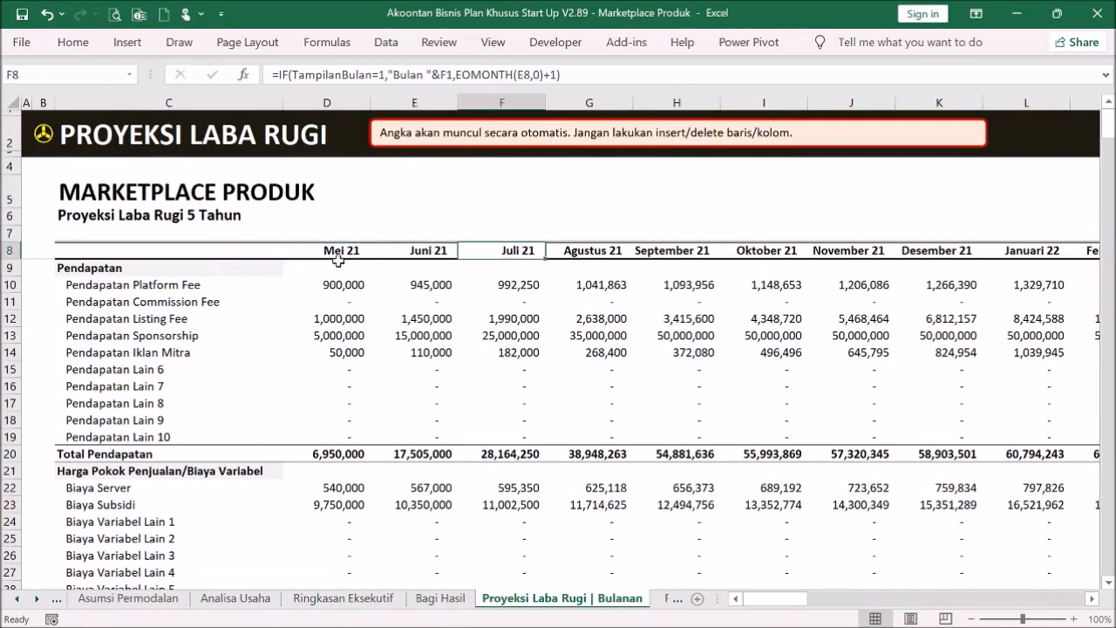
- Try entering Tanggal Awal Perhitungan Usaha on the Data Usaha sheet as "1 Mei 2021" and check the monthly Laba Rugi headings
click(42, 145)
click(124, 187)
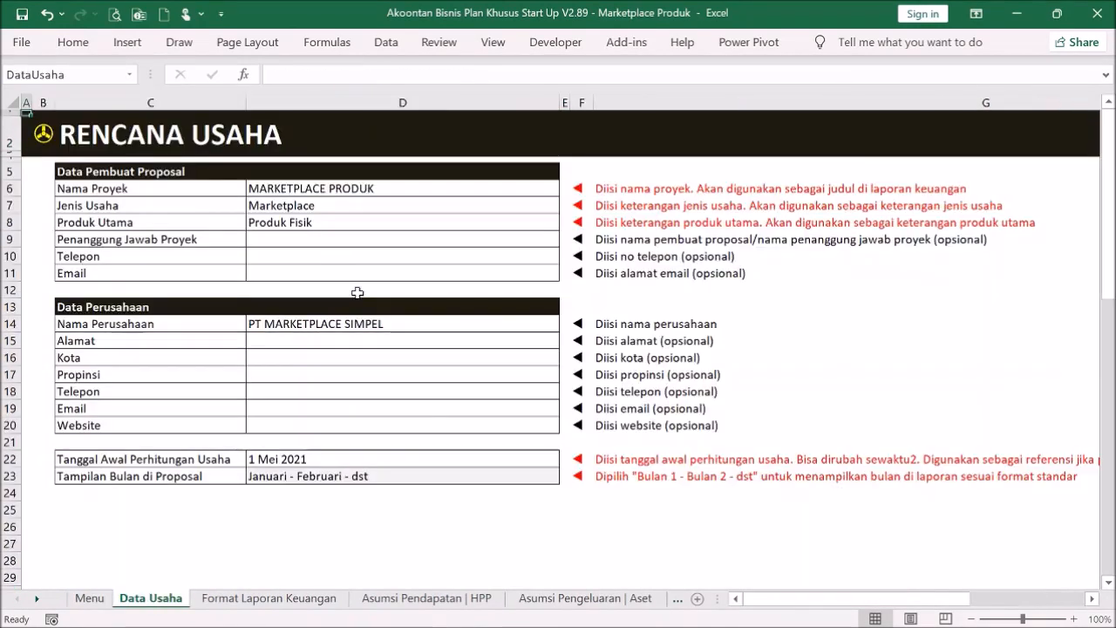
click(397, 460)
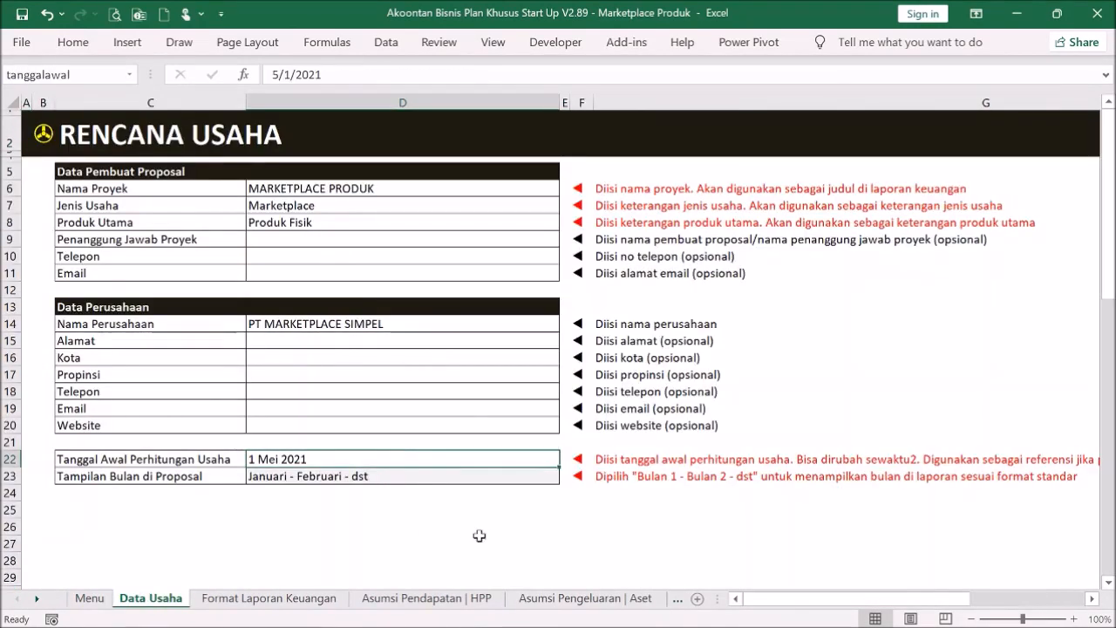
text(1 Mei)
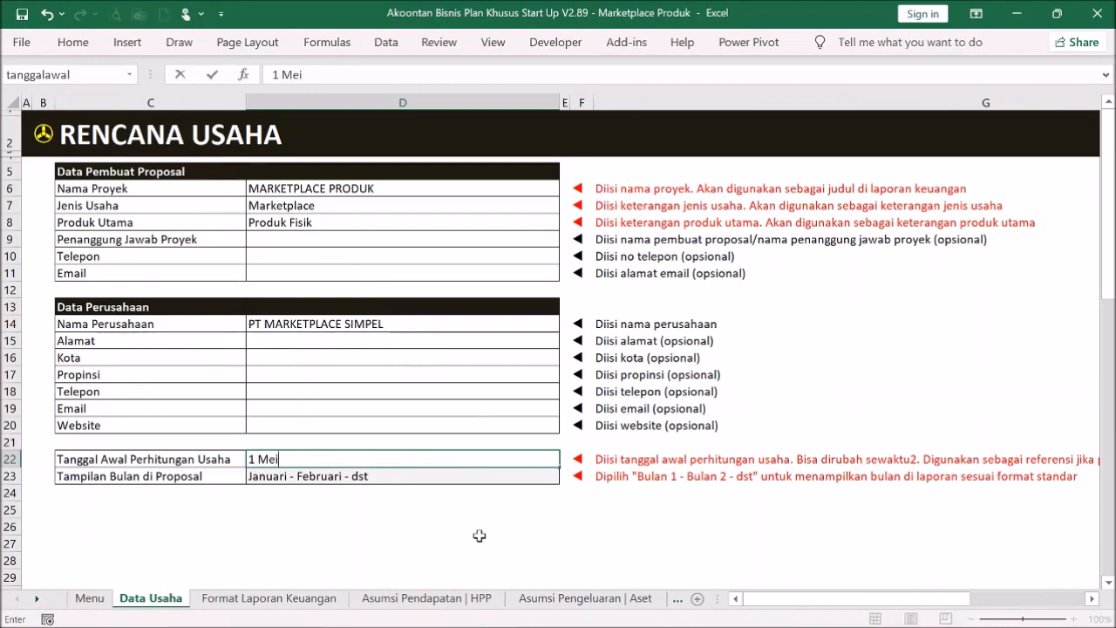
text( 2021)
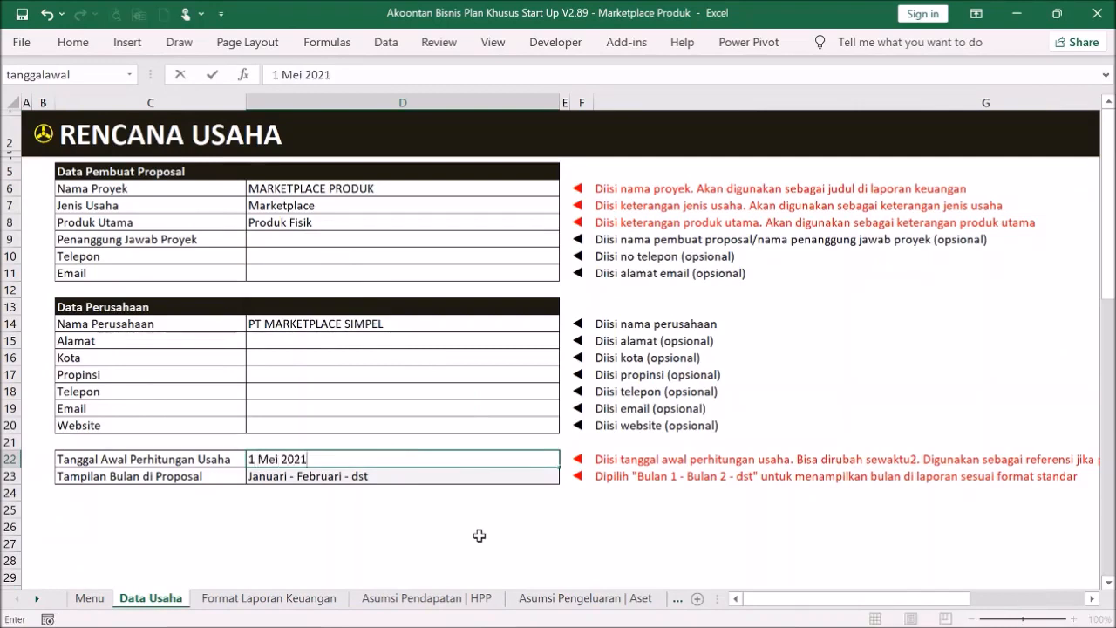
key(Return)
click(312, 458)
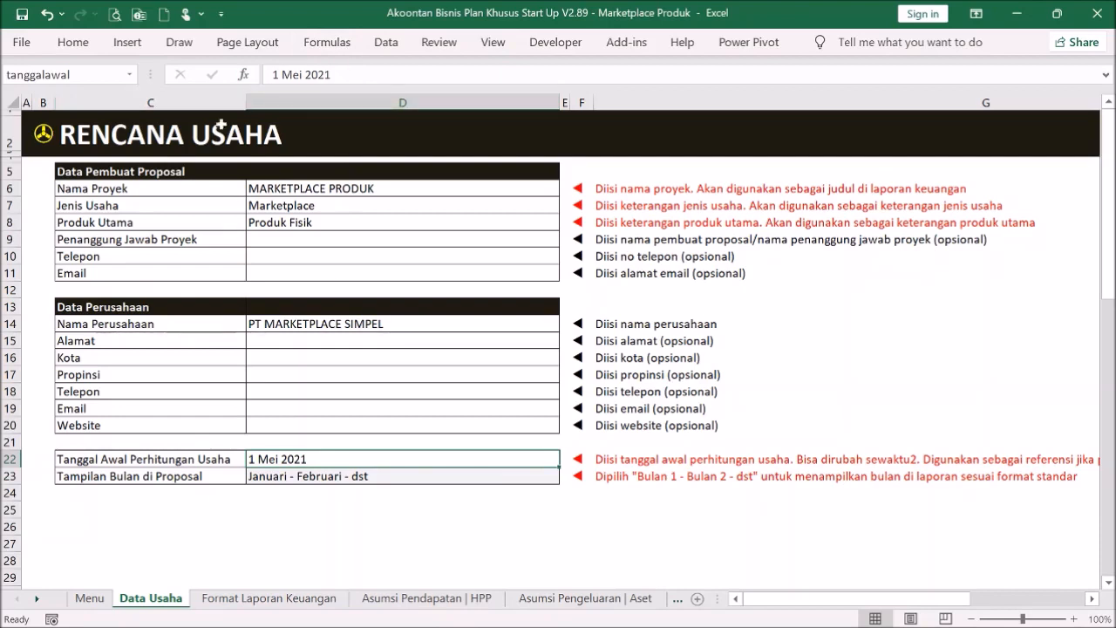
click(44, 135)
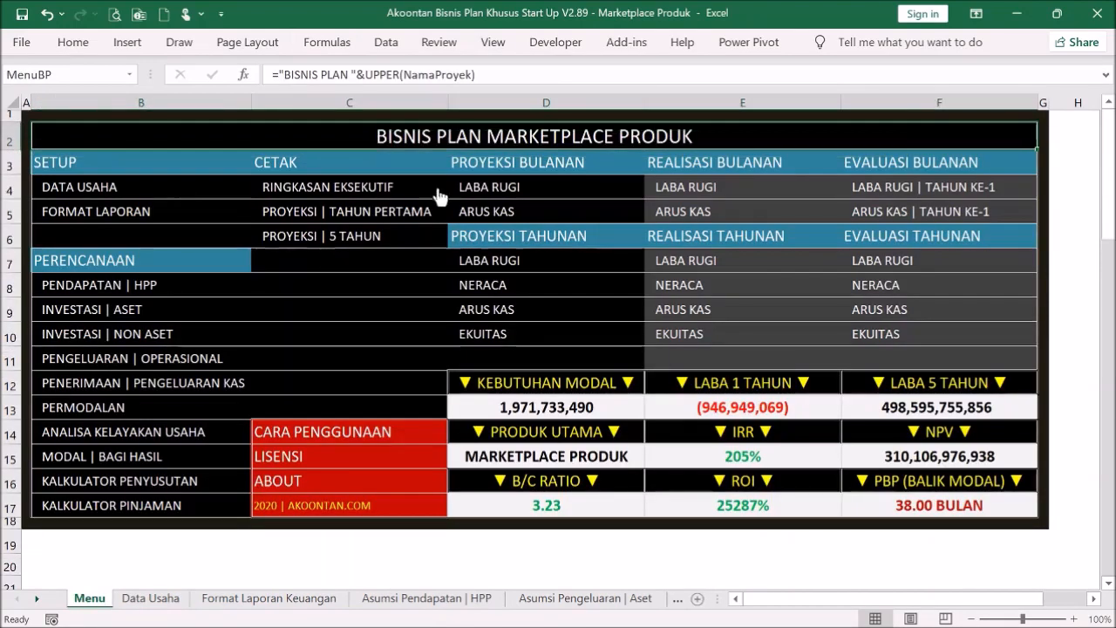
click(463, 187)
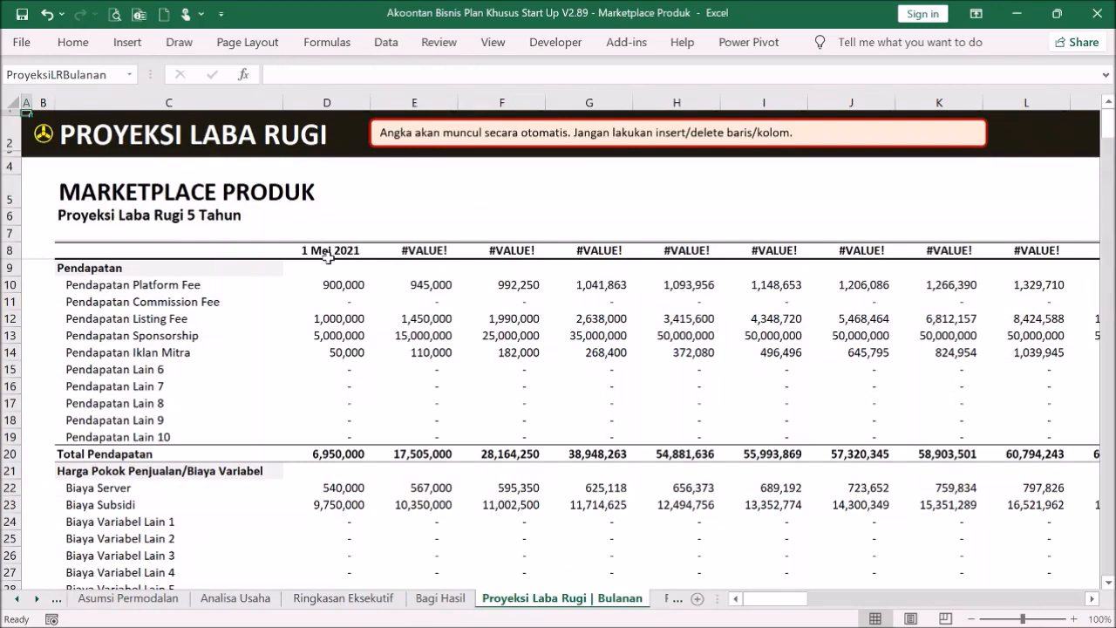
- Set Tanggal Awal Perhitungan Usaha on the Data Usaha sheet to 1 may 21 and recheck the monthly Laba Rugi headings
click(54, 144)
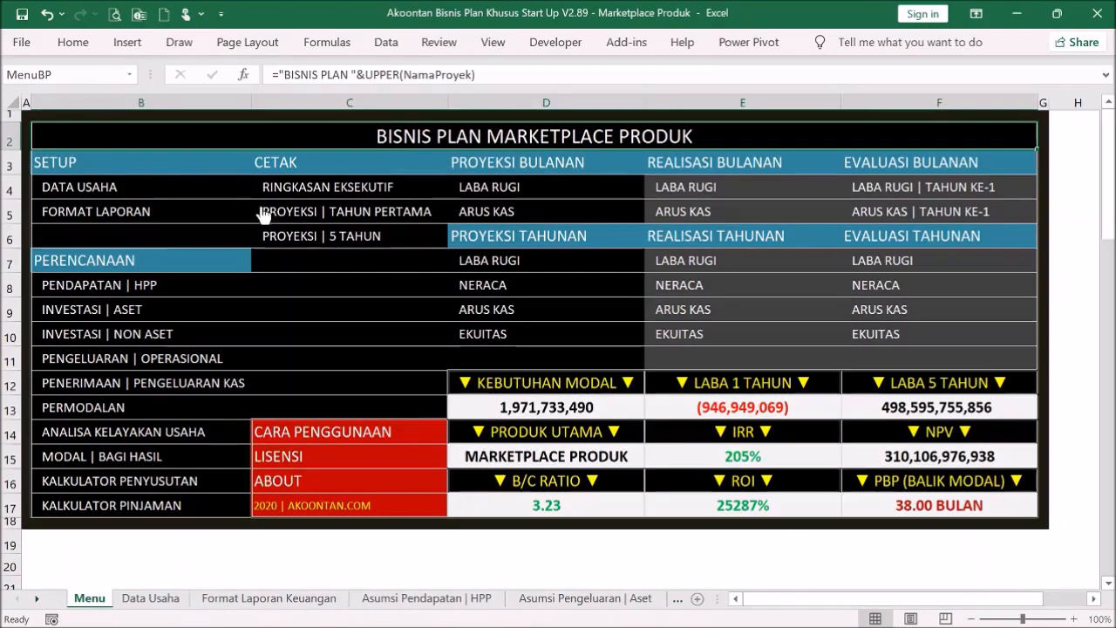
click(91, 181)
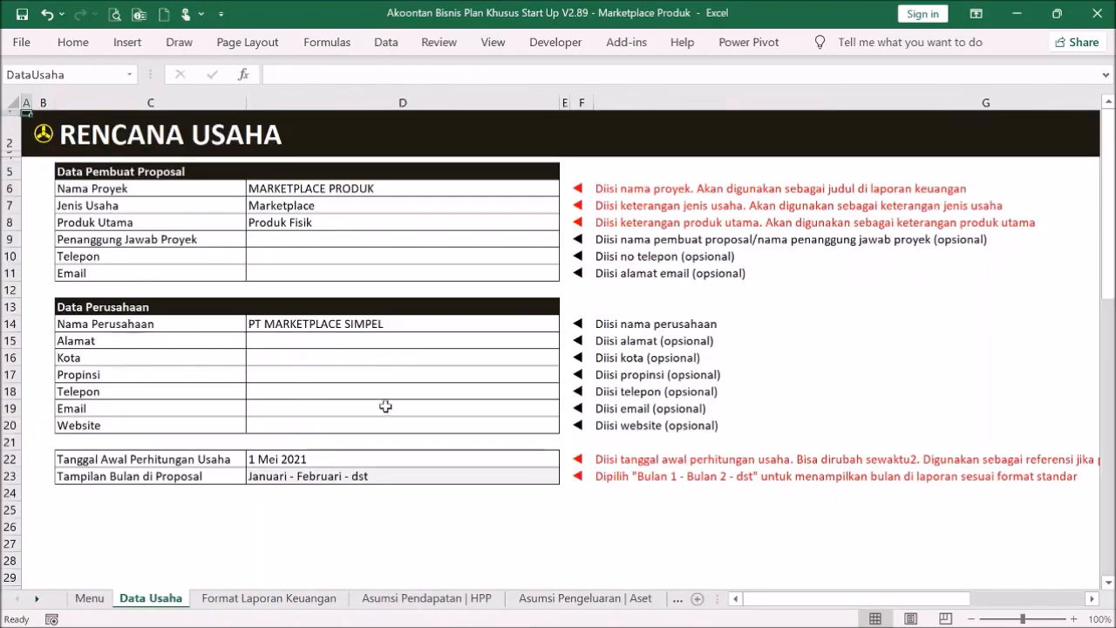
click(367, 459)
text(1 may)
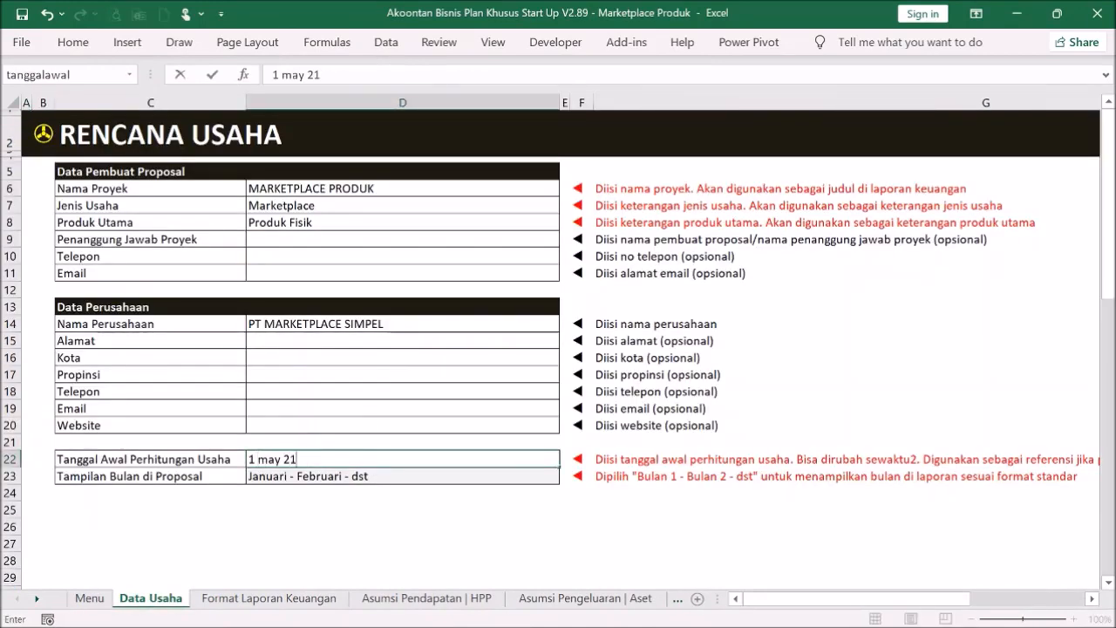
text( 21)
key(Return)
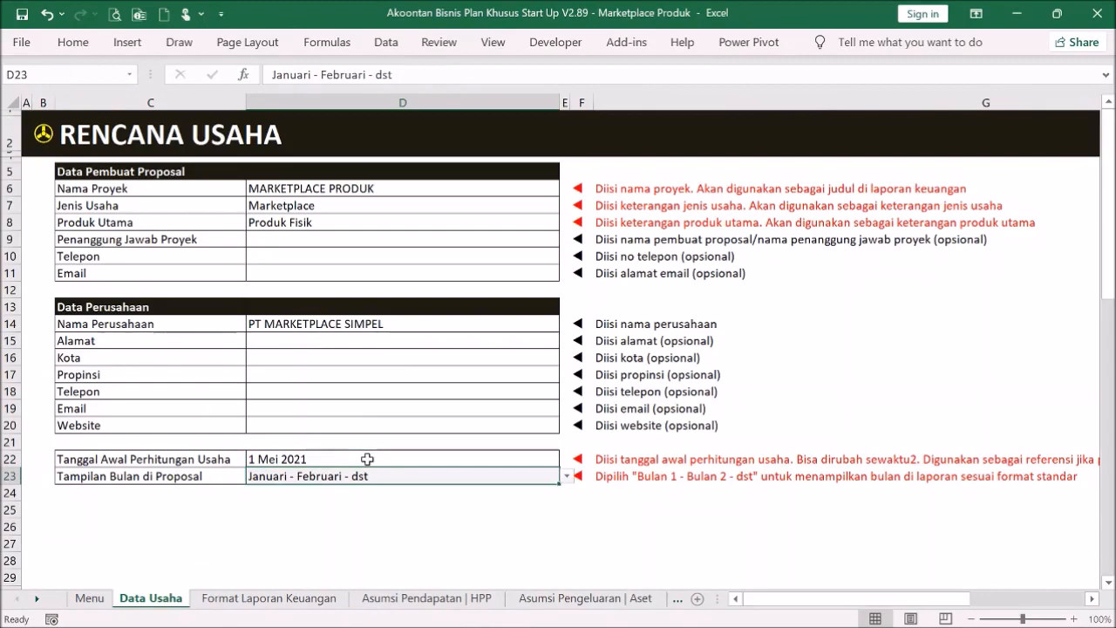
click(312, 455)
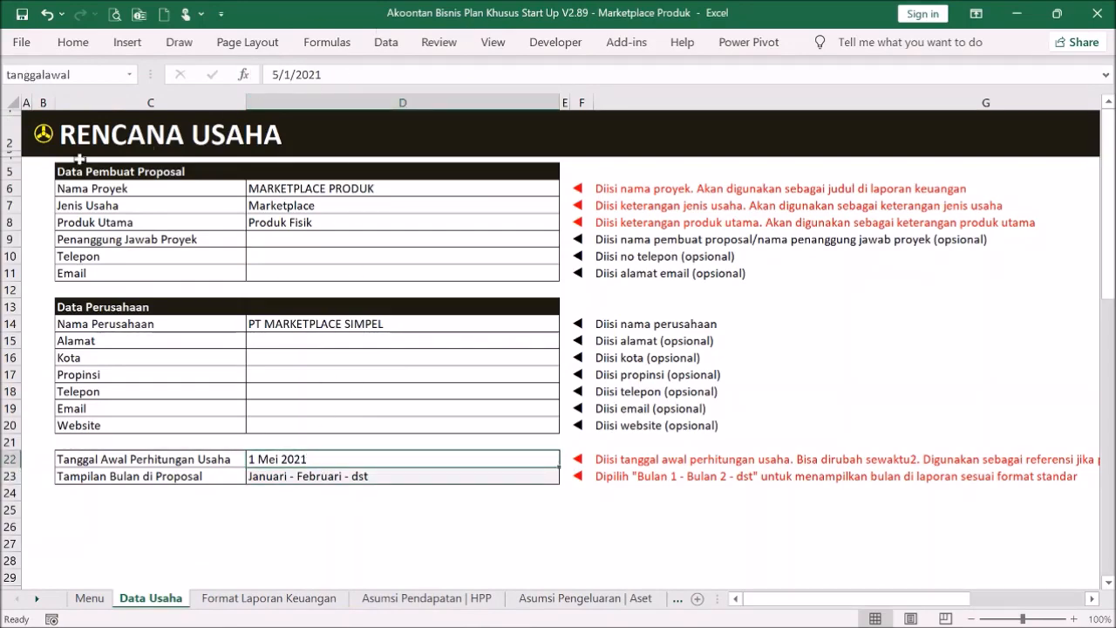
click(40, 139)
click(484, 193)
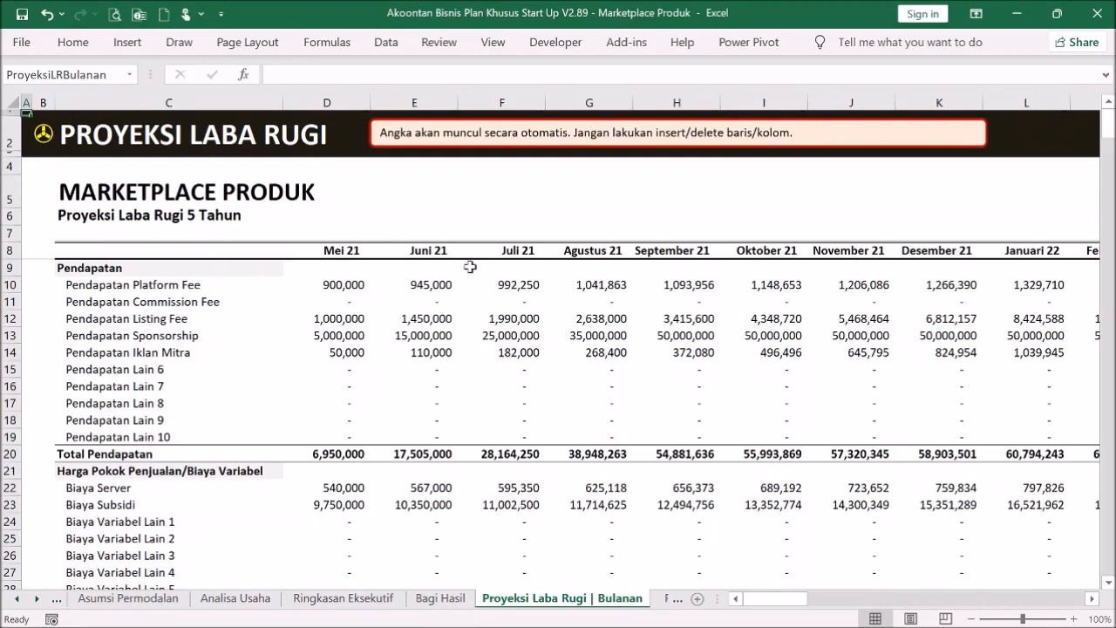
- Set Tampilan Bulan di Proposal on the Data Usaha sheet to "Bulan 1 - Bulan 2 - dst", look at the monthly Laba Rugi projection, and return to the menu
click(46, 139)
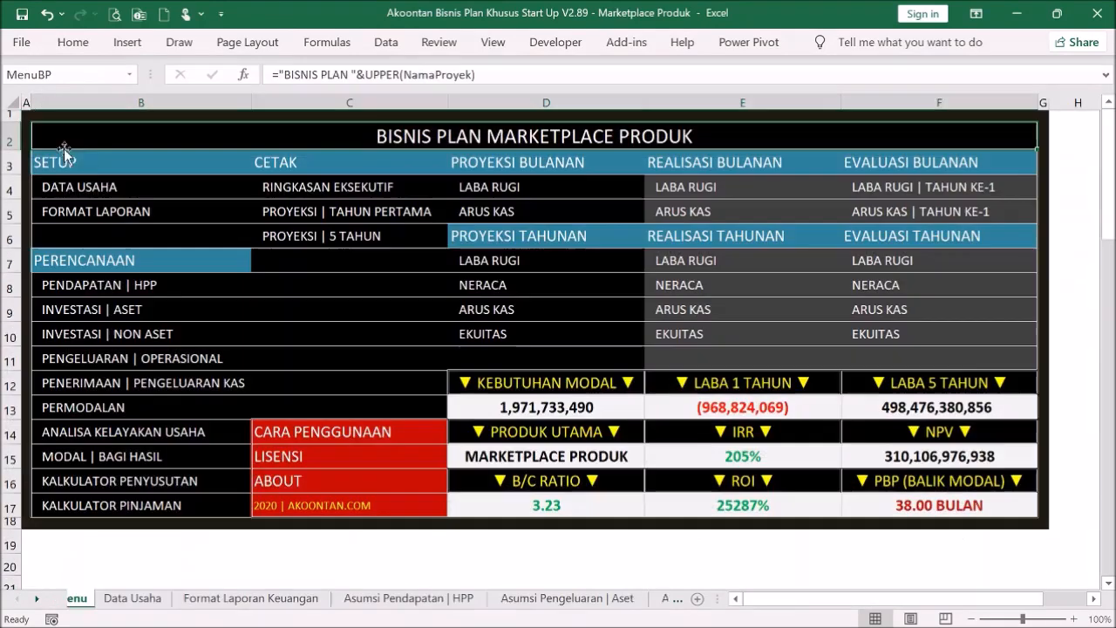
click(115, 185)
click(427, 475)
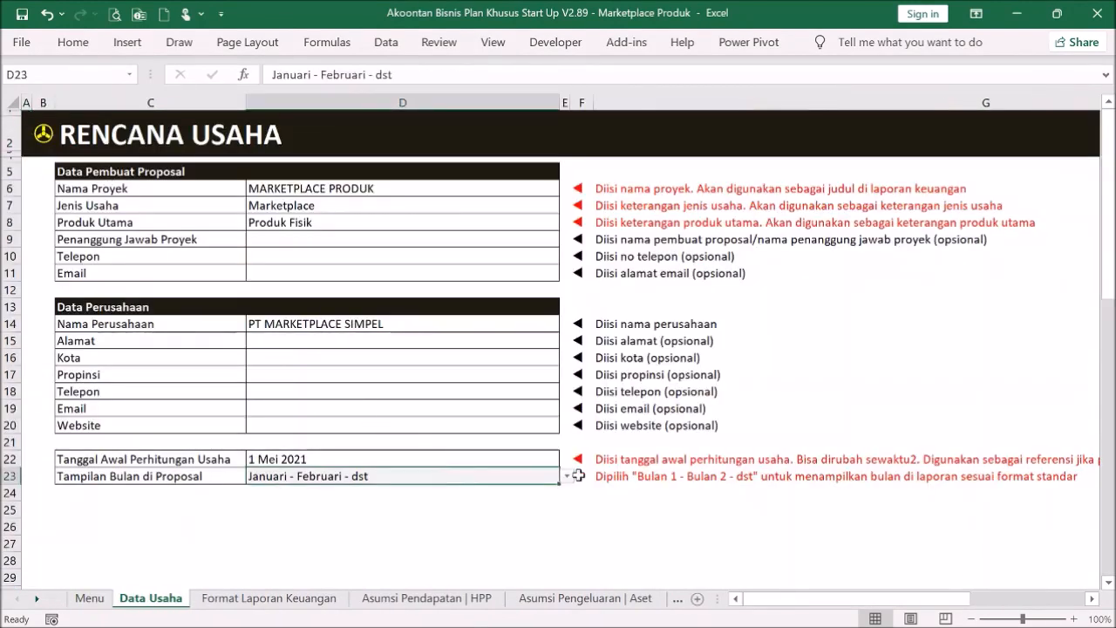
click(568, 477)
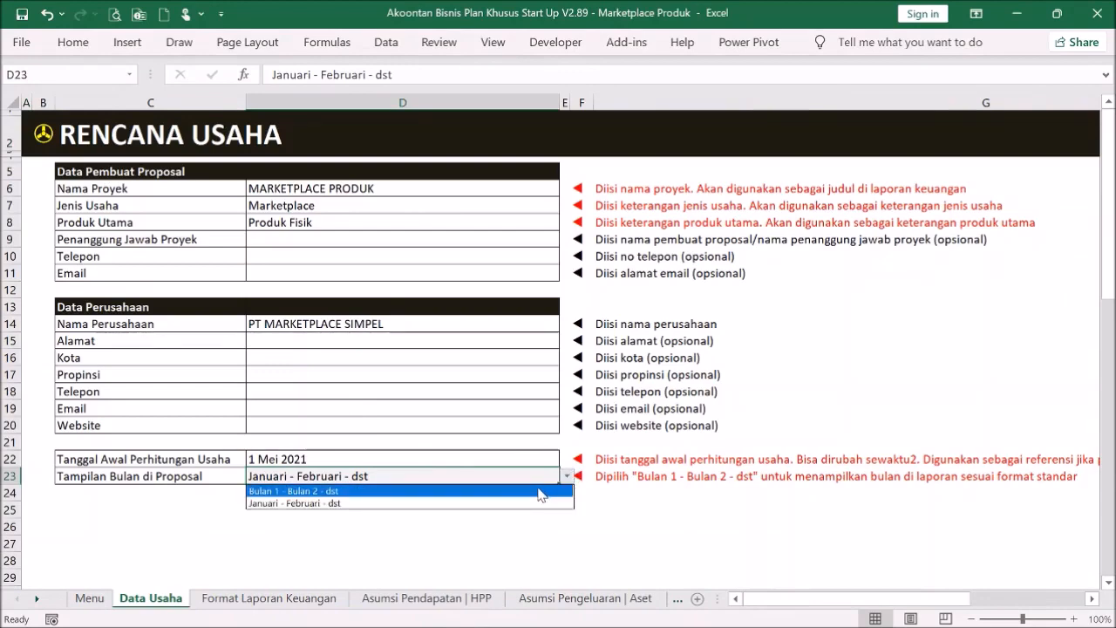
click(540, 492)
click(42, 141)
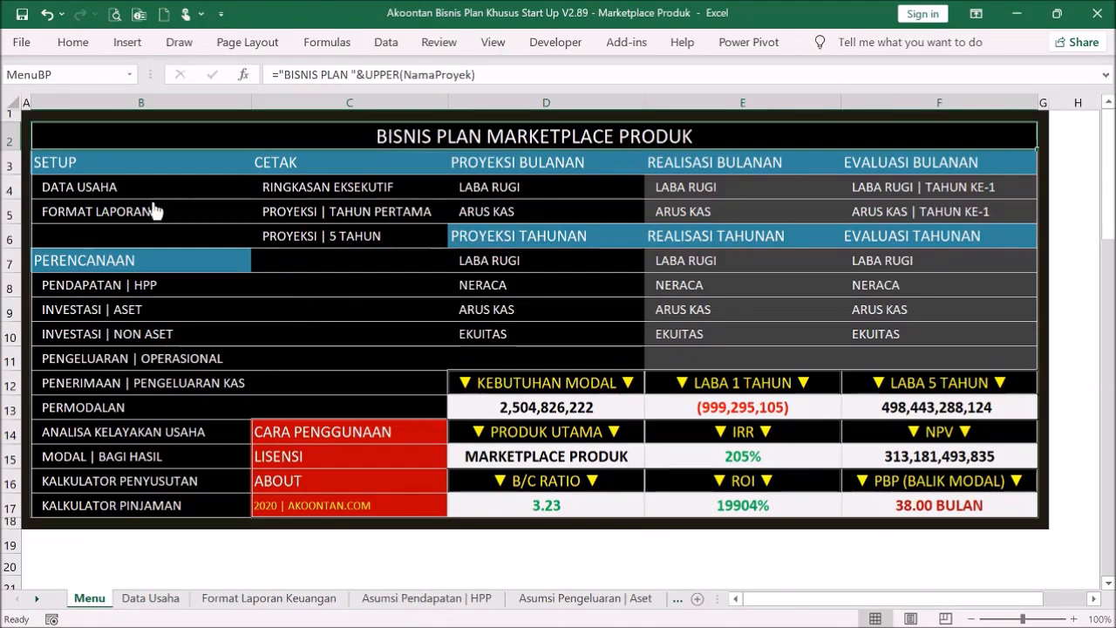
click(117, 186)
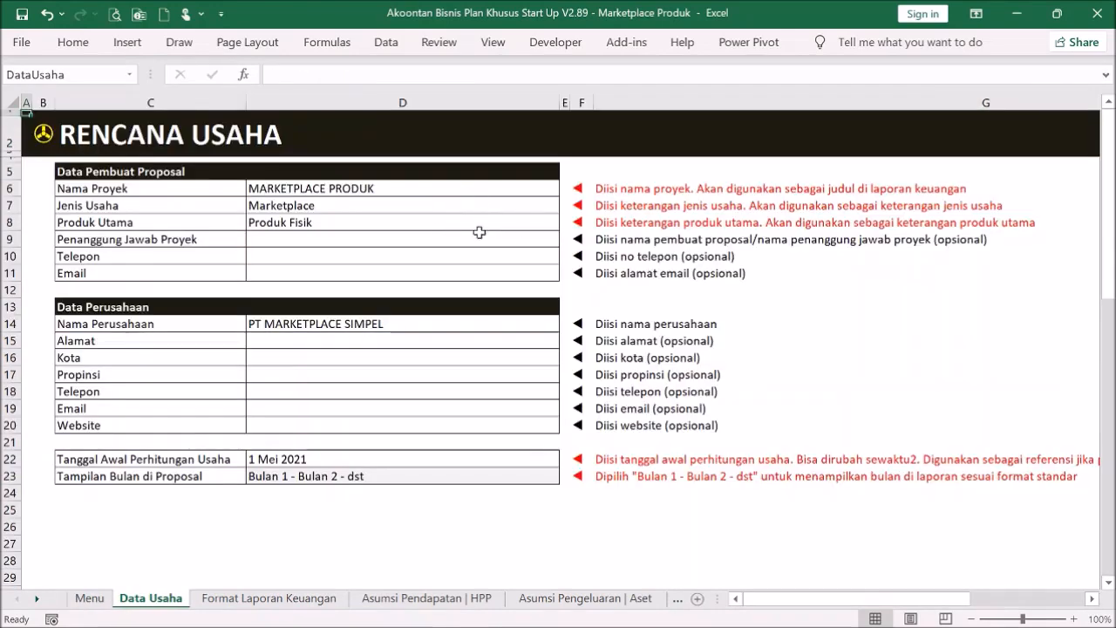
click(42, 135)
click(524, 185)
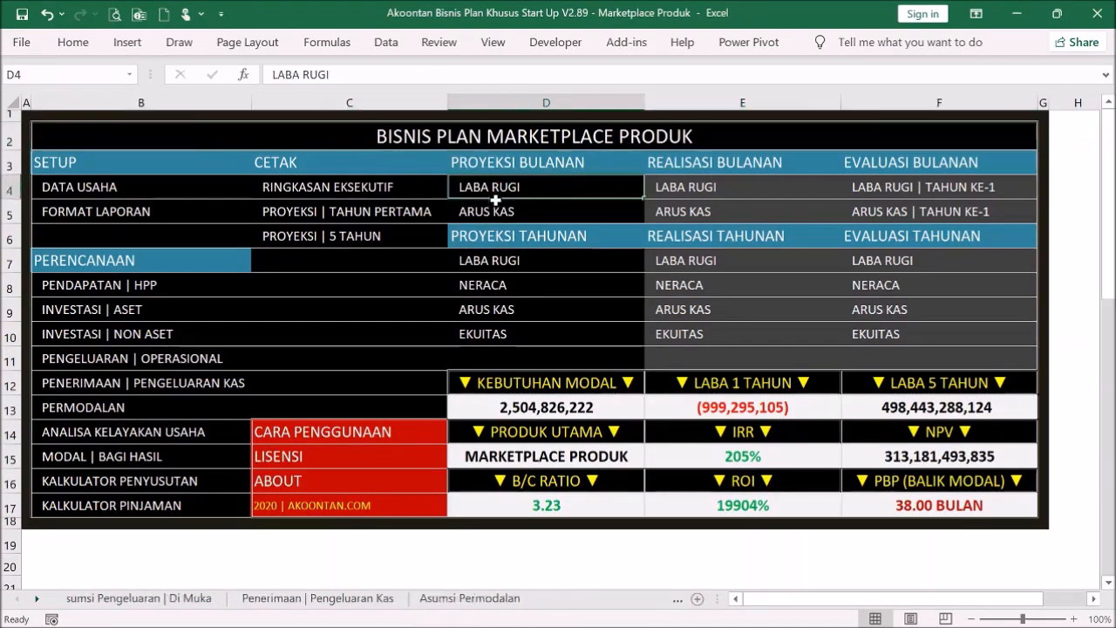
click(38, 146)
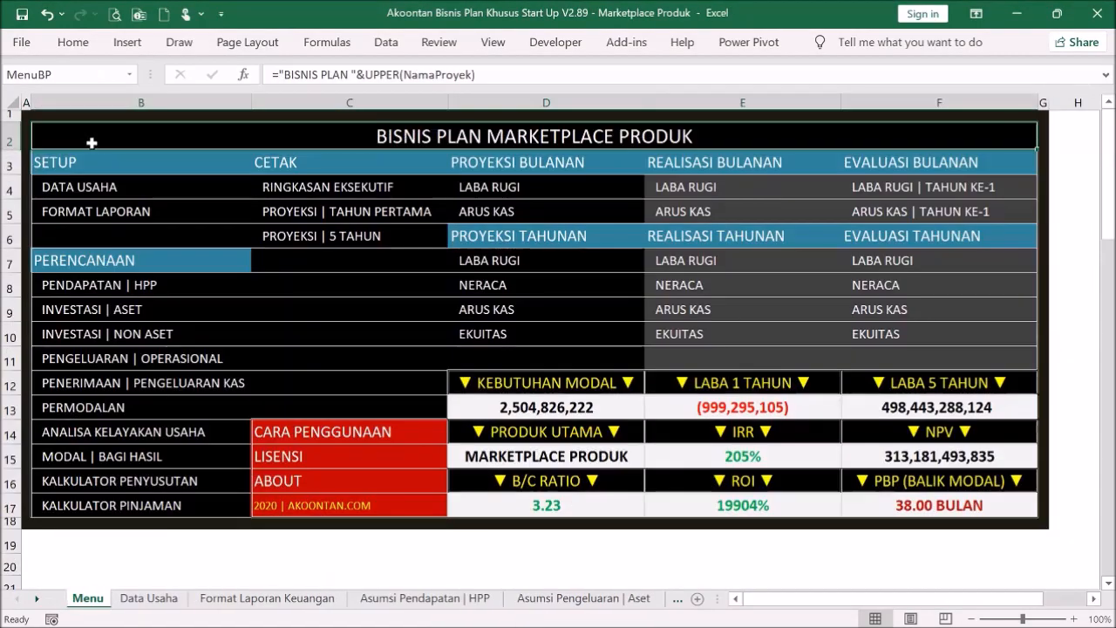
- Open Format Laporan Keuangan and examine the asset, liability and equity categories of the Neraca section
click(102, 207)
scroll(246, 302, up, 10)
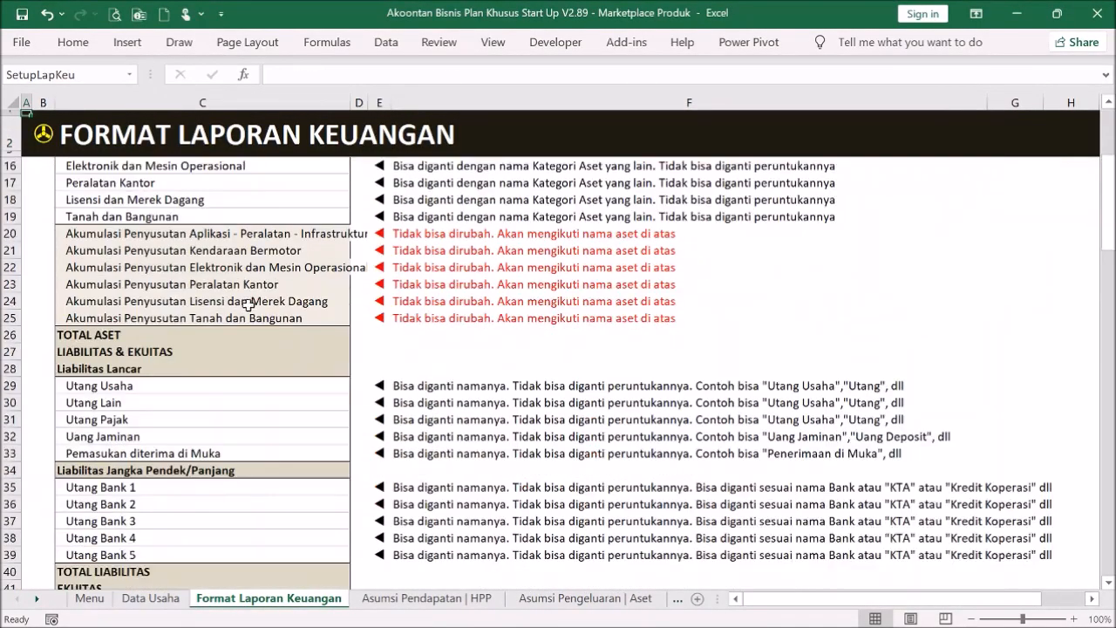
scroll(247, 306, down, 9)
scroll(251, 303, up, 4)
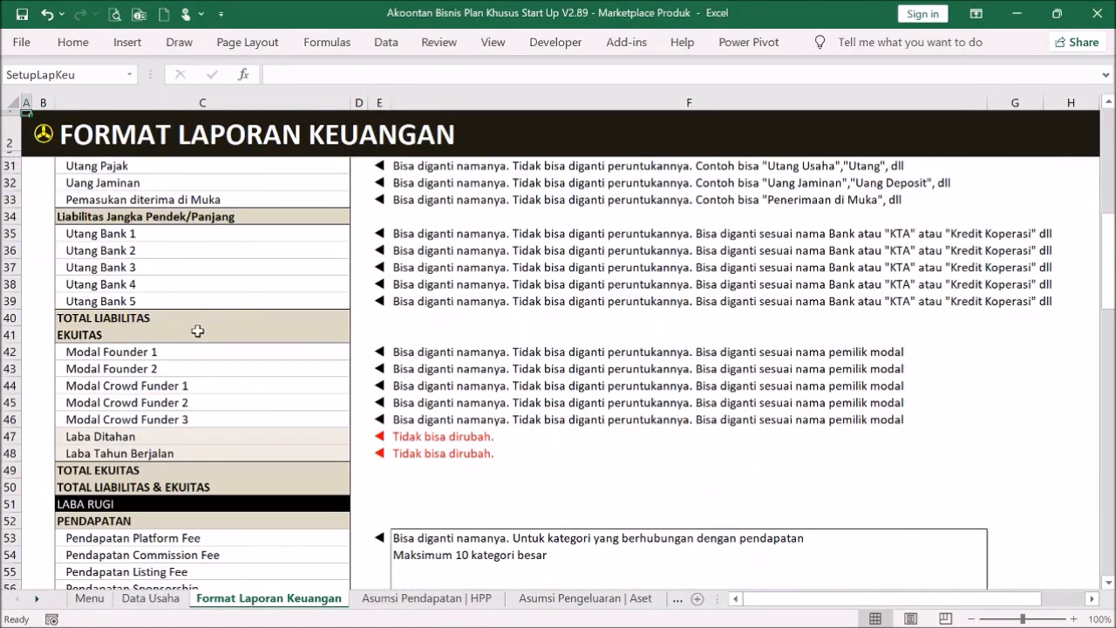
scroll(197, 331, up, 9)
drag(237, 225, 239, 292)
scroll(239, 292, down, 2)
drag(257, 236, 256, 302)
scroll(297, 282, down, 3)
drag(216, 347, 218, 384)
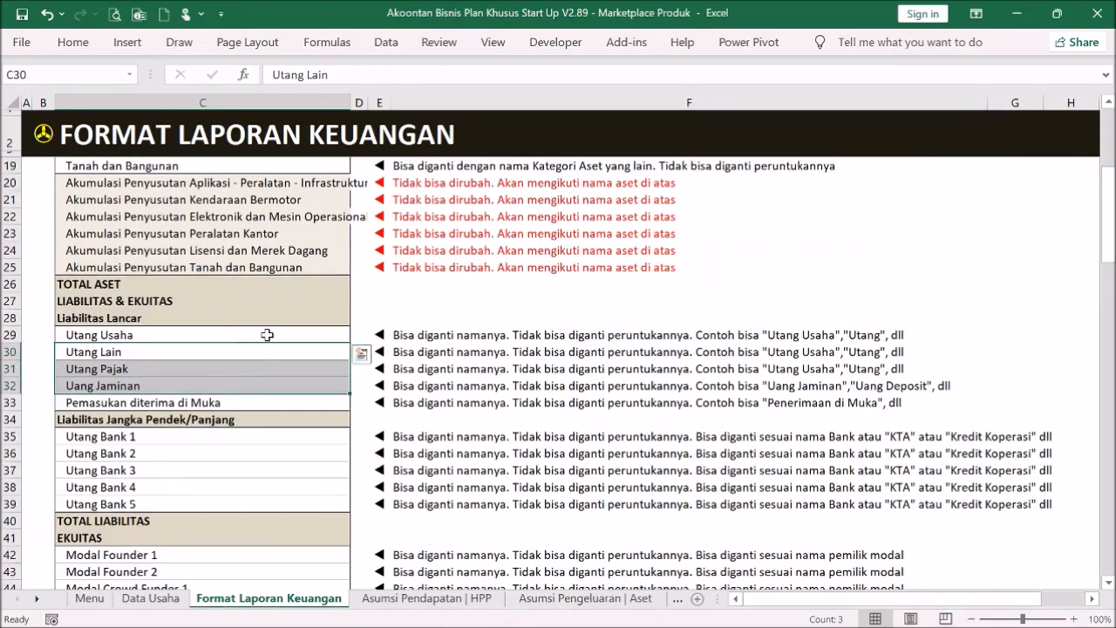
scroll(253, 314, down, 3)
drag(237, 288, 232, 364)
scroll(252, 323, down, 2)
scroll(282, 318, down, 4)
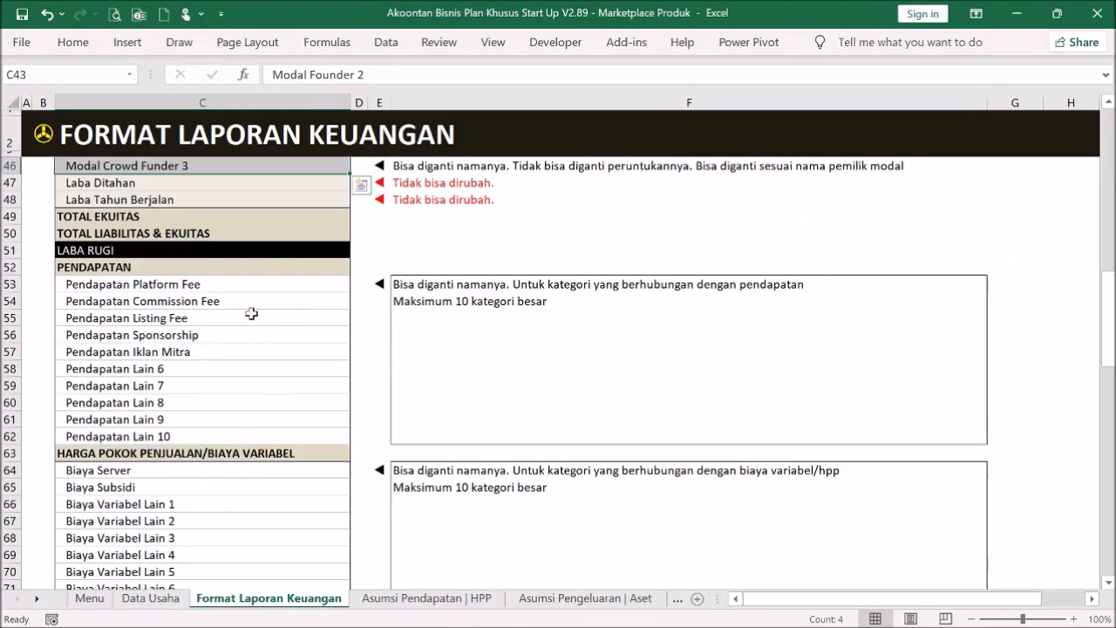
- Review the notes on renaming categories in Format Laporan Keuangan and the Pendapatan categories in its Laba Rugi section
scroll(252, 314, up, 4)
scroll(251, 314, up, 10)
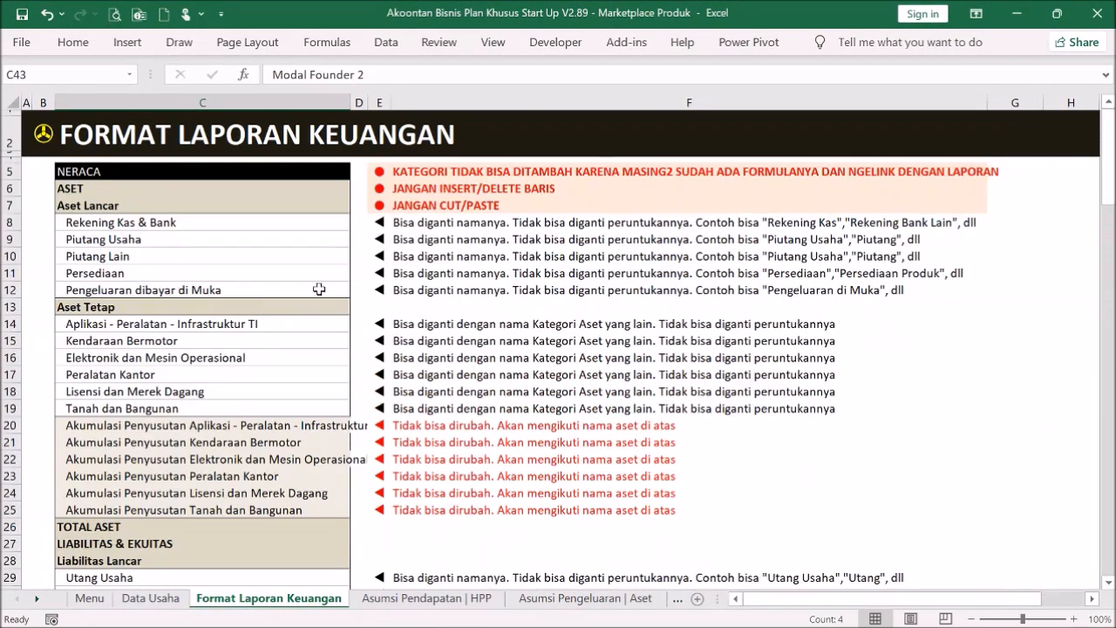
click(394, 324)
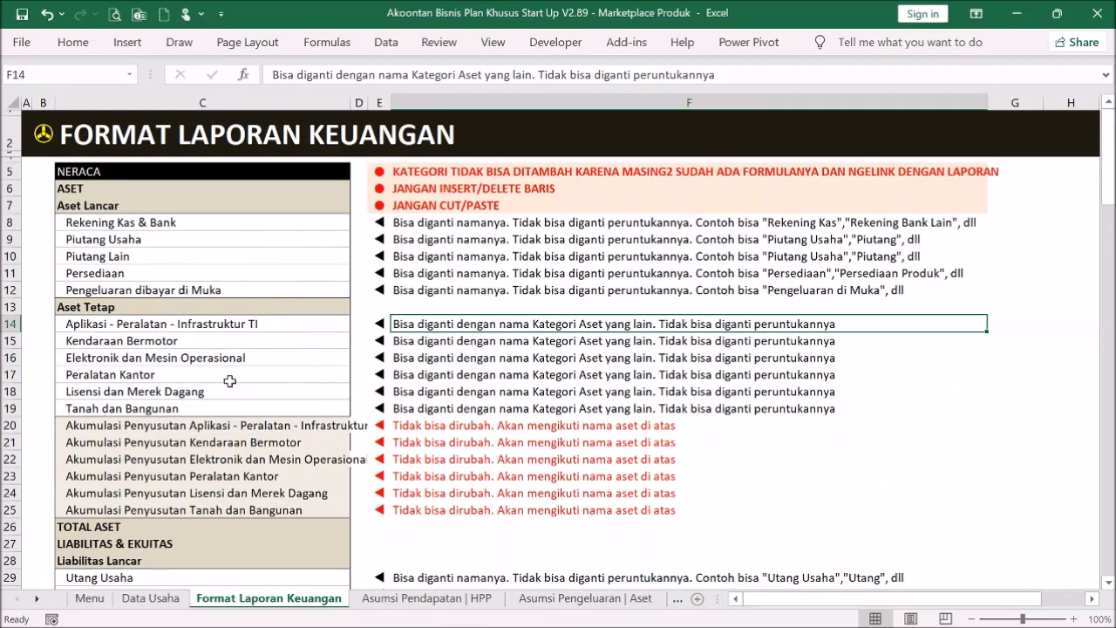
scroll(262, 349, down, 9)
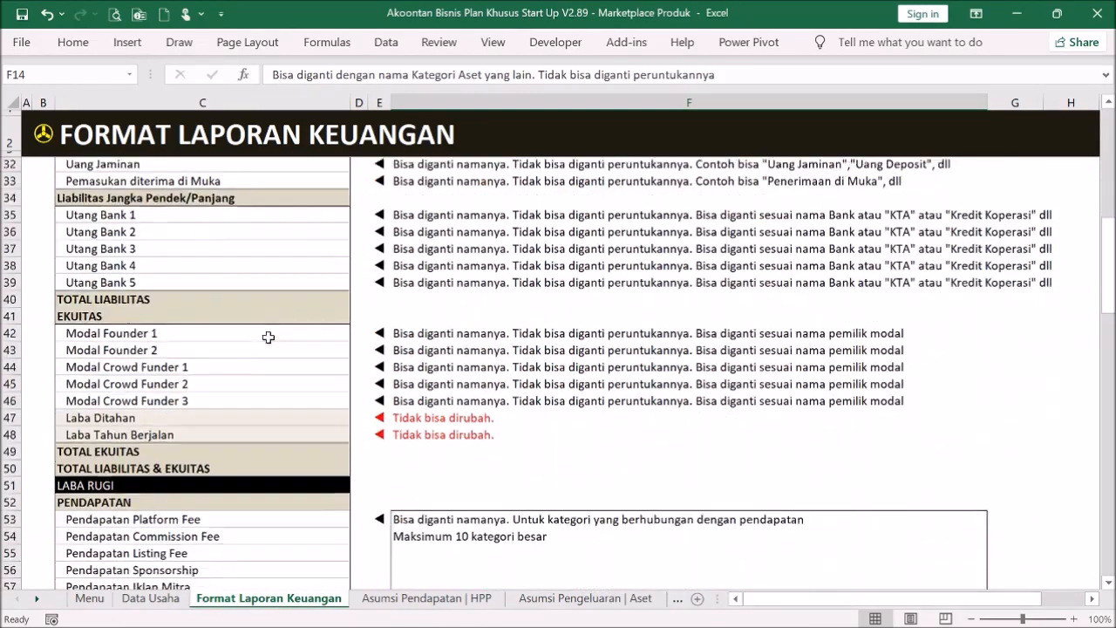
scroll(268, 337, down, 3)
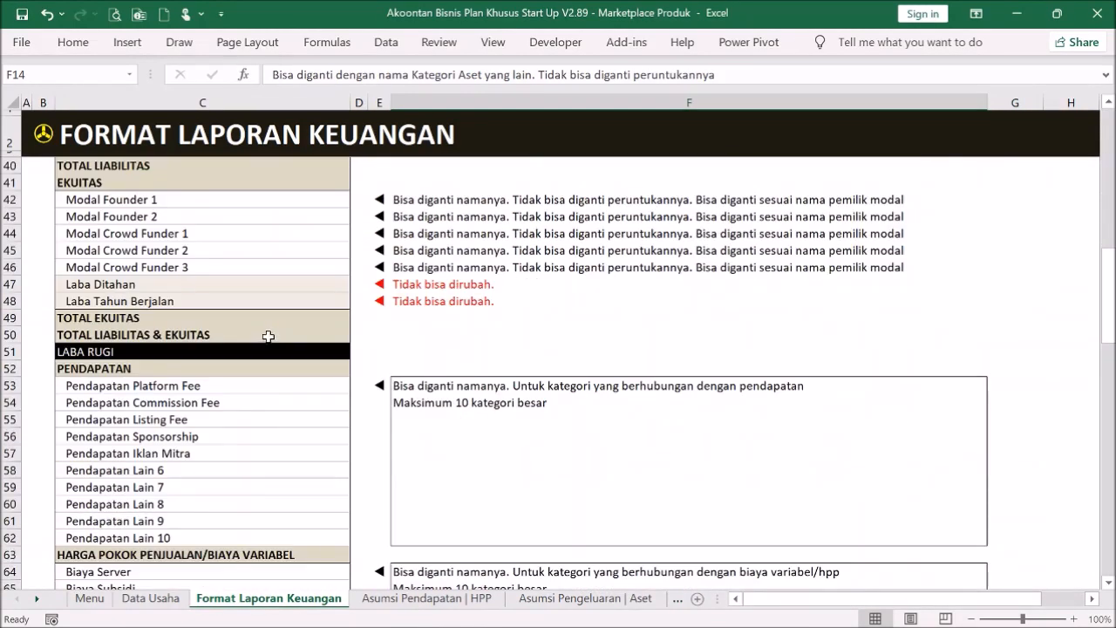
scroll(268, 336, down, 1)
drag(227, 335, 225, 430)
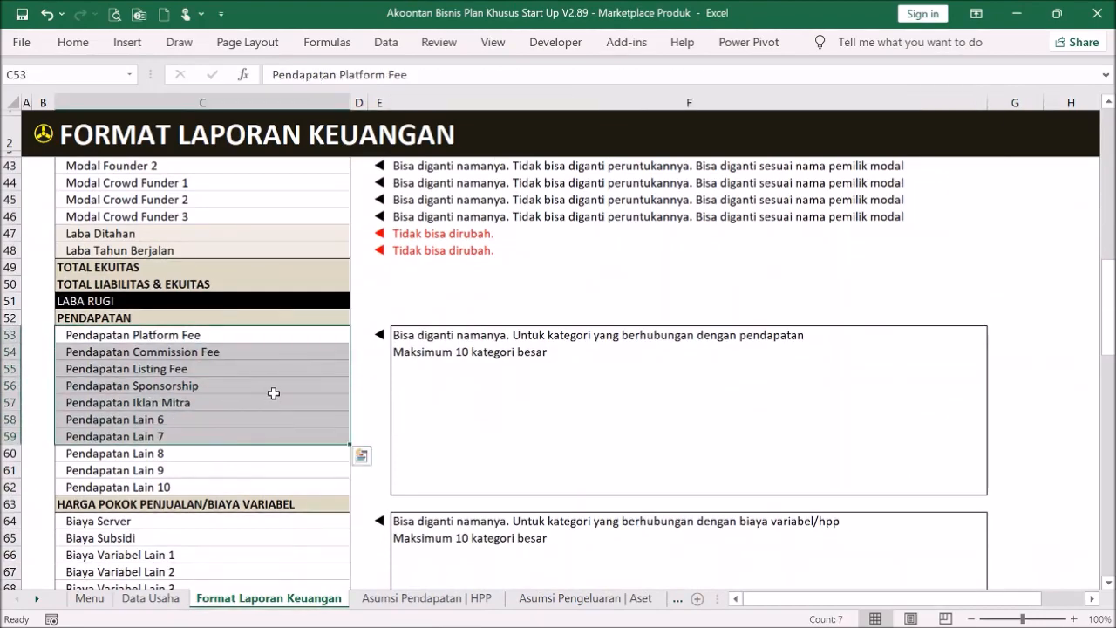
- Go back to the start of Format Laporan Keuangan and return to the Data Usaha sheet
scroll(294, 364, up, 7)
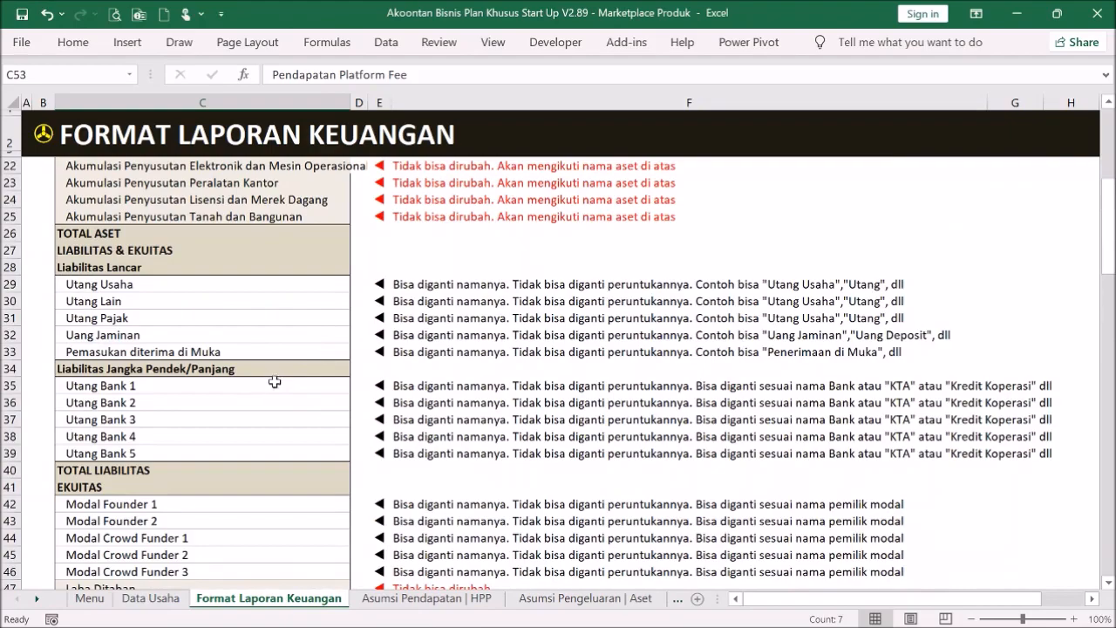
scroll(316, 370, up, 6)
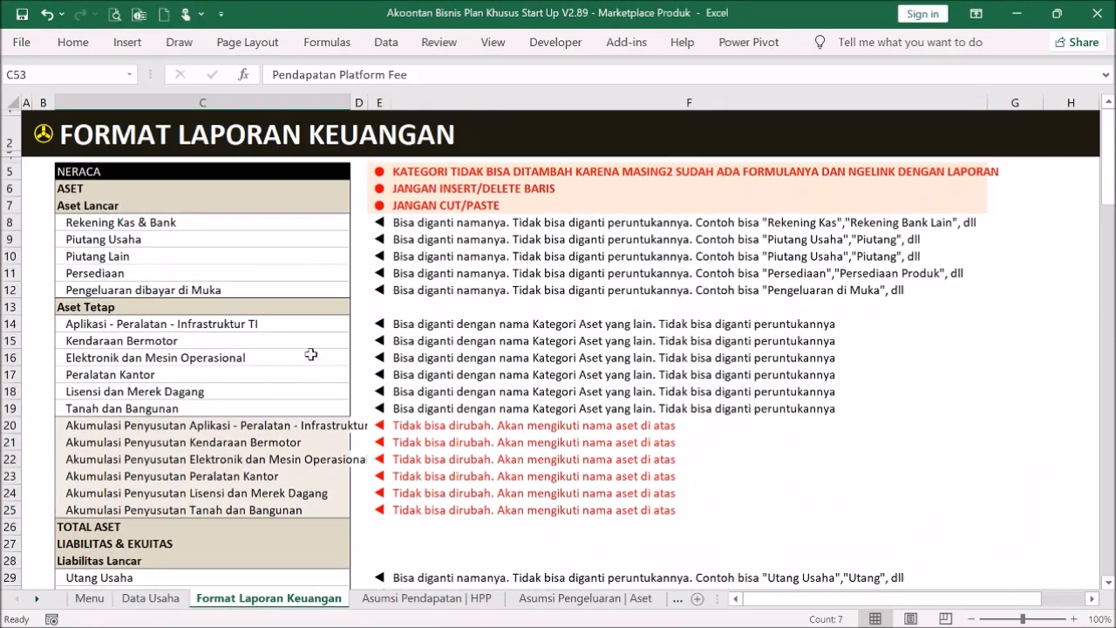
click(43, 133)
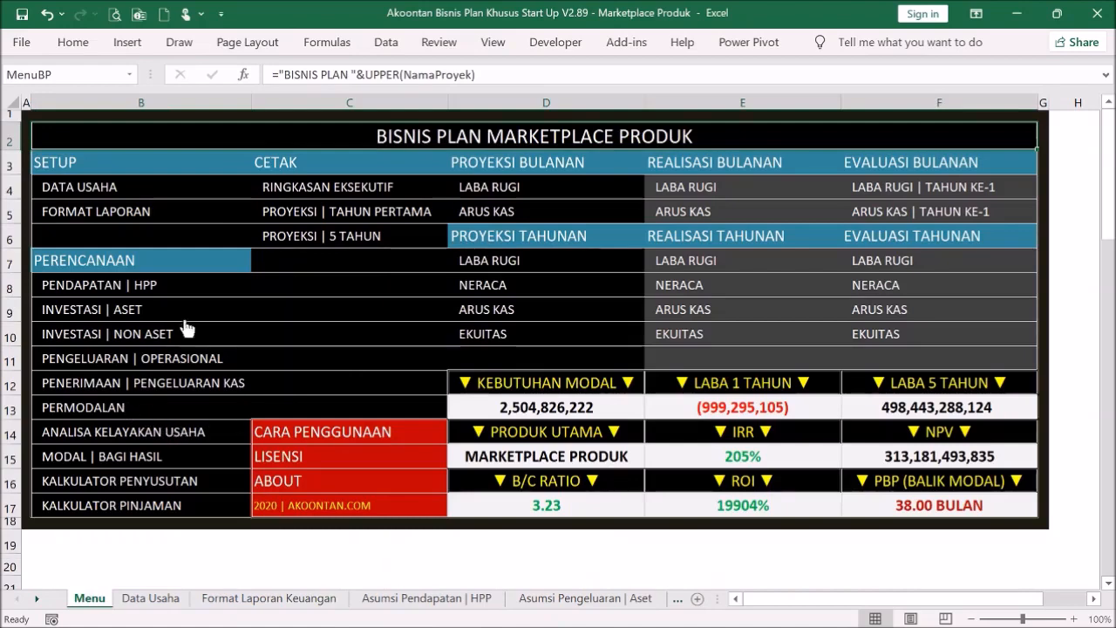
click(119, 190)
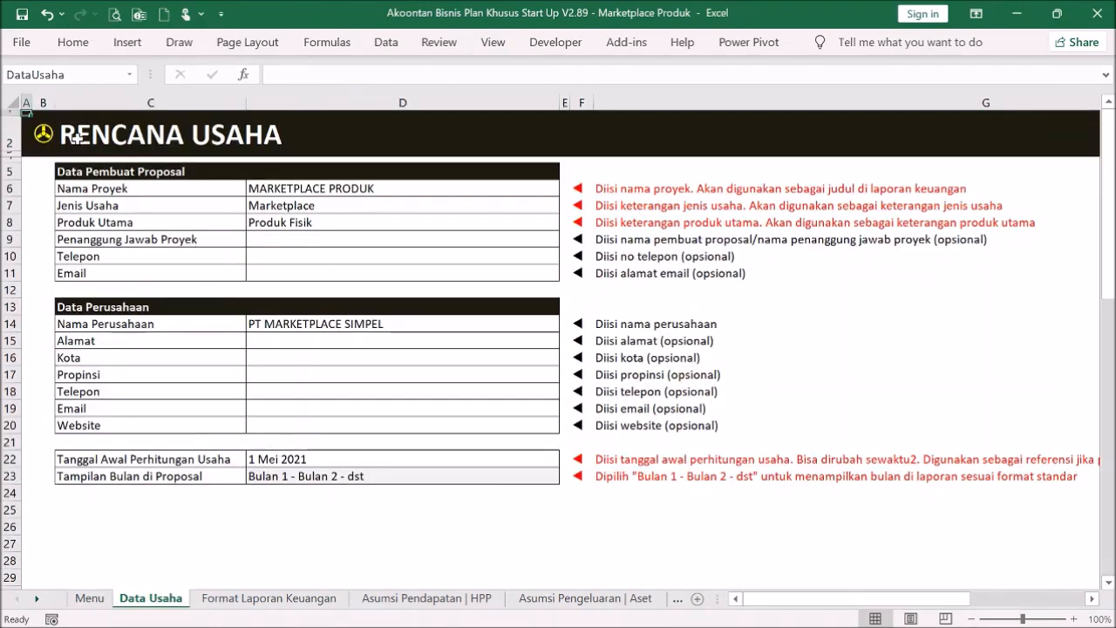
- Return to the menu, open the Pendapatan | HPP planning sheet and look through its user, transaction and variable expense sections
click(42, 133)
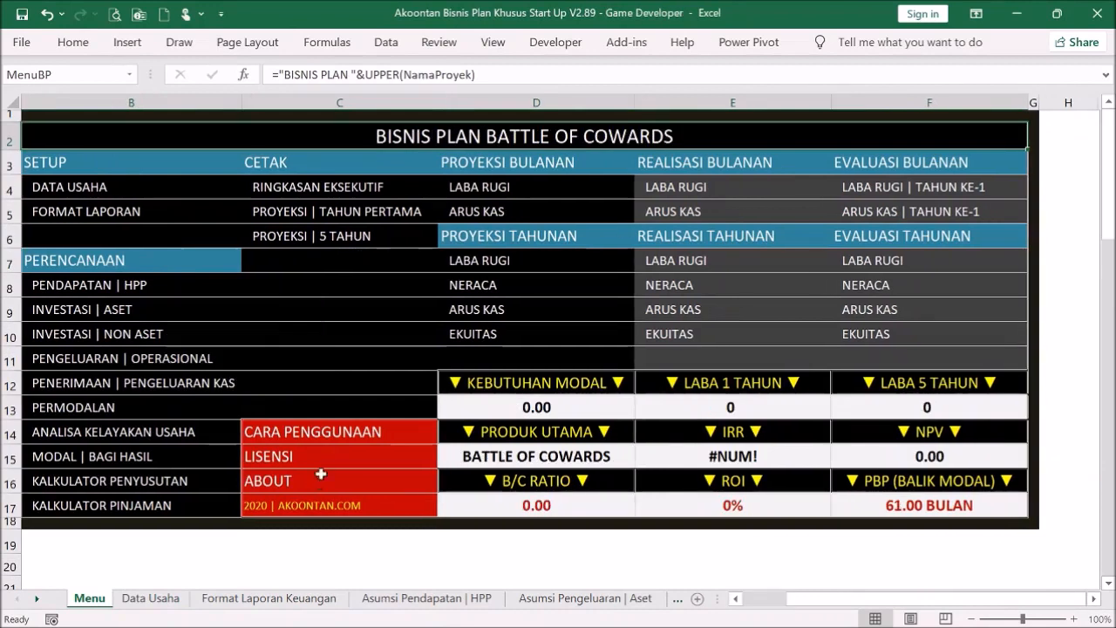
click(474, 545)
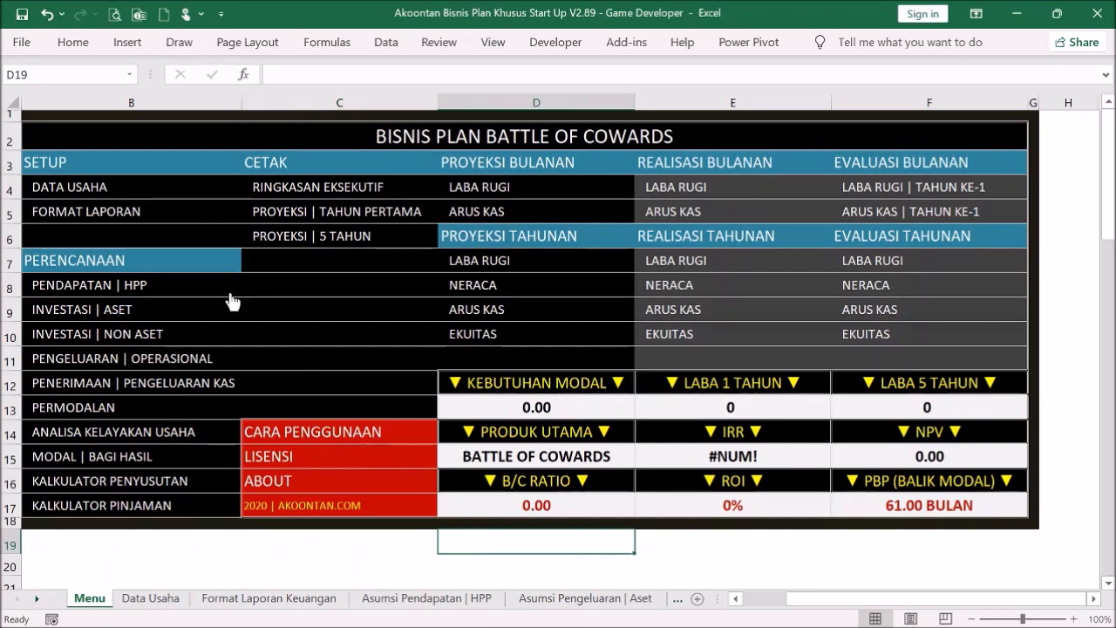
click(153, 291)
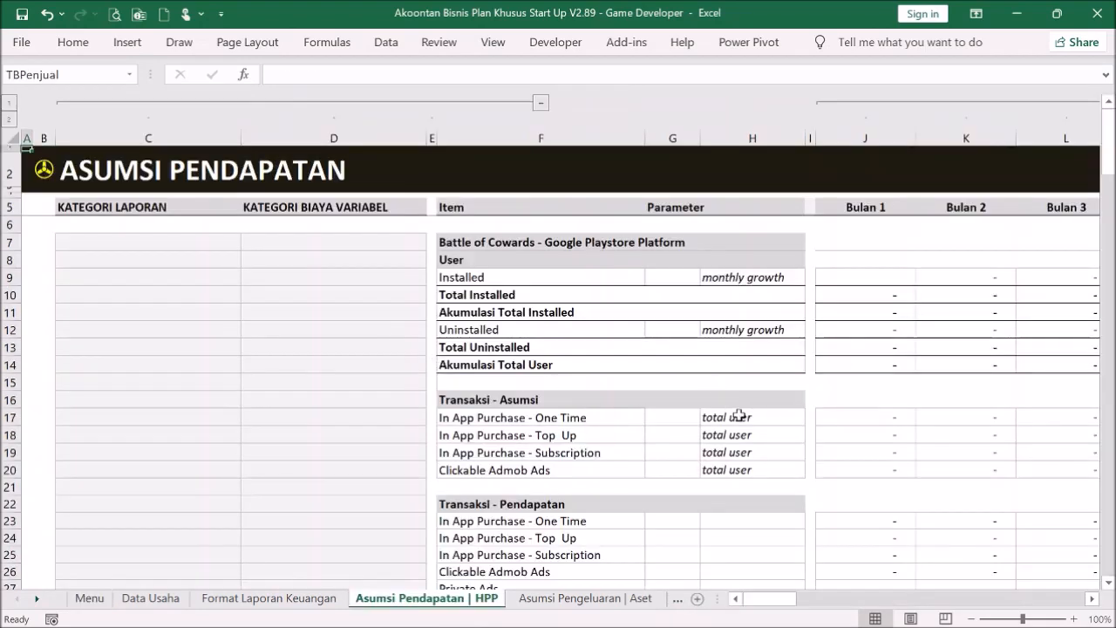
scroll(735, 416, down, 12)
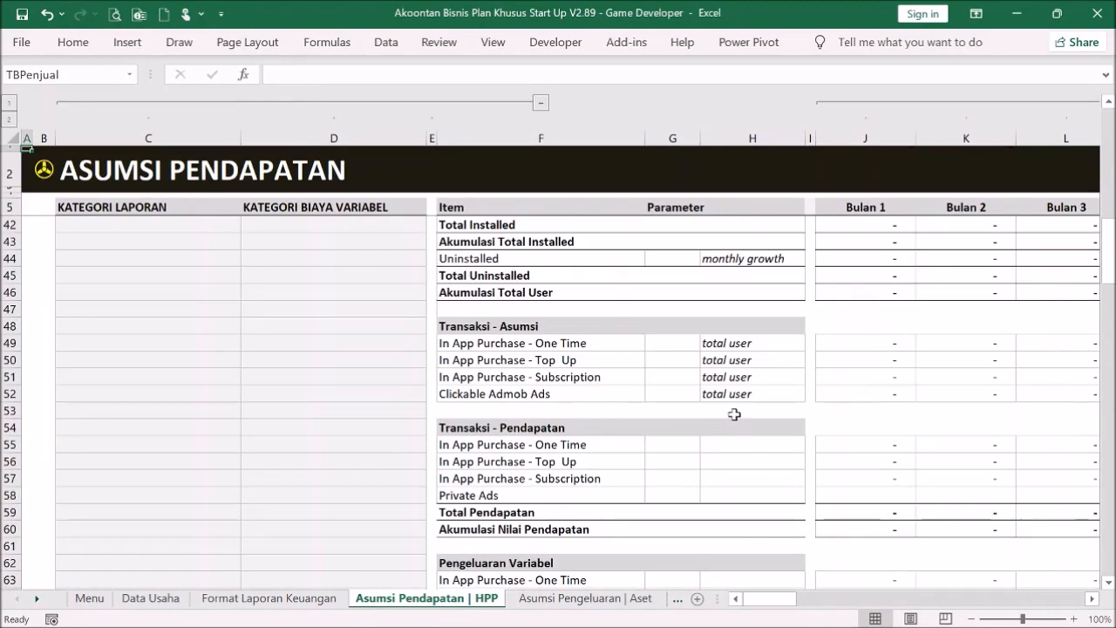
scroll(674, 397, up, 10)
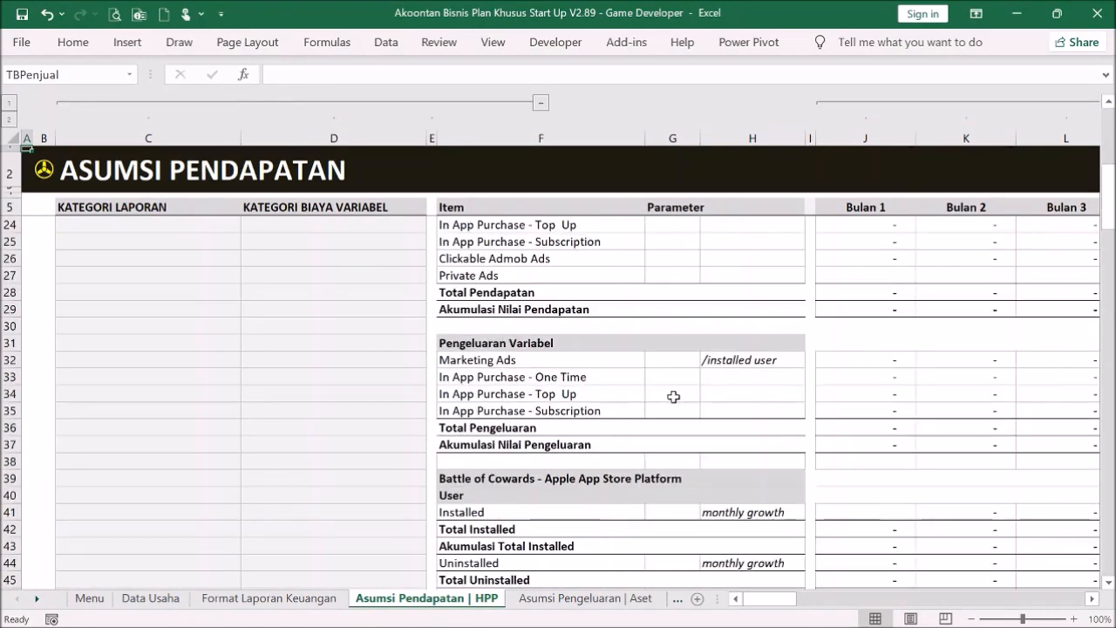
scroll(675, 397, up, 2)
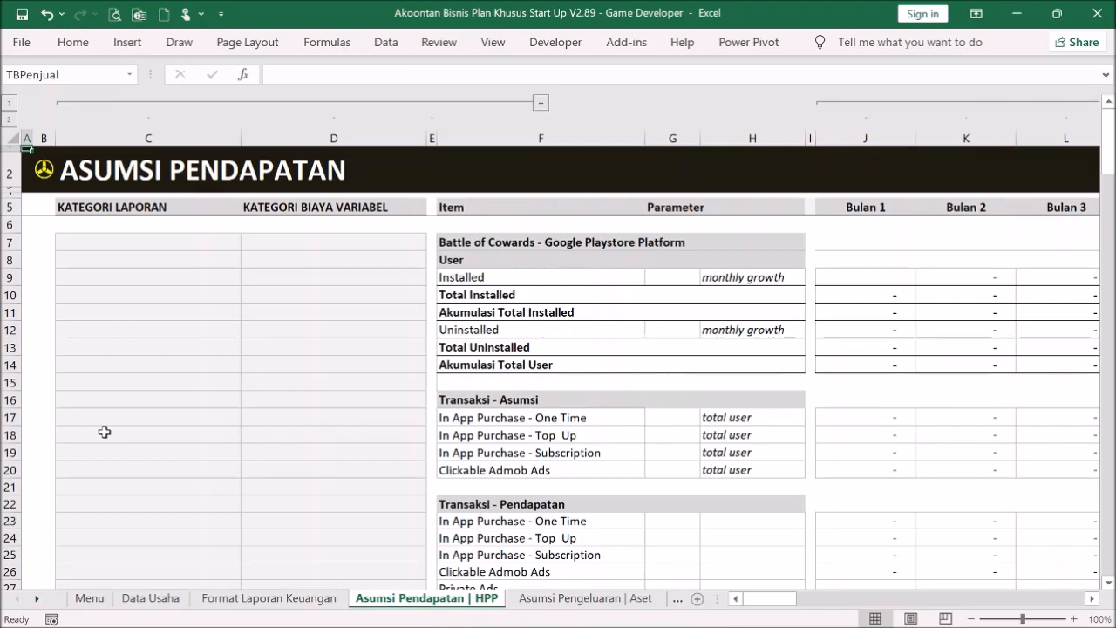
- Insert an empty row above Clickable Admob Ads in the Transaksi - Asumsi section, and delete that row again
click(9, 453)
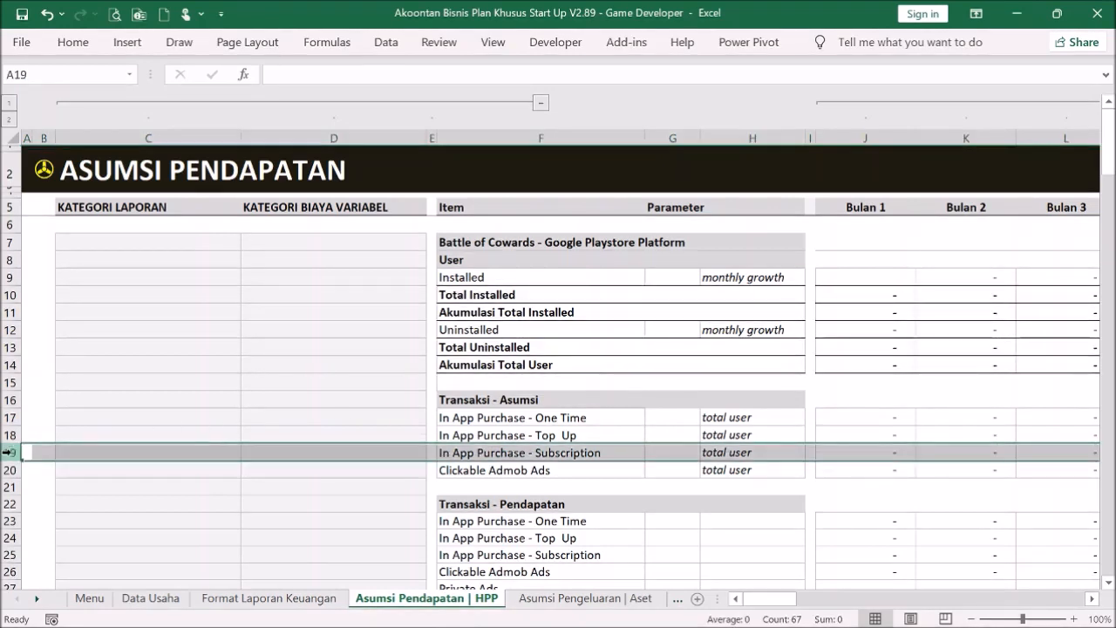
click(10, 469)
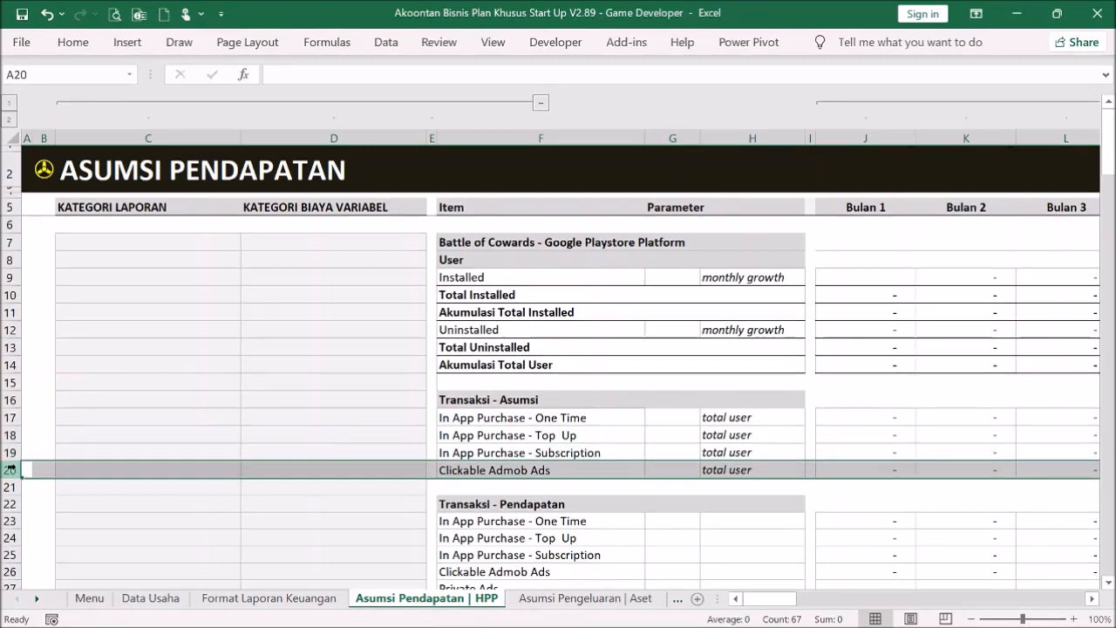
right_click(10, 469)
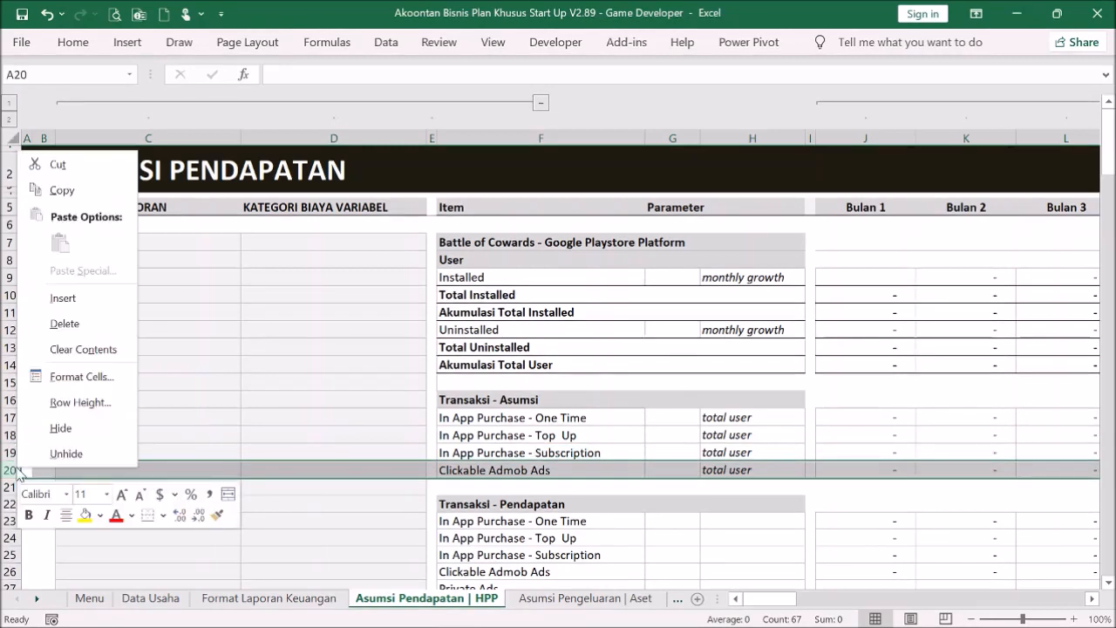
click(80, 294)
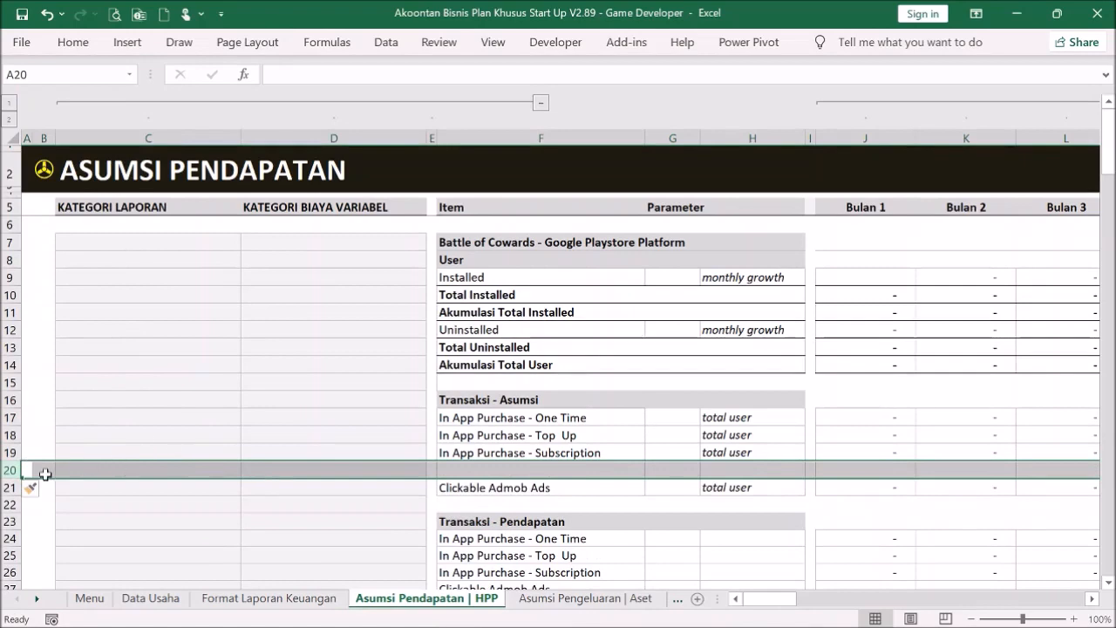
right_click(16, 469)
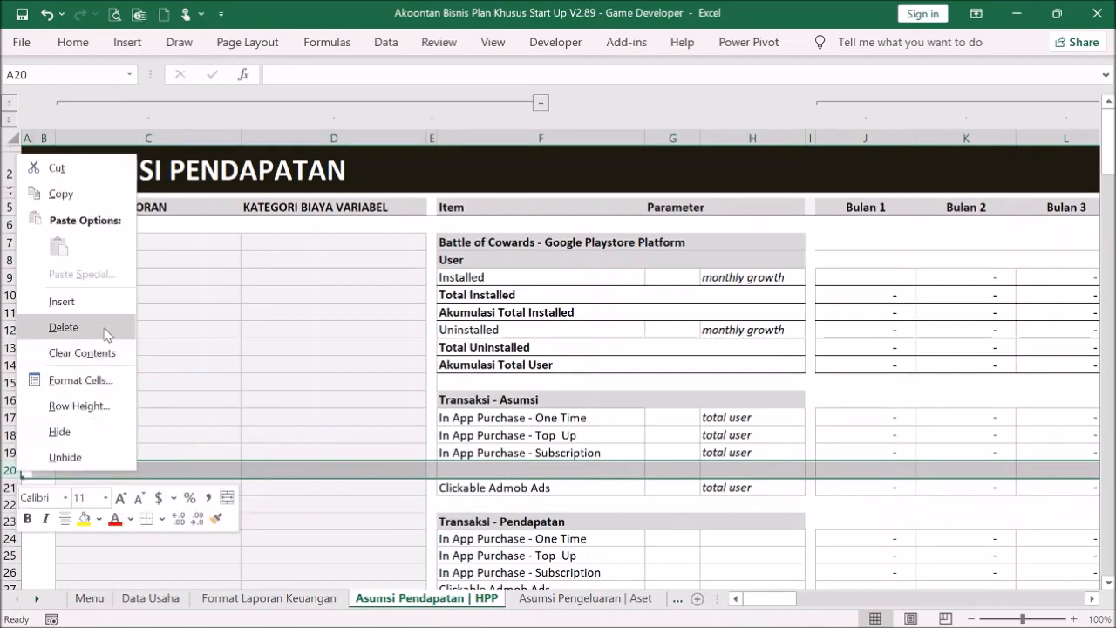
key(Escape)
key(ctrl+minus)
- Examine the Bulan 1 and Bulan 2 formulas of the Google Playstore section and its Transaksi and Pengeluaran Variabel rows
click(543, 452)
scroll(620, 451, down, 2)
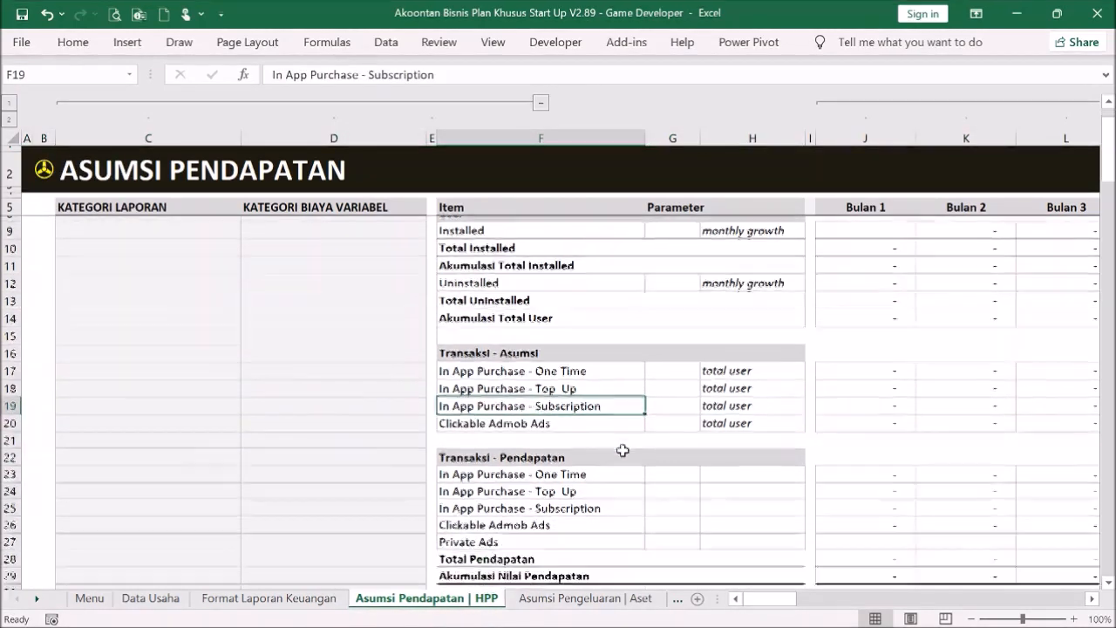
scroll(624, 450, up, 2)
drag(875, 273, 867, 389)
click(874, 295)
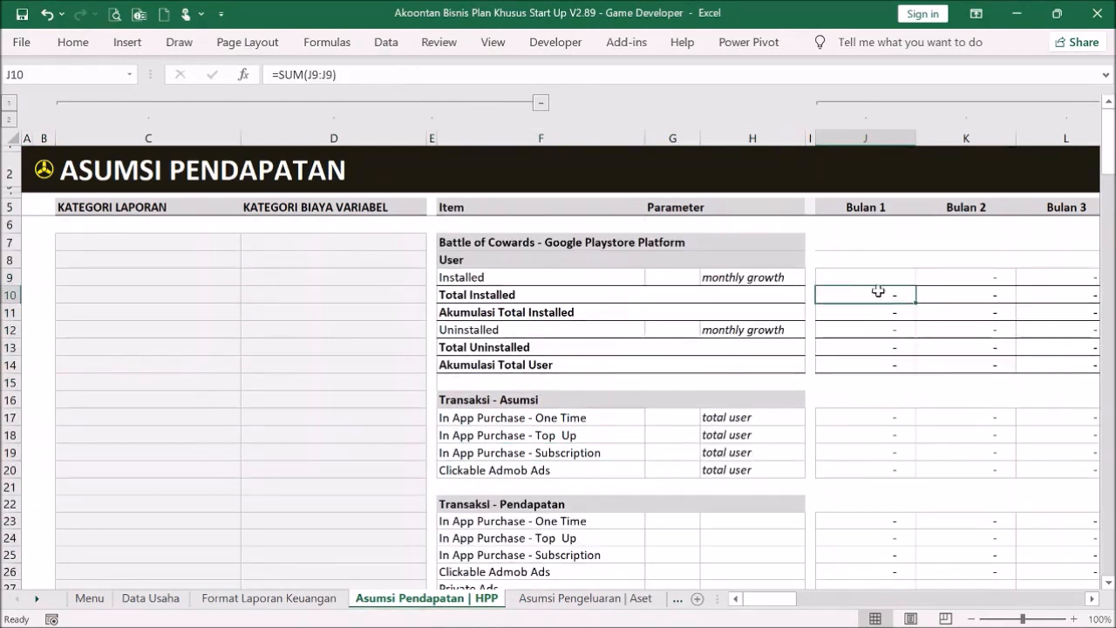
click(885, 278)
click(942, 277)
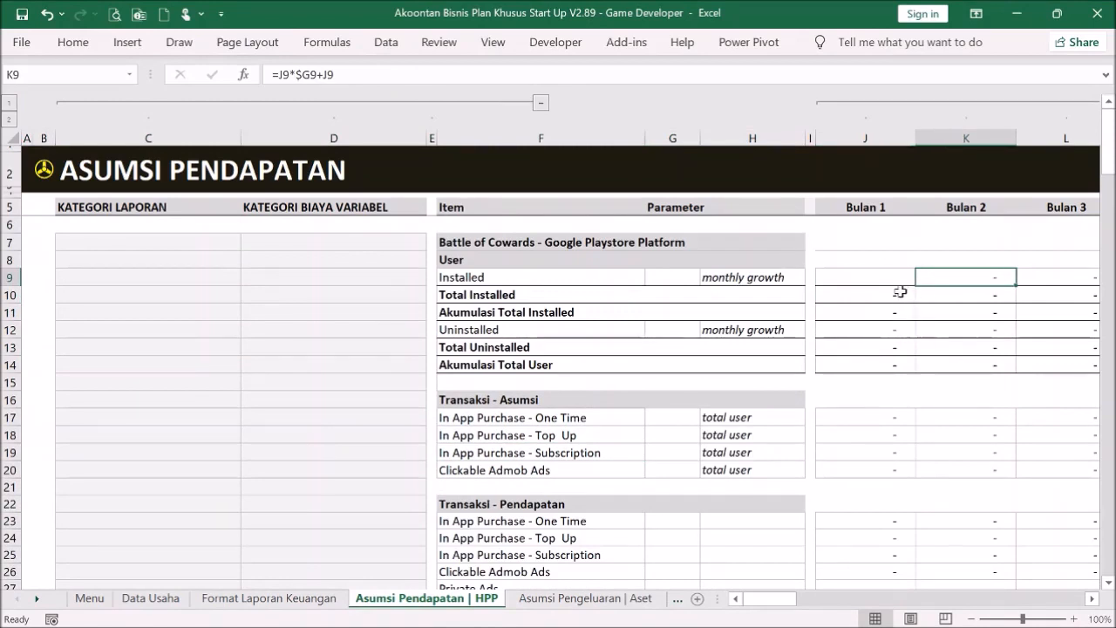
drag(861, 243, 1014, 497)
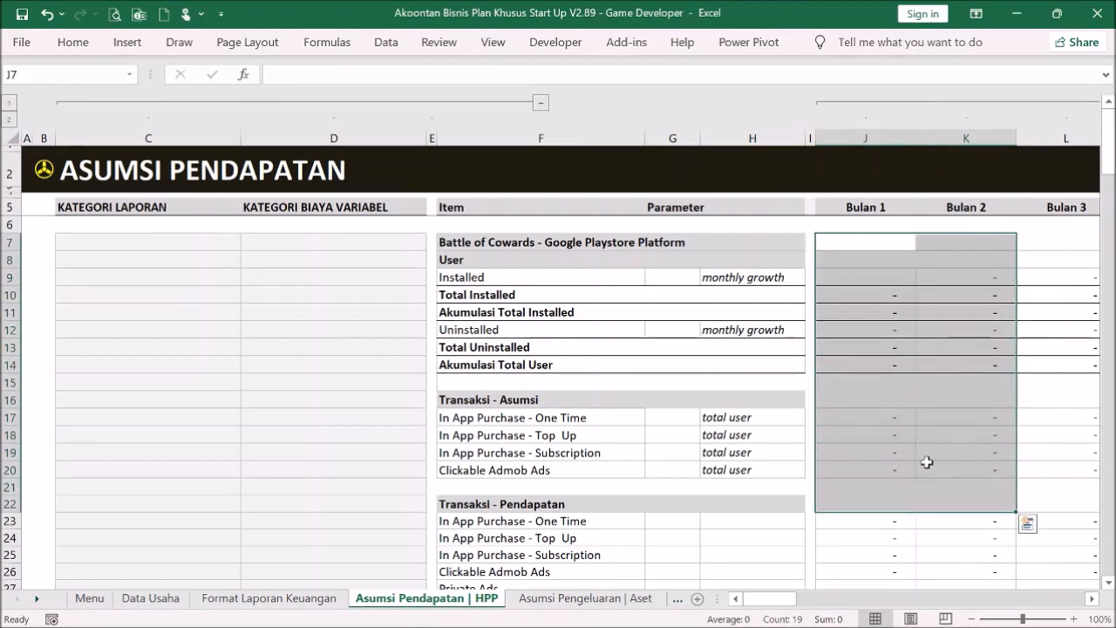
click(927, 462)
mouse_move(792, 603)
mouse_down()
mouse_move(830, 604)
mouse_move(790, 604)
mouse_up()
scroll(730, 471, down, 1)
scroll(733, 467, down, 5)
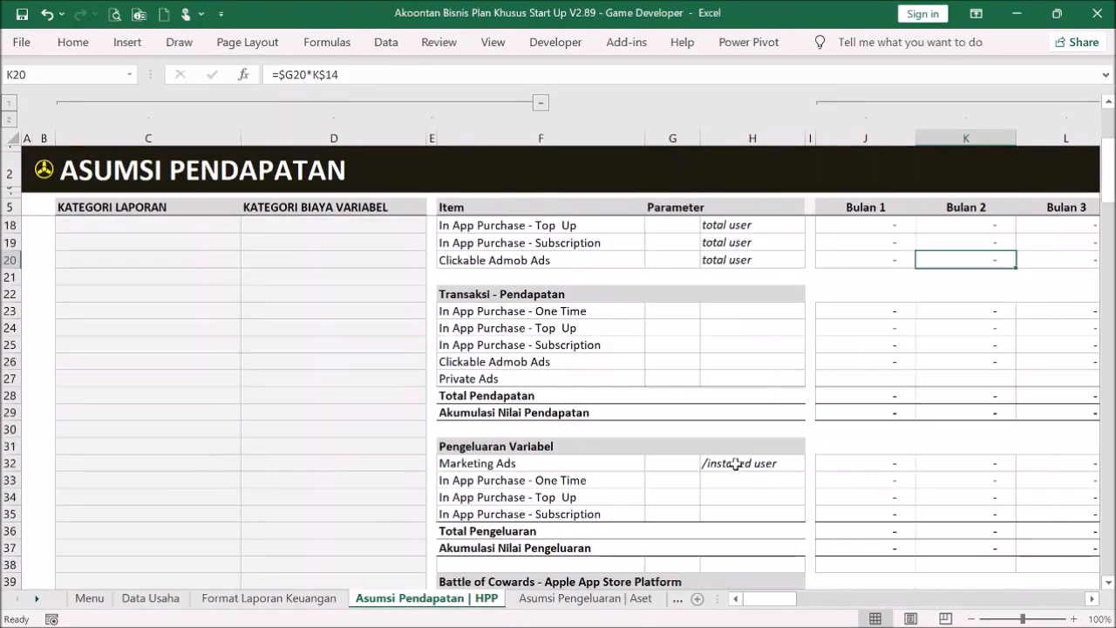
scroll(737, 458, up, 5)
scroll(738, 452, up, 1)
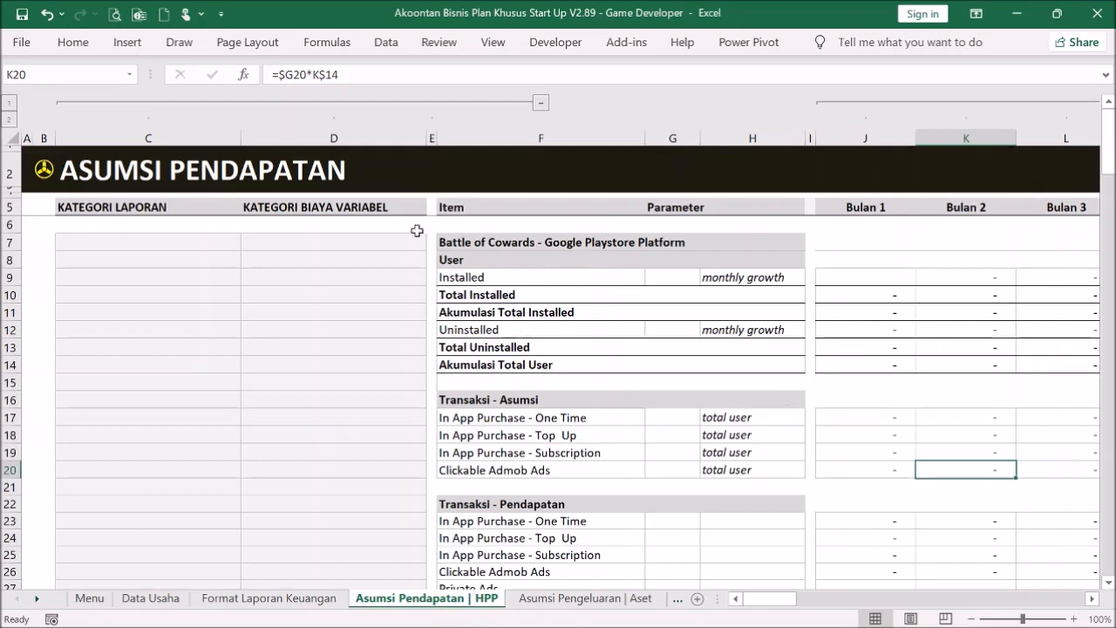
- Collapse and re-expand the column groups, and examine the Kategori Laporan and Kategori Biaya Variabel columns and the Apple App Store section
click(11, 102)
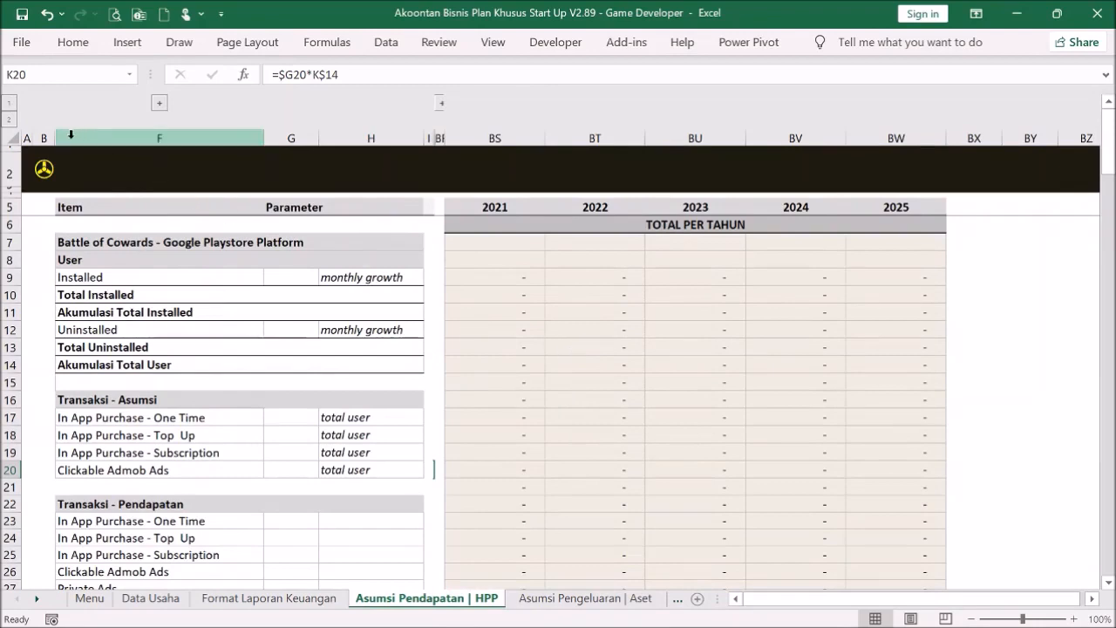
click(11, 120)
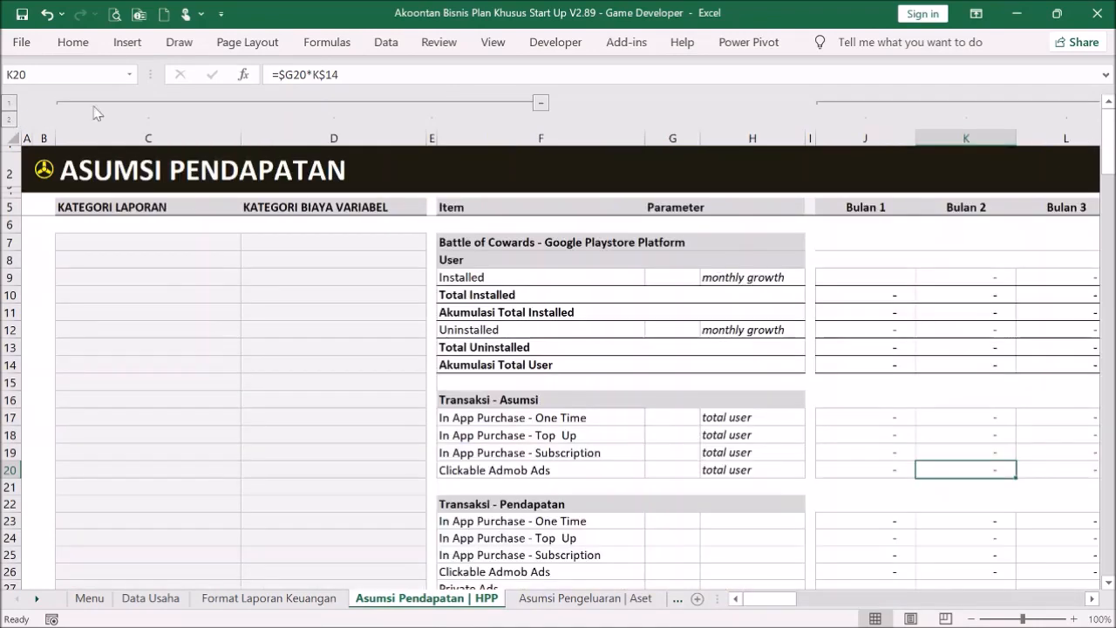
click(160, 289)
click(189, 131)
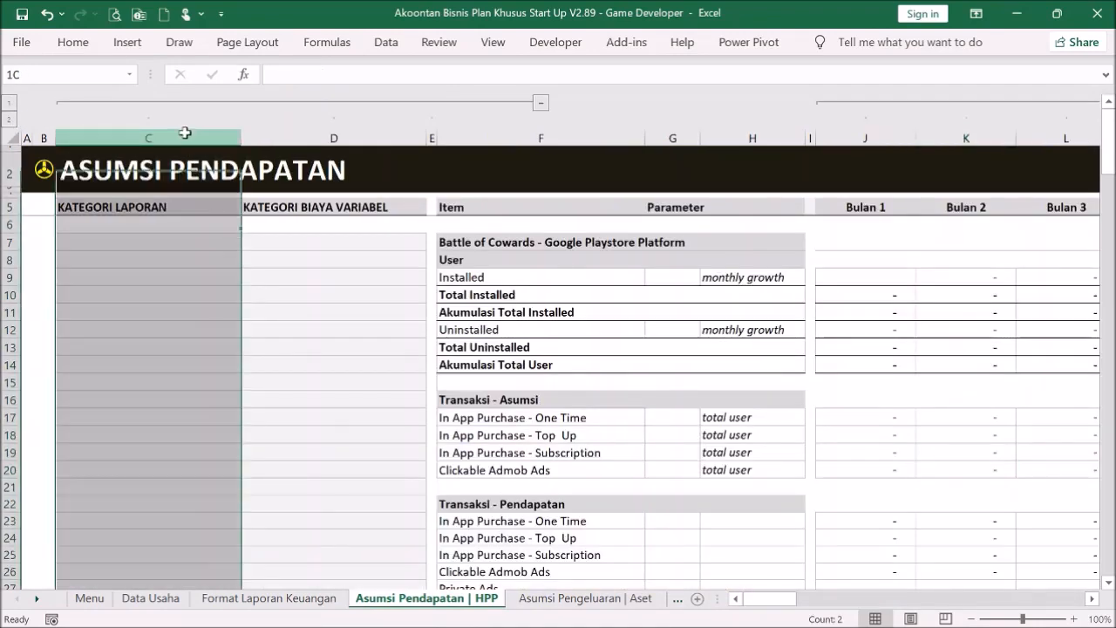
click(340, 137)
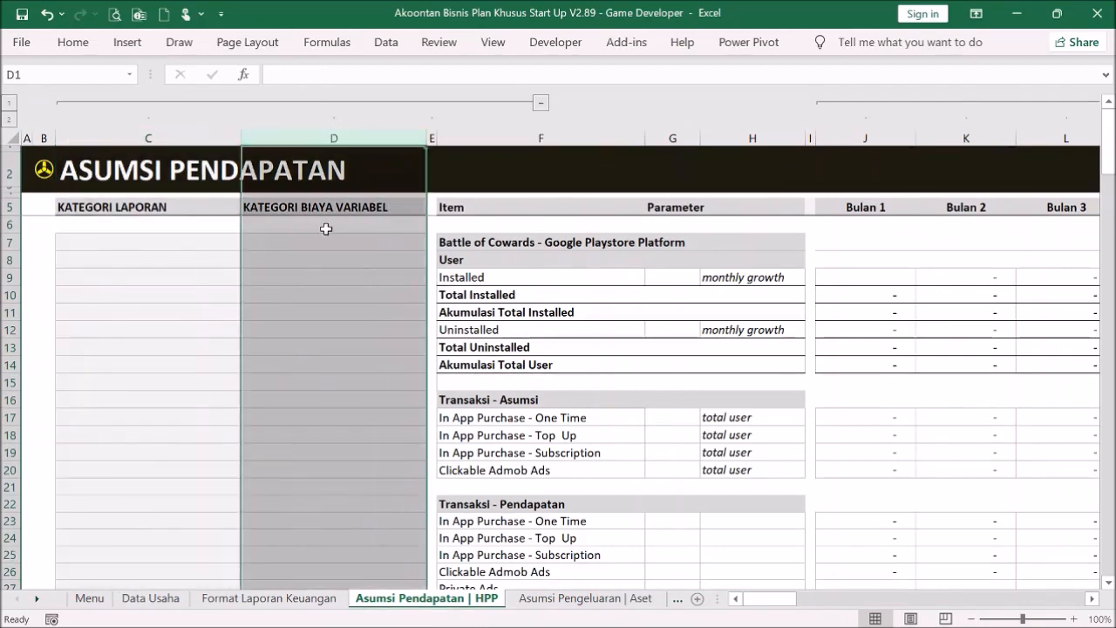
click(182, 290)
click(305, 294)
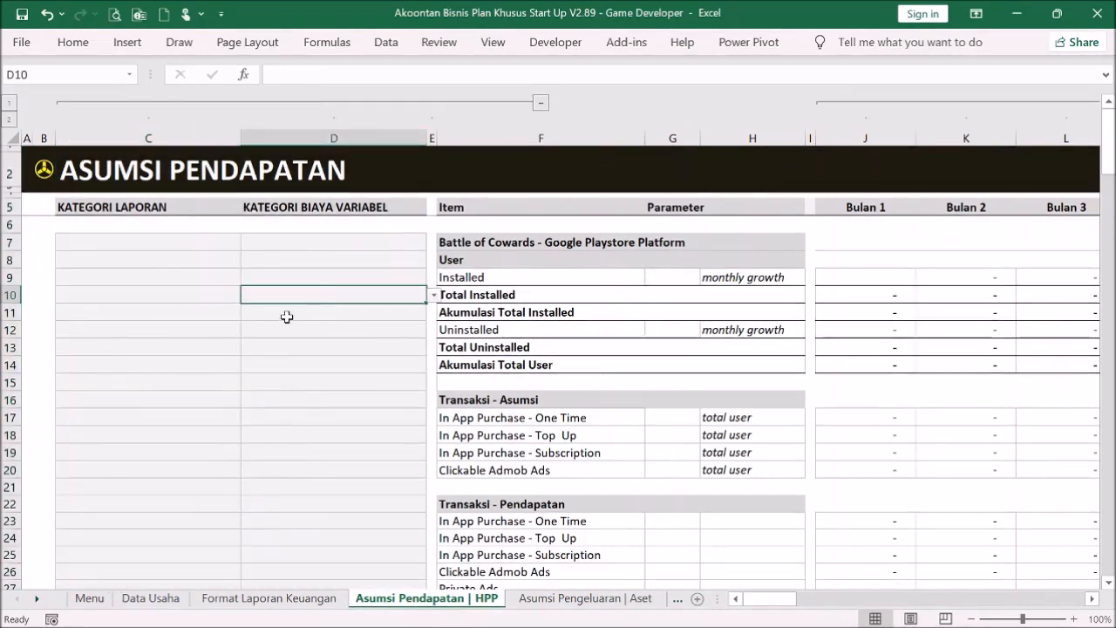
click(910, 357)
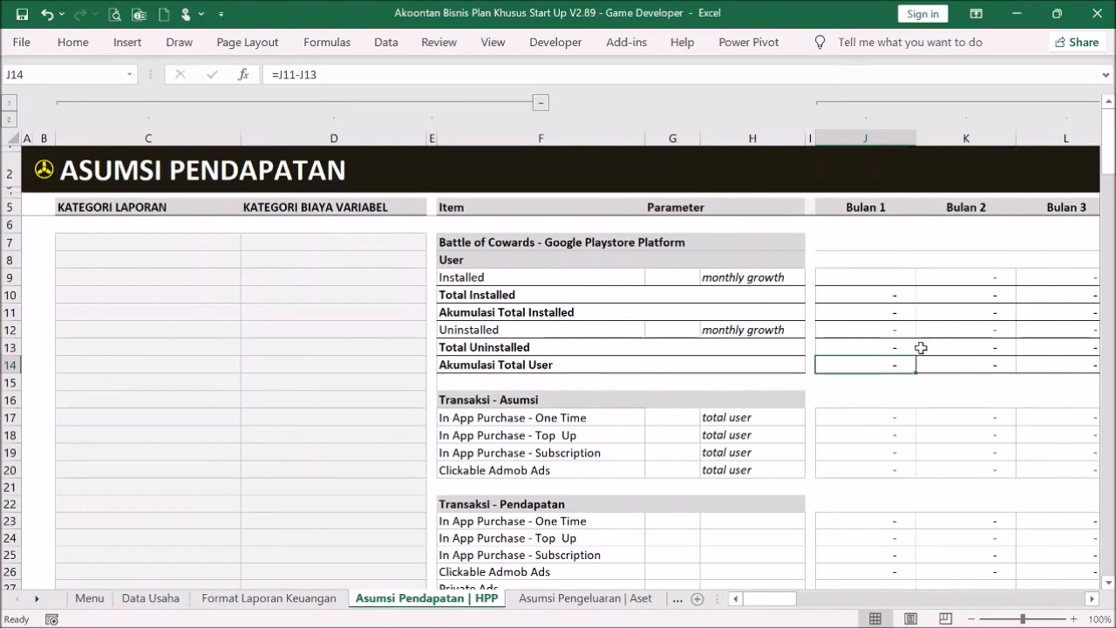
scroll(942, 328, down, 7)
scroll(935, 326, down, 4)
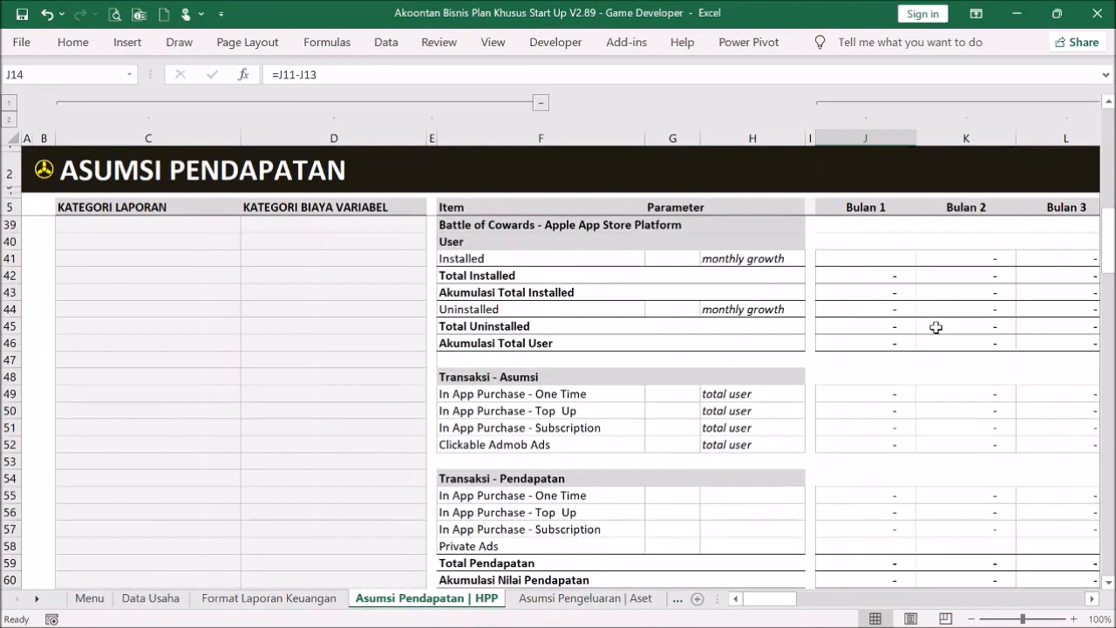
scroll(935, 327, up, 11)
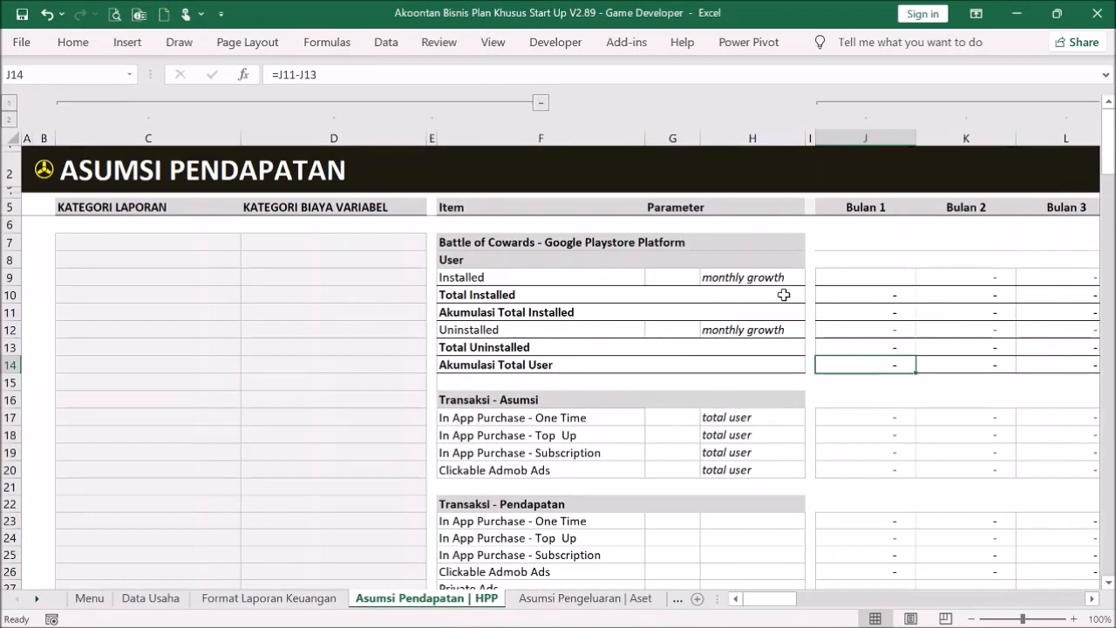
- In the Google Playstore section, set the Installed monthly growth to 20% and the Bulan 1 Installed users to 3,000
click(691, 275)
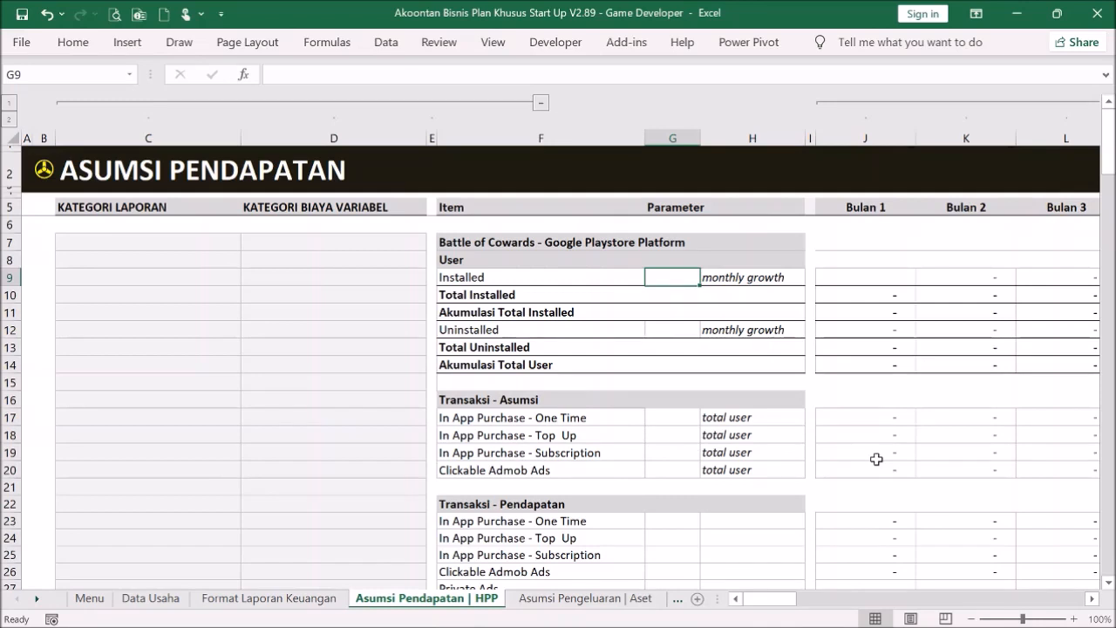
text(20%)
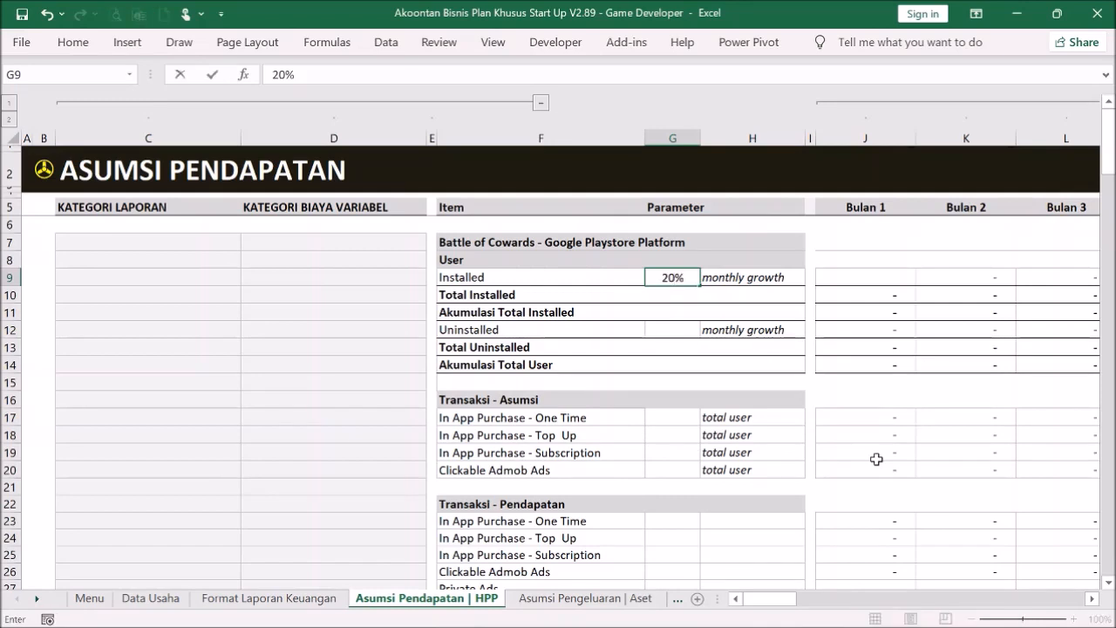
click(871, 277)
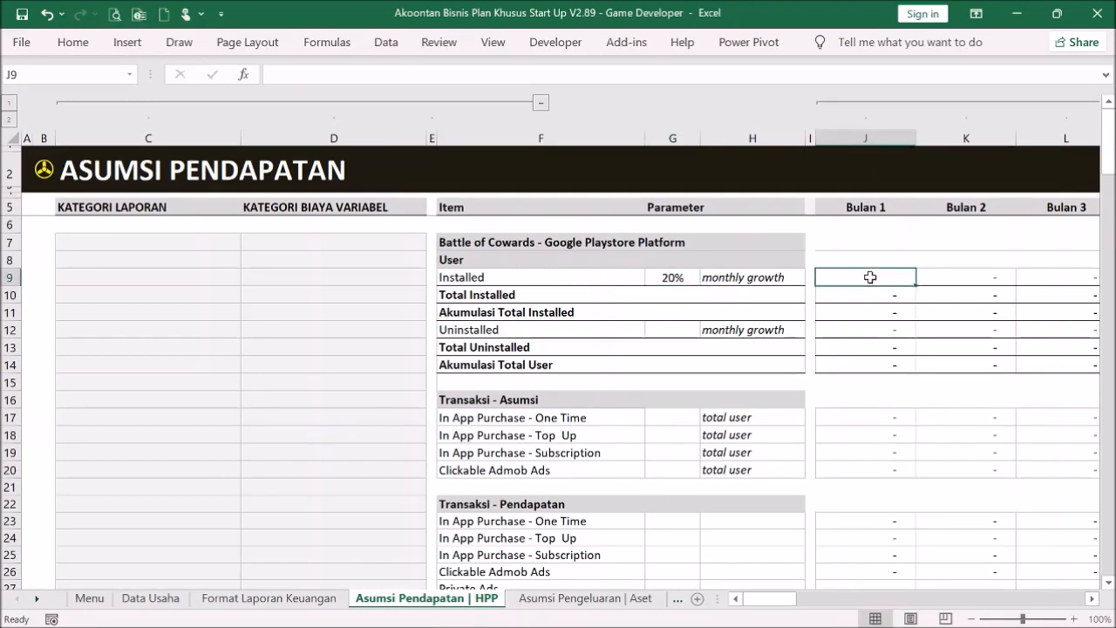
text(3000)
key(Return)
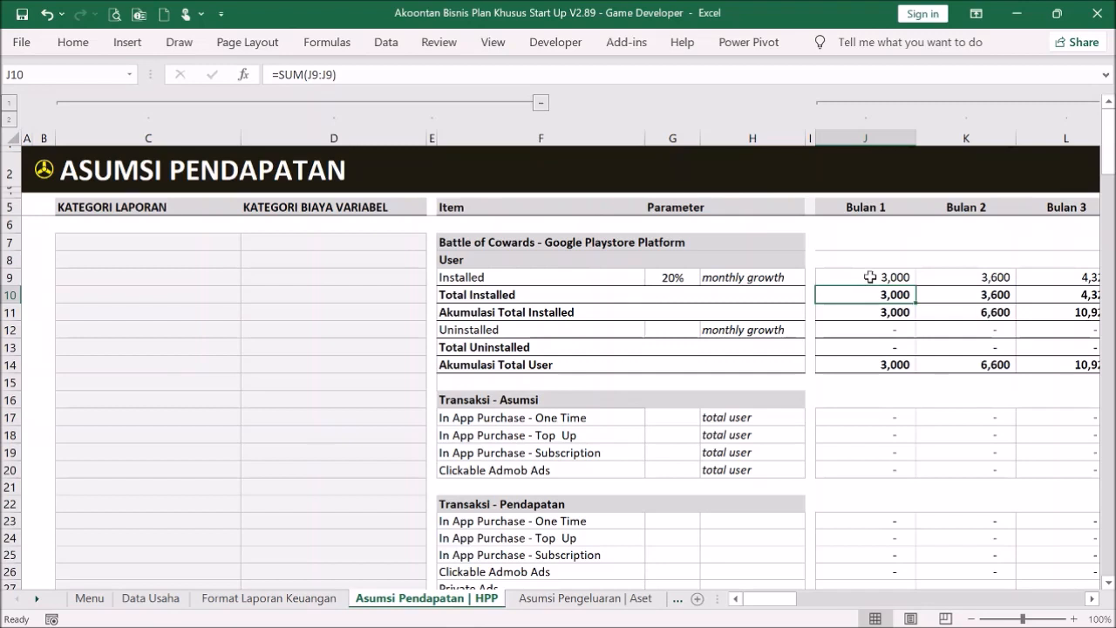
- Change the Bulan 1 Installed users in the Google Playstore section to 10,000 and check the Bulan 2 growth formula
click(869, 277)
text(10,000)
key(Return)
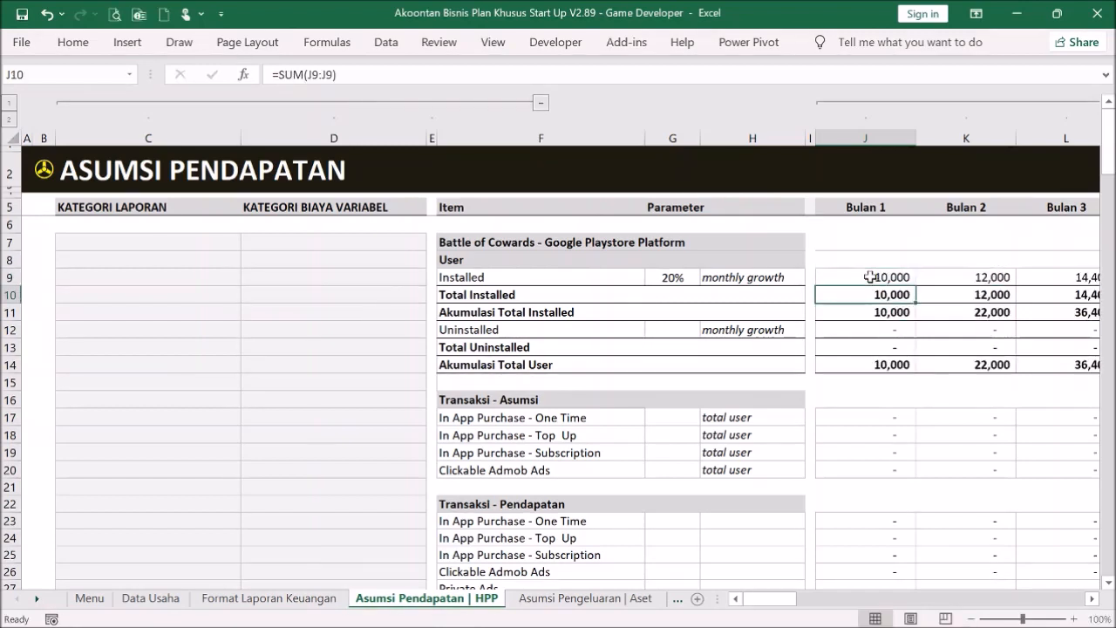
click(869, 277)
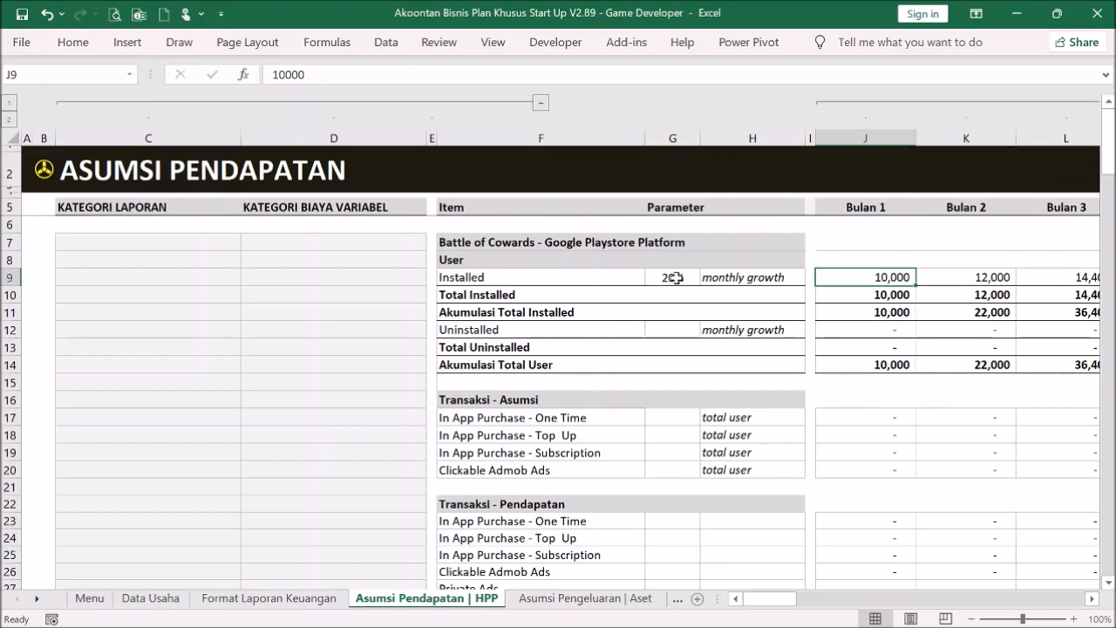
click(931, 278)
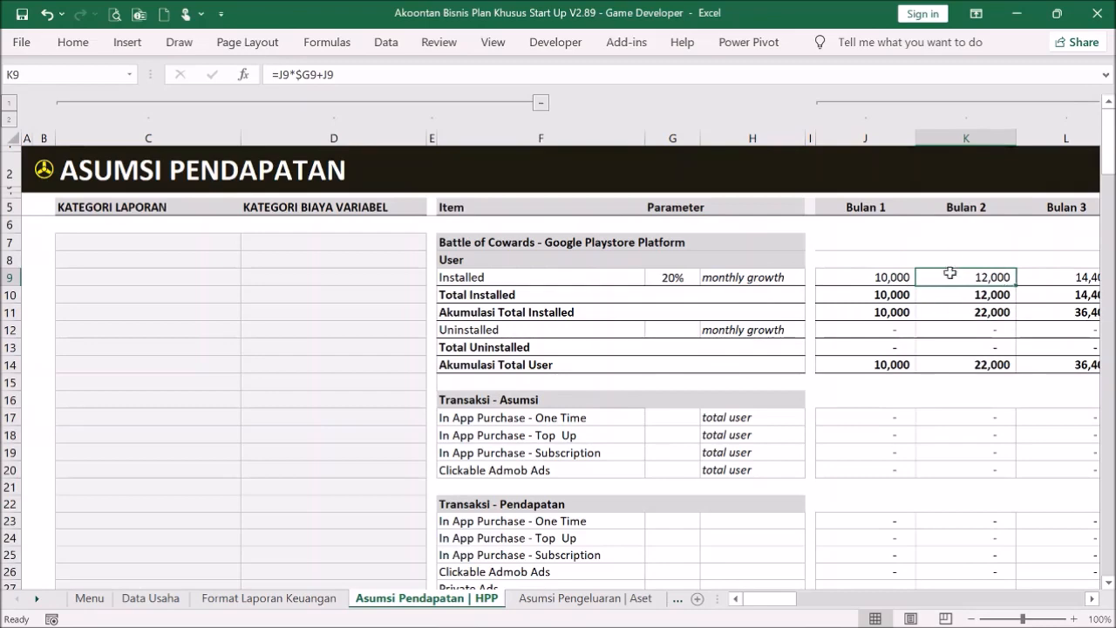
- Set the Uninstalled monthly growth parameter in the Google Playstore section to 1%
drag(779, 598, 724, 599)
click(678, 332)
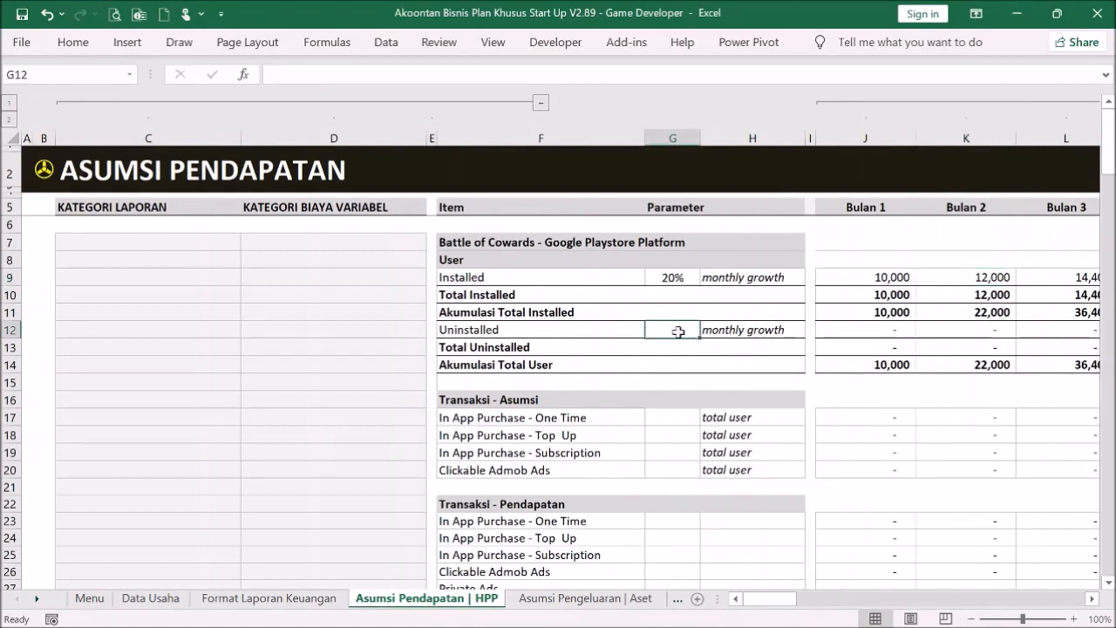
text(1)
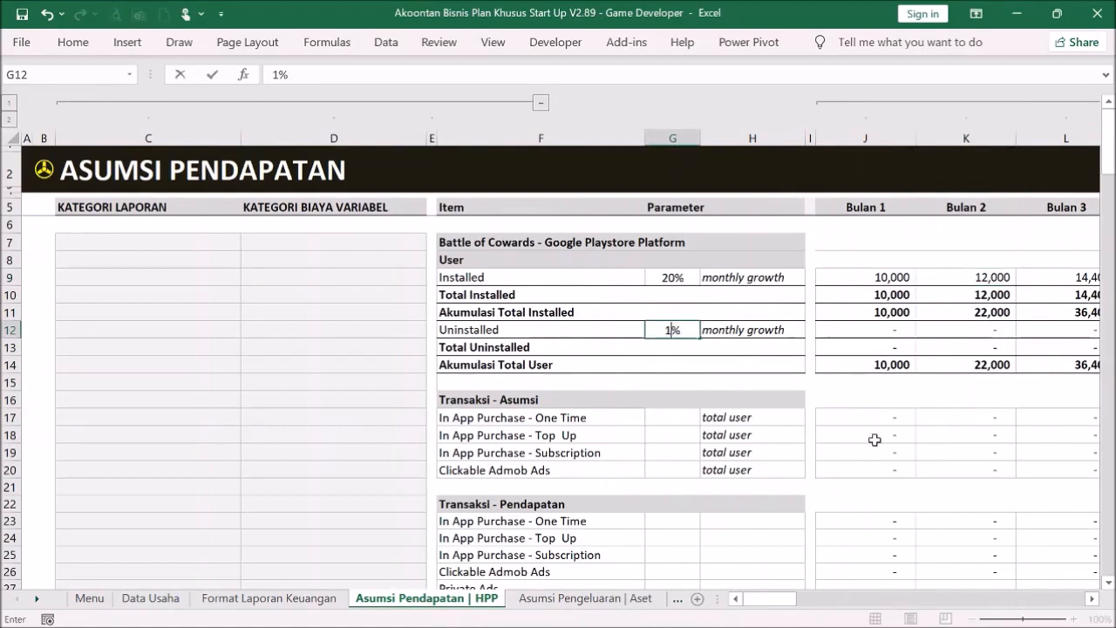
key(Return)
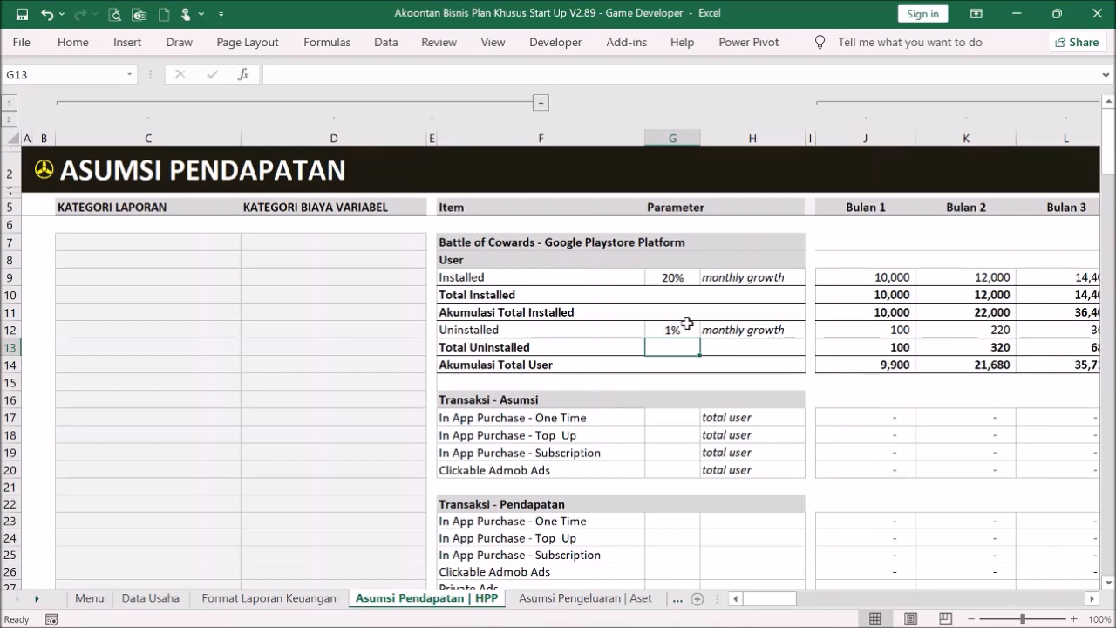
- In Transaksi - Asumsi, set the total user parameters to One Time 5%, Top Up 20%, Subscription 2% and Clickable Admob Ads 2%
scroll(754, 349, down, 1)
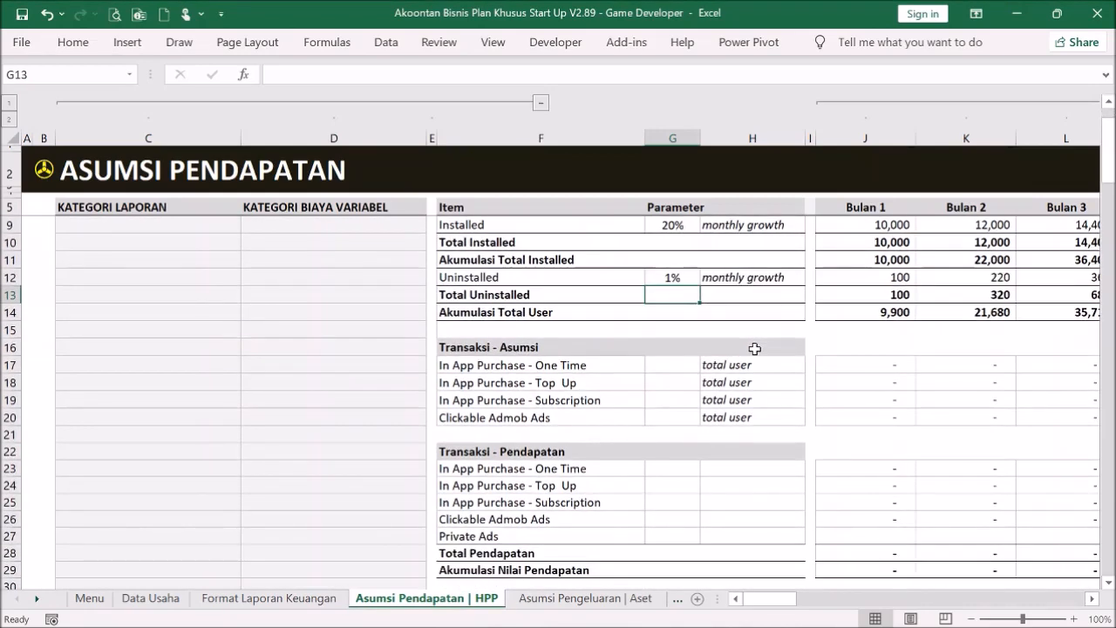
scroll(754, 340, up, 1)
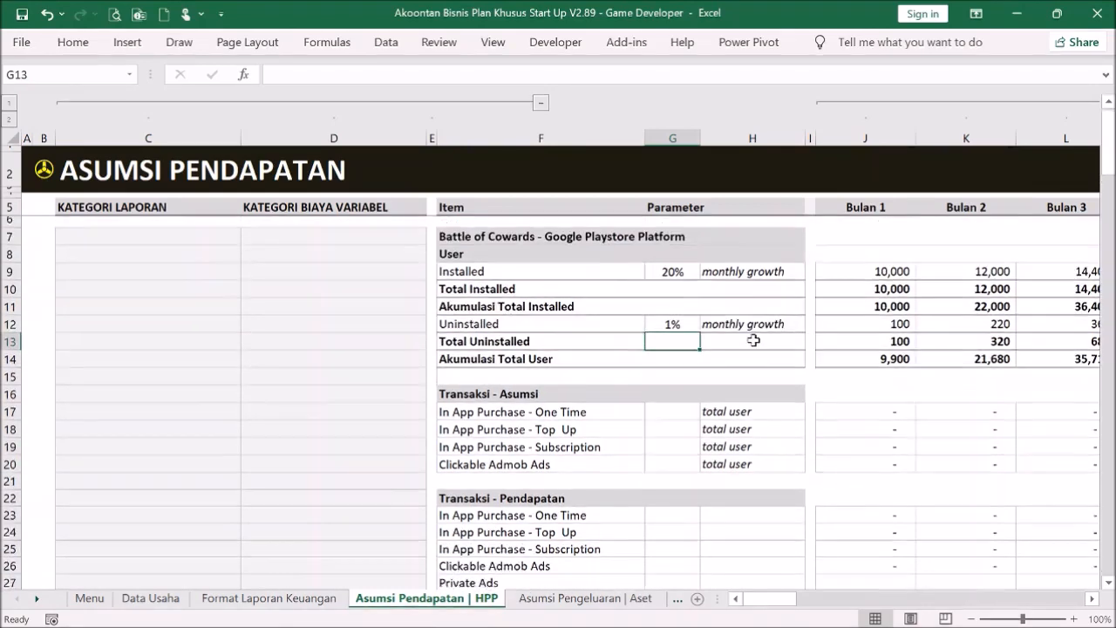
scroll(752, 339, down, 1)
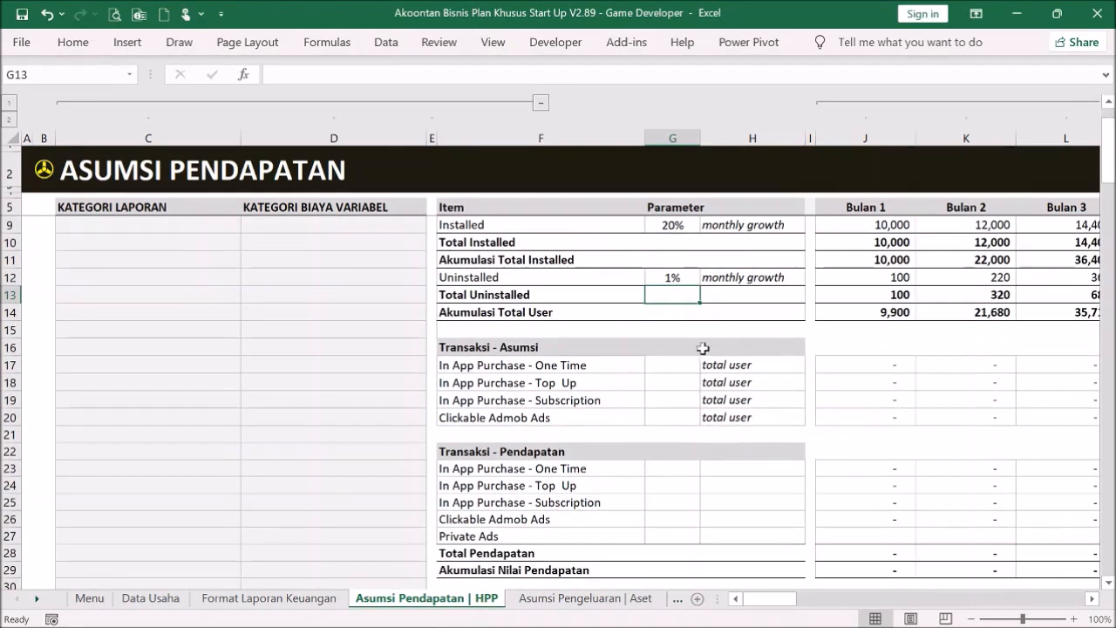
click(684, 363)
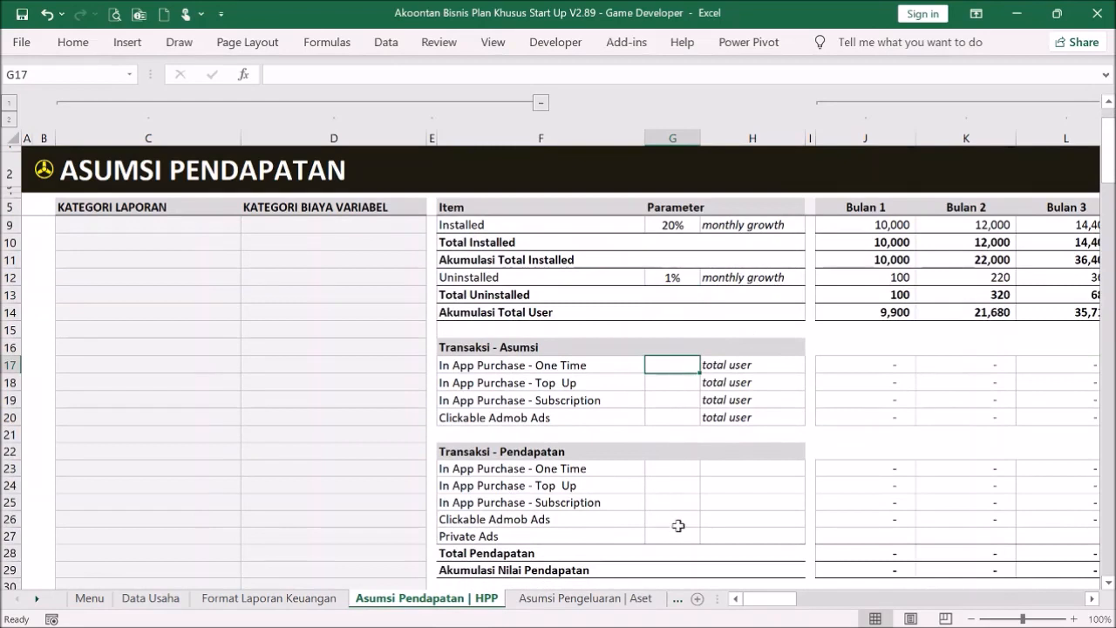
text(5)
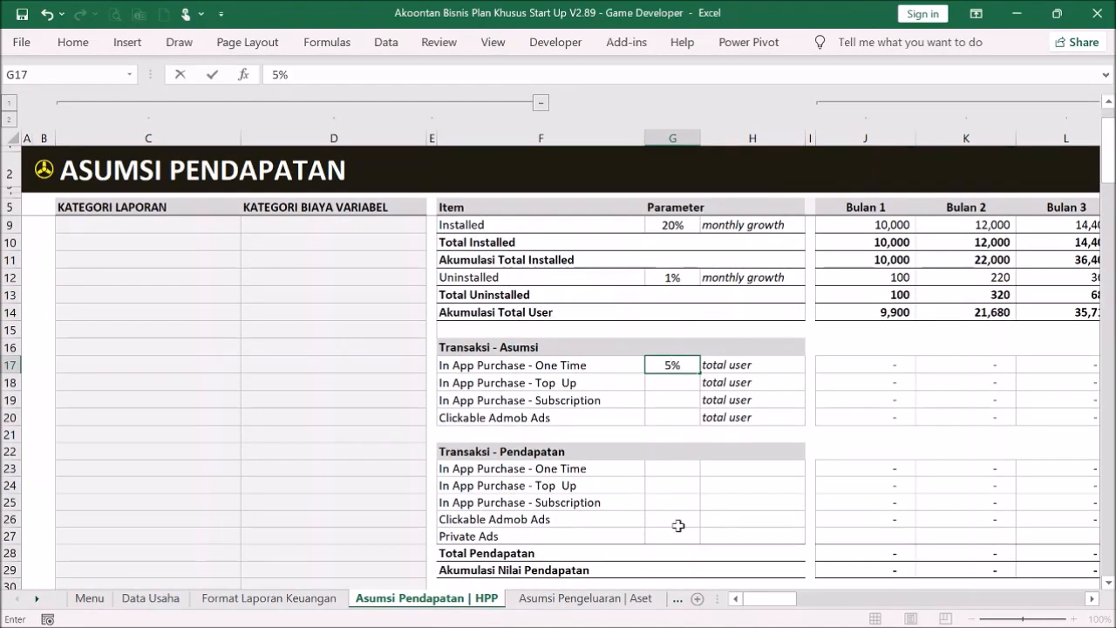
key(Return)
text(20)
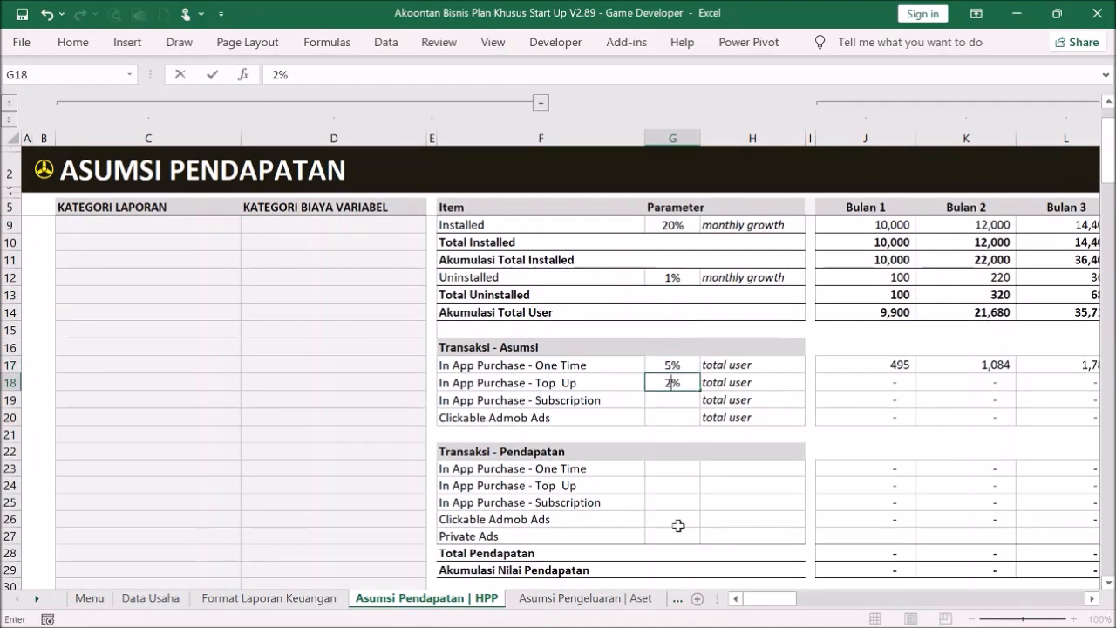
key(Return)
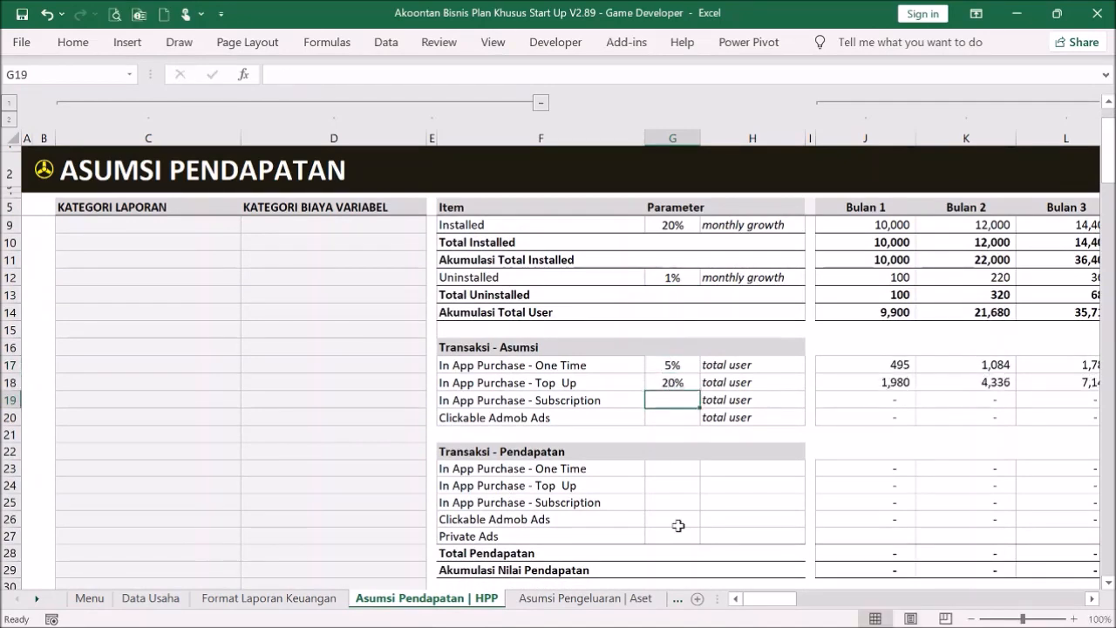
text(2)
key(Return)
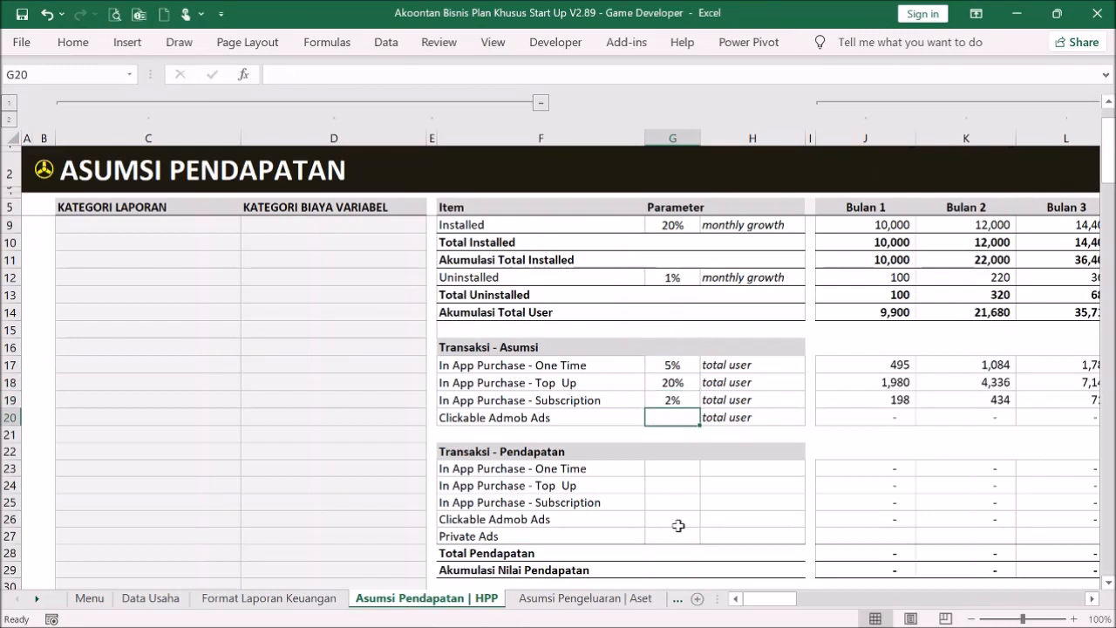
text(2)
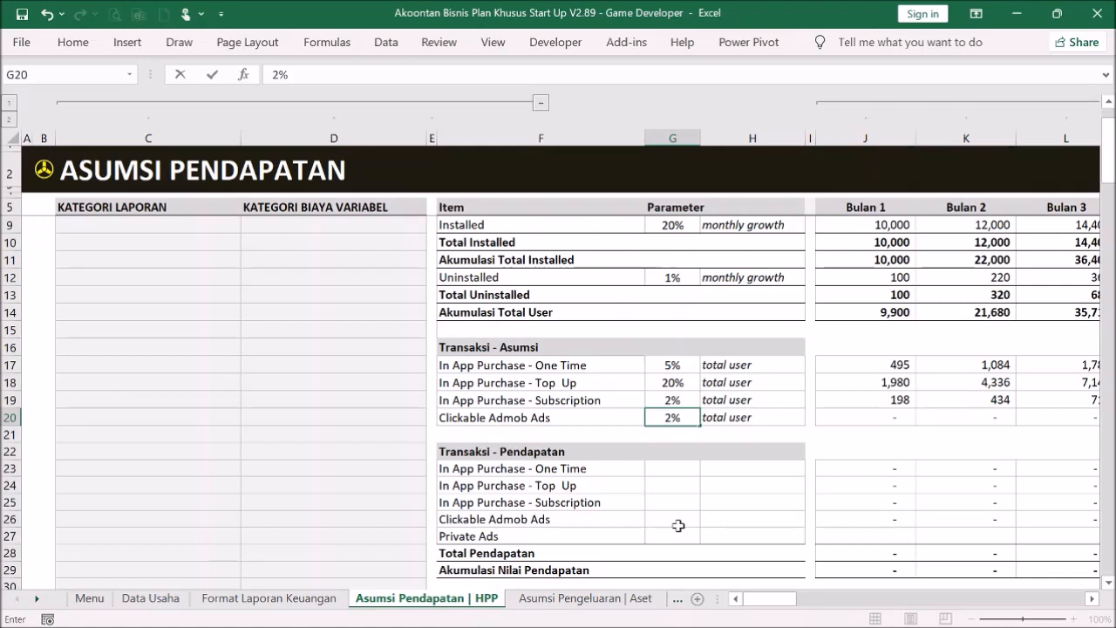
key(Return)
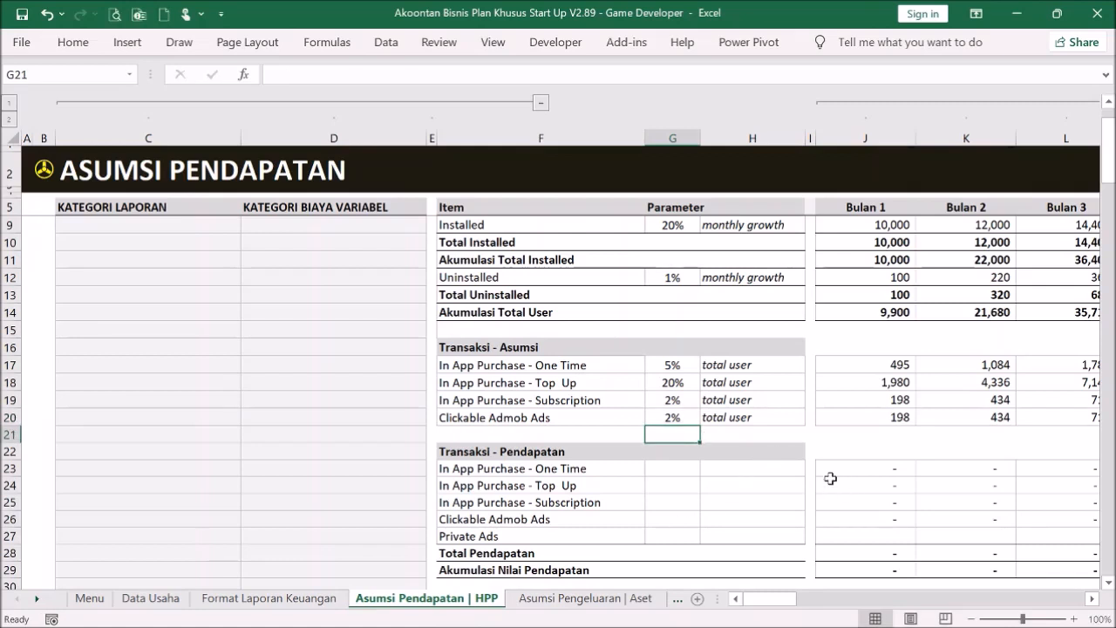
- In Transaksi - Pendapatan, set the In App Purchase - One Time parameter to 25,000
click(686, 464)
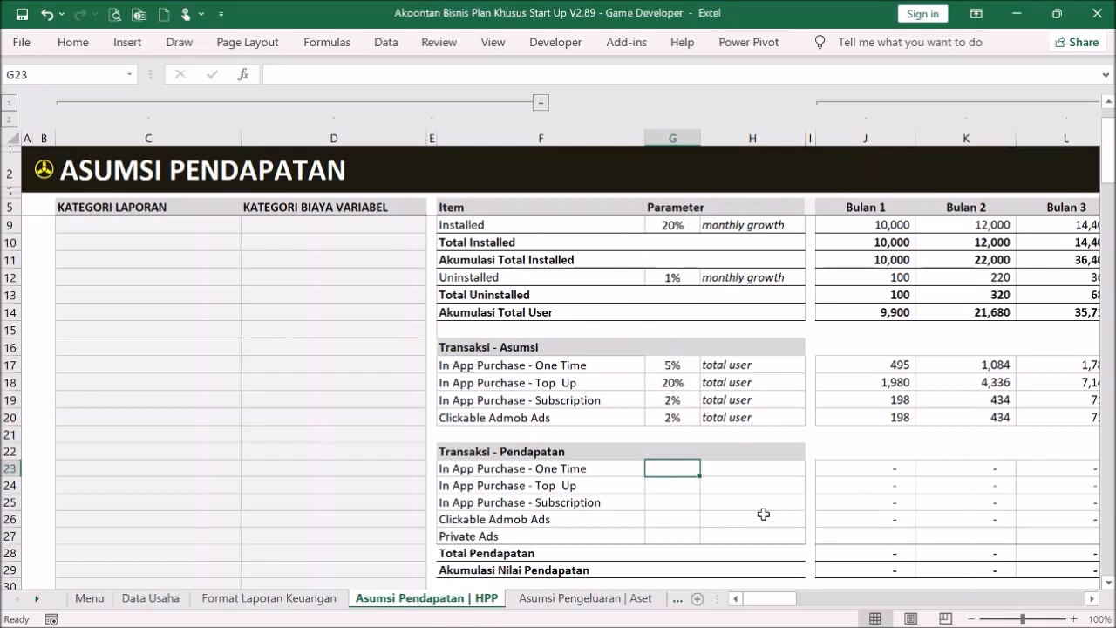
text(225)
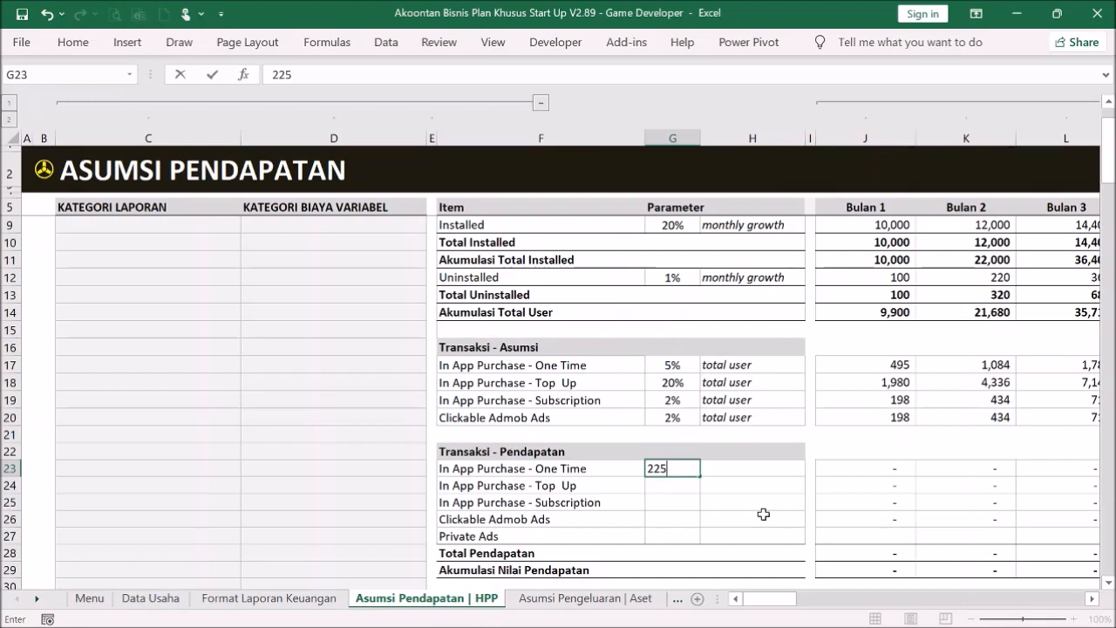
text(000)
key(BackSpace)
key(BackSpace)
key(BackSpace)
key(BackSpace)
text(25000)
key(Return)
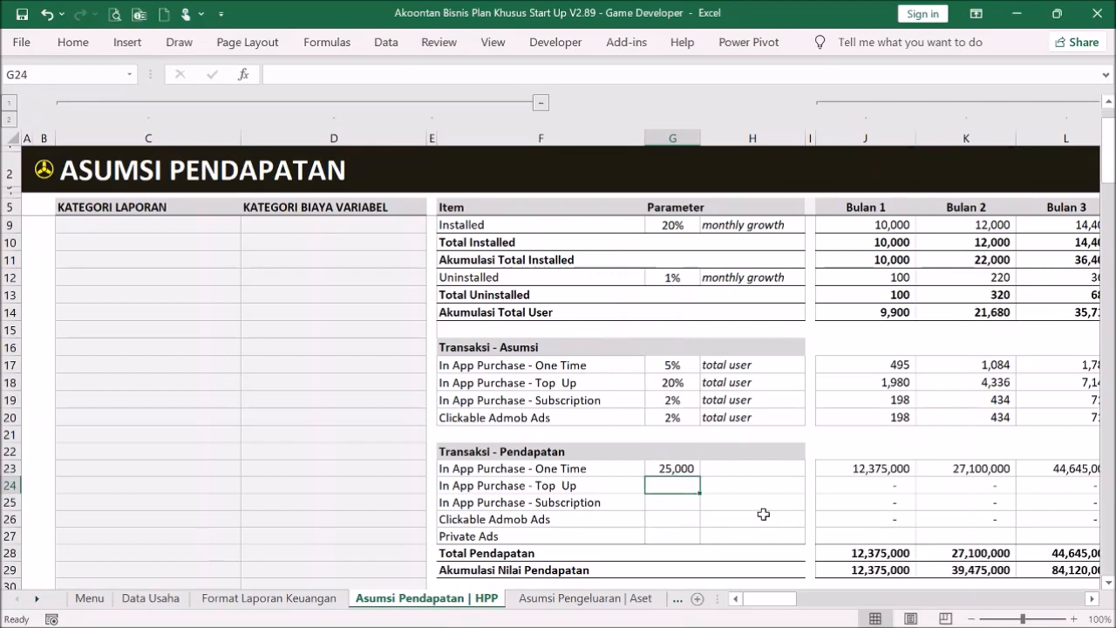
- In Transaksi - Pendapatan, set the parameters for Top Up to 25,000, Subscription to 15,000 and Clickable Admob Ads to 5,000
text(25000)
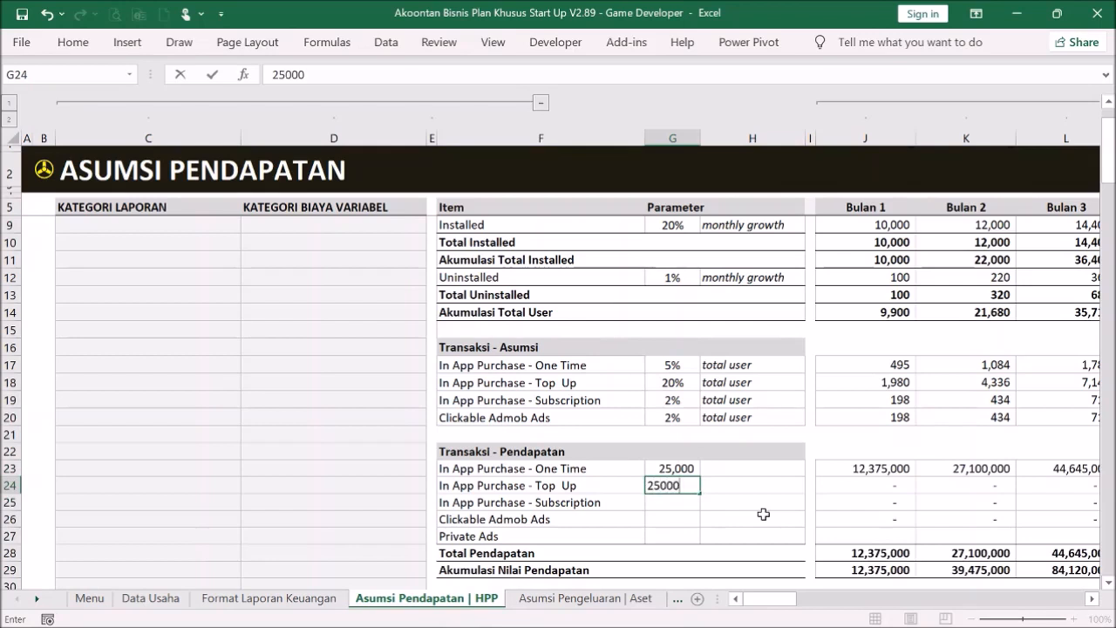
key(Return)
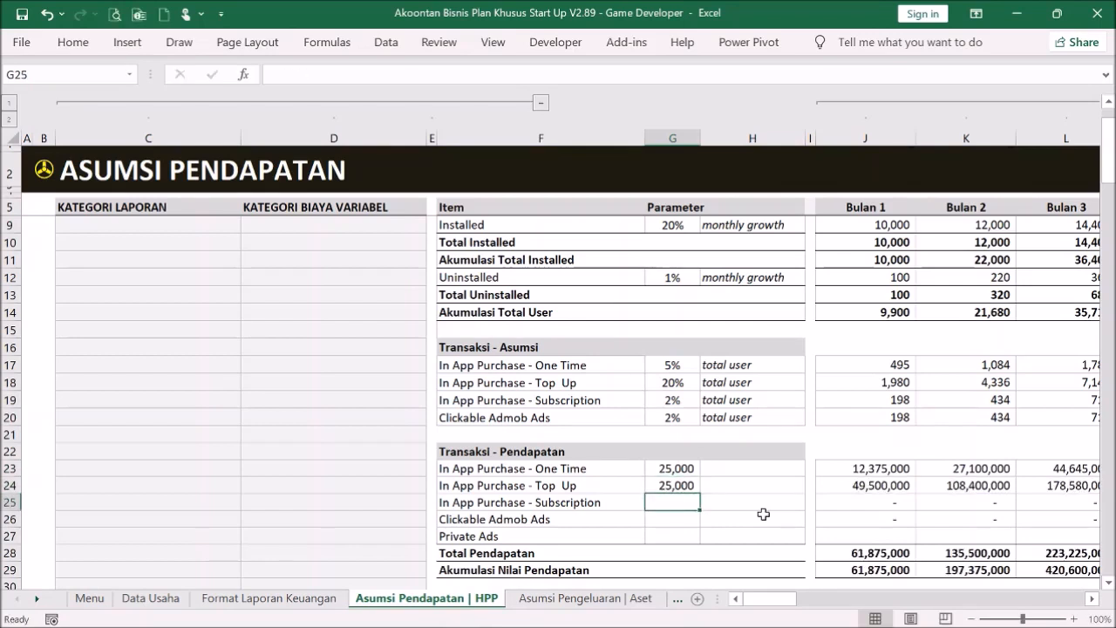
text(15000)
key(Return)
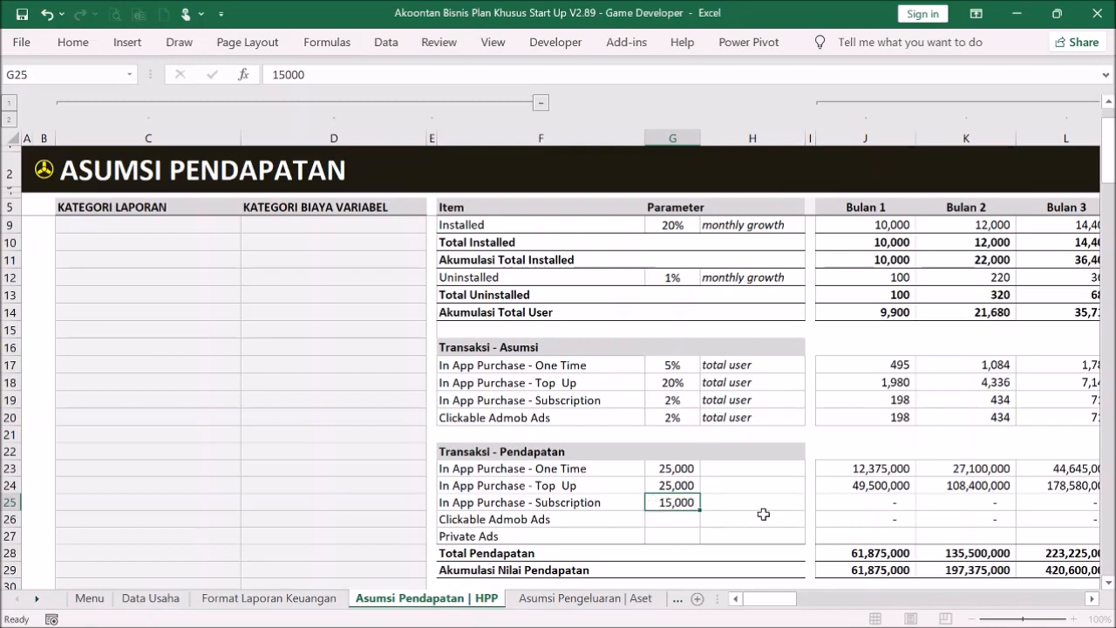
text(5000)
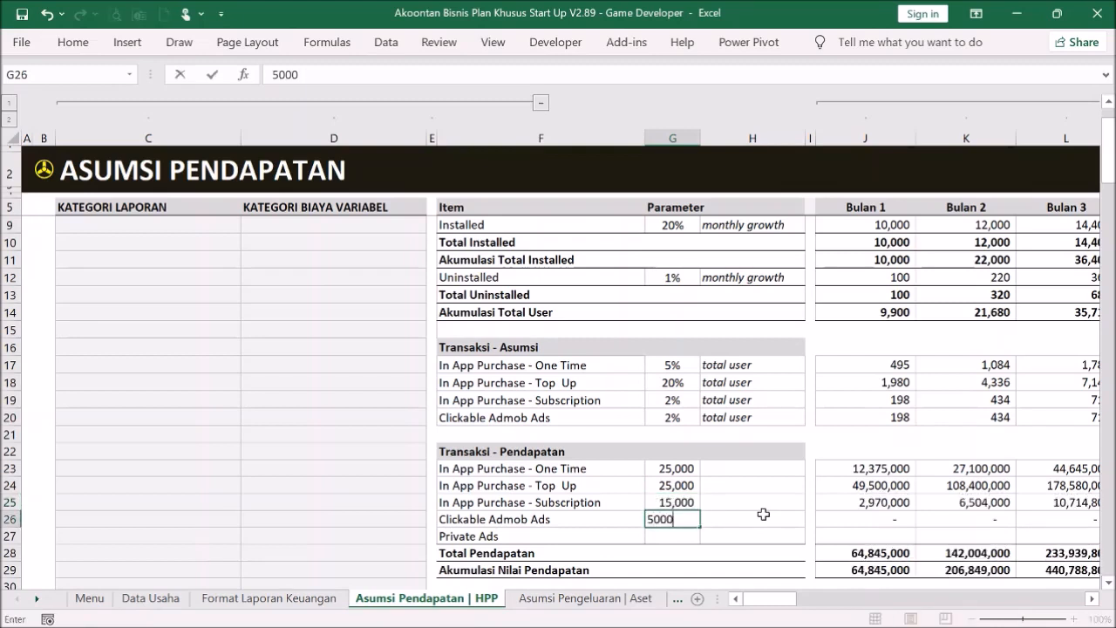
key(Return)
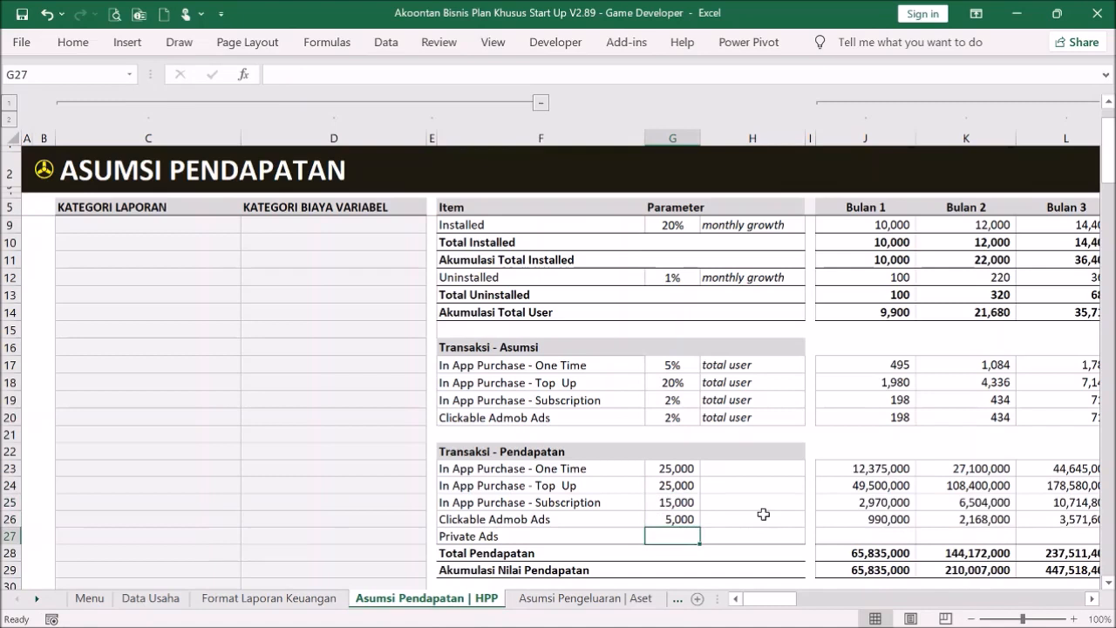
- Enter 5,000,000 as the Bulan 1 Private Ads revenue and fill it across the months through Bulan 60
click(884, 532)
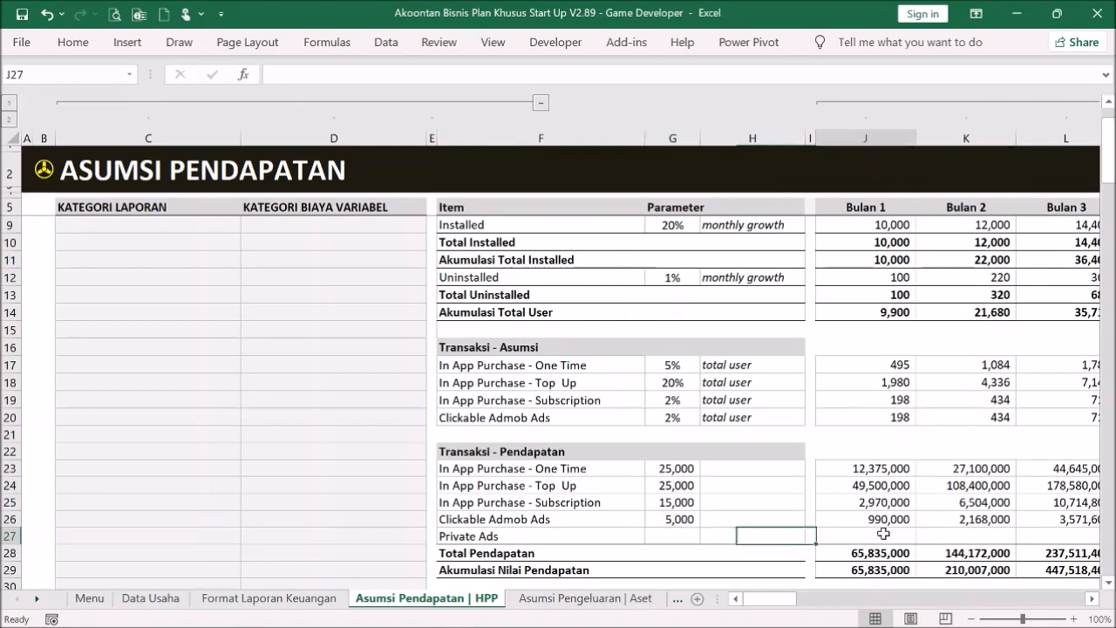
text(1)
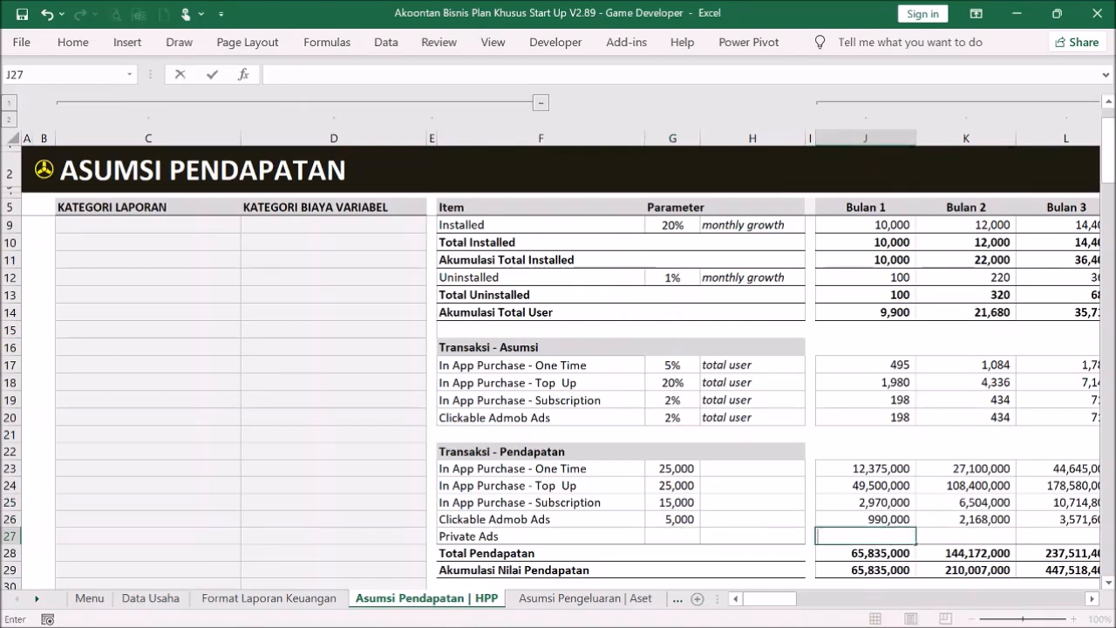
text(000000)
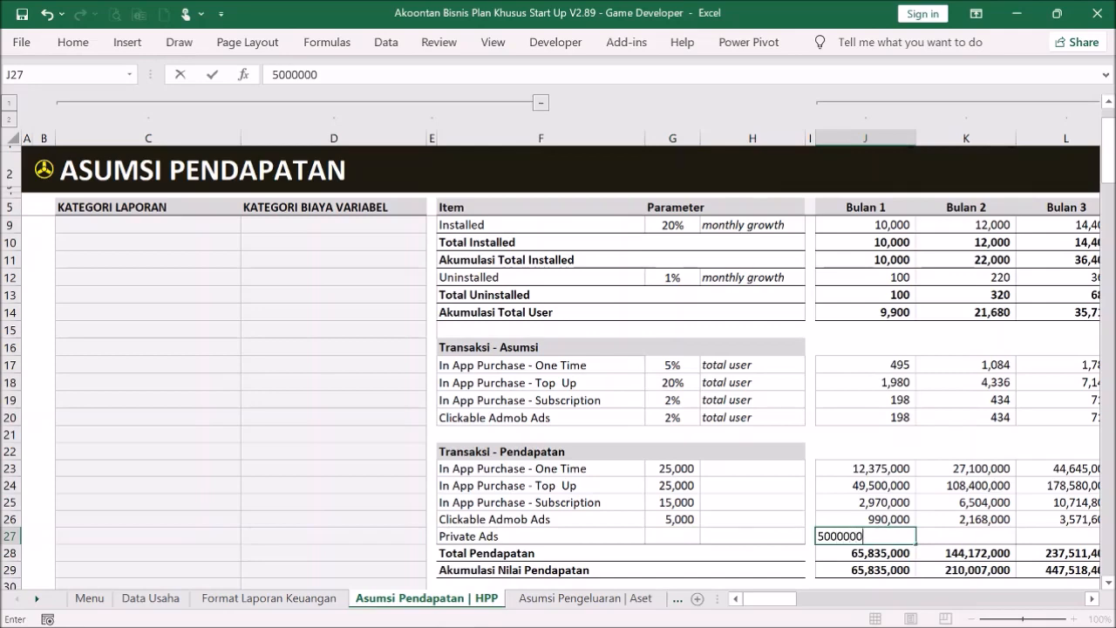
key(Return)
key(Up)
drag(918, 545, 1017, 537)
- Check the overflowing One Time revenue cells and autofit the columns for Bulan 52 through Bulan 60
click(984, 469)
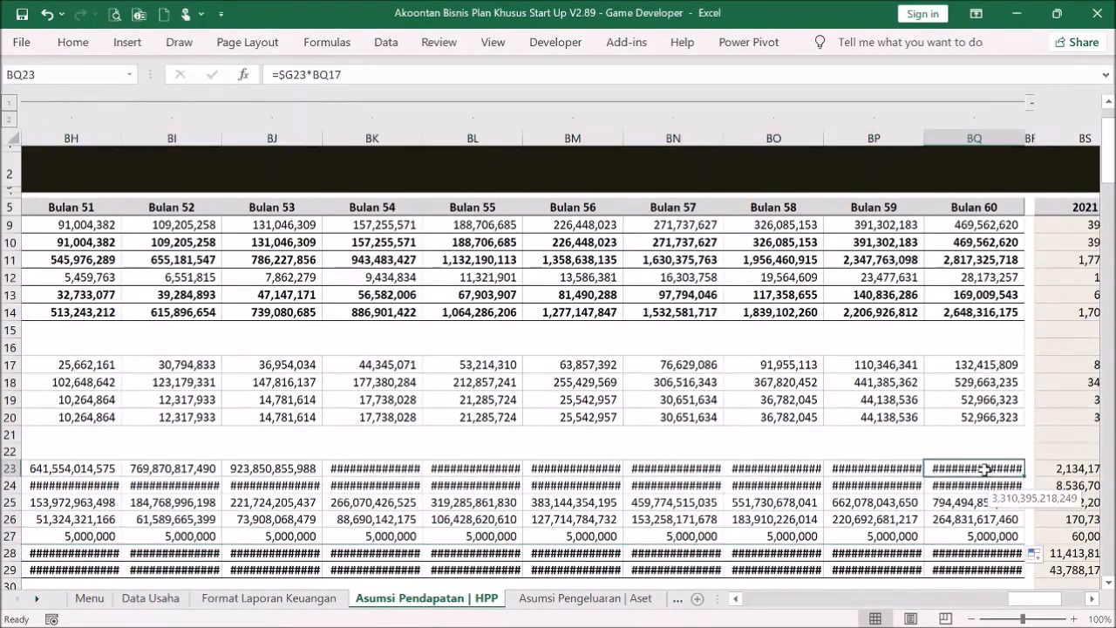
click(872, 469)
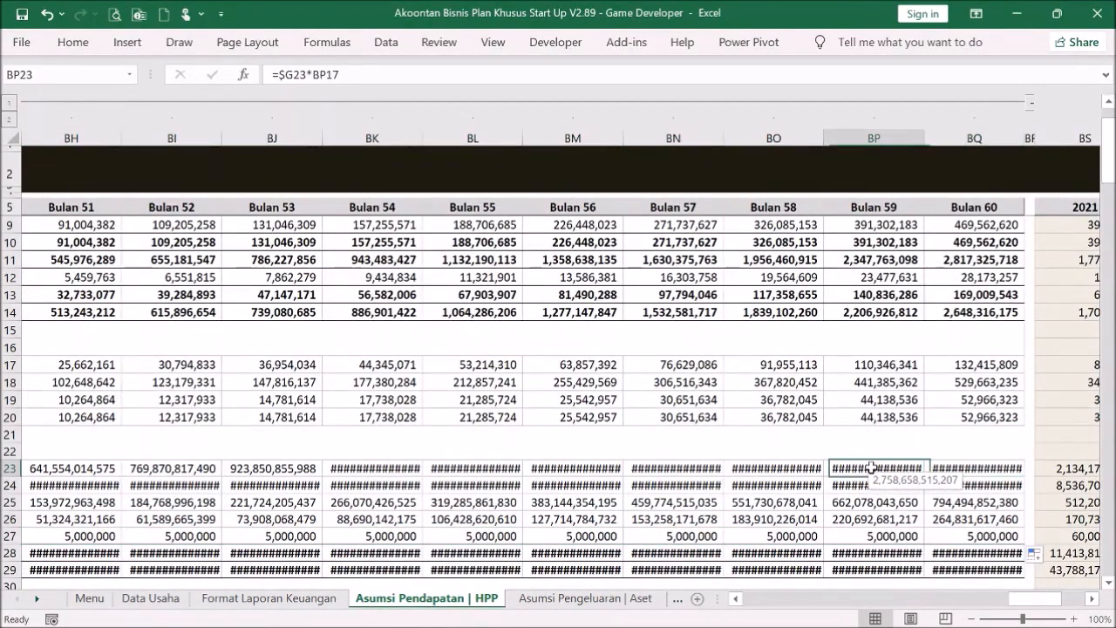
click(994, 137)
drag(198, 133, 1021, 132)
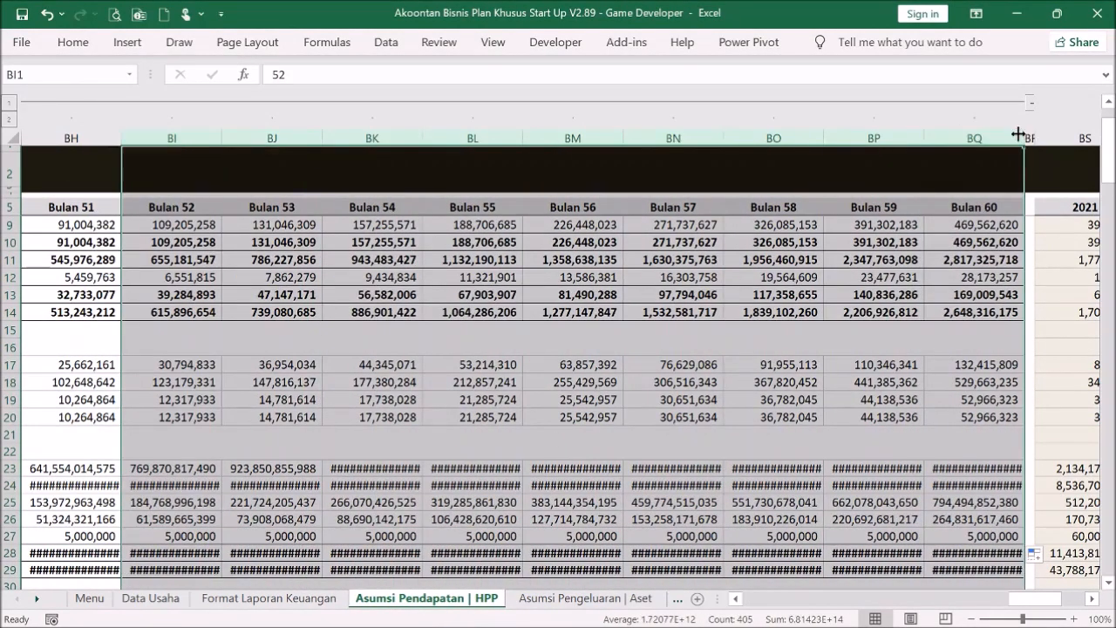
double_click(1023, 137)
- In the Google Playstore Pengeluaran Variabel section, set the Marketing Ads cost per installed user to 10,000
drag(1029, 600, 657, 599)
scroll(488, 446, down, 4)
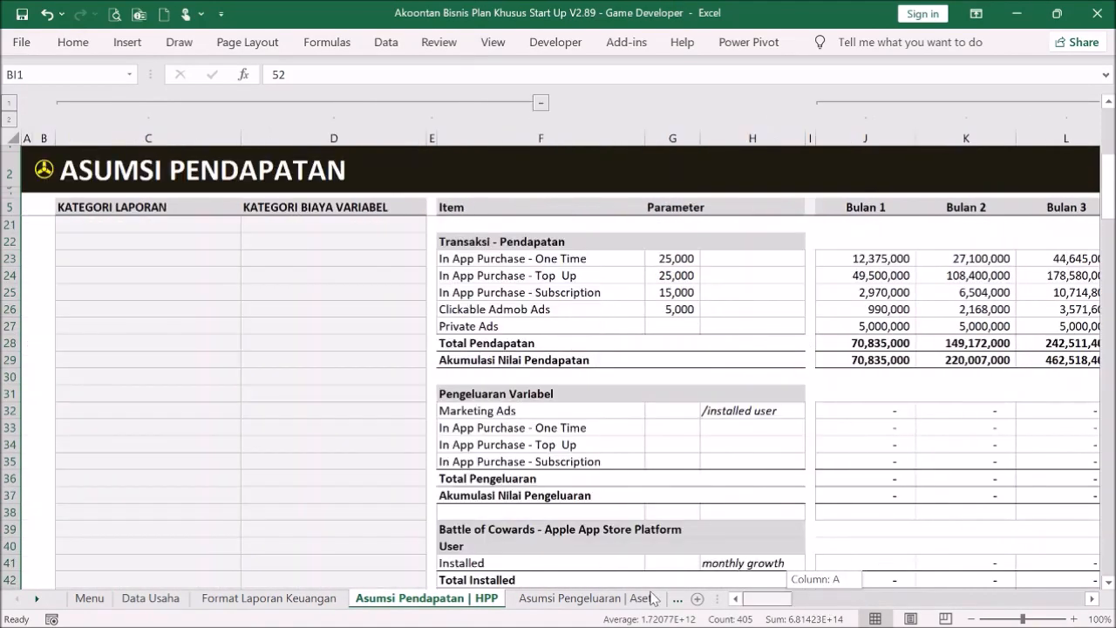
scroll(668, 463, up, 1)
click(668, 464)
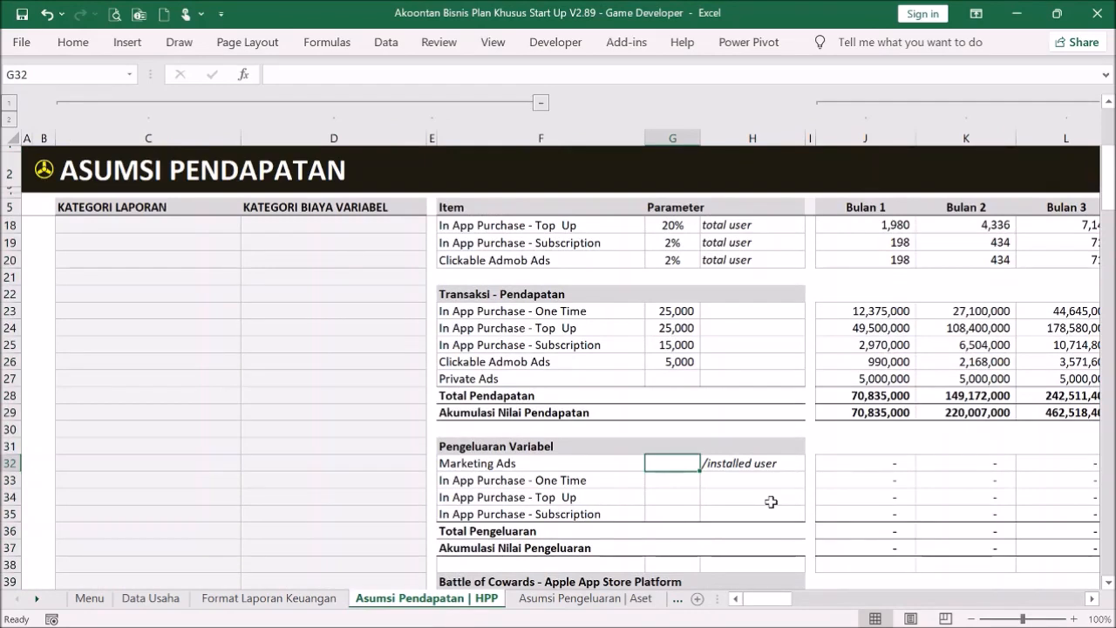
text(10000)
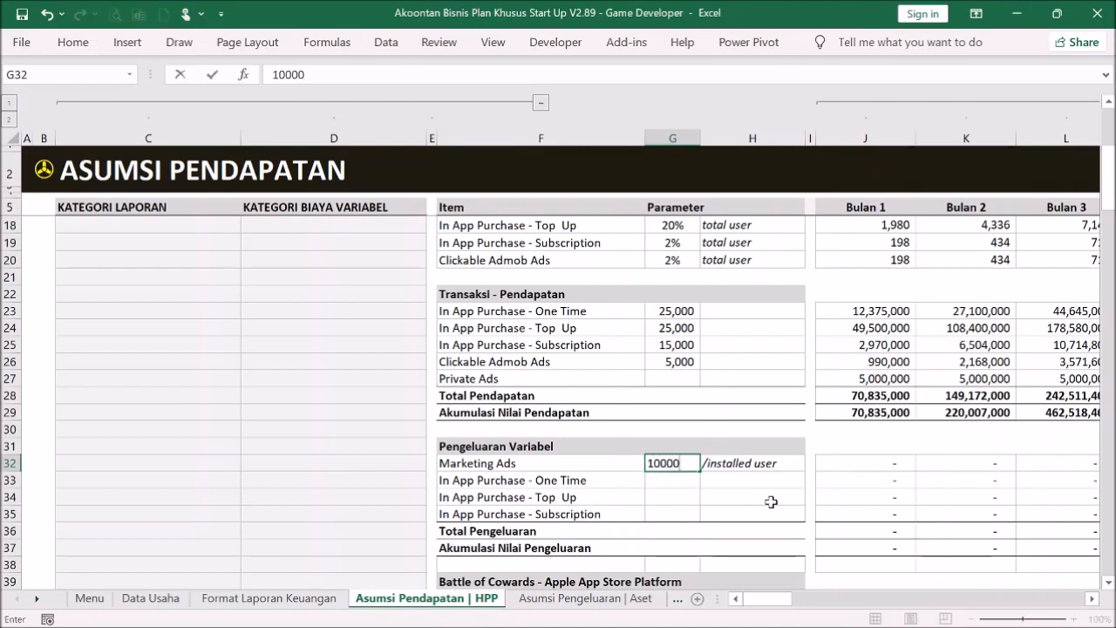
key(Return)
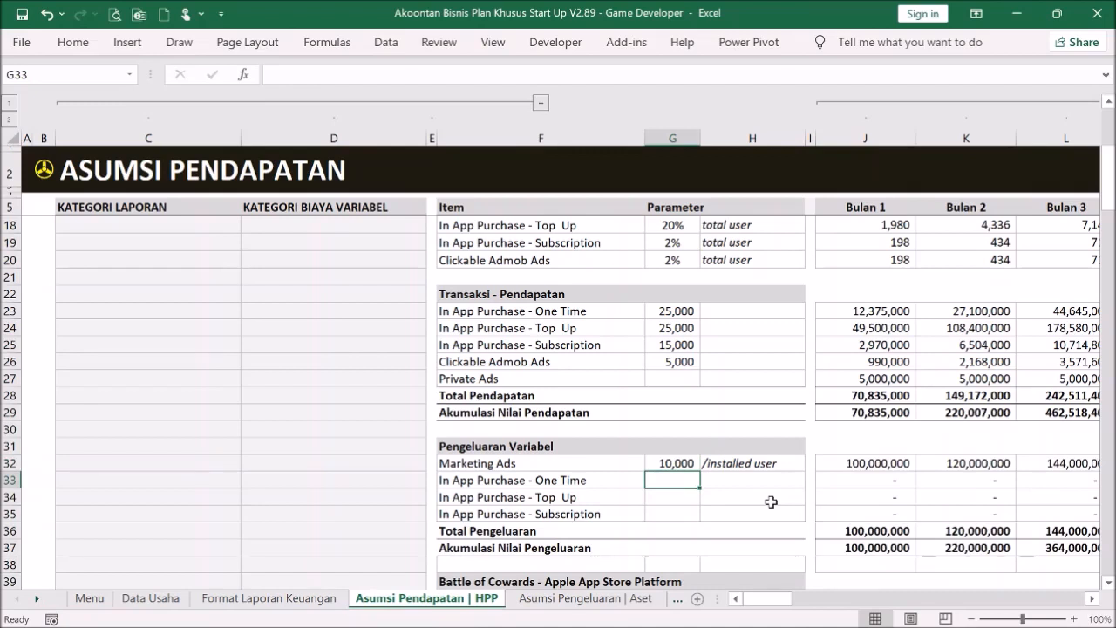
- In Pengeluaran Variabel, set the One Time, Top Up and Subscription in-app purchase cost parameters to 30% each
text(30%)
key(Return)
text(30%)
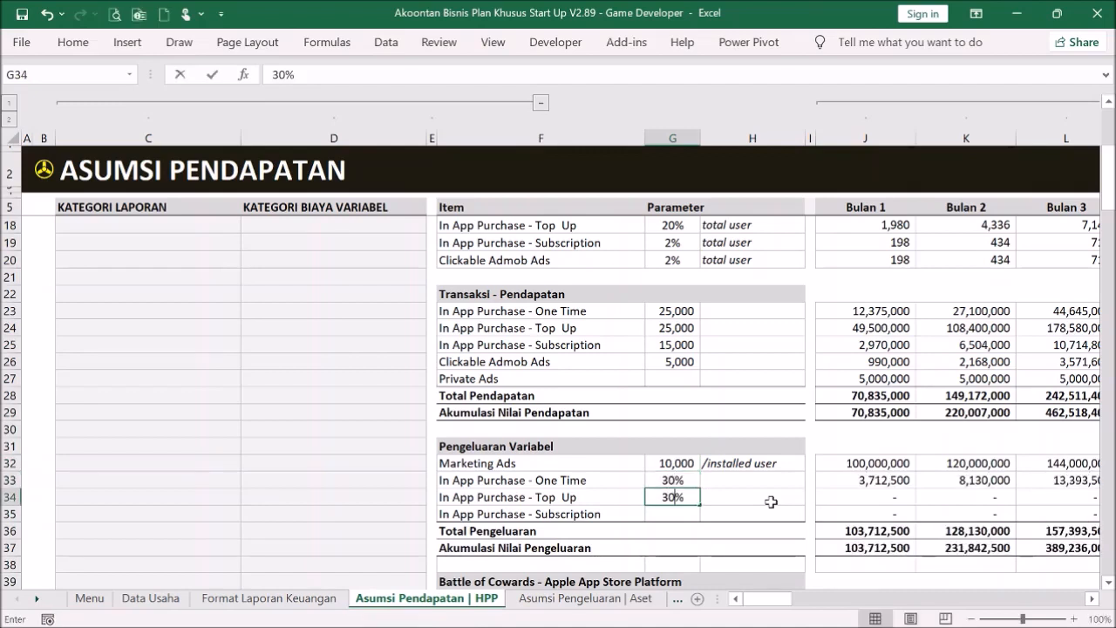
key(Return)
text(30%)
key(Return)
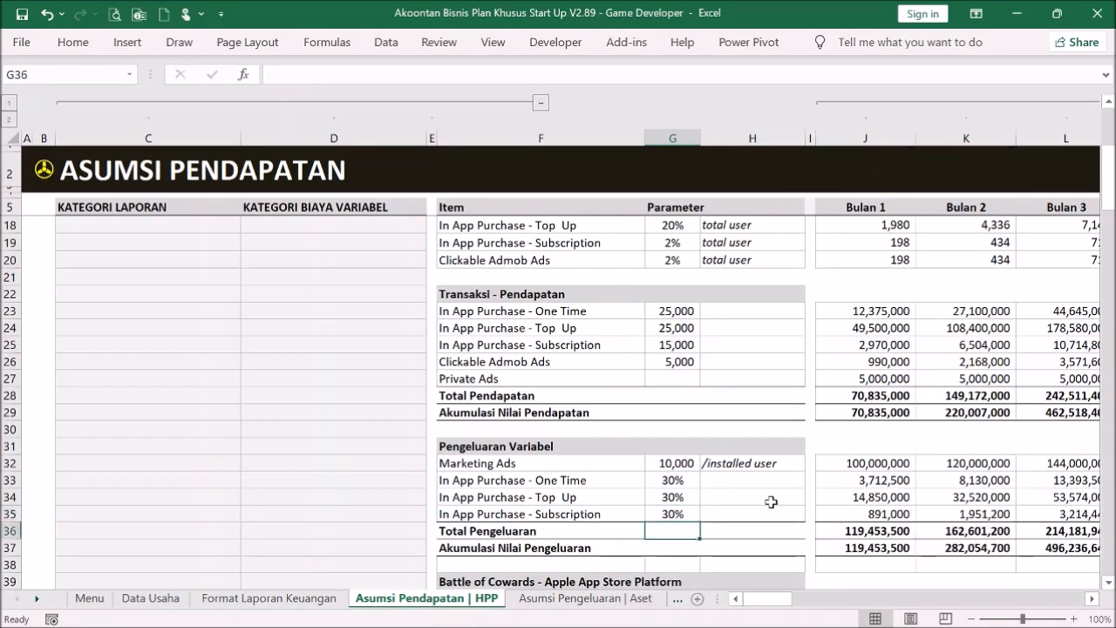
- Collapse all column groups to show the yearly totals, and autofit the 2021 to 2025 columns
scroll(775, 479, down, 1)
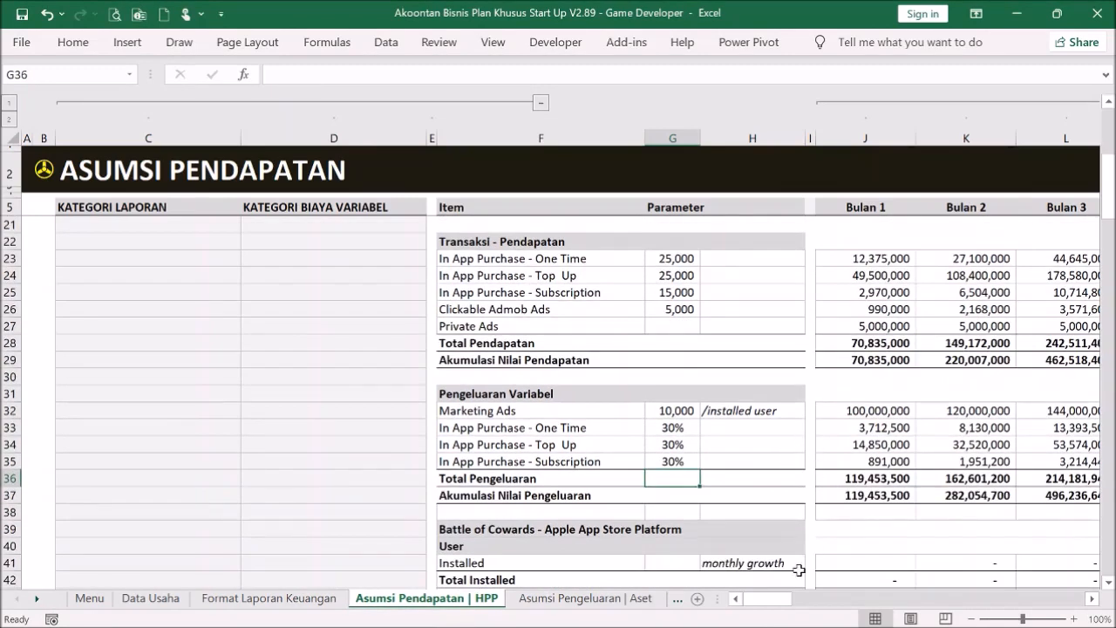
scroll(413, 309, up, 5)
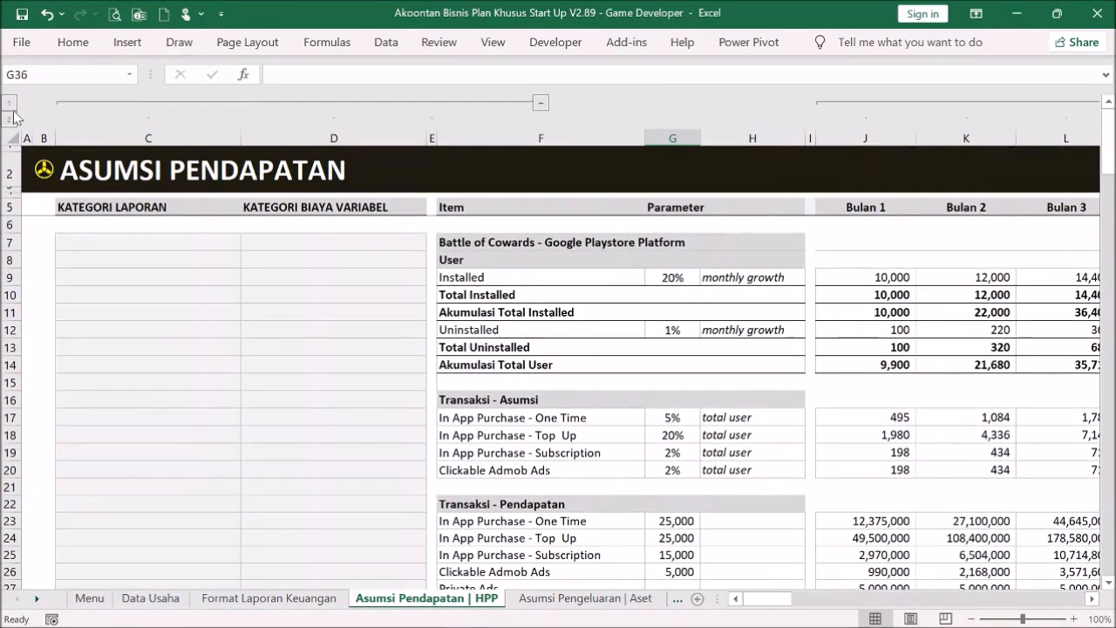
click(10, 106)
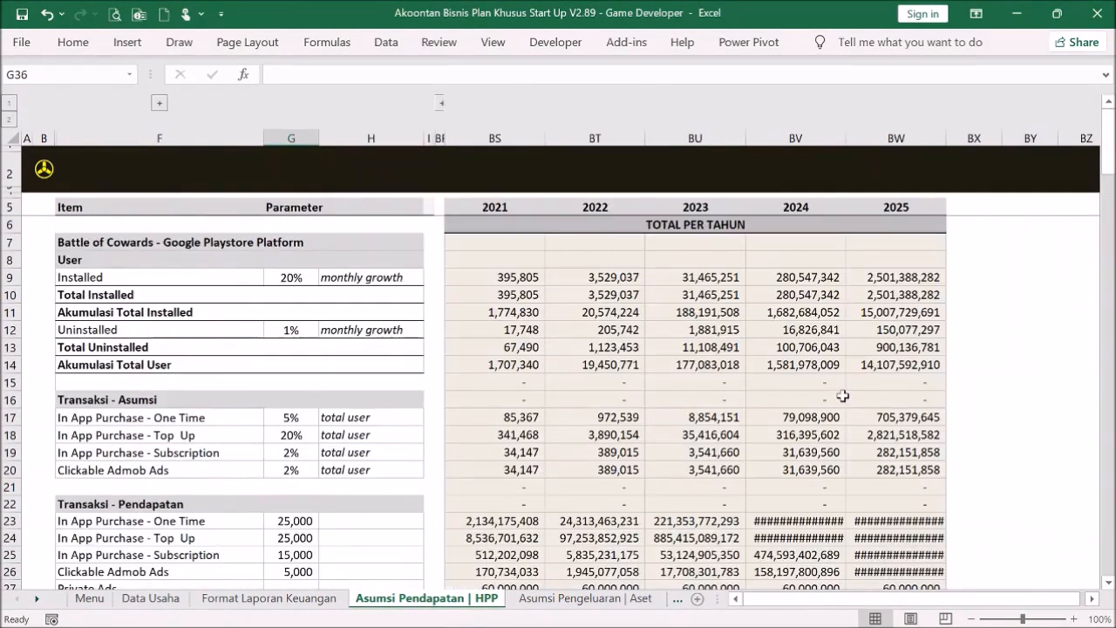
drag(488, 138, 946, 138)
double_click(947, 138)
click(833, 433)
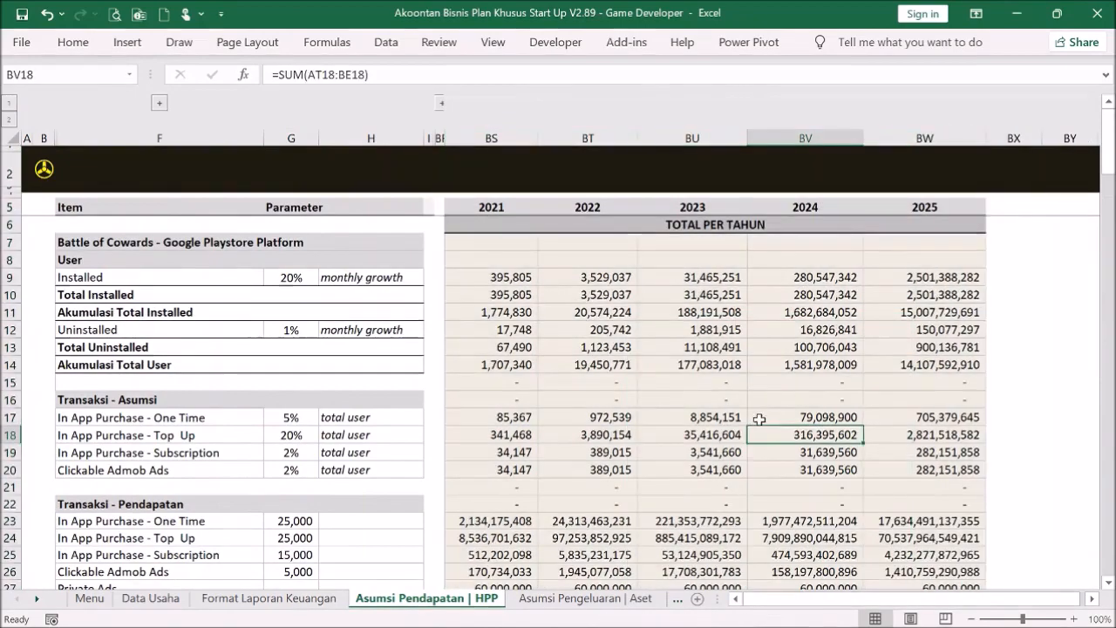
scroll(781, 398, down, 2)
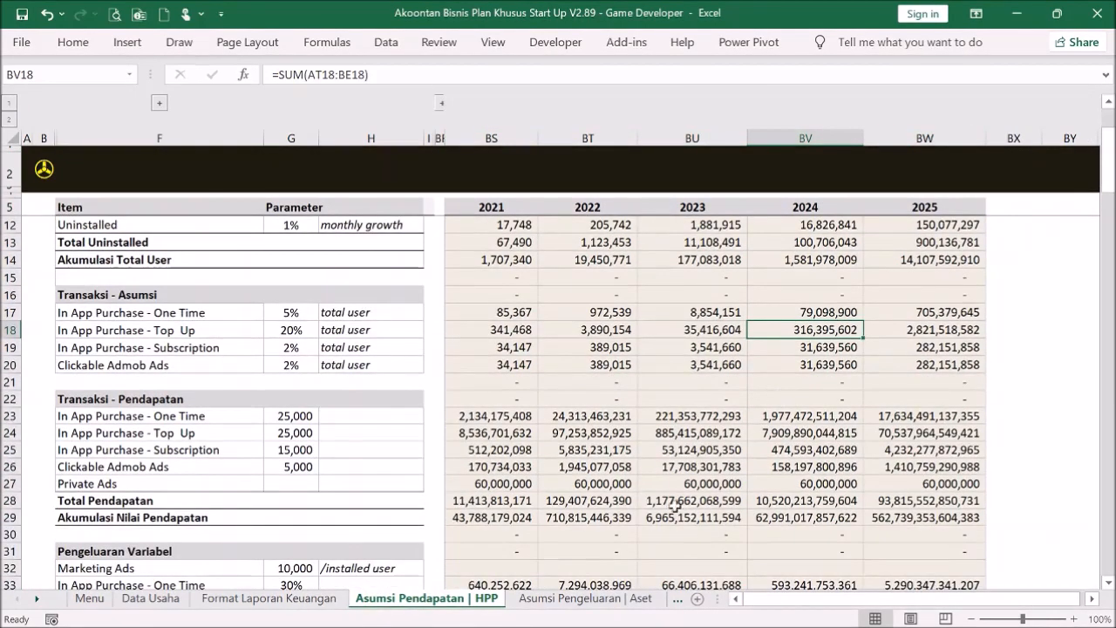
- Examine the 2021 to 2025 yearly figures in the Total Pendapatan and Total Pengeluaran rows of the Google Playstore section
drag(510, 502, 898, 502)
scroll(993, 473, down, 1)
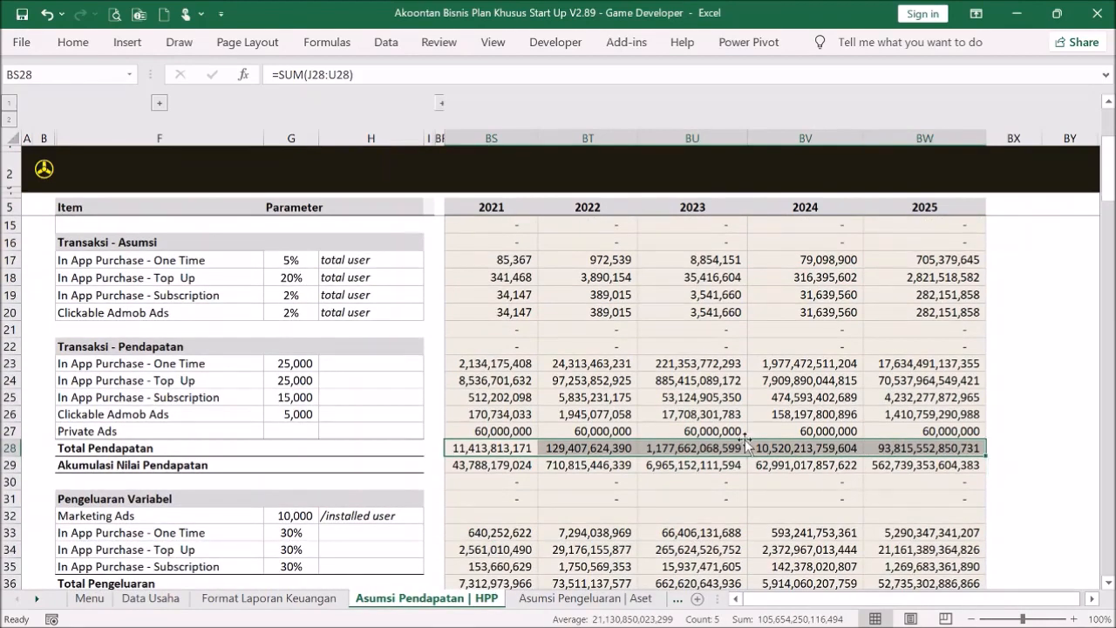
scroll(724, 482, down, 1)
scroll(627, 502, down, 1)
drag(502, 478, 902, 479)
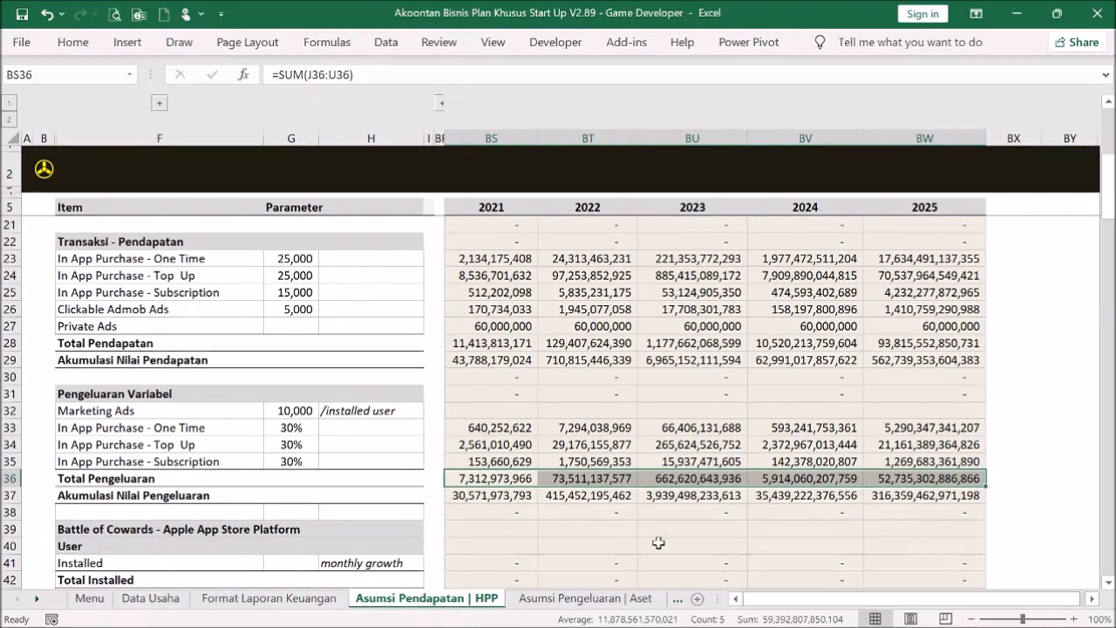
- Return to the Menu sheet, look over the Penerimaan | Pengeluaran Kas sheet and go back to the menu
click(44, 169)
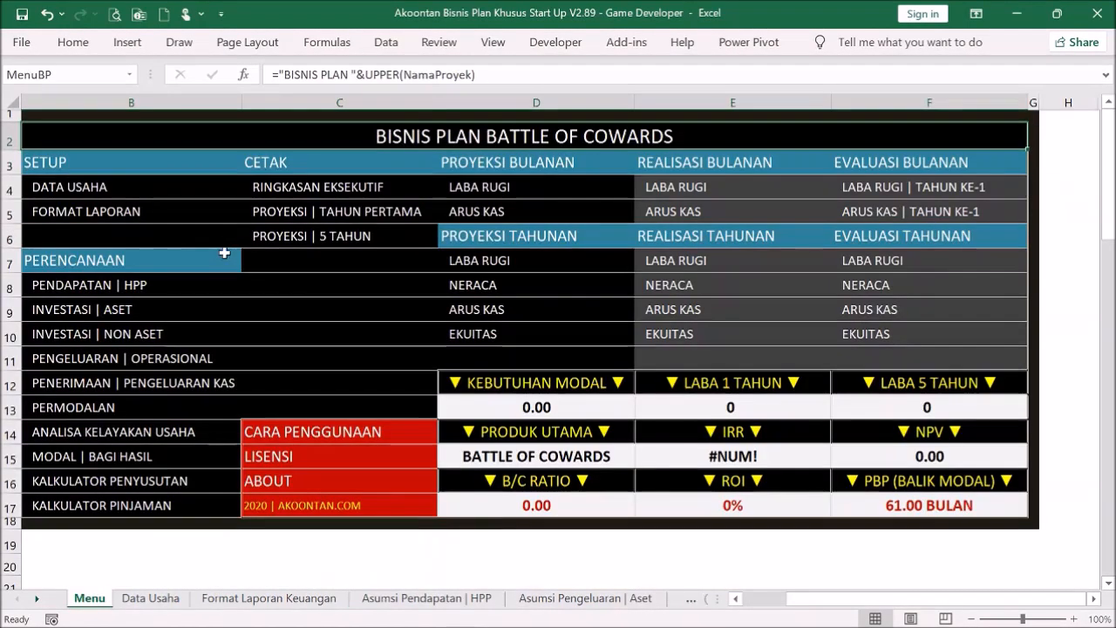
click(98, 384)
scroll(350, 375, down, 3)
scroll(349, 370, up, 3)
click(37, 125)
- Reopen the Pendapatan | HPP assumptions and expand all column groups to show the report category columns beside the Google Playstore items
click(142, 285)
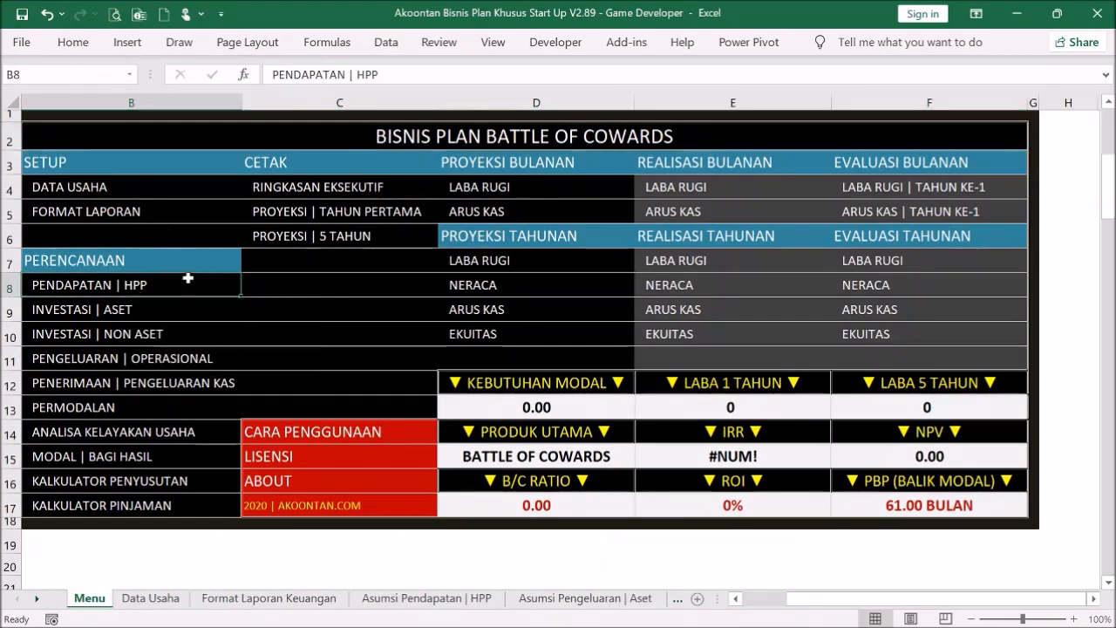
click(187, 278)
scroll(362, 337, down, 4)
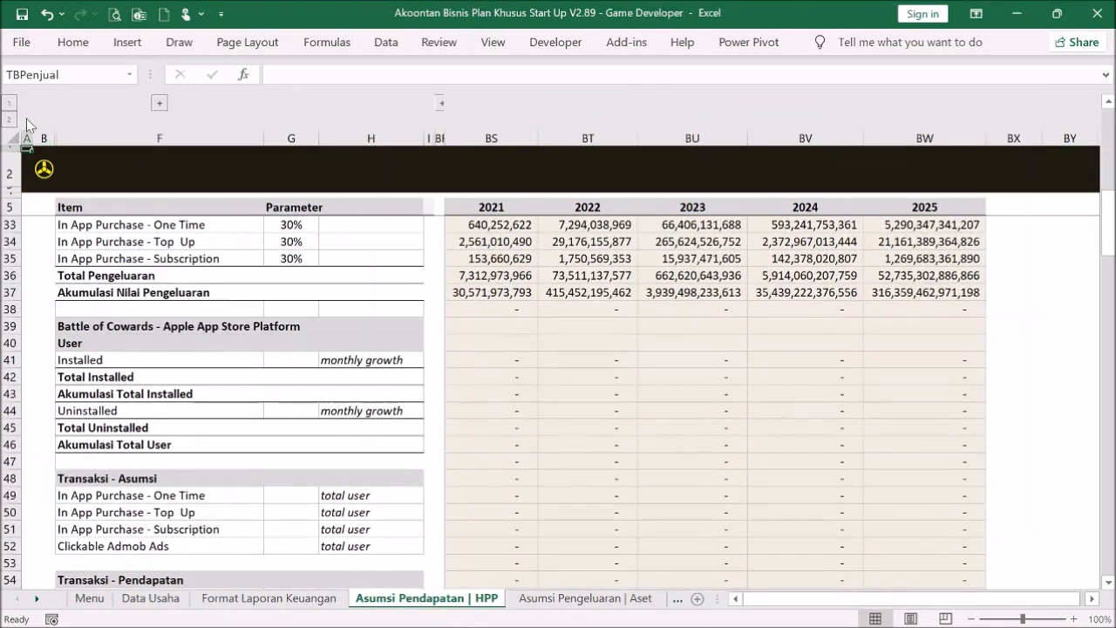
click(11, 120)
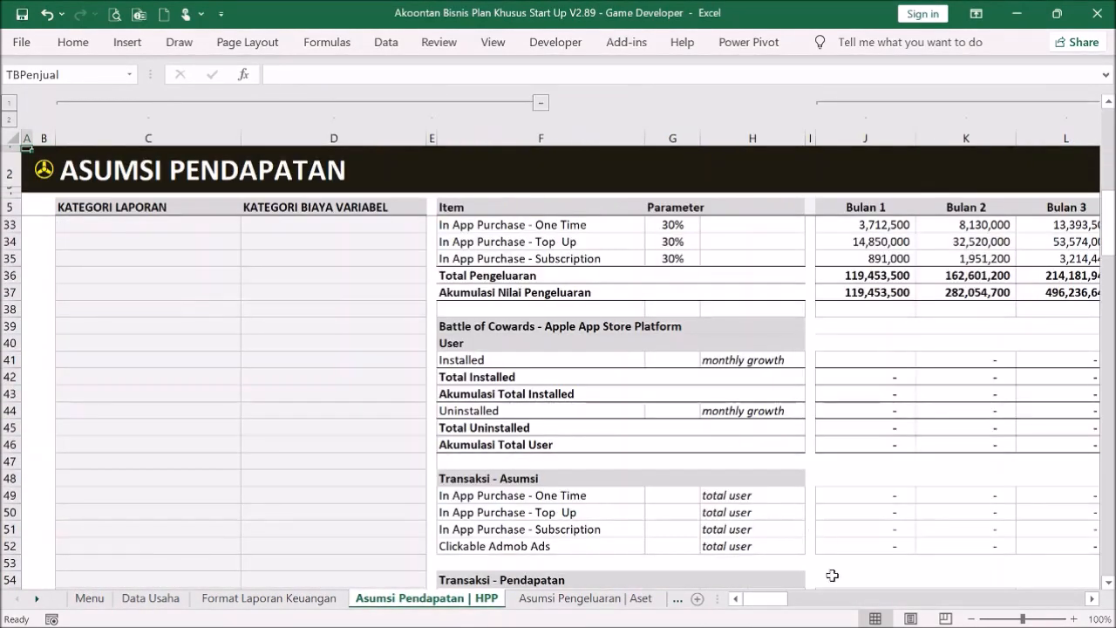
scroll(737, 468, up, 8)
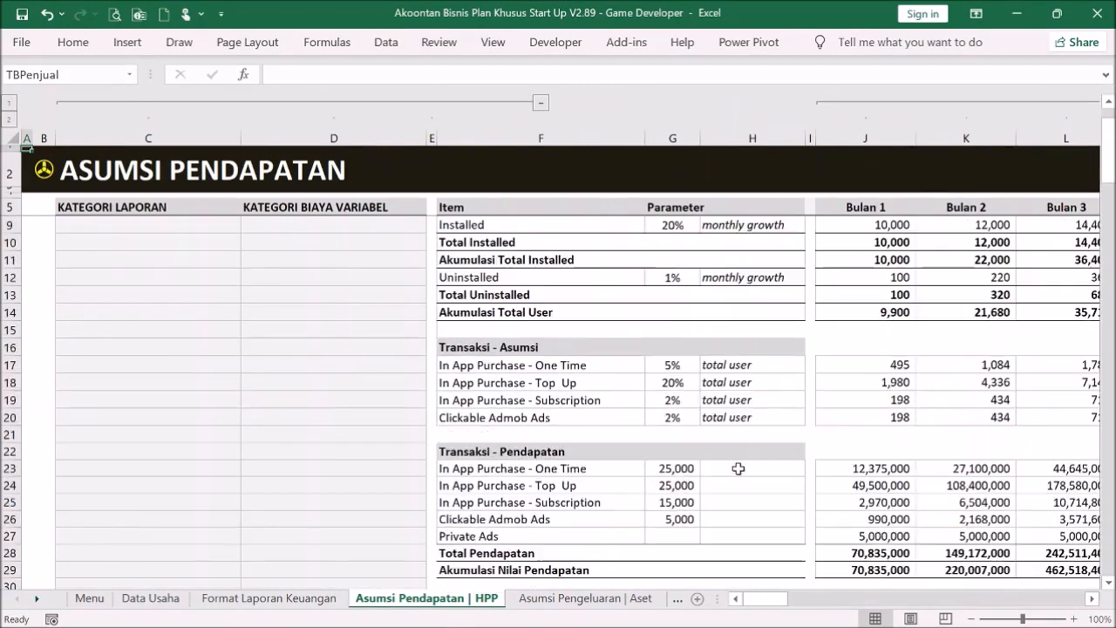
scroll(737, 469, up, 1)
scroll(738, 468, down, 3)
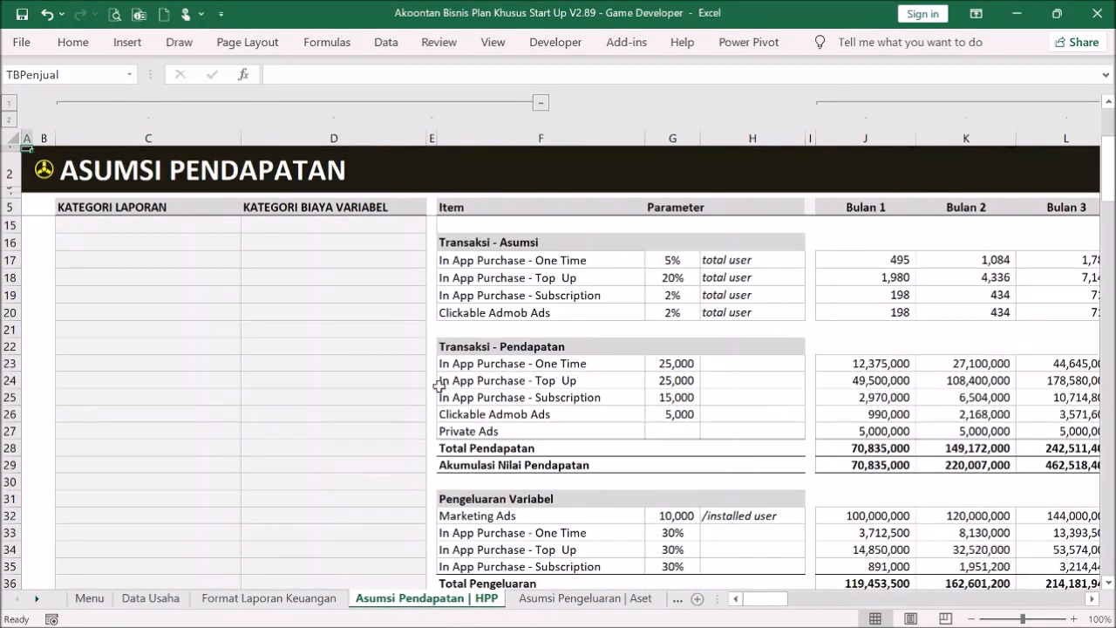
- Assign Kategori Laporan in Transaksi - Pendapatan: Pendapatan One Time Purchase for the One Time row and Pendapatan Top Up for the Top Up row
click(175, 357)
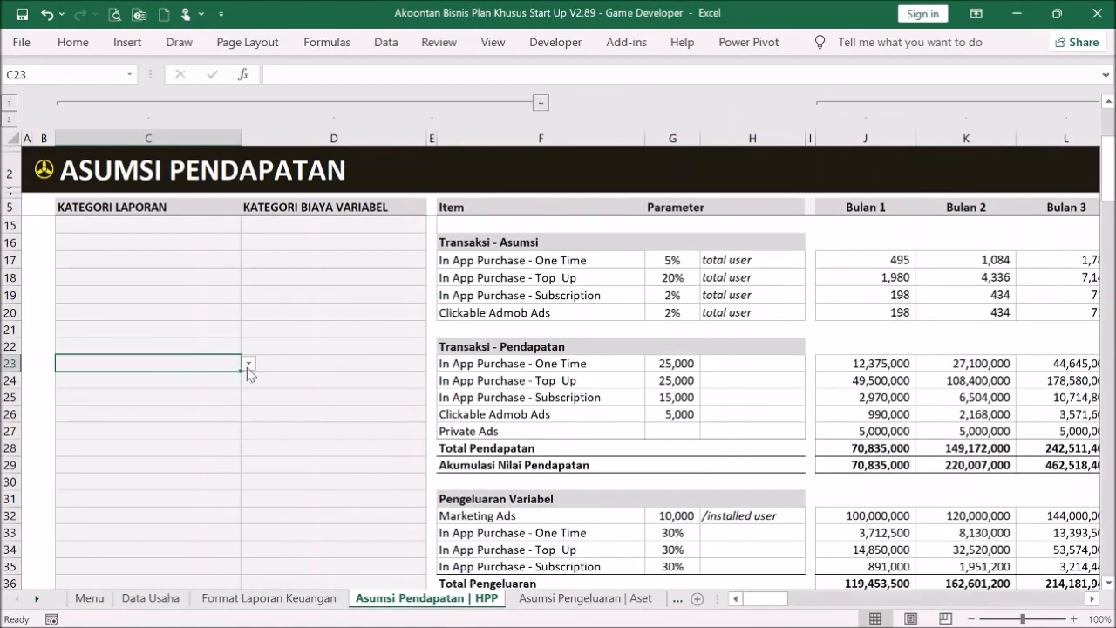
click(248, 368)
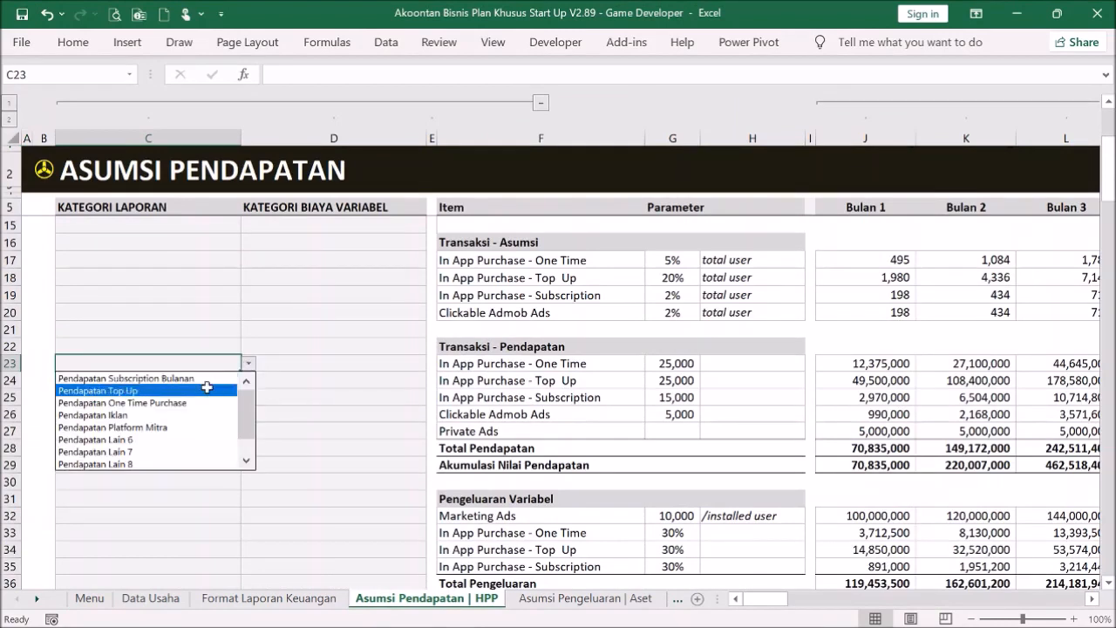
click(196, 407)
click(234, 381)
click(248, 380)
click(222, 407)
- Set the Kategori Laporan of the In App Purchase - Subscription revenue row to Pendapatan Subscription Bulanan
click(217, 397)
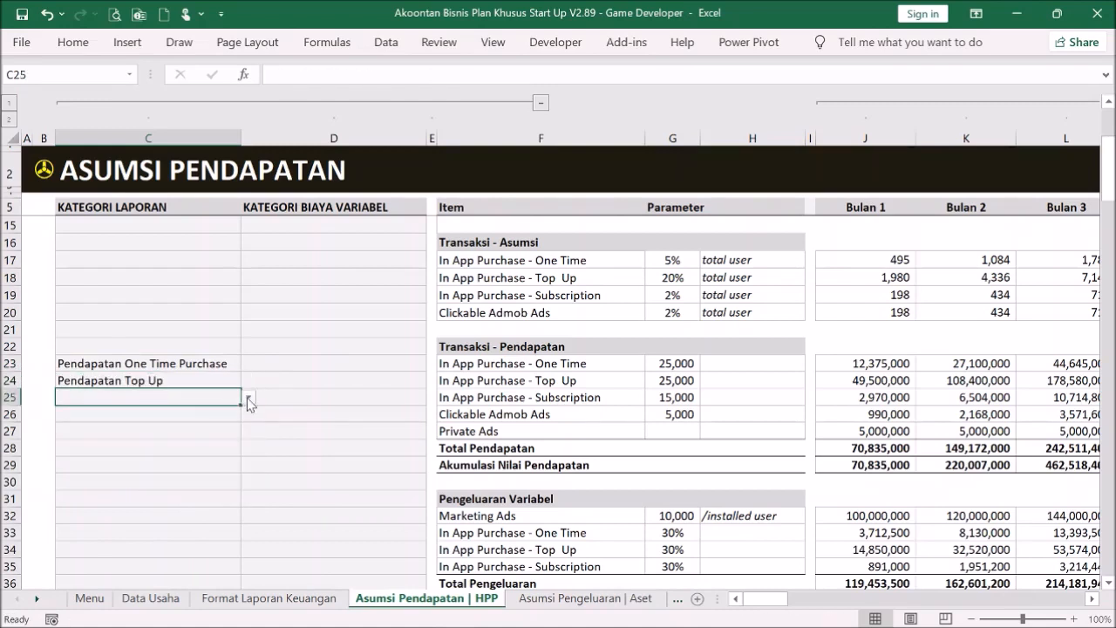
click(250, 400)
click(200, 433)
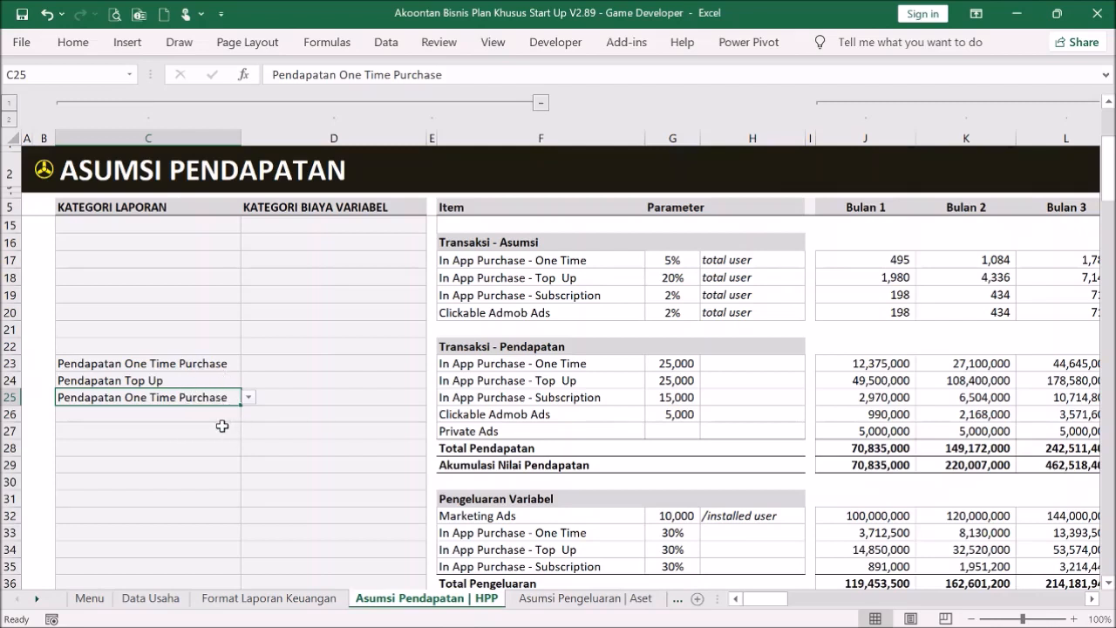
click(247, 397)
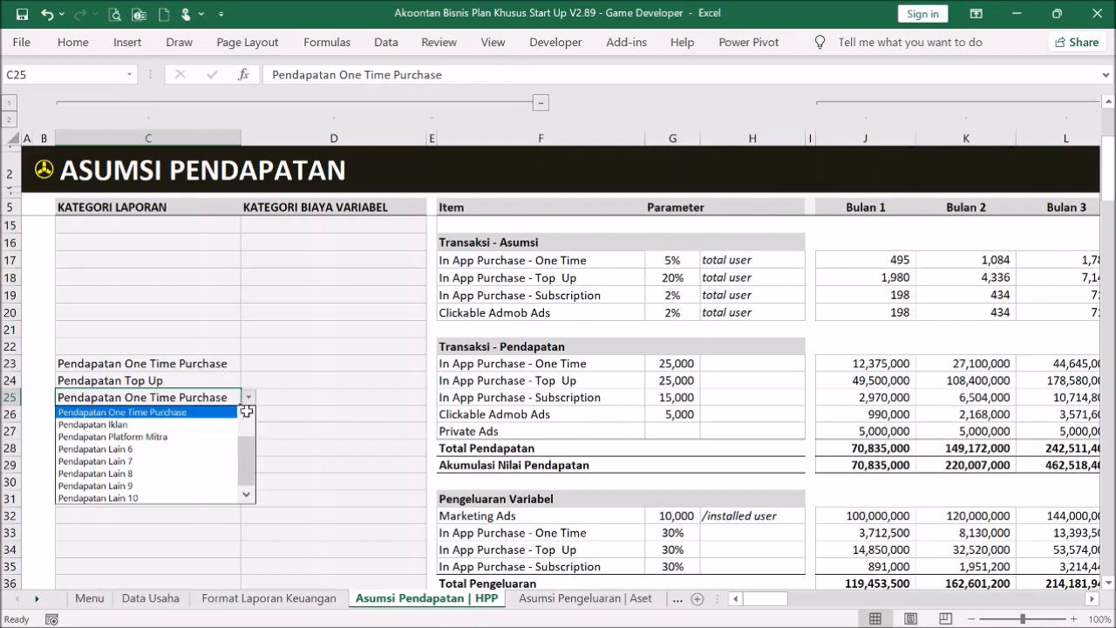
click(249, 416)
click(247, 416)
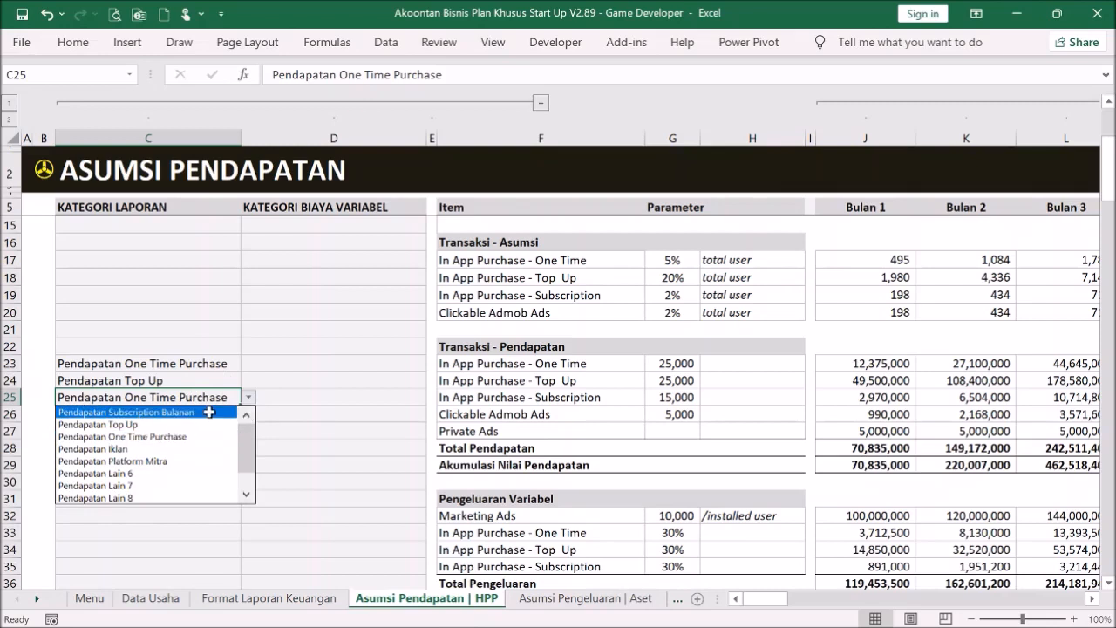
click(209, 412)
- Set the Kategori Laporan of both the Clickable Admob Ads and Private Ads revenue rows to Pendapatan Iklan
click(209, 413)
click(244, 414)
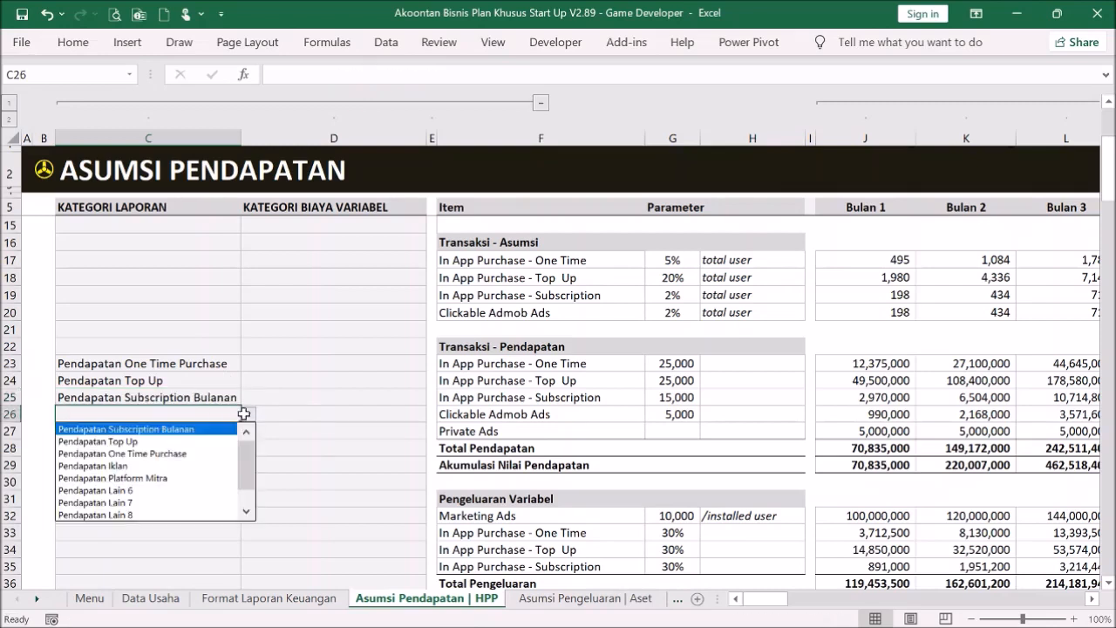
click(194, 465)
click(239, 429)
click(247, 431)
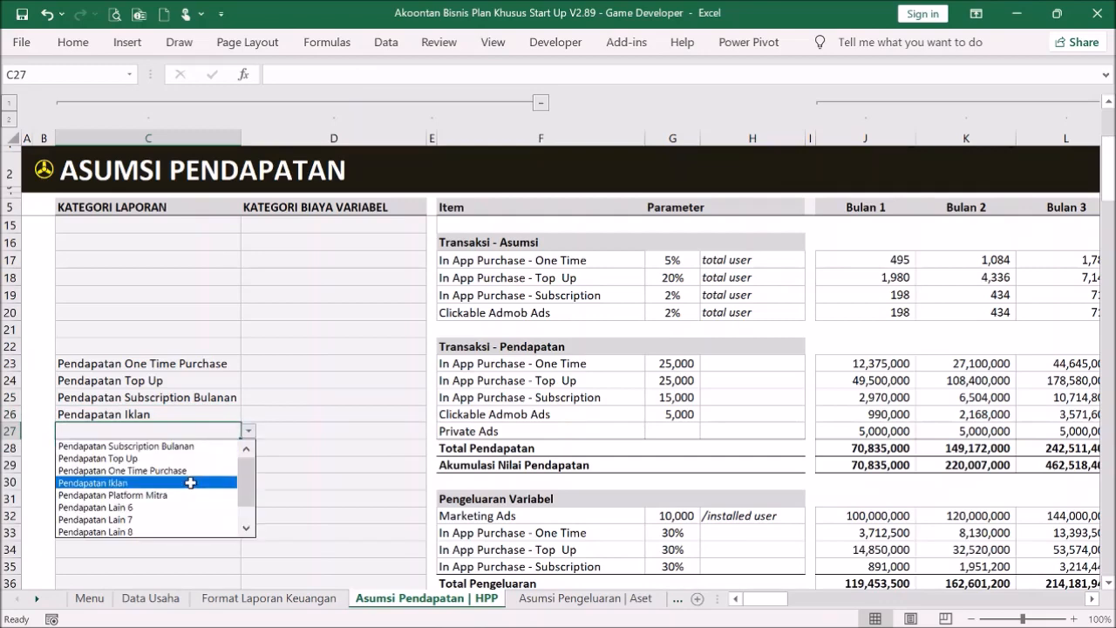
click(159, 483)
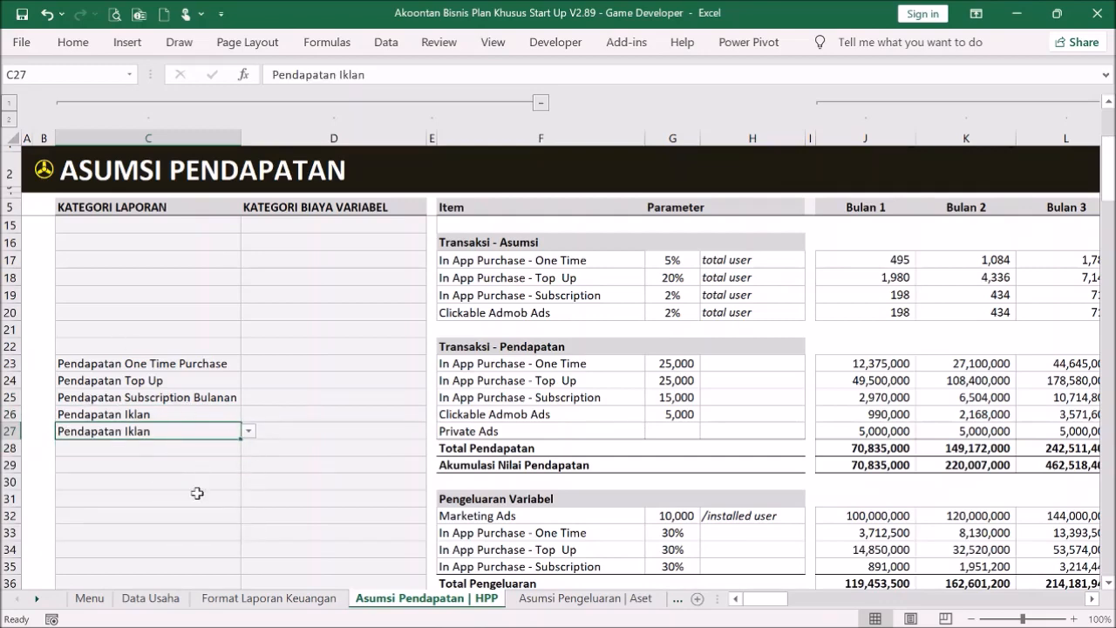
- Look up the variable cost categories in the Format Laporan Keuangan sheet, then return to the Pendapatan | HPP assumptions
scroll(197, 493, down, 1)
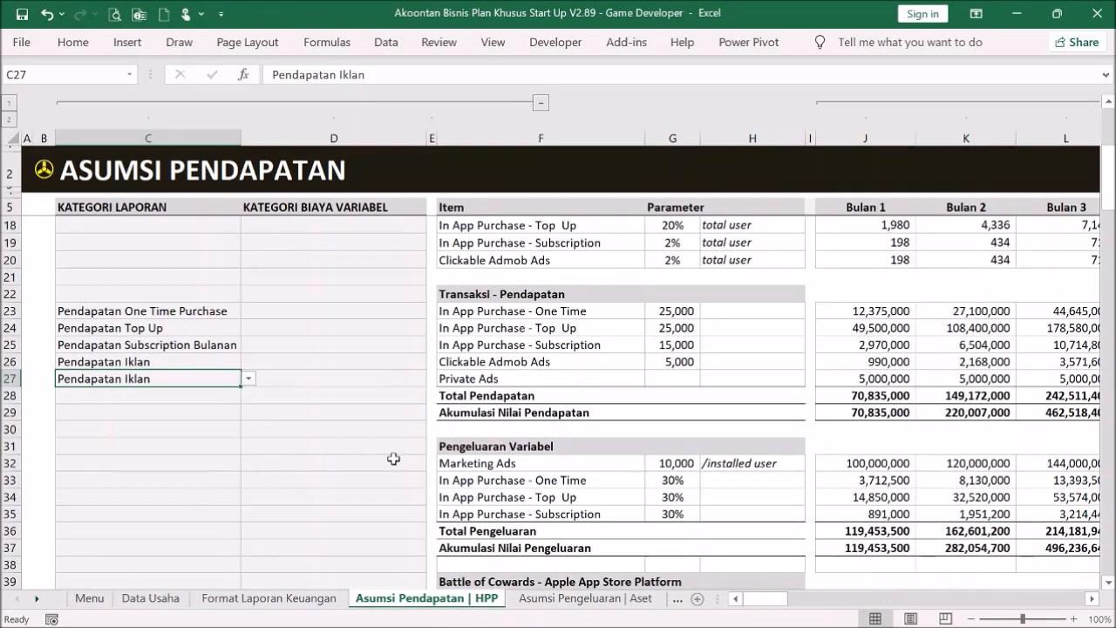
click(37, 175)
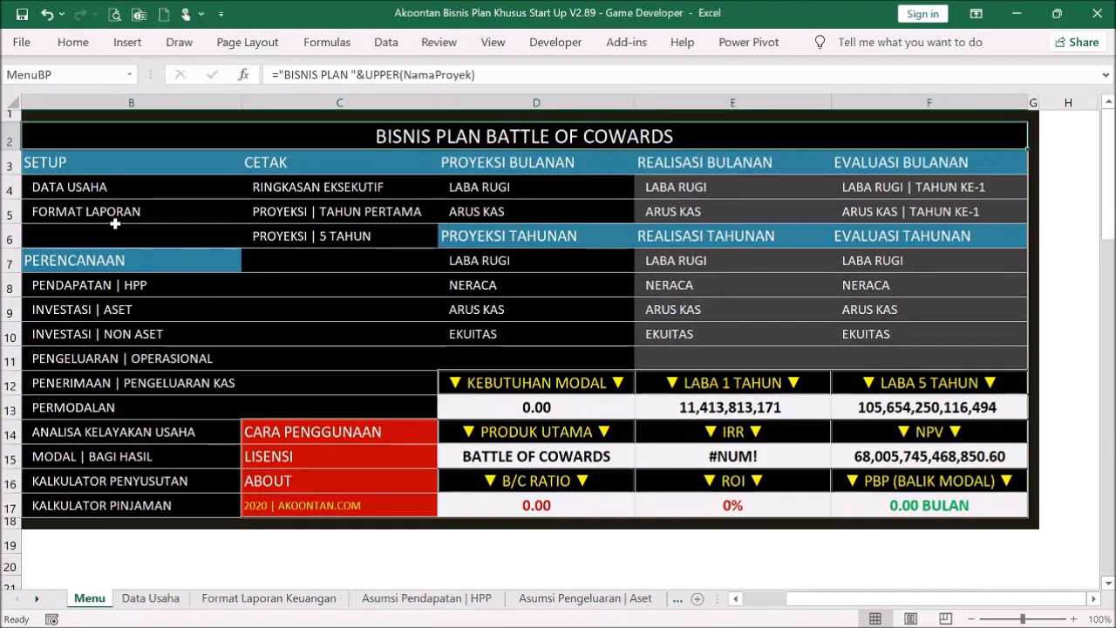
click(113, 218)
click(43, 134)
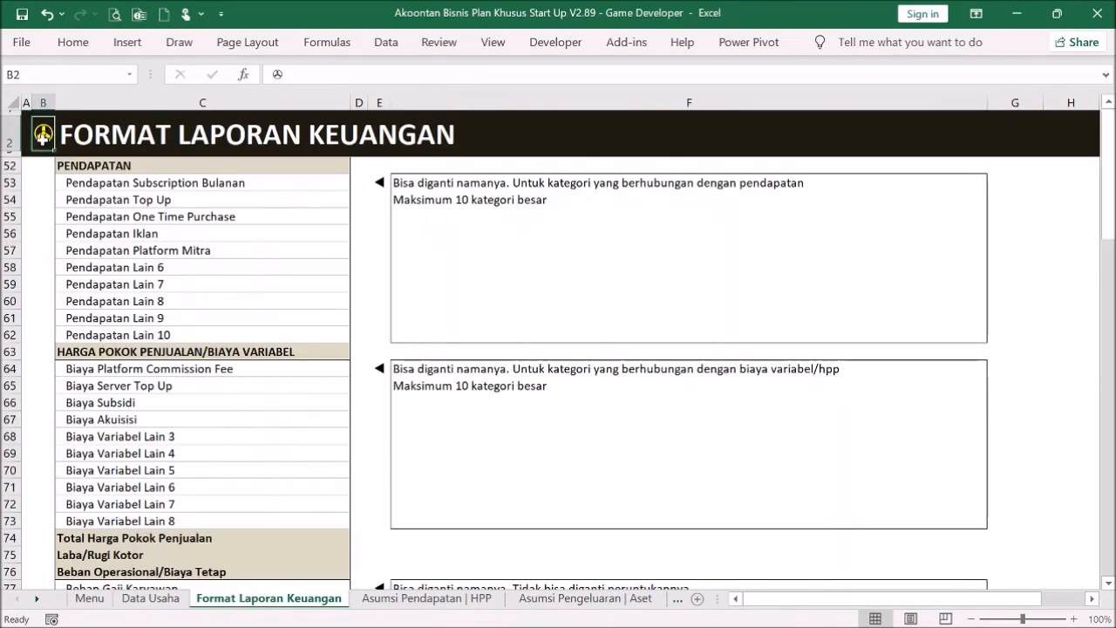
click(127, 297)
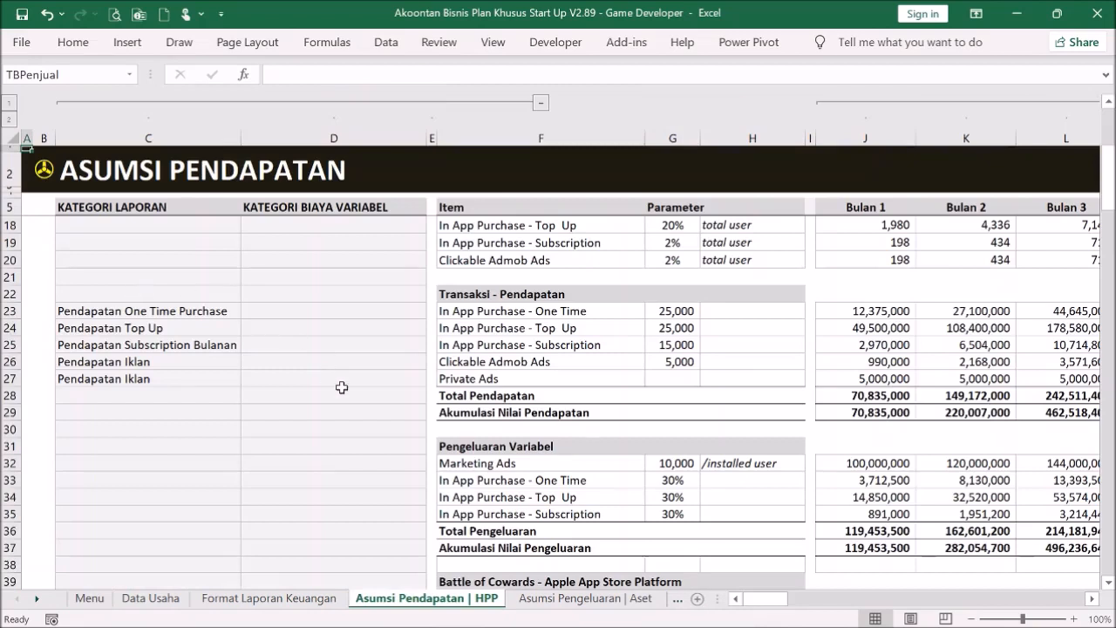
- Set the Kategori Biaya Variabel of the Marketing Ads row in Pengeluaran Variabel to Biaya Akuisisi
click(380, 467)
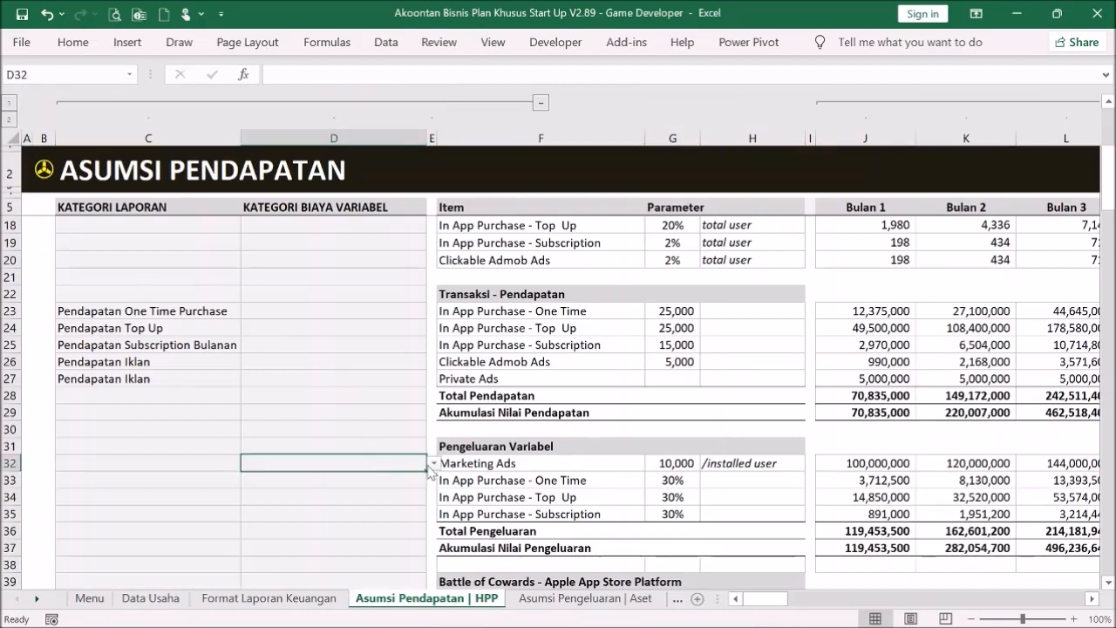
click(431, 464)
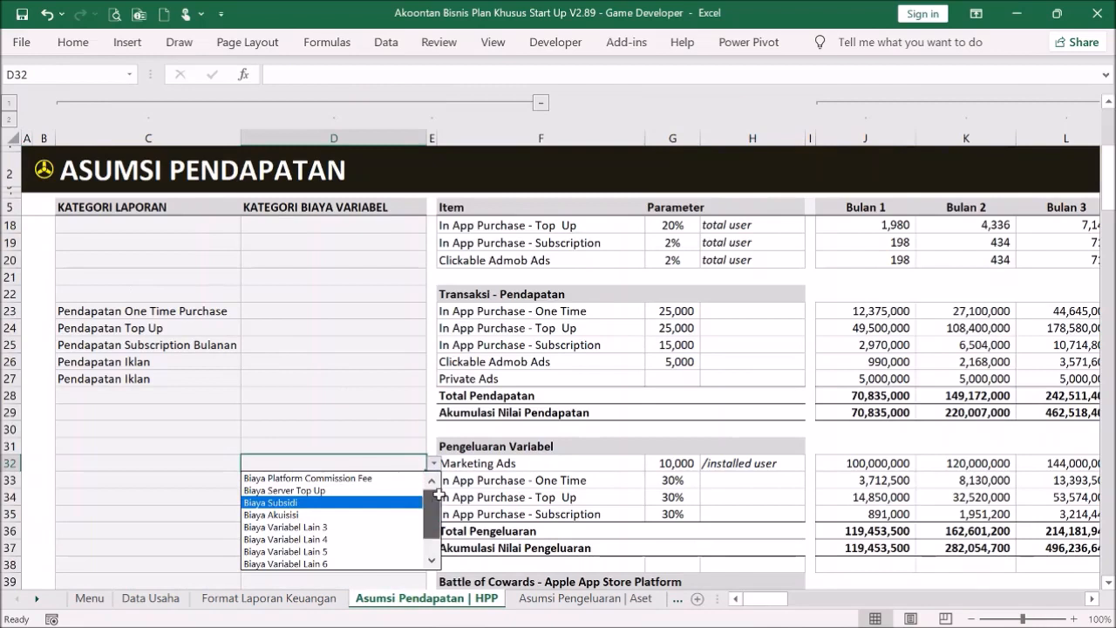
click(401, 514)
- Set the Kategori Biaya Variabel of the One Time, Top Up and Subscription cost rows to Biaya Server Top Up
click(419, 482)
click(432, 482)
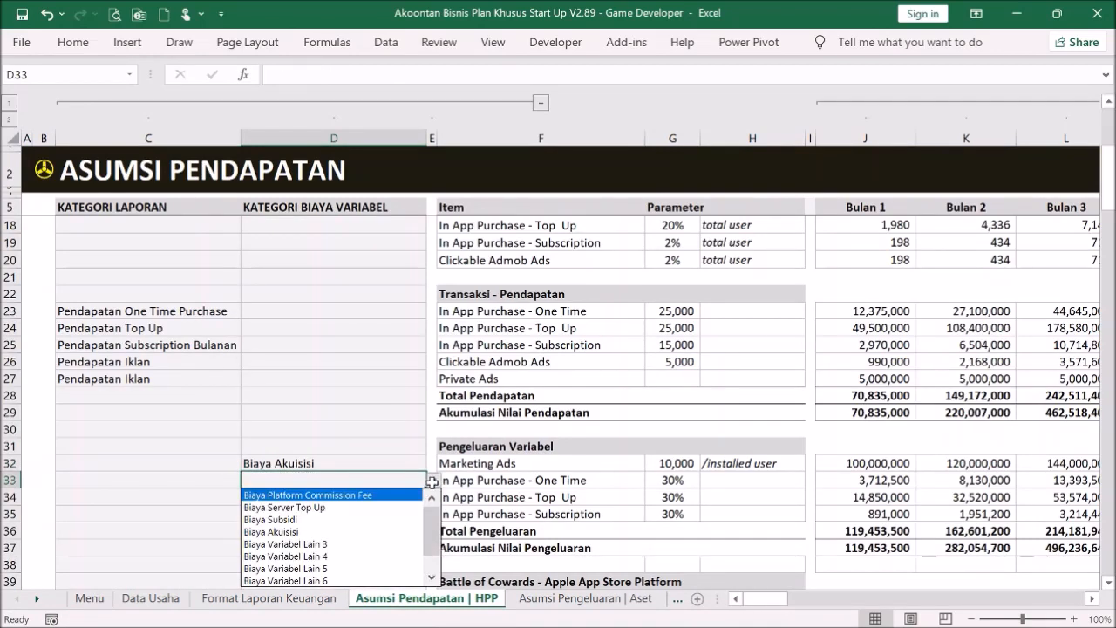
click(395, 506)
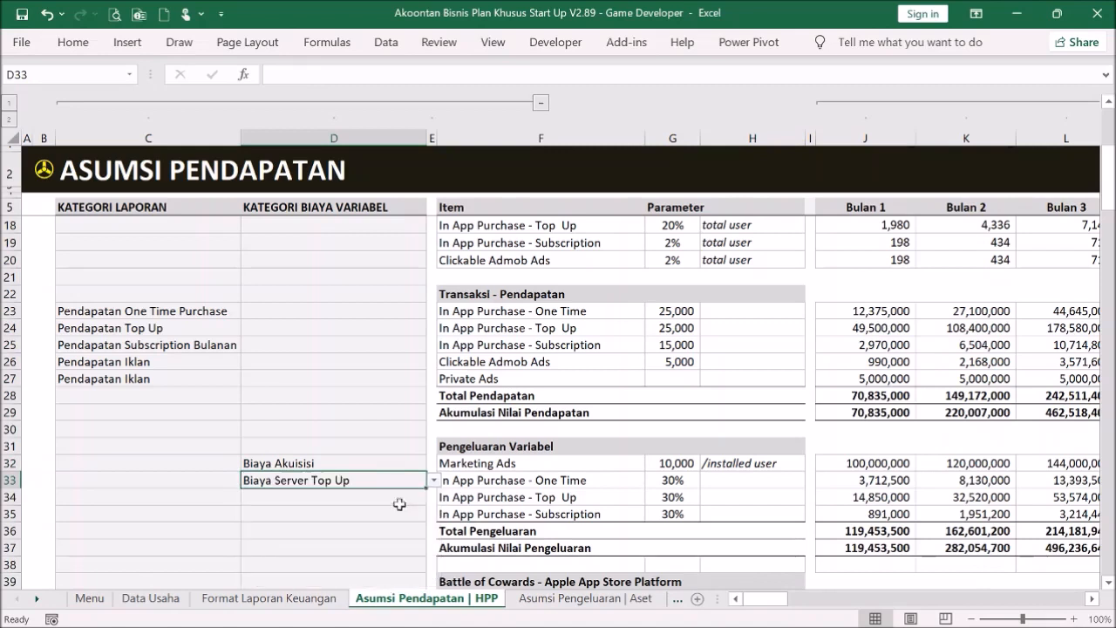
drag(427, 491, 396, 517)
click(407, 498)
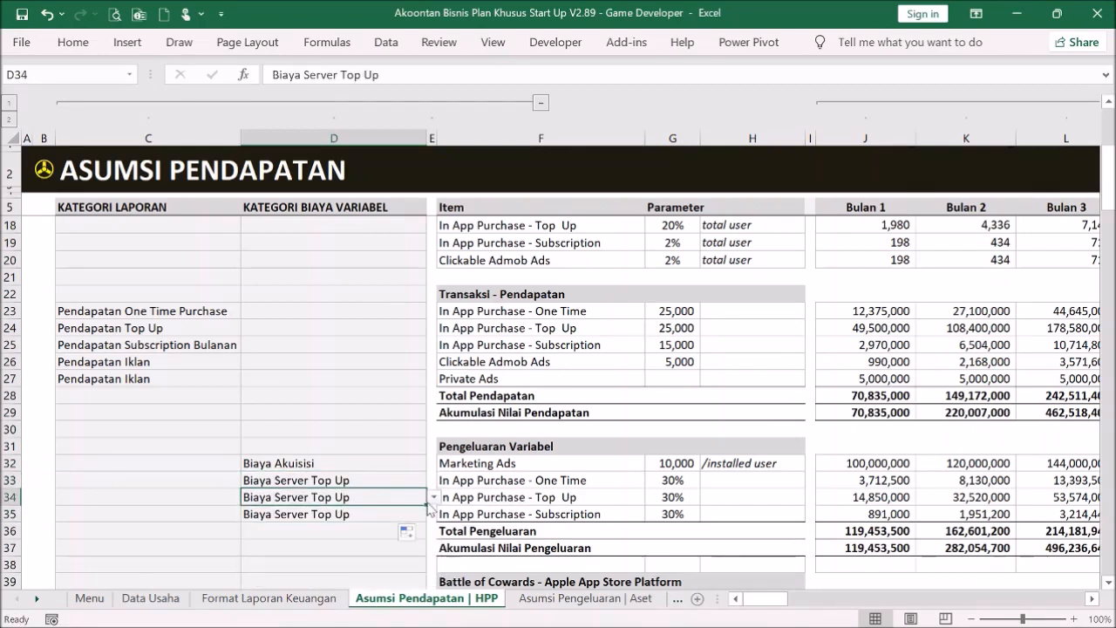
click(433, 497)
click(434, 497)
click(418, 465)
- Open the Penerimaan | Pengeluaran Kas sheet from the menu and check the Saldo Kas for Bulan 1 and Bulan 2
scroll(481, 370, up, 4)
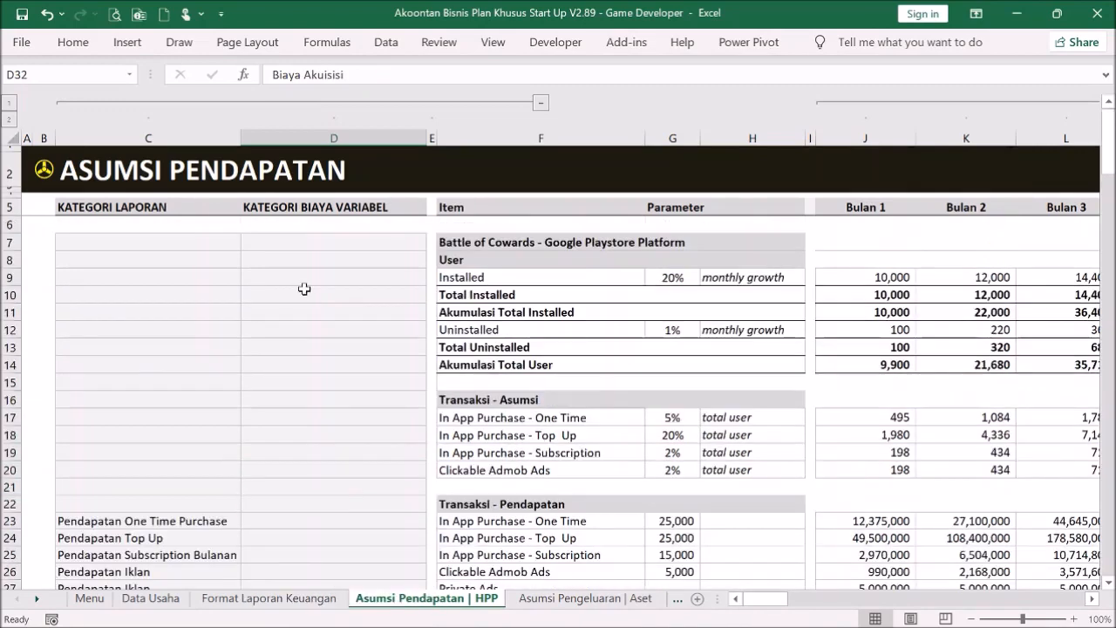
click(45, 177)
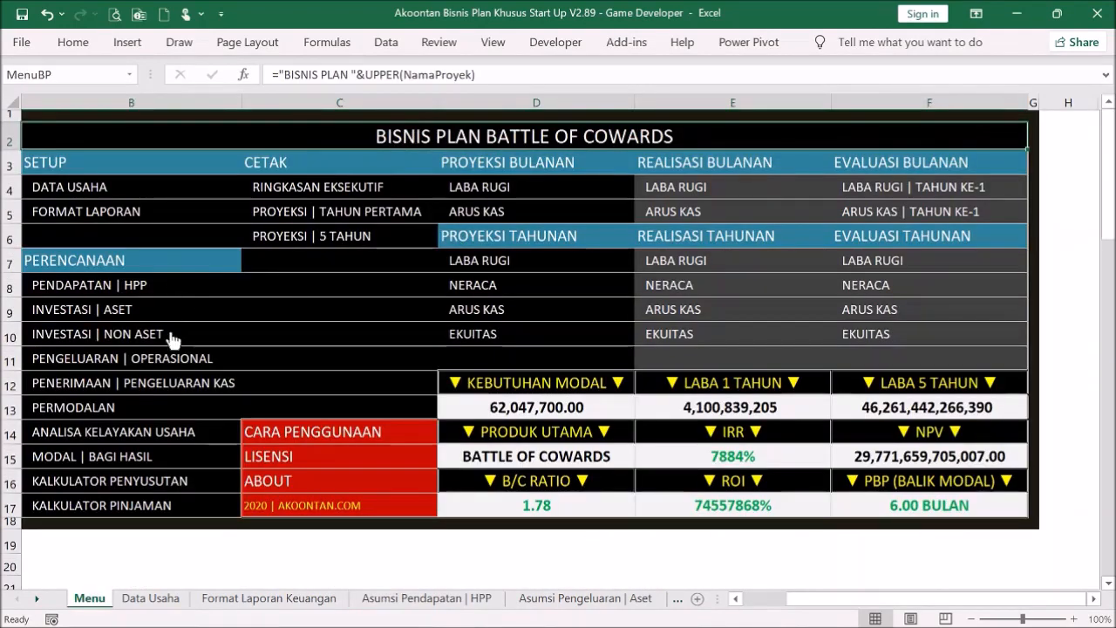
click(160, 390)
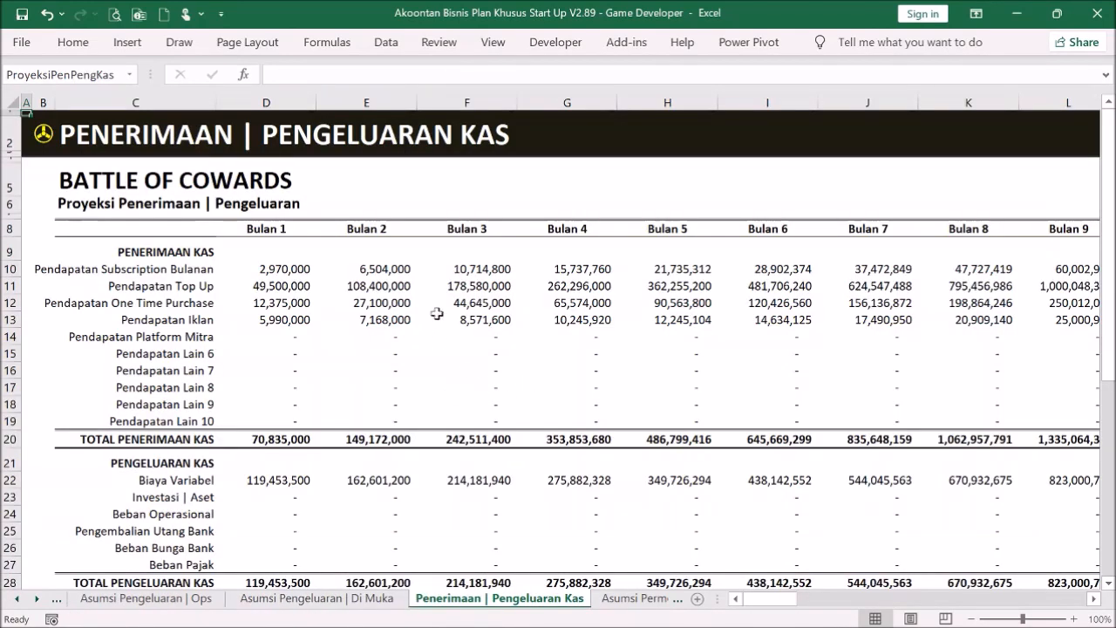
scroll(436, 314, down, 6)
scroll(439, 317, up, 3)
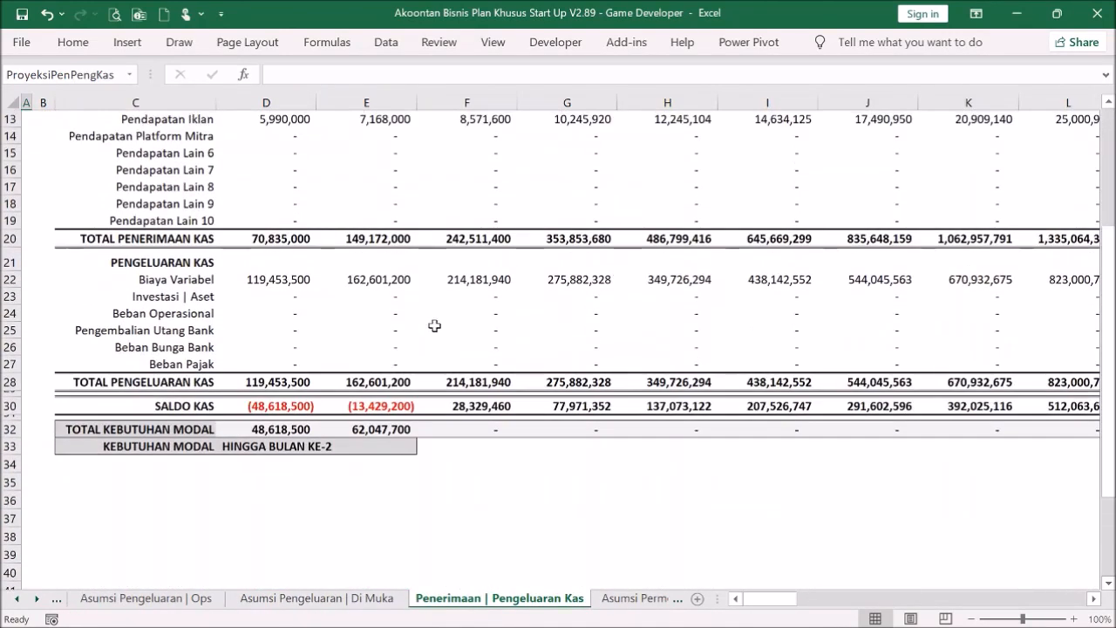
drag(280, 400, 328, 402)
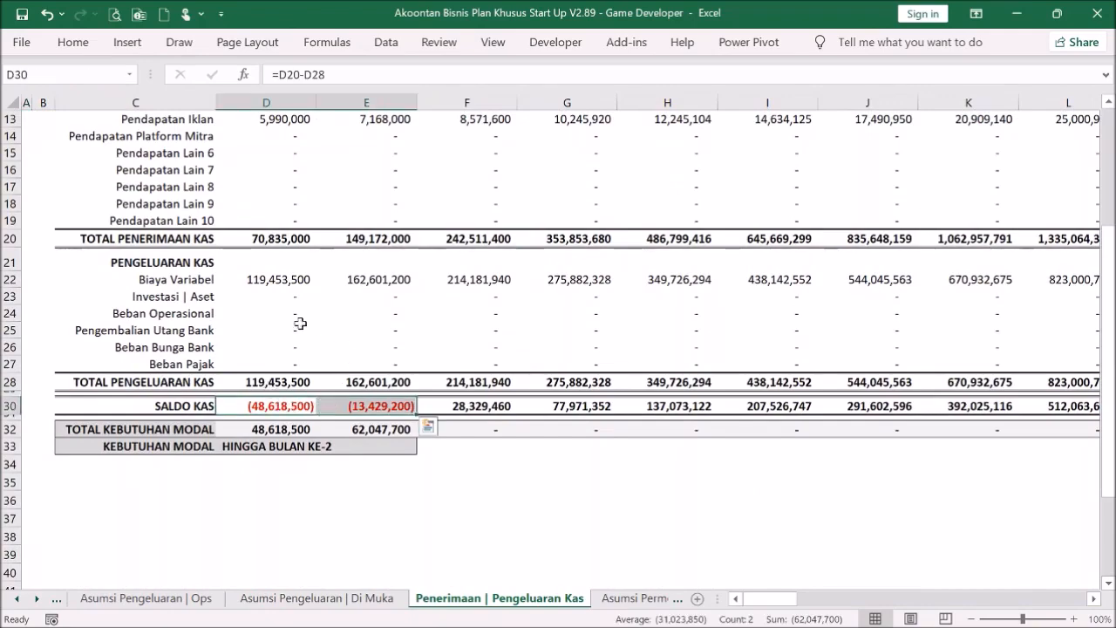
- Inspect the Bulan 1 cells for Pengembalian Utang Bank, Investasi | Aset and Beban Operasional under Pengeluaran Kas
click(299, 327)
scroll(313, 323, up, 2)
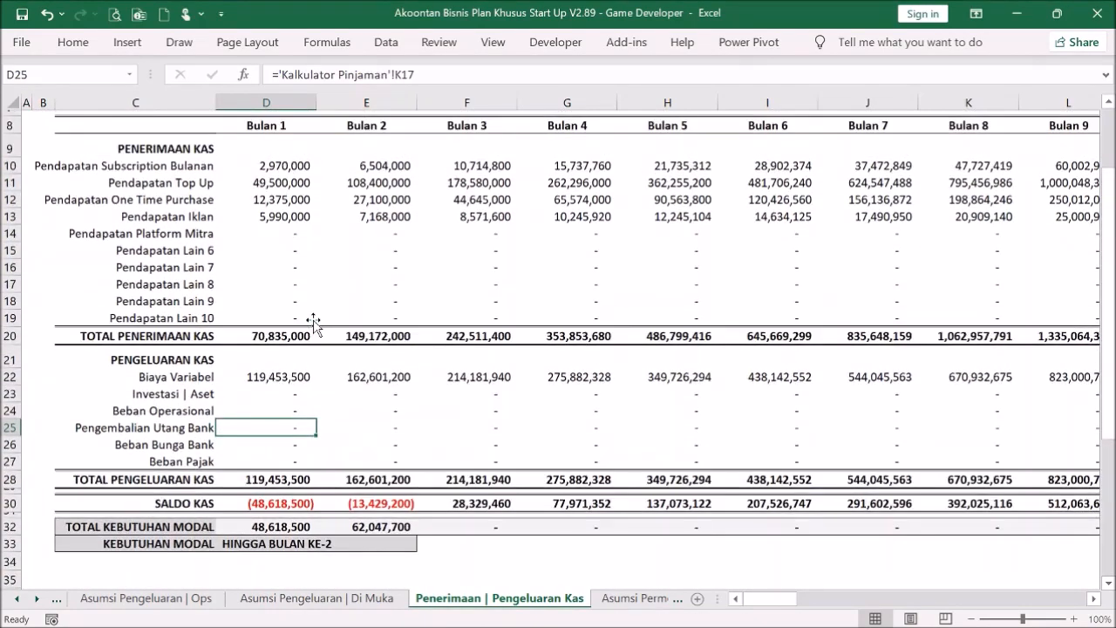
scroll(314, 323, up, 1)
scroll(312, 323, down, 1)
click(264, 396)
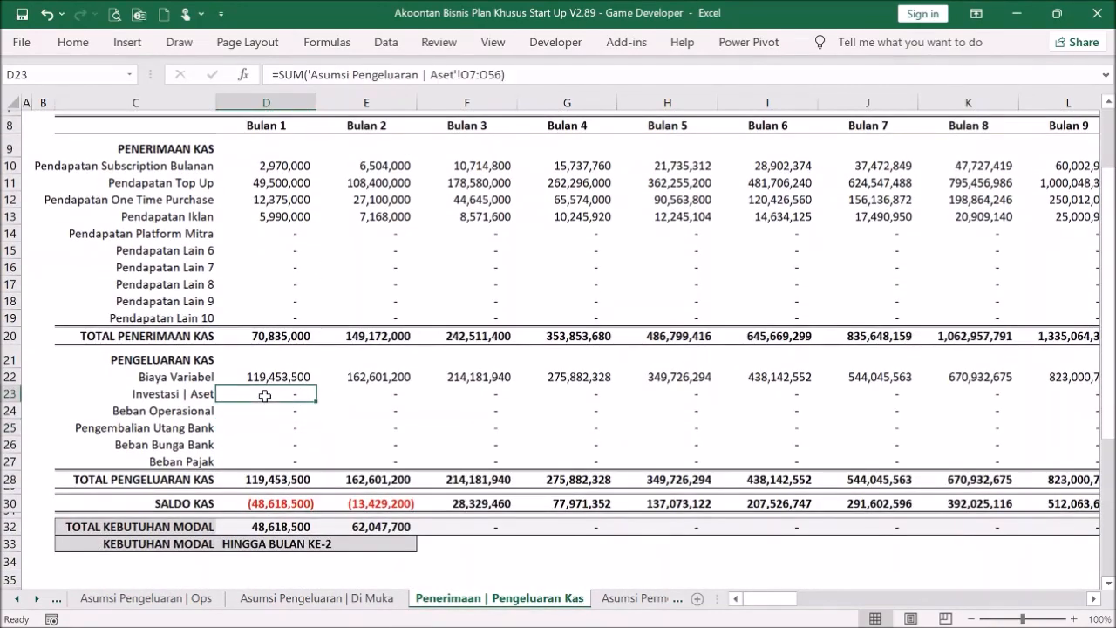
click(263, 412)
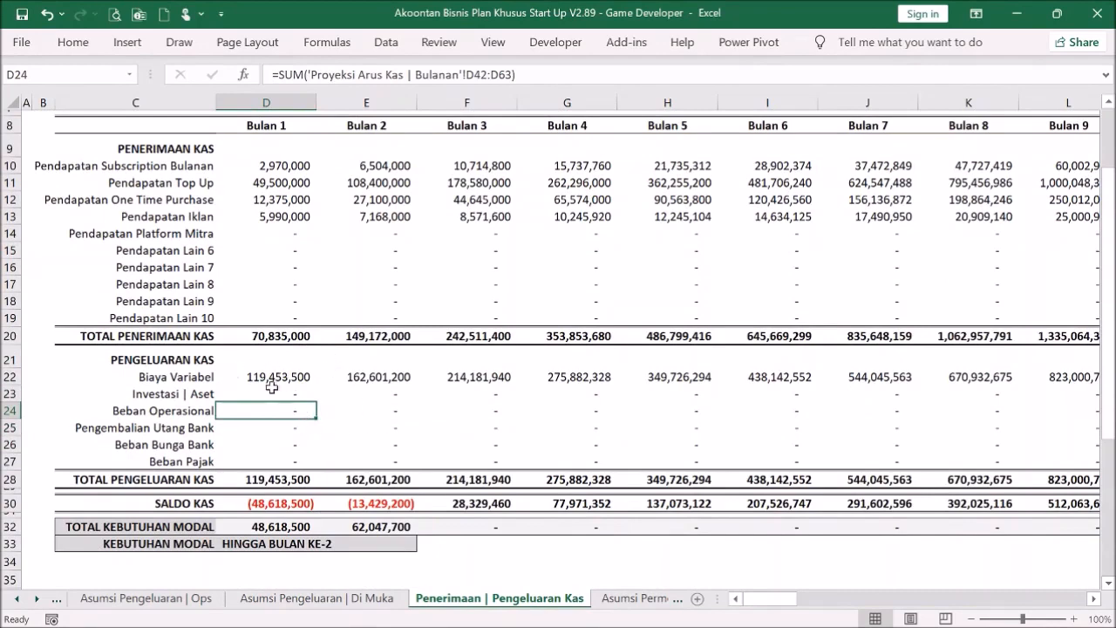
scroll(326, 339, up, 2)
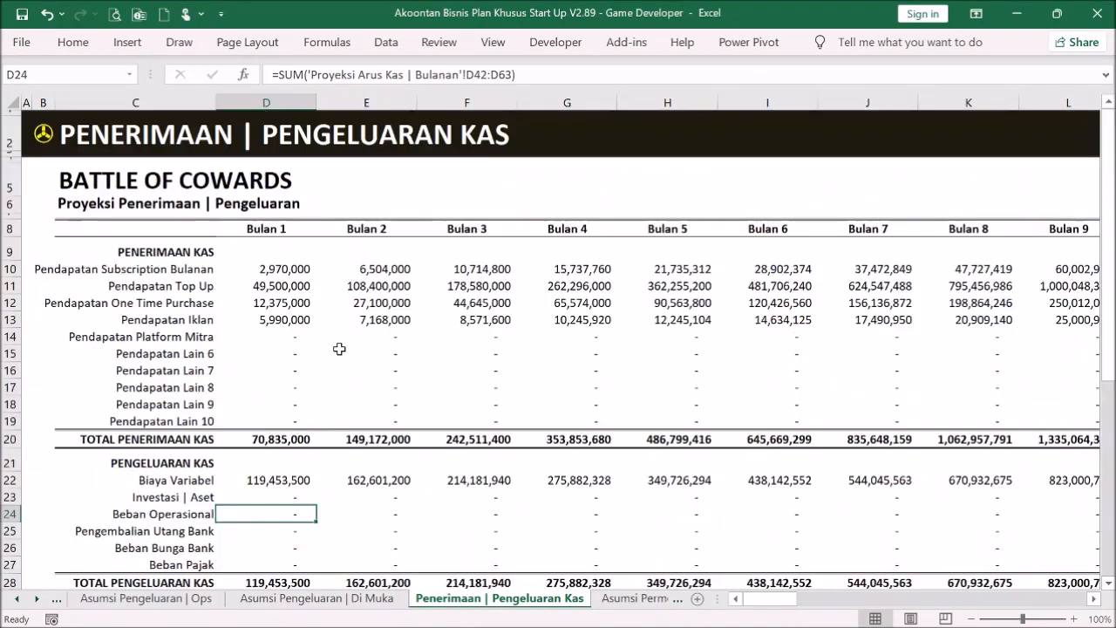
- Return to the Pendapatan | HPP planning sheet from the menu and compare the Google Playstore section with the Apple App Store section
click(41, 136)
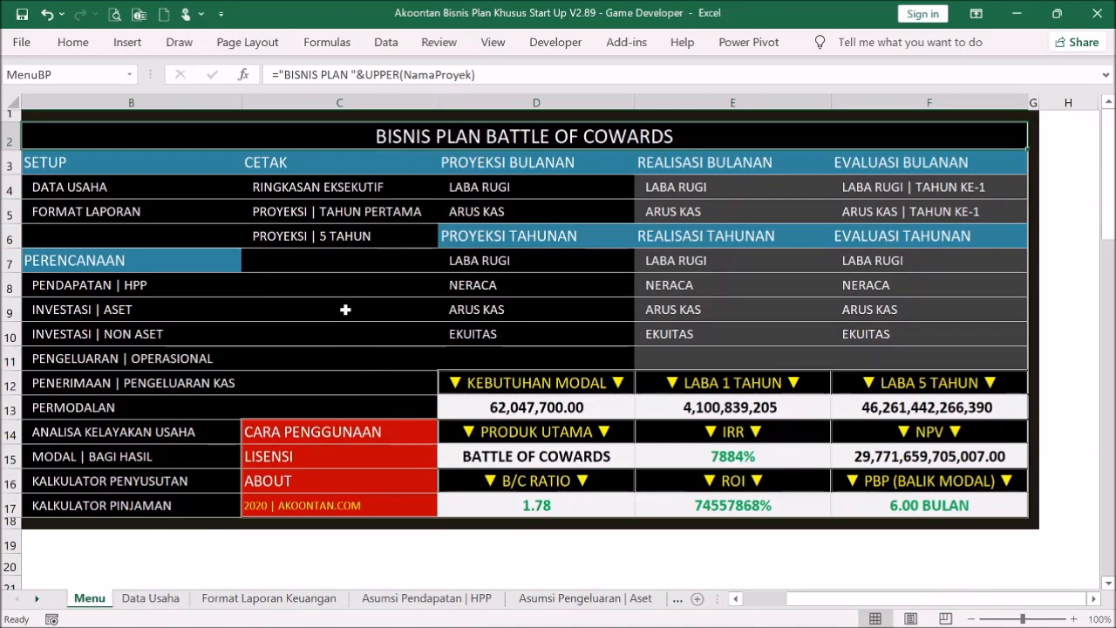
click(132, 285)
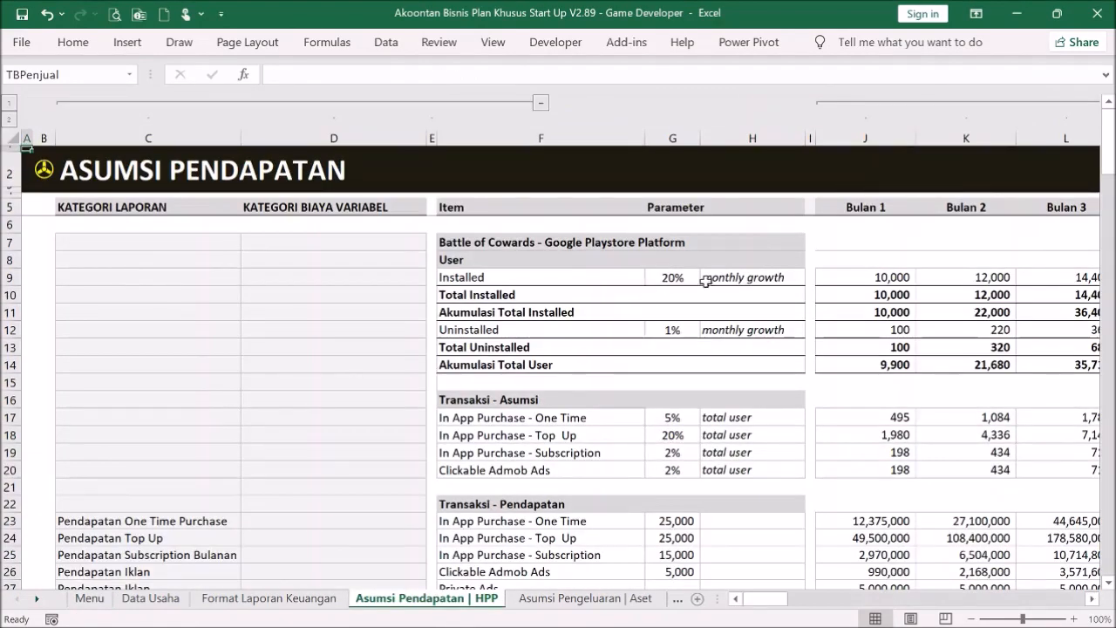
scroll(648, 334, down, 2)
scroll(648, 334, down, 5)
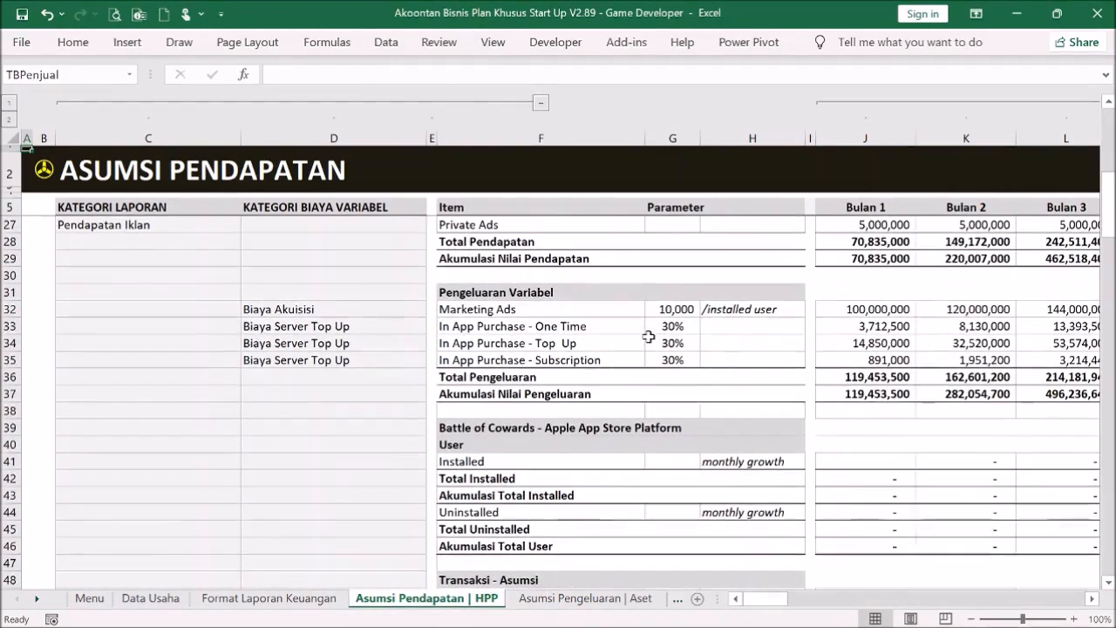
scroll(649, 335, up, 5)
scroll(649, 336, up, 2)
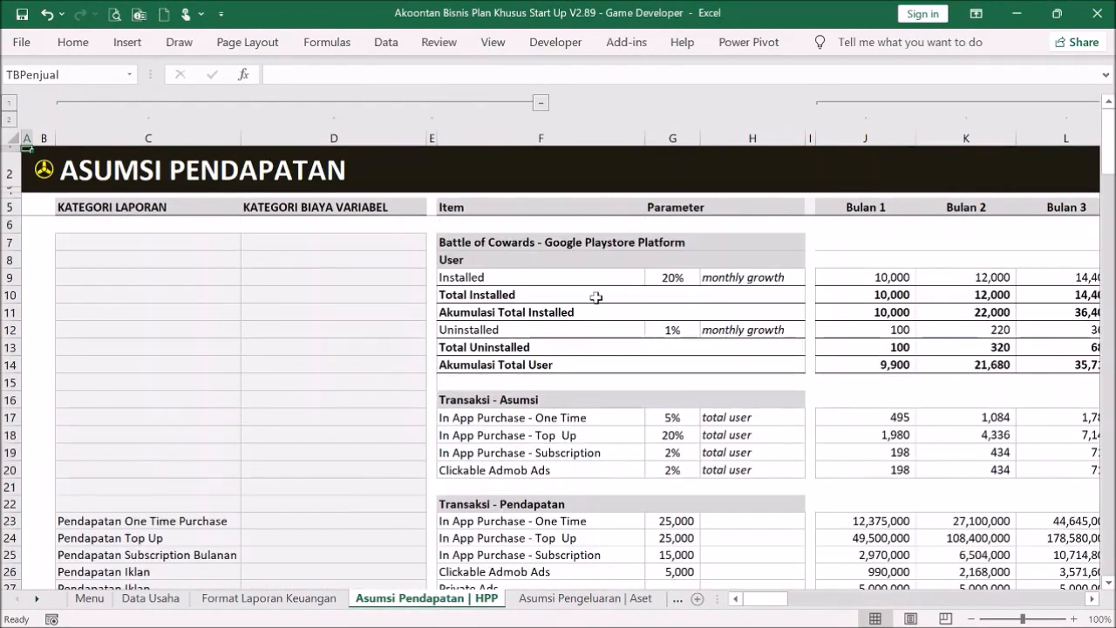
scroll(587, 292, down, 13)
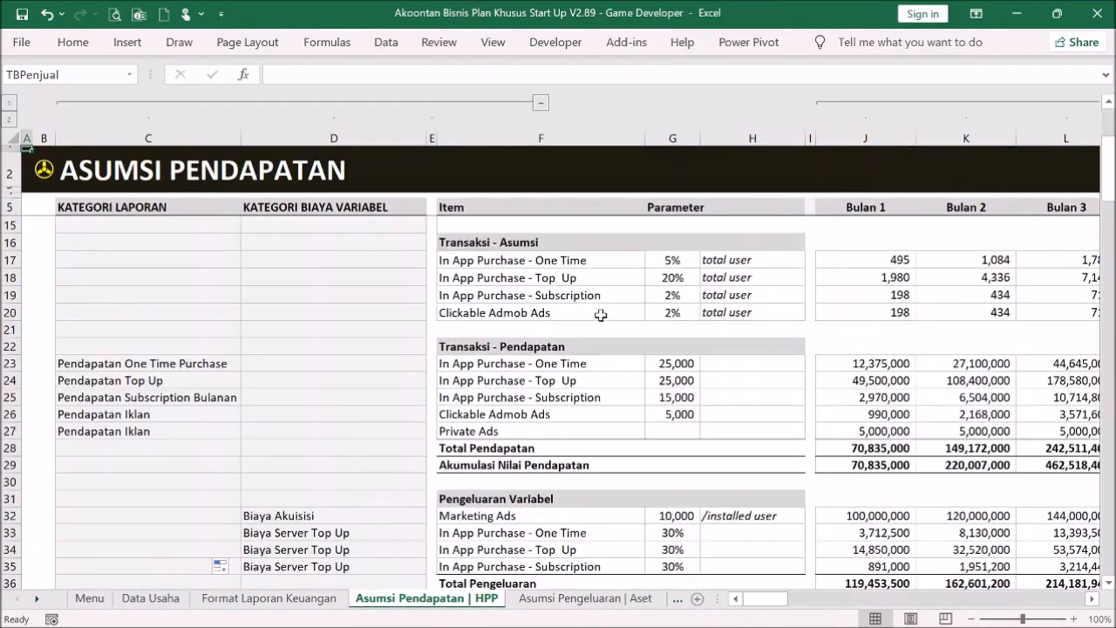
scroll(602, 314, down, 1)
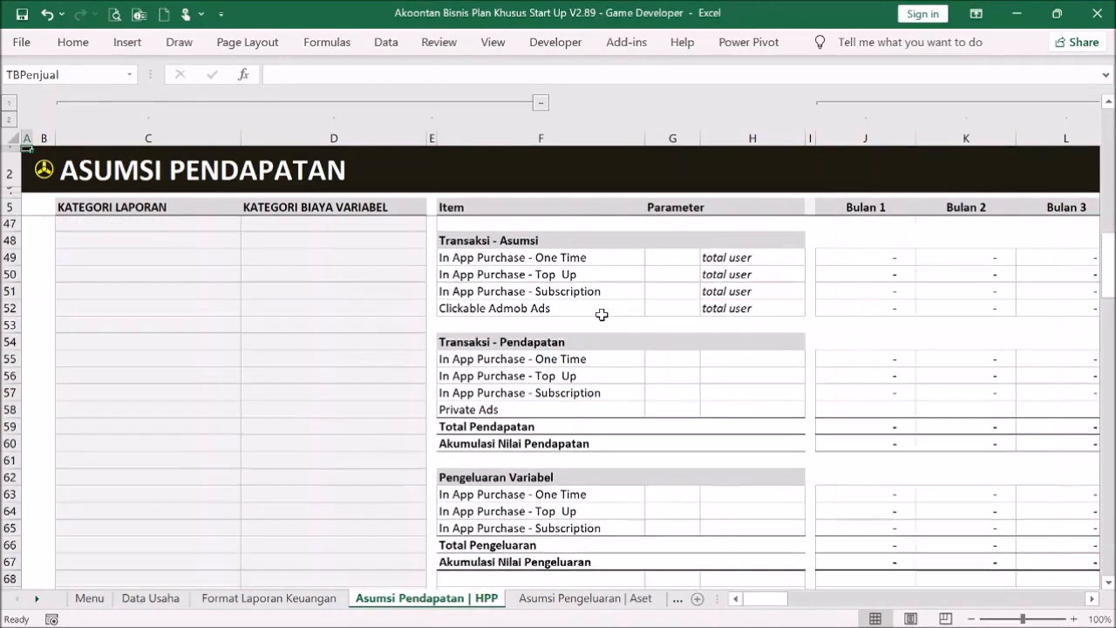
scroll(602, 314, up, 4)
scroll(602, 314, up, 10)
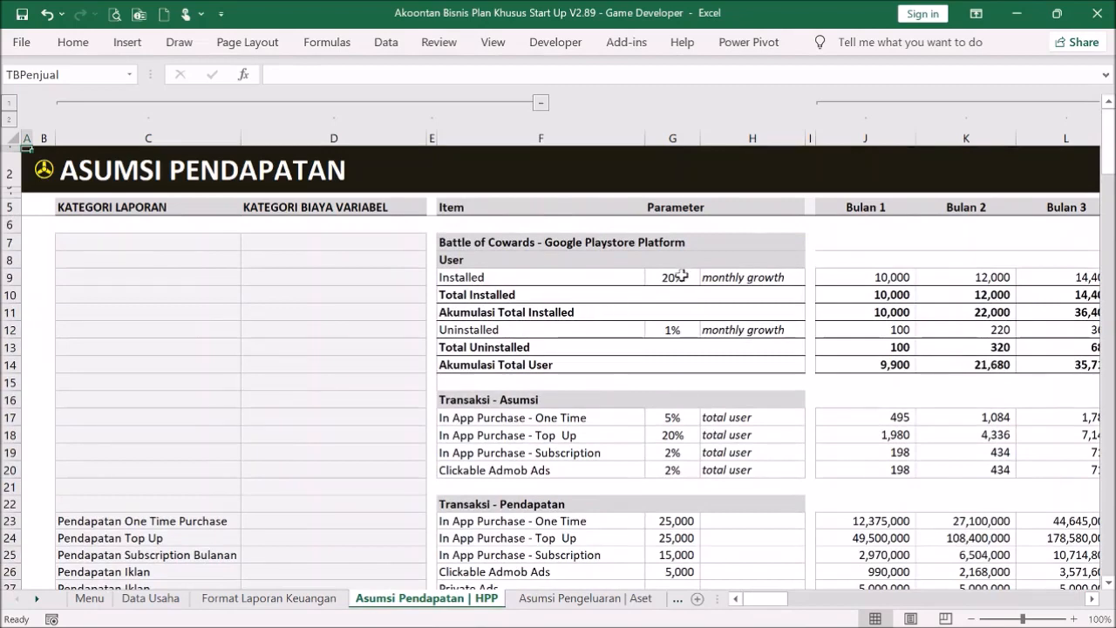
- Set the Apple App Store section's Installed monthly growth to 20% and its Bulan 1 installs to 1,000
scroll(674, 276, down, 11)
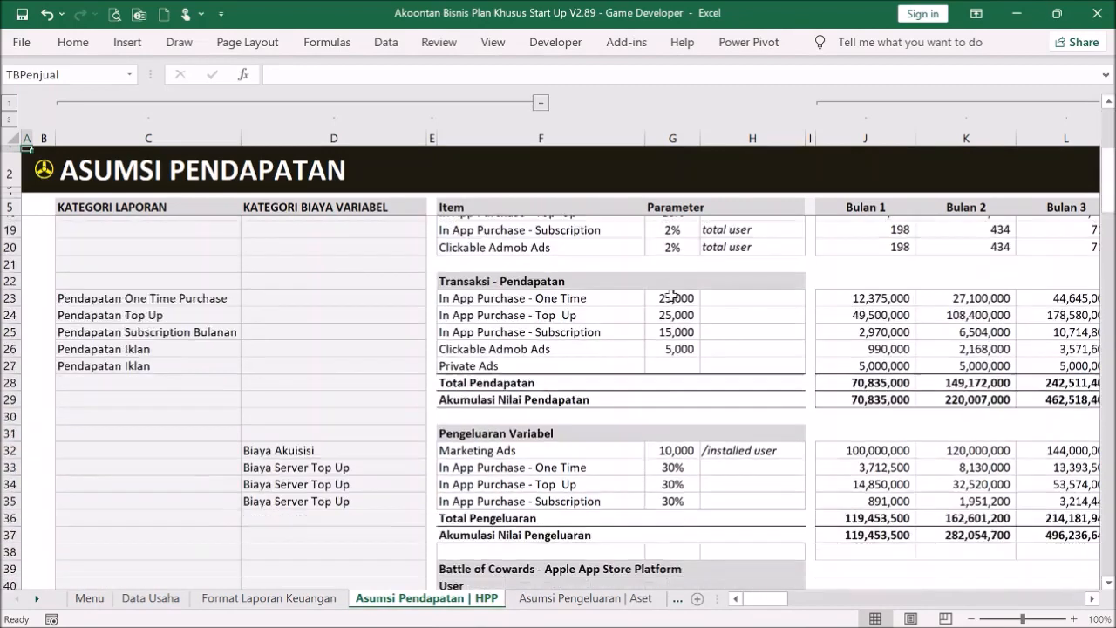
click(673, 259)
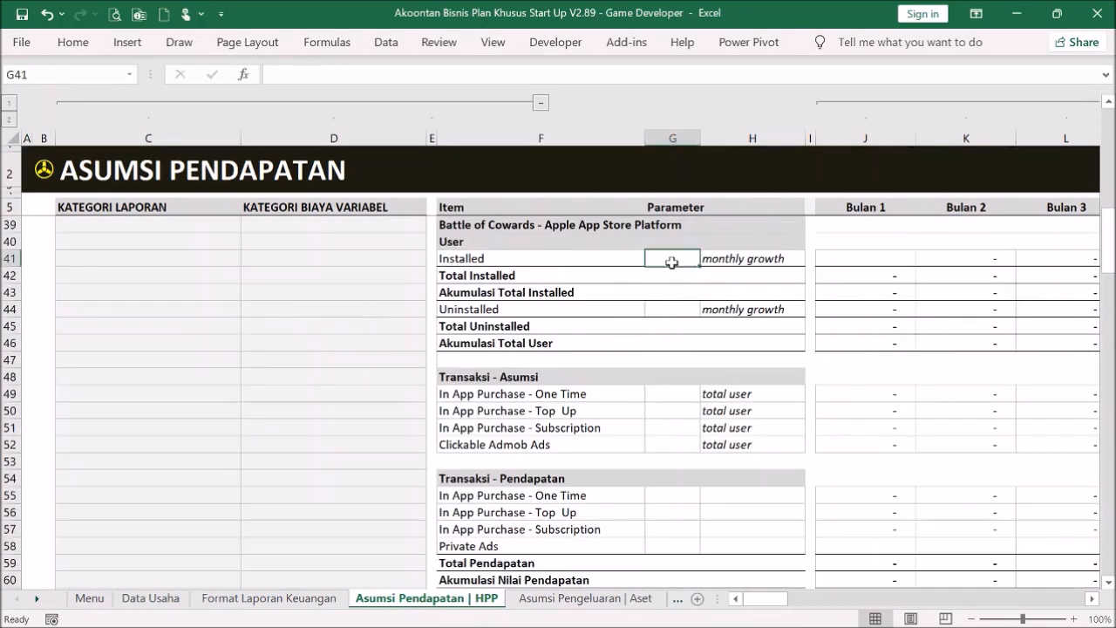
text(20%)
key(Return)
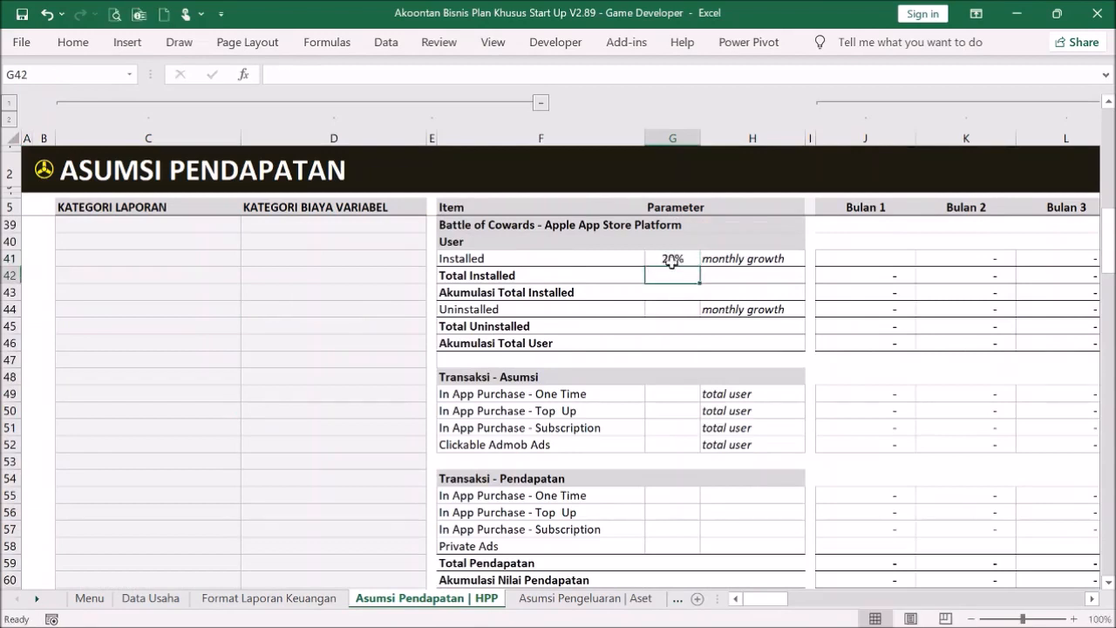
click(857, 259)
text(100)
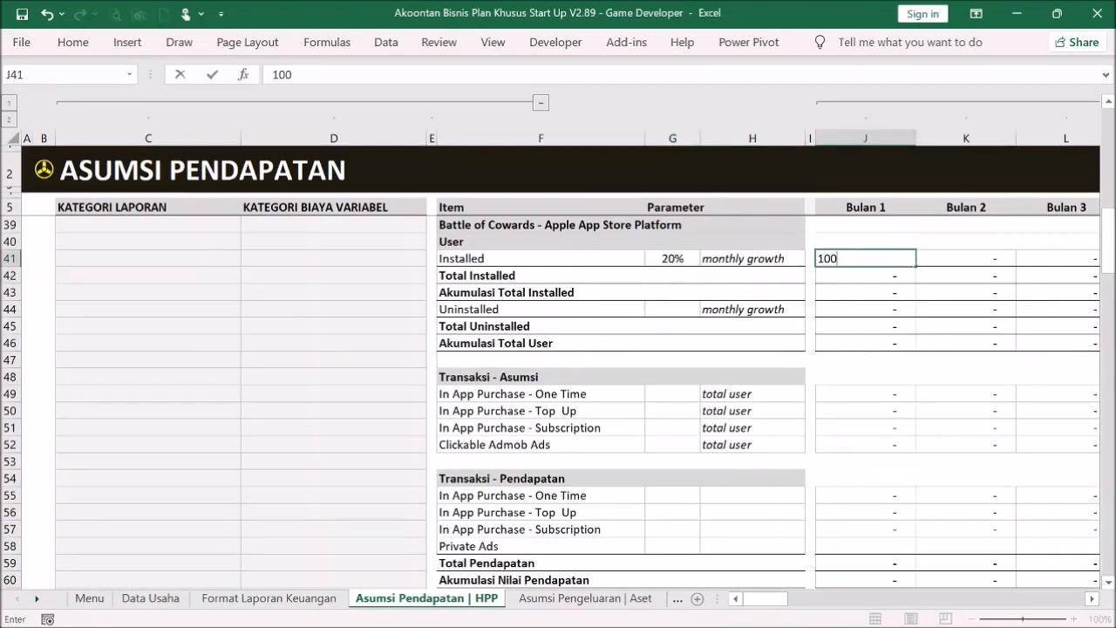
key(Return)
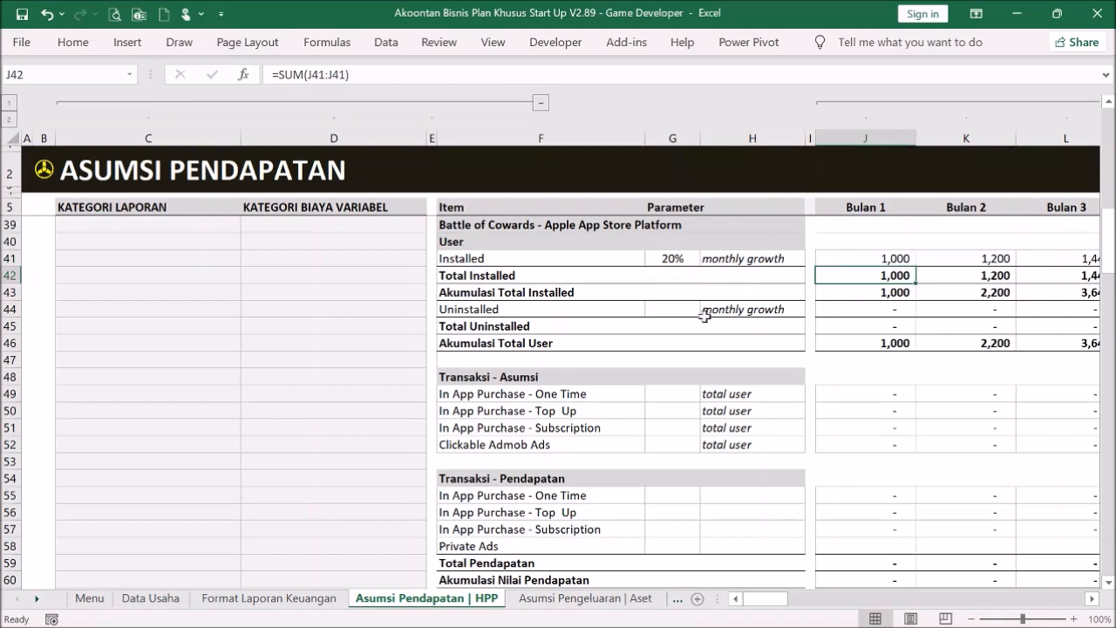
- Set the Uninstalled monthly growth of the Apple App Store section to 1%
click(672, 311)
text(1)
key(Return)
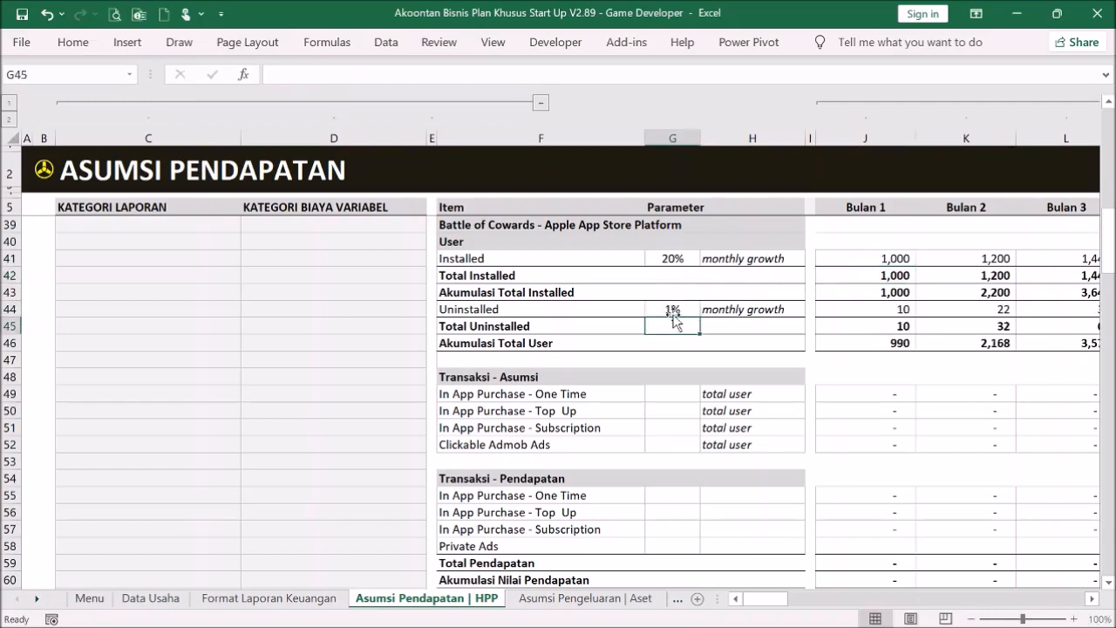
- Try to copy the three Google Playstore In App Purchase prices as values into the Apple section's Transaksi - Asumsi parameters
click(673, 397)
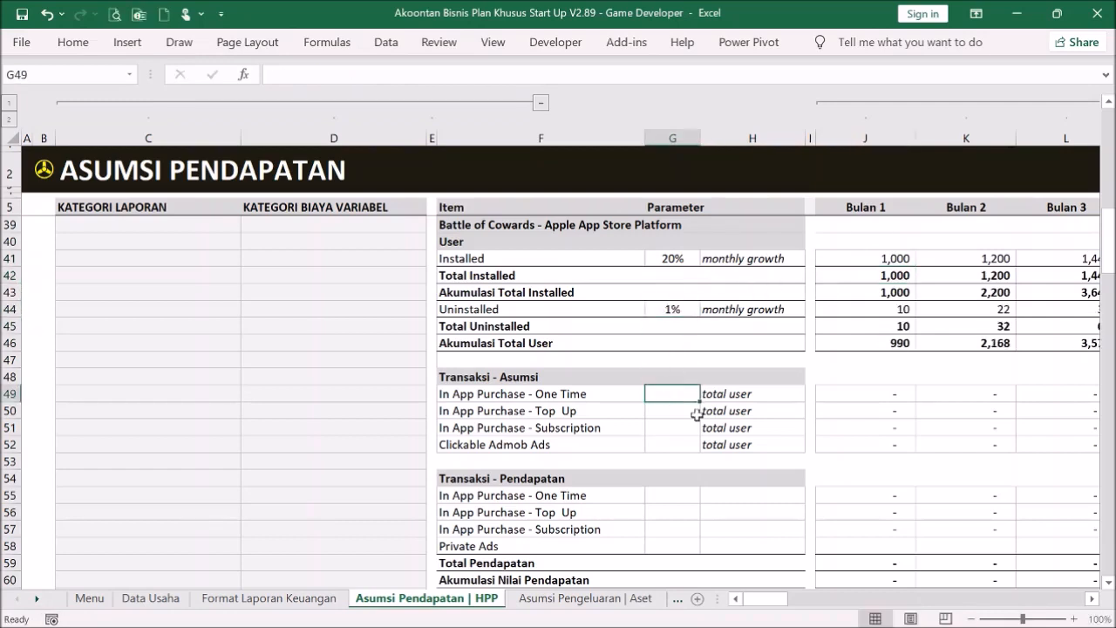
scroll(942, 459, up, 7)
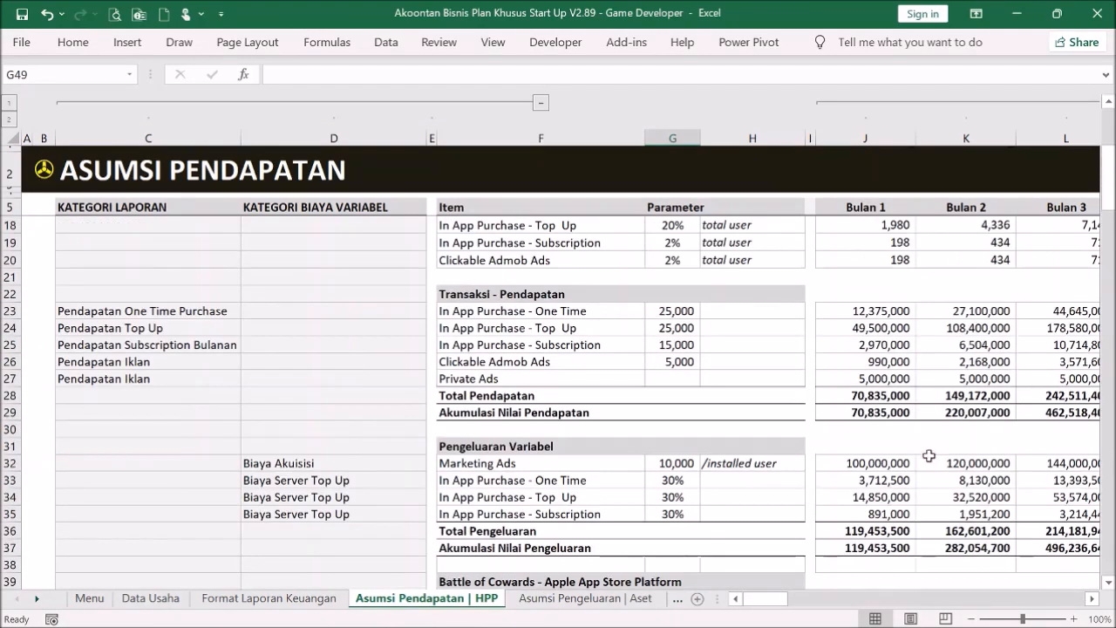
click(677, 309)
drag(677, 309, 663, 347)
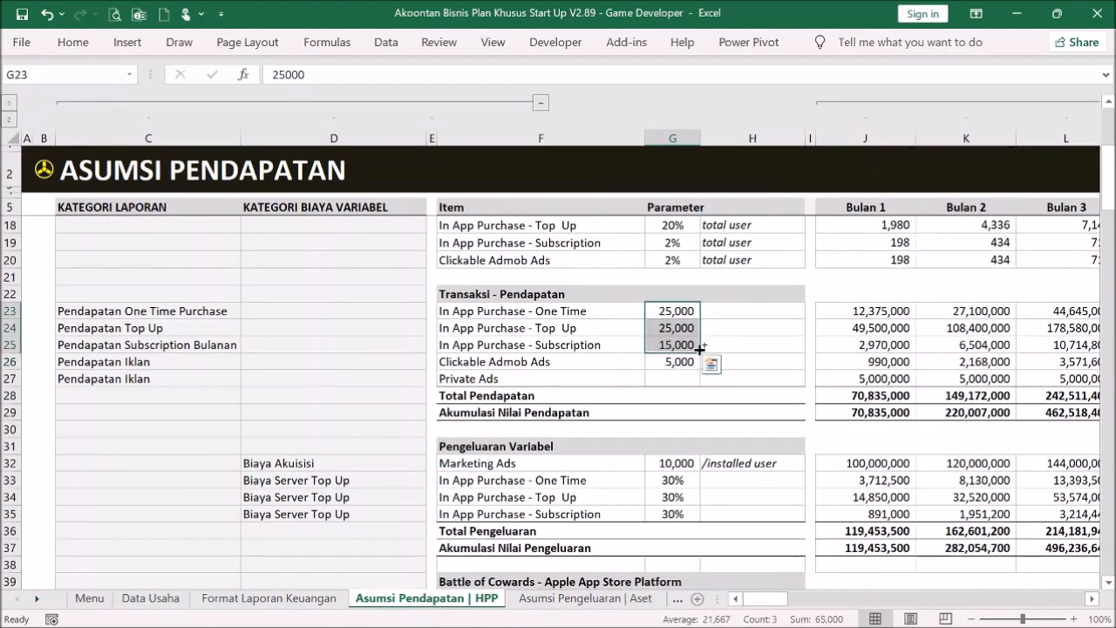
key(ctrl+c)
scroll(709, 361, down, 7)
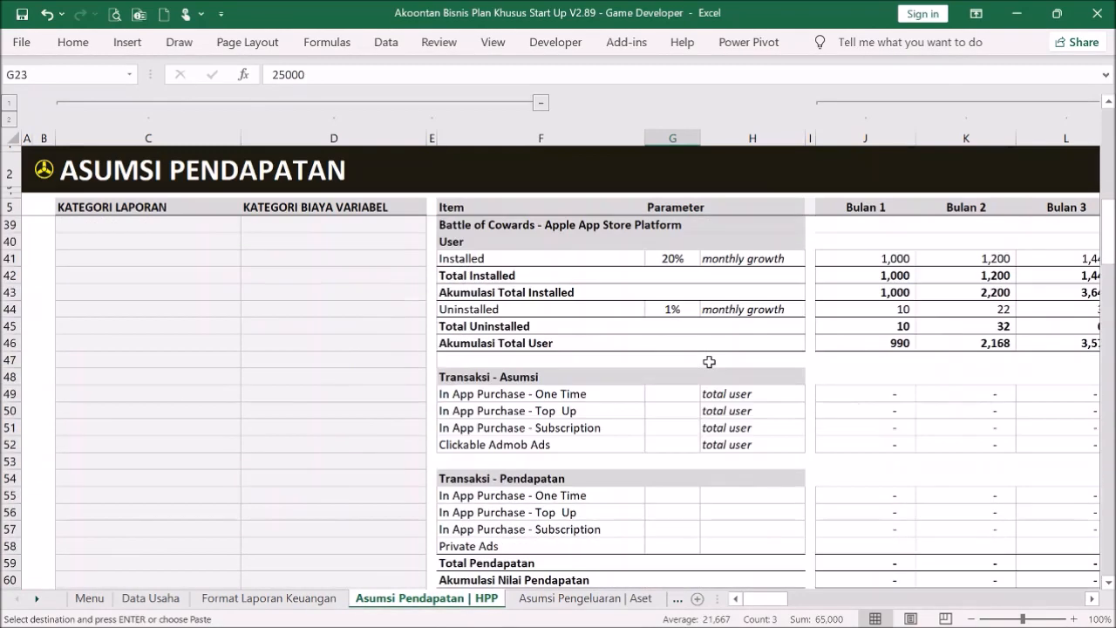
click(677, 396)
right_click(677, 395)
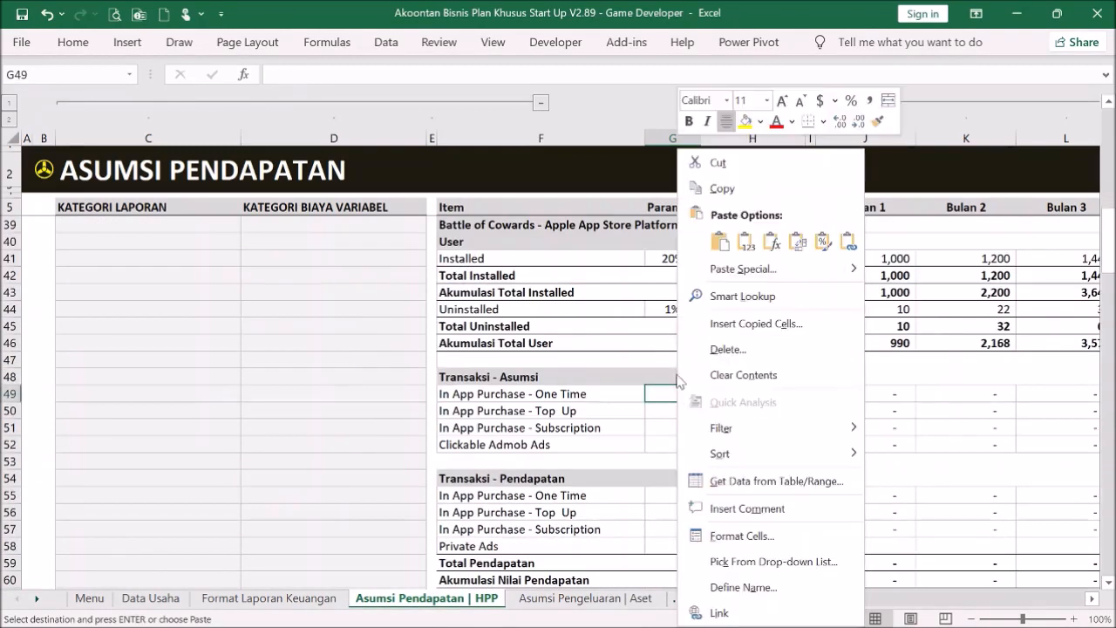
click(745, 243)
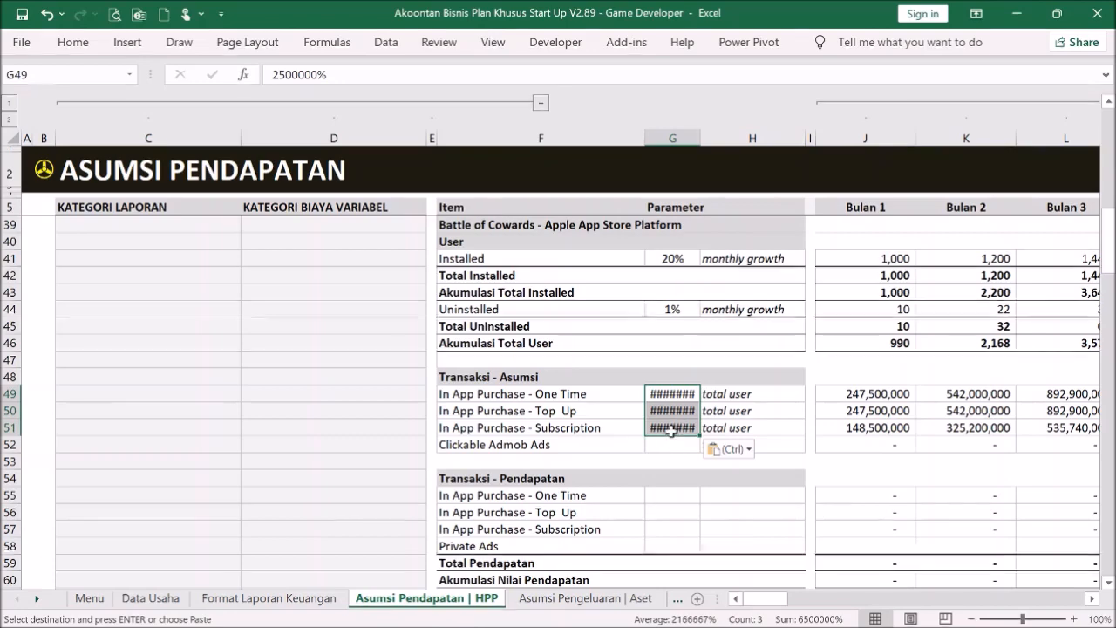
scroll(670, 429, up, 3)
scroll(687, 408, down, 3)
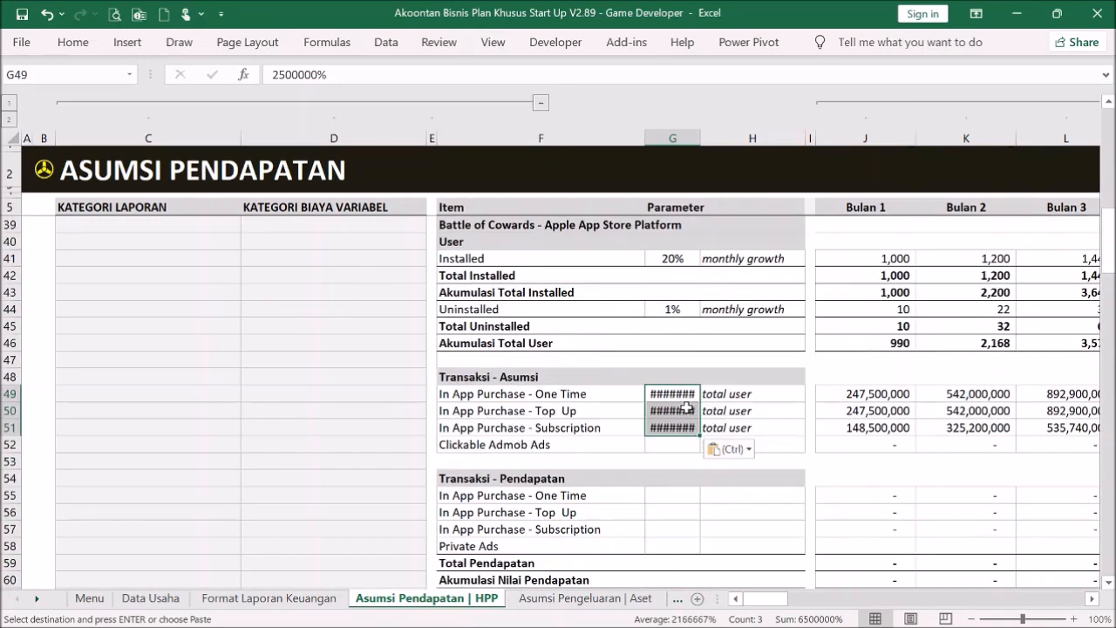
- Copy the Google Playstore Transaksi - Asumsi percentages 5%, 20%, 2% and 2% as values into the matching Apple App Store rows
scroll(746, 292, up, 8)
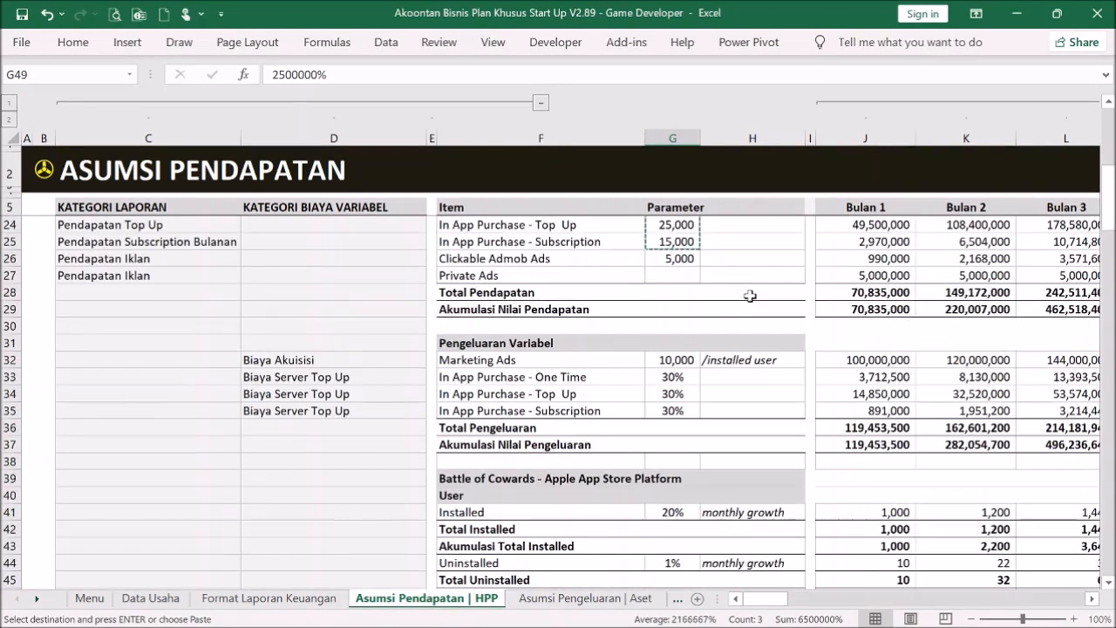
drag(677, 260, 678, 306)
scroll(680, 314, down, 8)
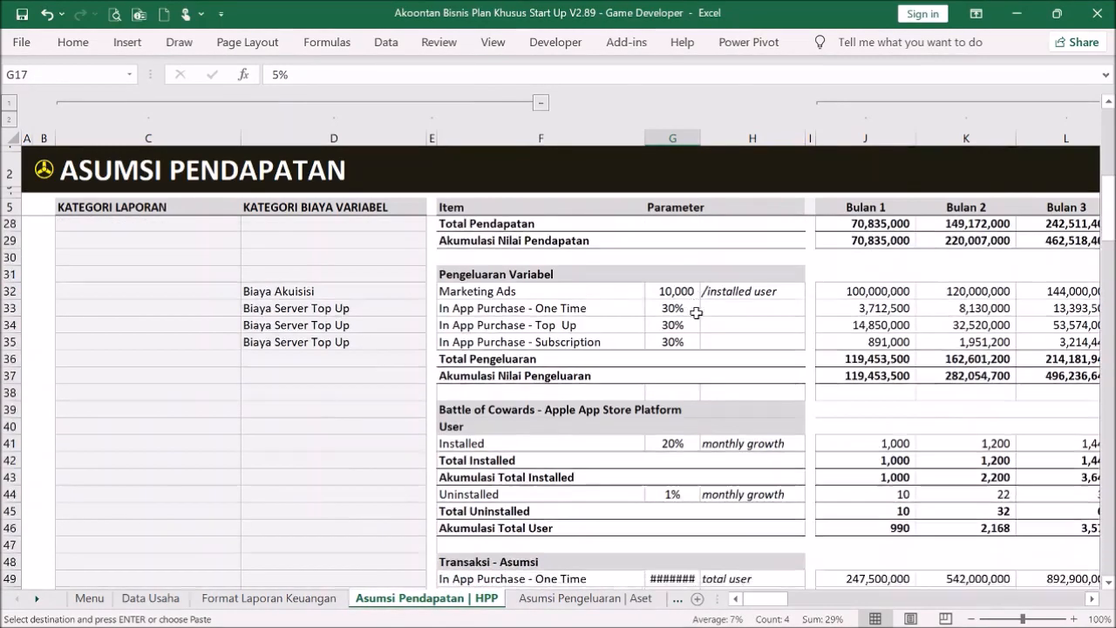
click(673, 393)
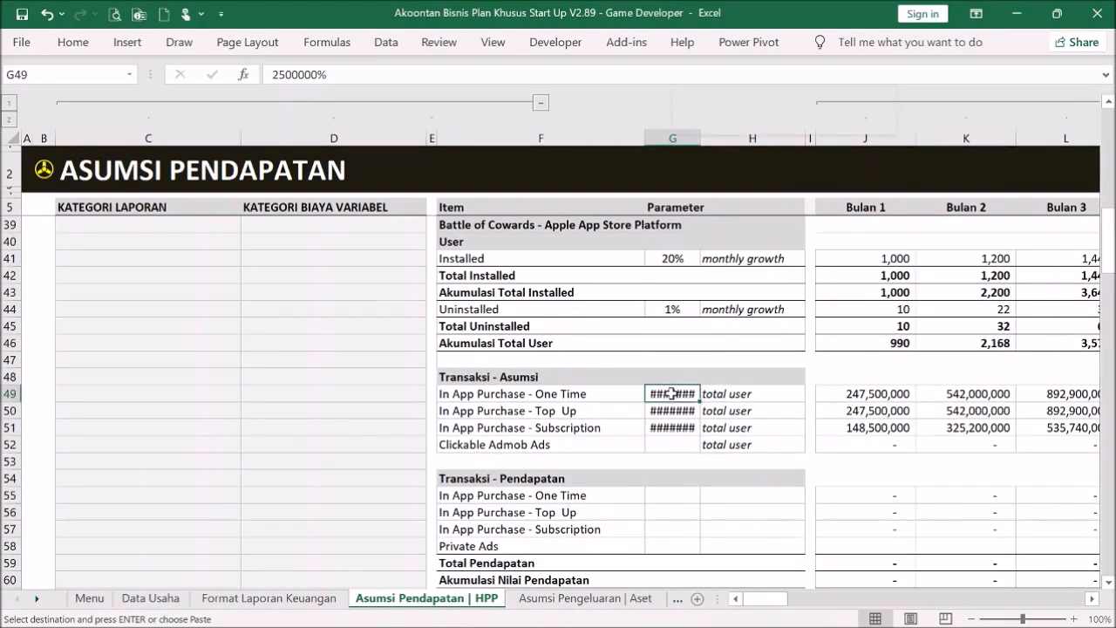
right_click(672, 394)
click(736, 254)
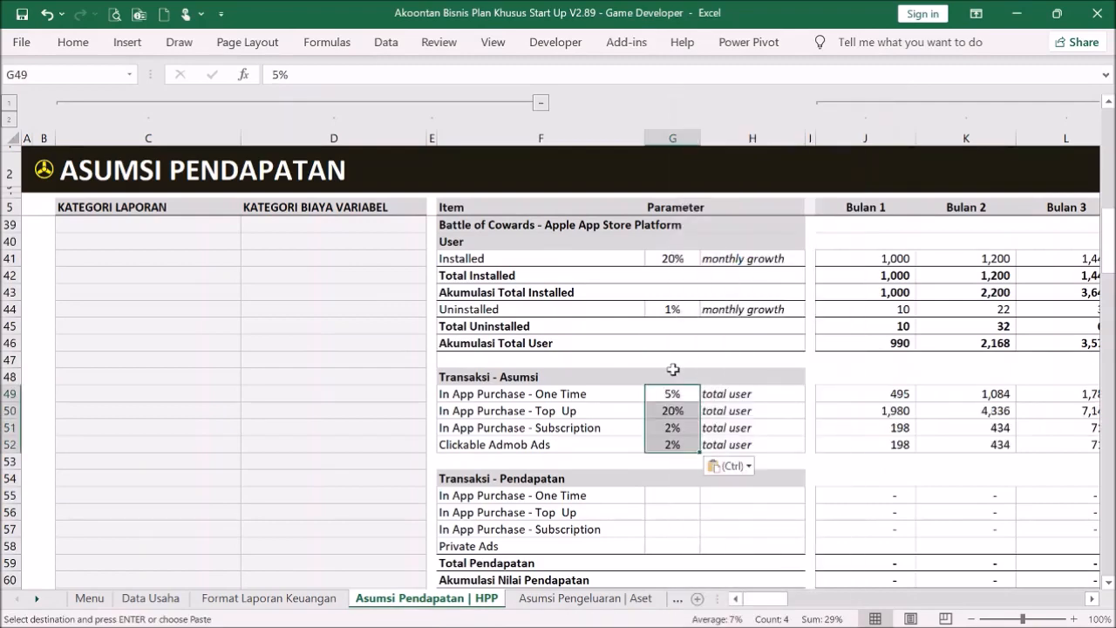
- Copy the Google Playstore One Time, Top Up and Subscription prices 25,000, 25,000 and 15,000 as values into Apple's Transaksi - Pendapatan
scroll(680, 368, up, 6)
drag(688, 257, 681, 293)
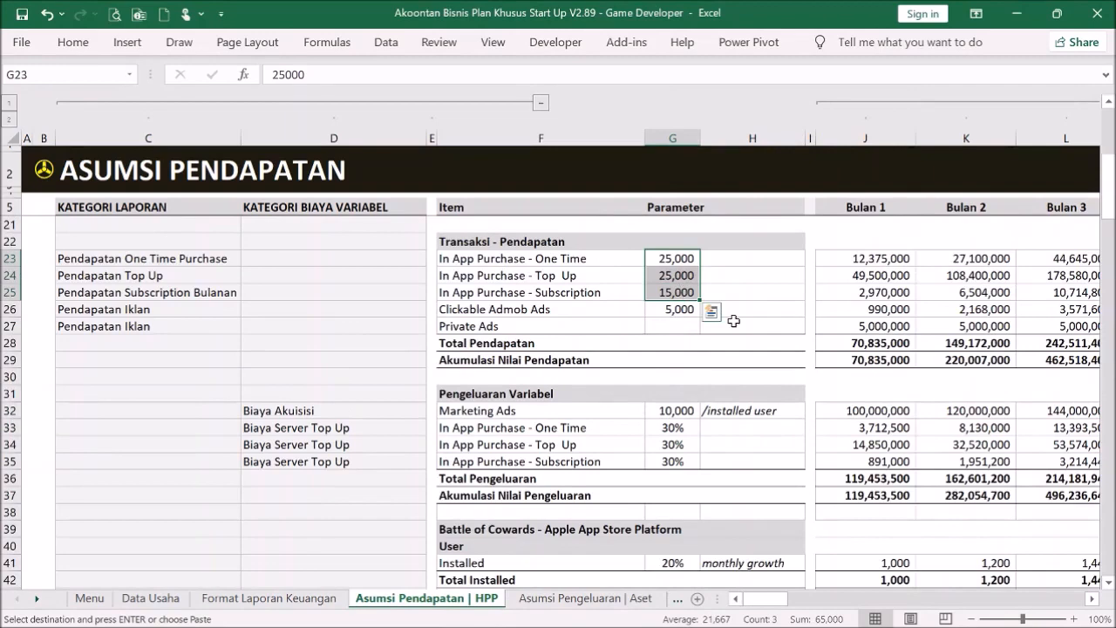
scroll(750, 349, down, 7)
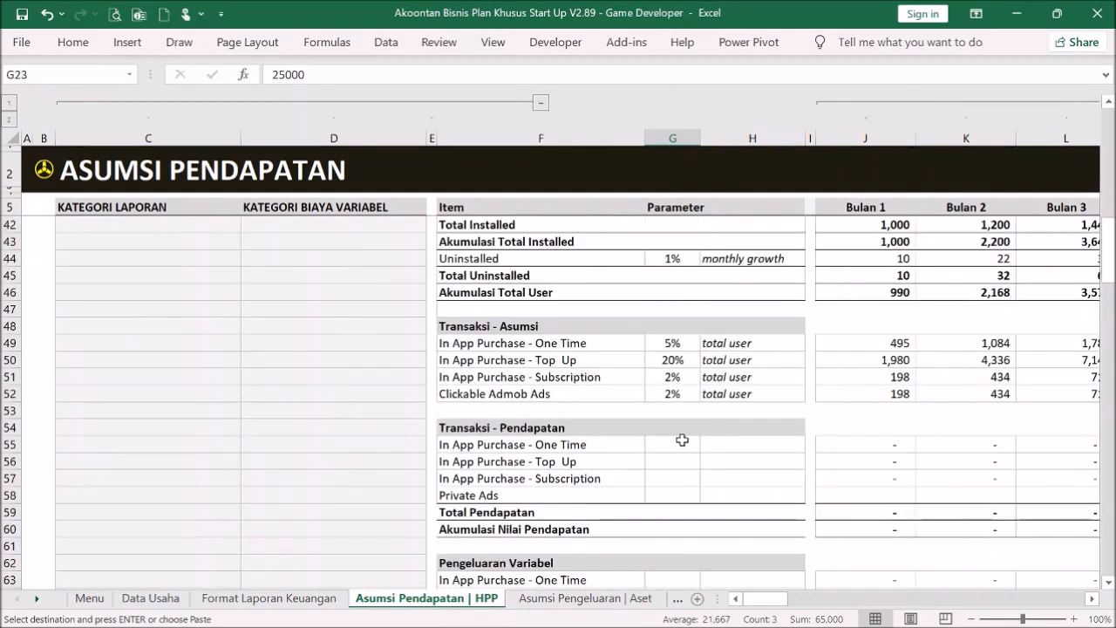
click(682, 440)
right_click(682, 440)
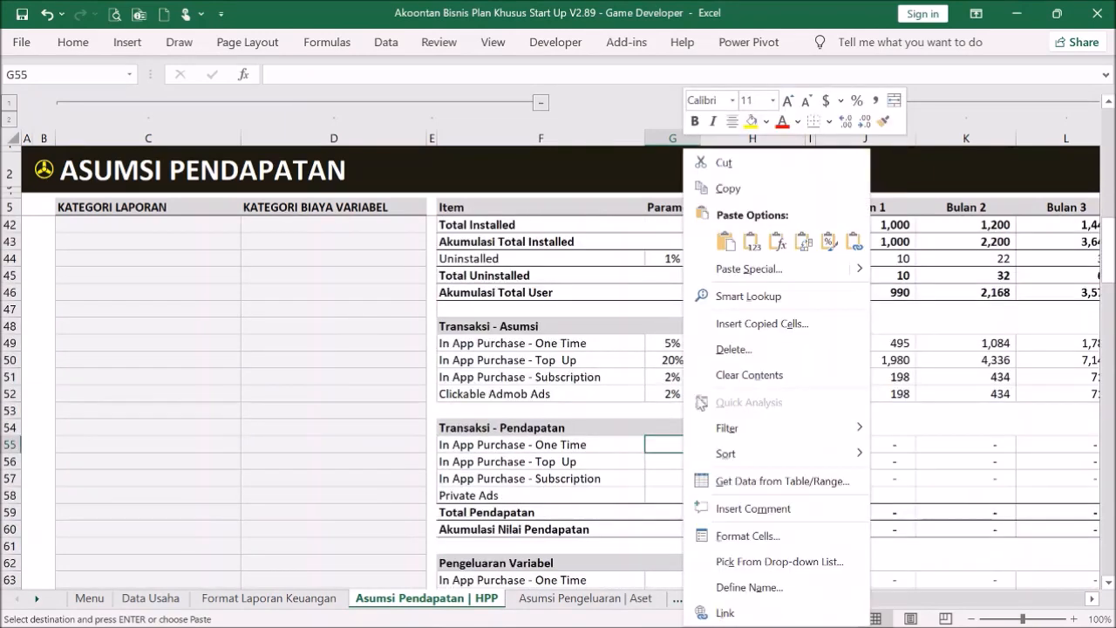
click(758, 248)
click(702, 427)
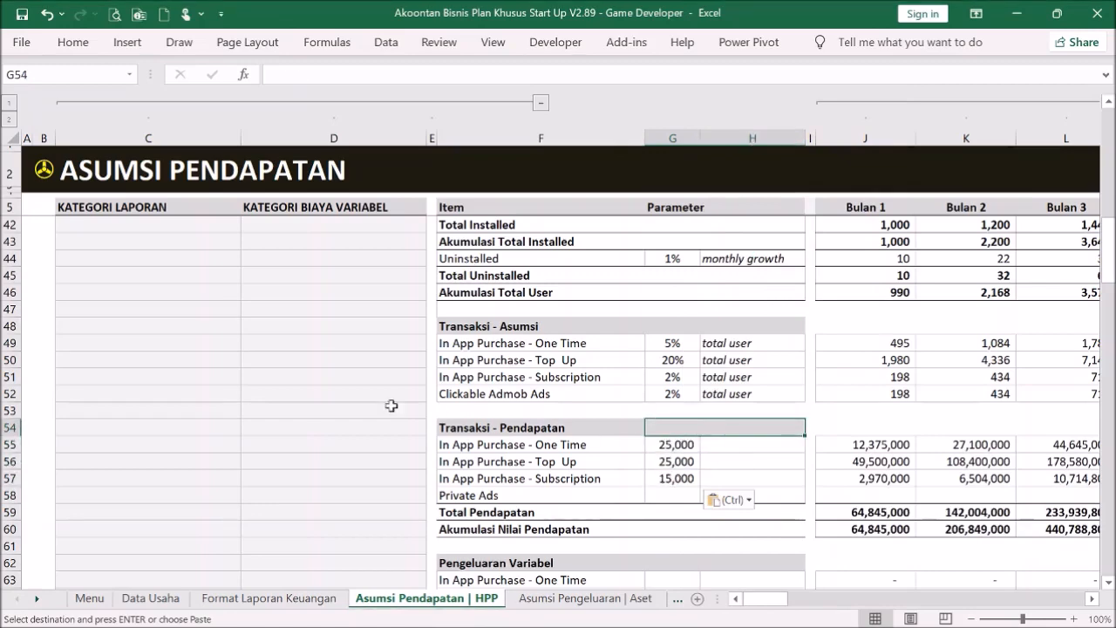
- Delete the Clickable Admob Ads row from the Apple App Store section's Transaksi - Asumsi and check a Subscription revenue formula
click(13, 394)
right_click(12, 393)
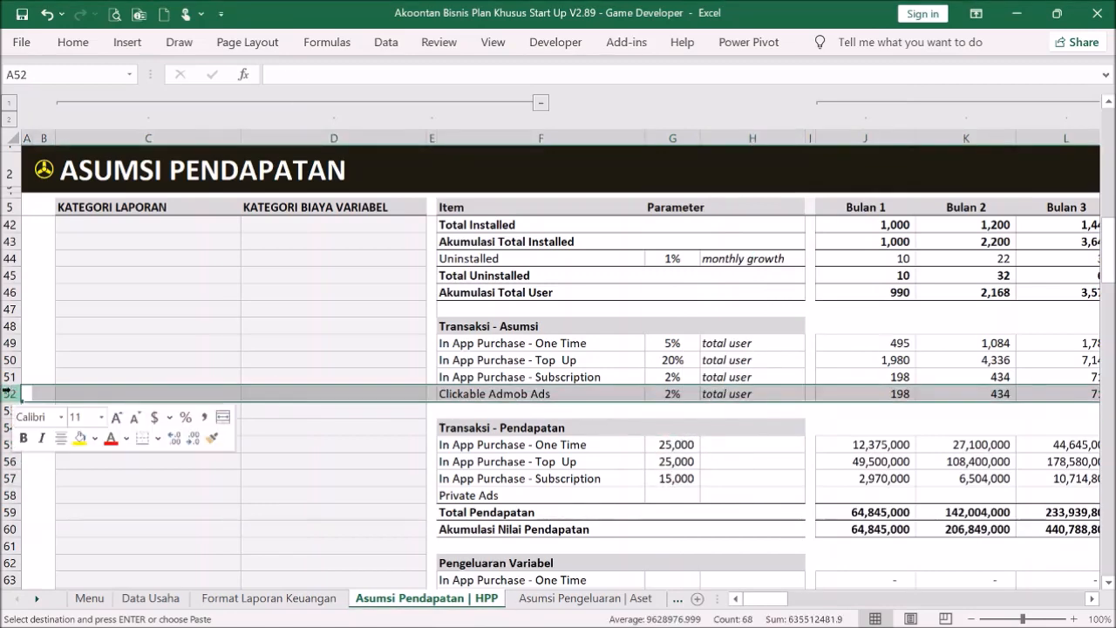
click(87, 246)
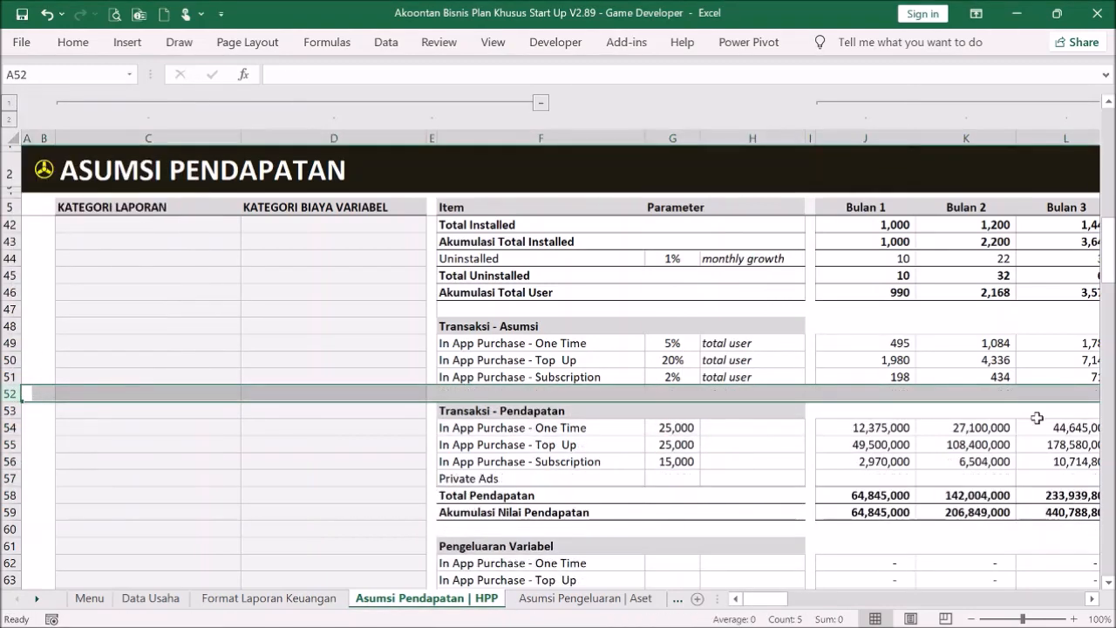
click(939, 464)
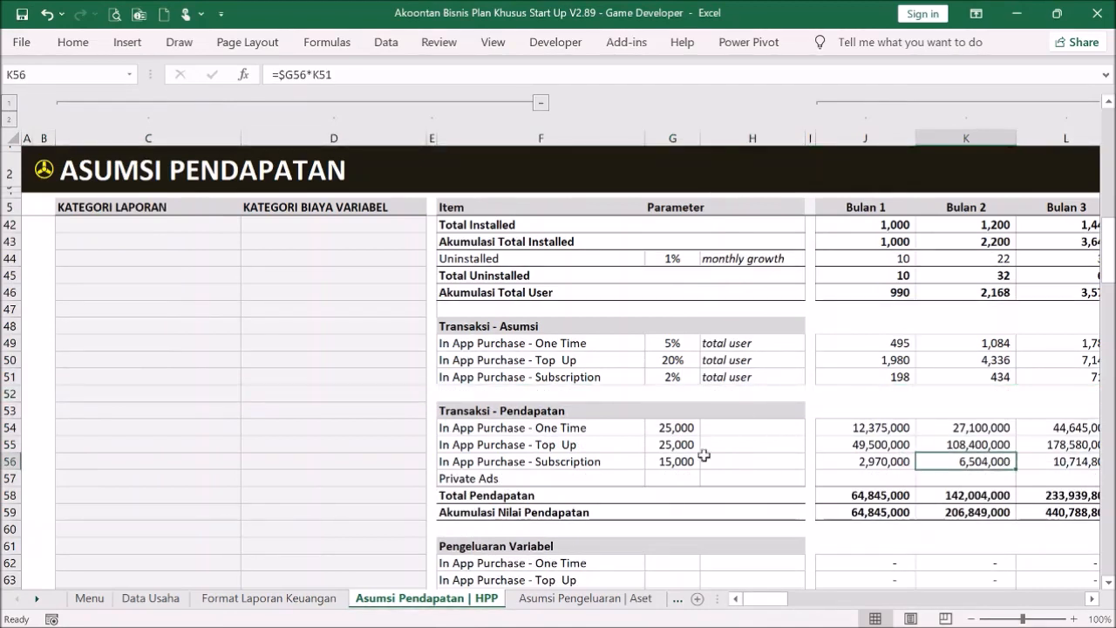
- Examine the Private Ads parameter and Bulan 1 cells in Apple's Transaksi - Pendapatan and compare them with the Google Playstore section
click(686, 477)
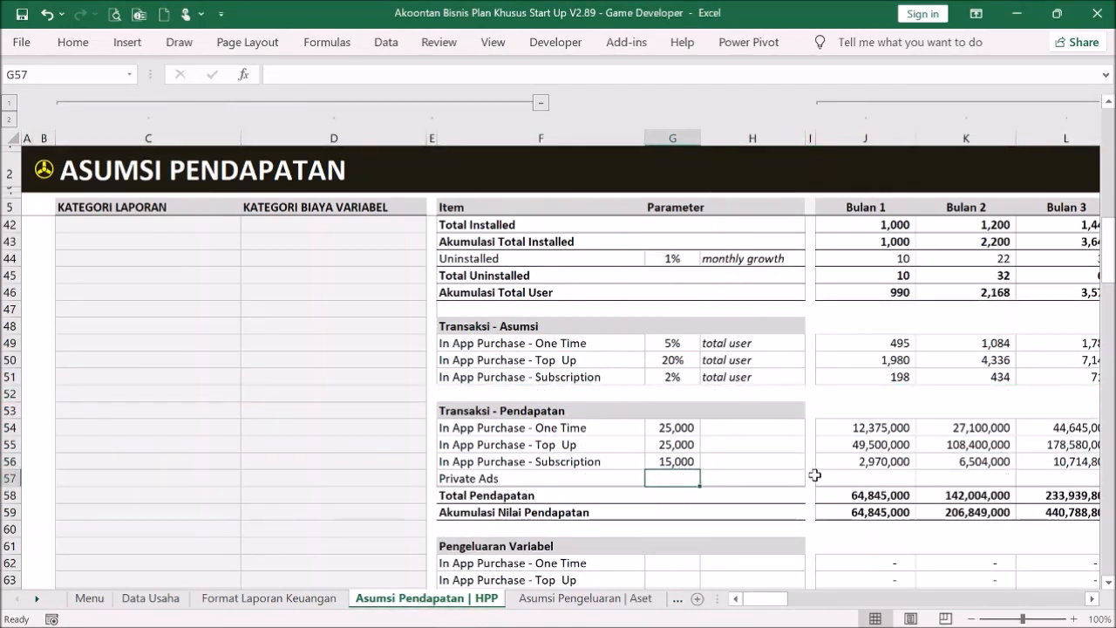
click(847, 478)
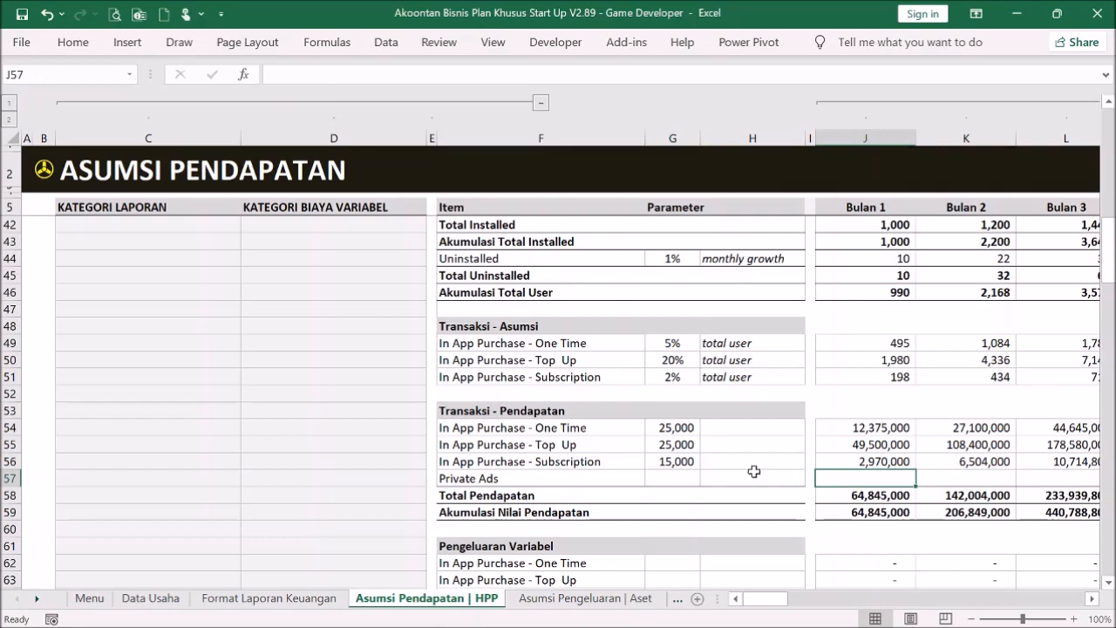
scroll(753, 471, down, 1)
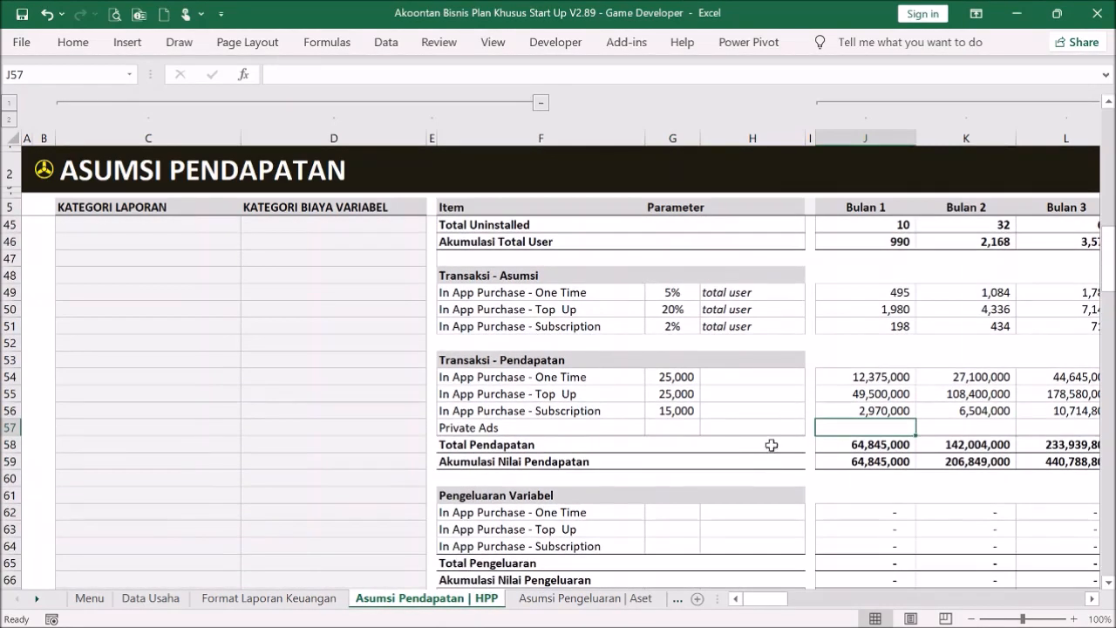
scroll(916, 449, up, 6)
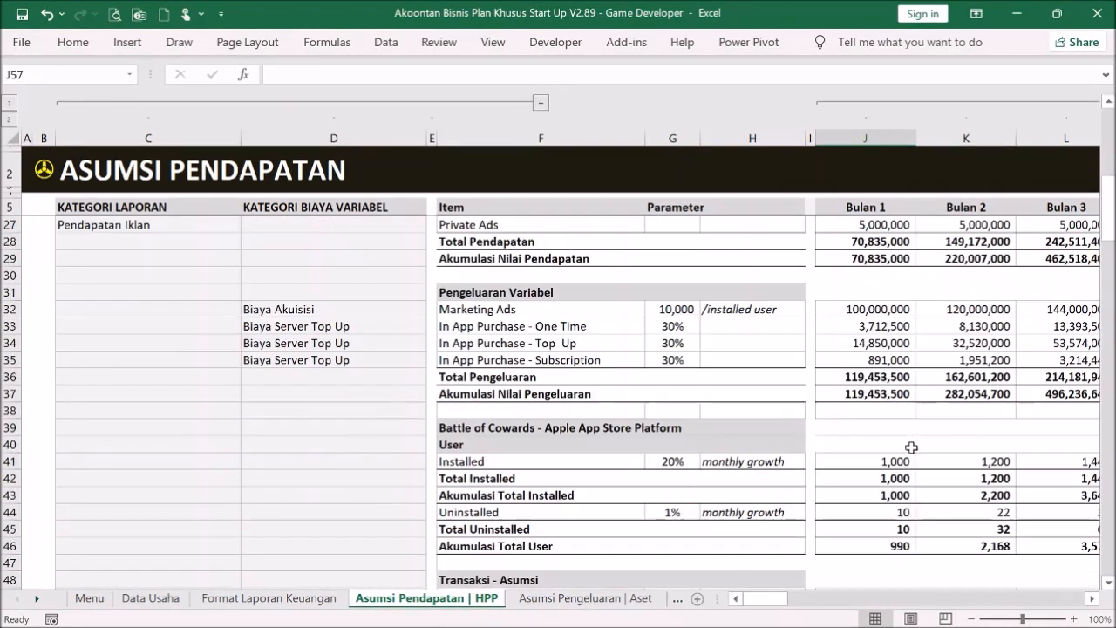
drag(673, 309, 679, 365)
key(ctrl+c)
scroll(750, 373, down, 8)
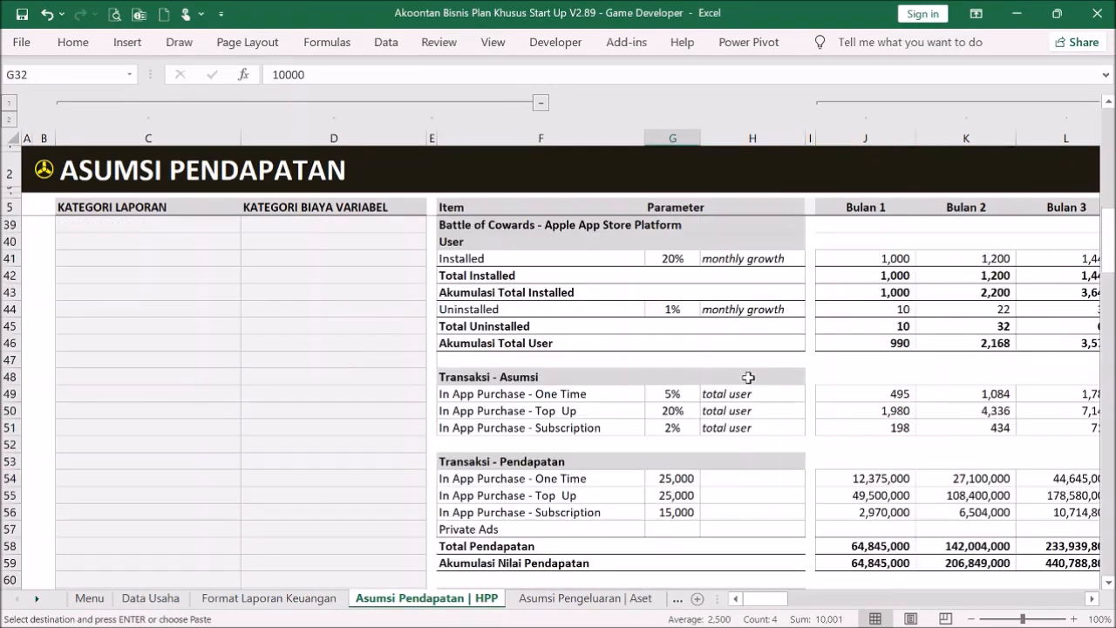
scroll(693, 395, up, 8)
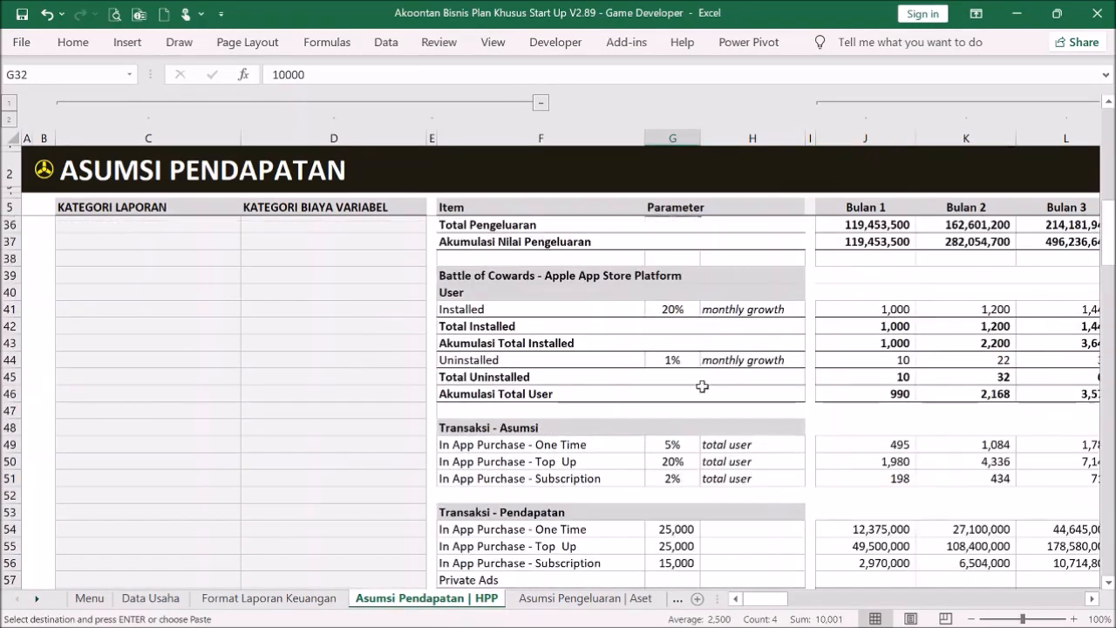
- Copy the three 30% In App Purchase parameters from Google Playstore's Pengeluaran Variabel as values into the matching Apple App Store rows
click(679, 330)
drag(679, 337, 680, 361)
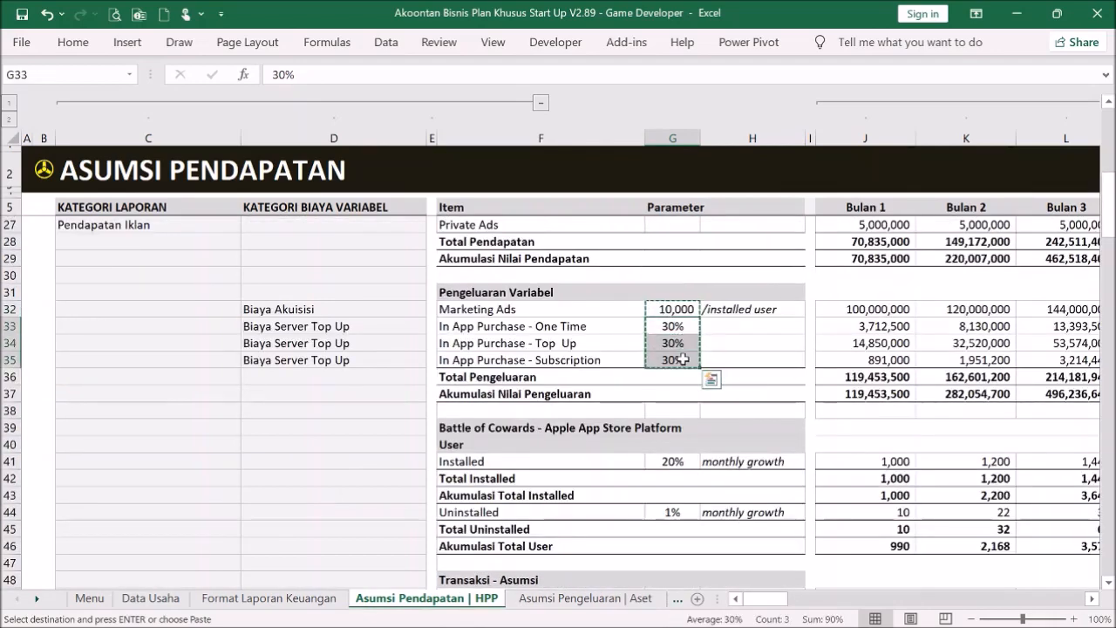
scroll(720, 371, down, 8)
scroll(726, 365, down, 1)
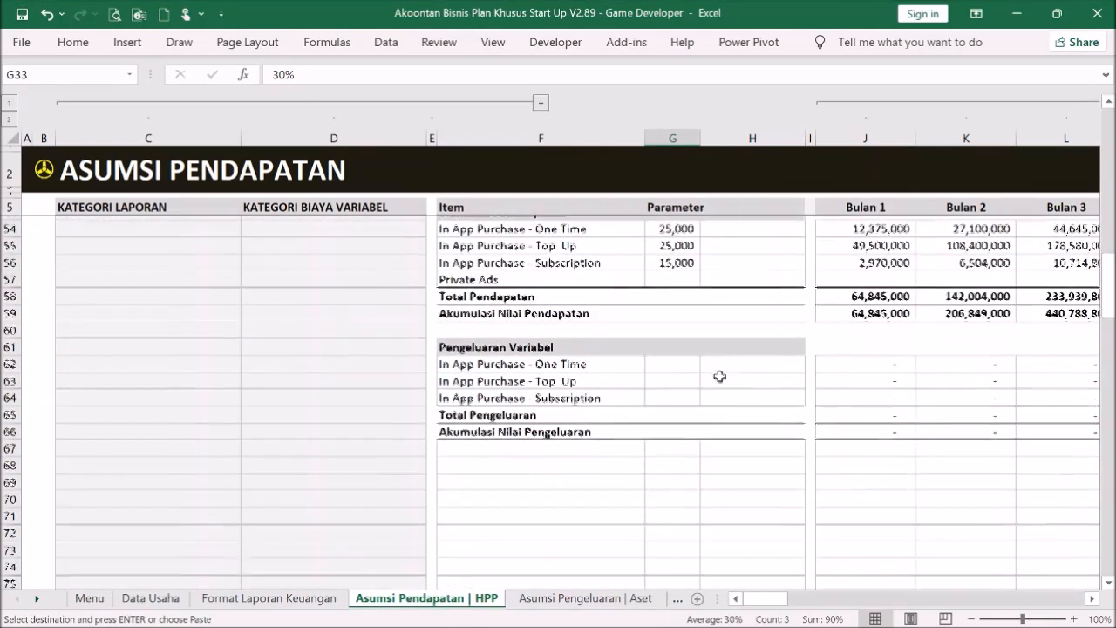
click(671, 360)
right_click(667, 365)
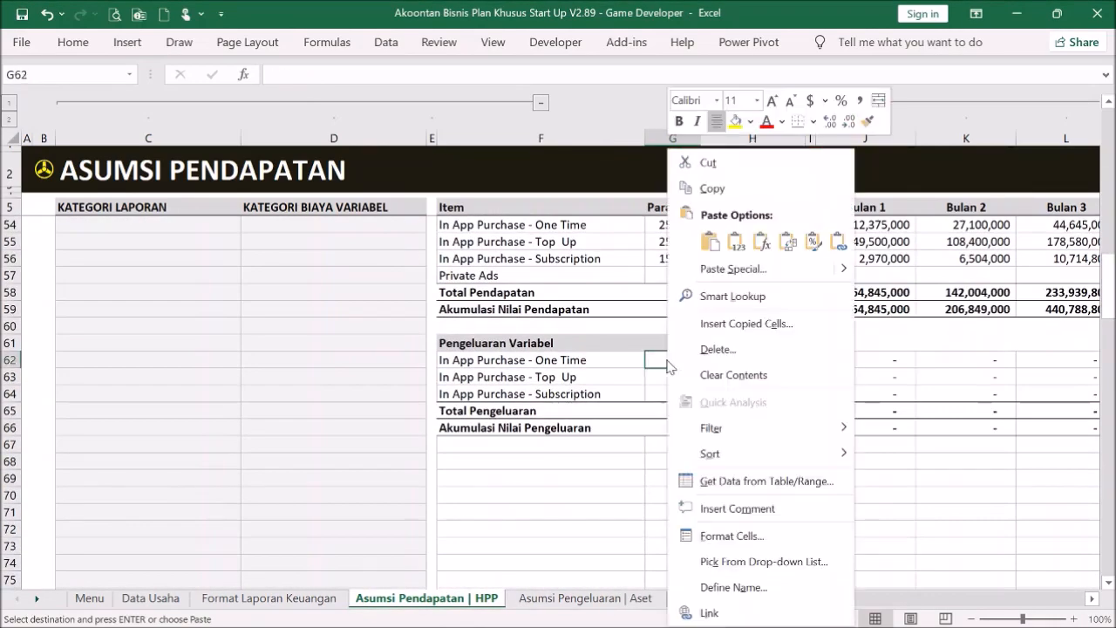
click(736, 241)
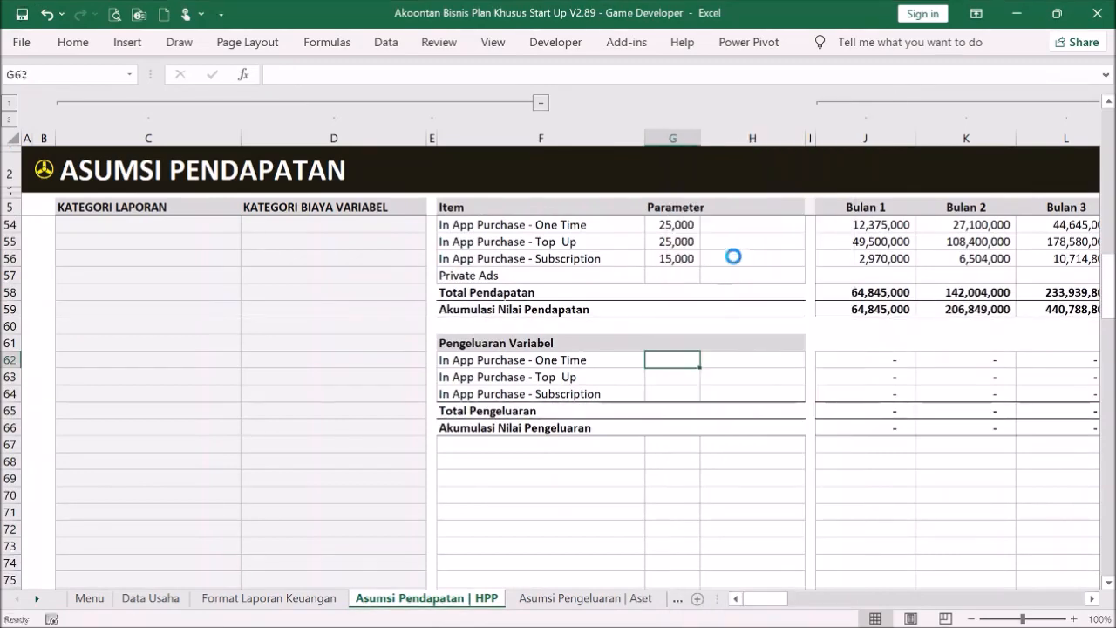
click(740, 360)
- Copy the One Time Purchase, Top Up, Subscription Bulanan and Iklan report categories as values to Apple's Transaksi - Pendapatan rows
scroll(796, 359, up, 4)
scroll(796, 359, up, 8)
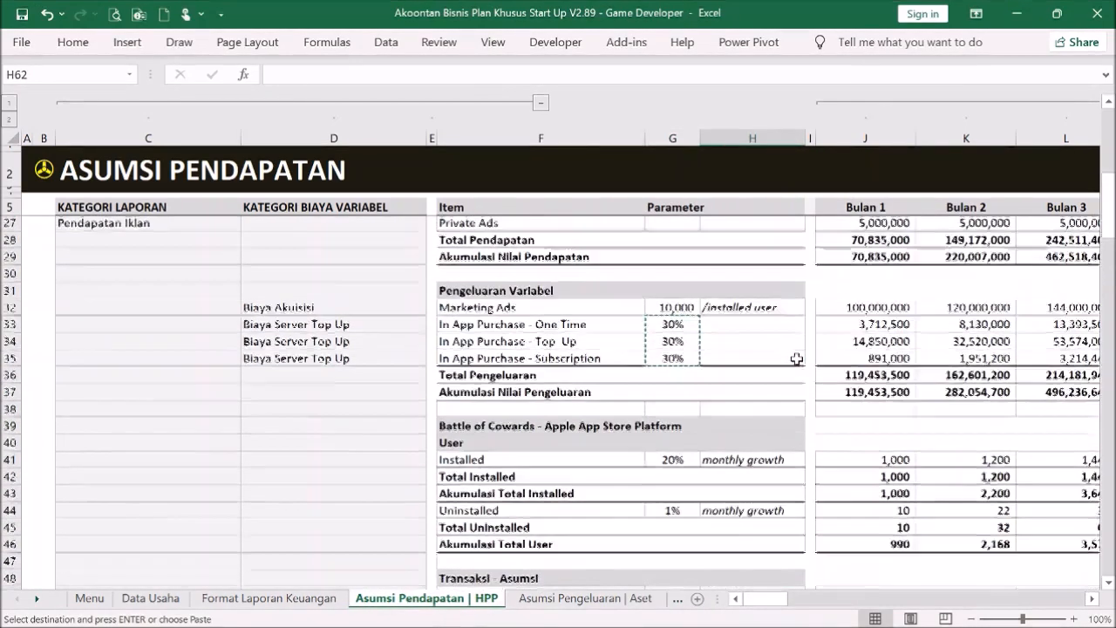
drag(206, 308, 213, 362)
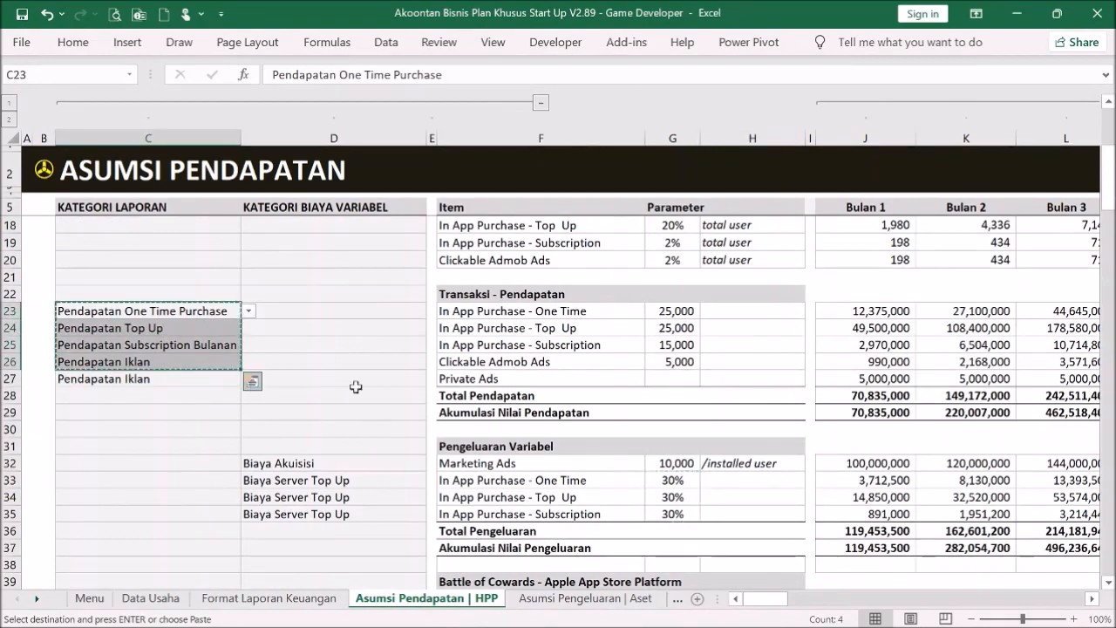
scroll(438, 331, down, 6)
scroll(502, 454, down, 2)
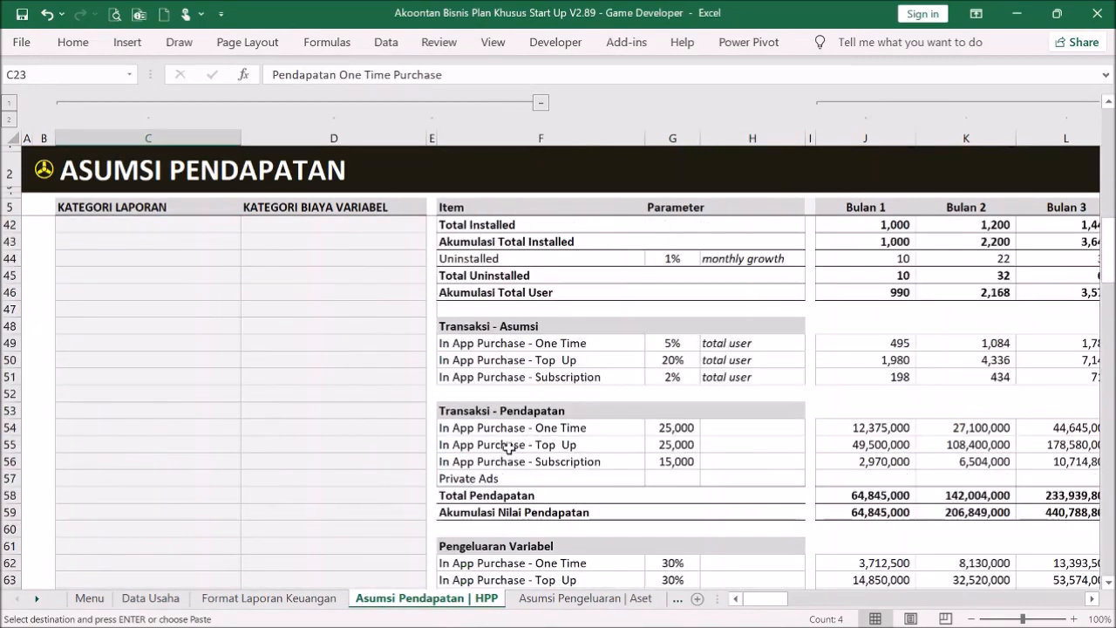
click(155, 426)
right_click(155, 426)
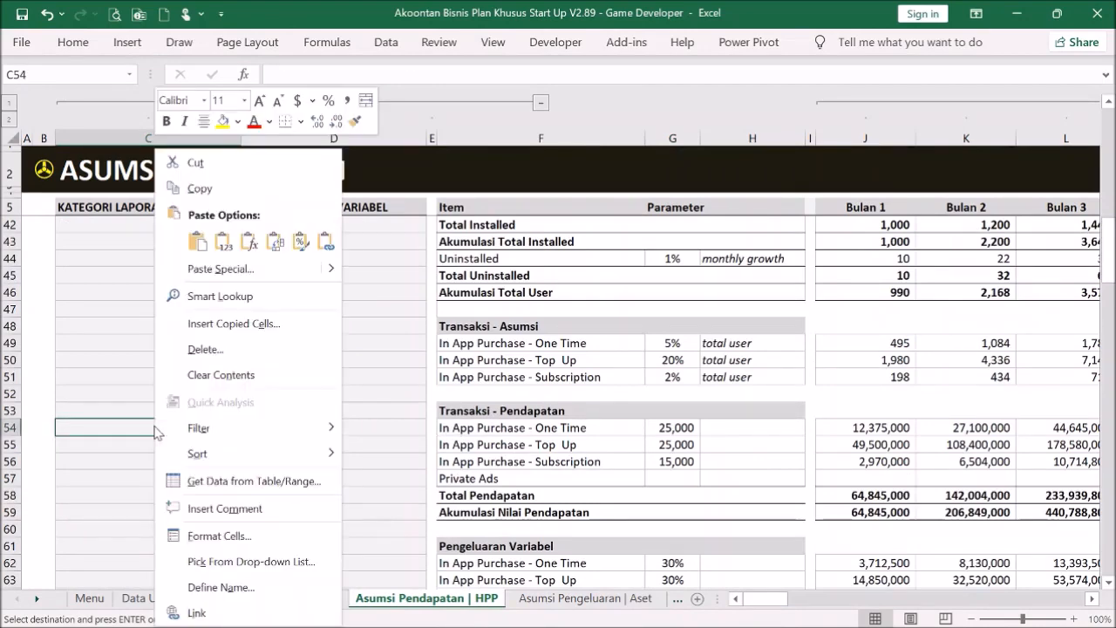
click(223, 244)
click(361, 527)
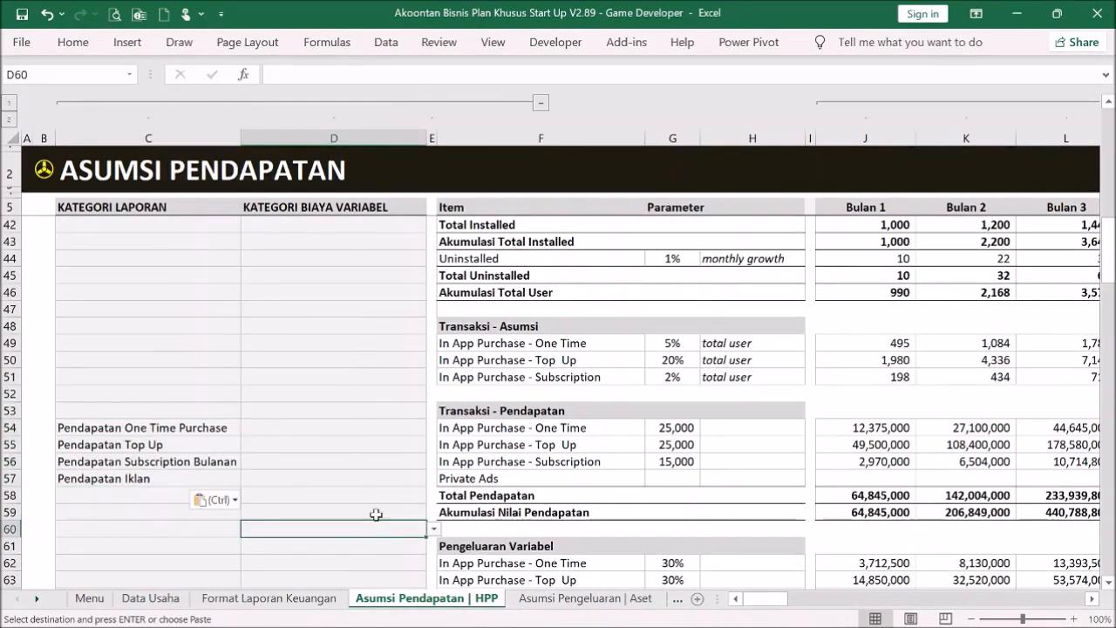
- Copy the three Biaya Server Top Up variable cost categories as values to the In App Purchase rows of Apple's Pengeluaran Variabel
scroll(375, 453, up, 7)
drag(331, 410, 316, 457)
scroll(373, 443, down, 10)
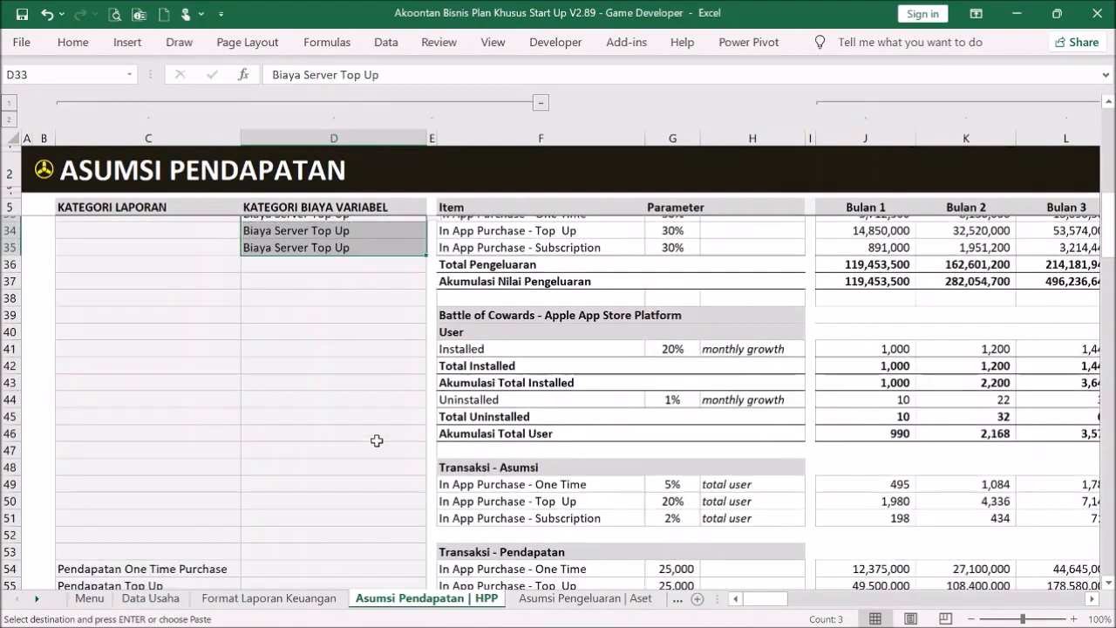
click(375, 411)
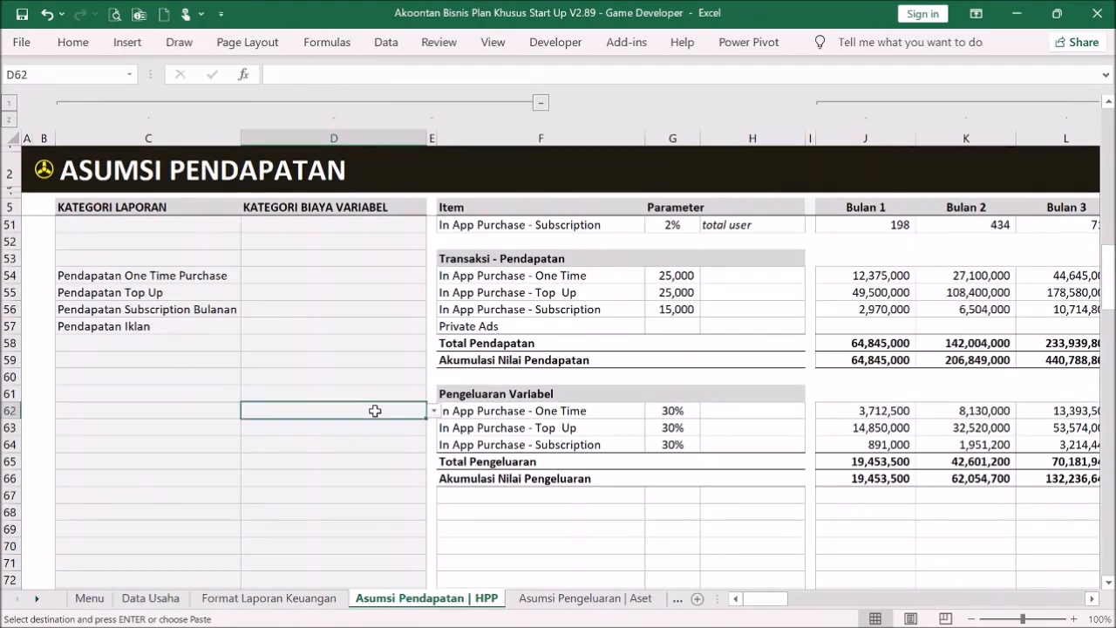
right_click(375, 411)
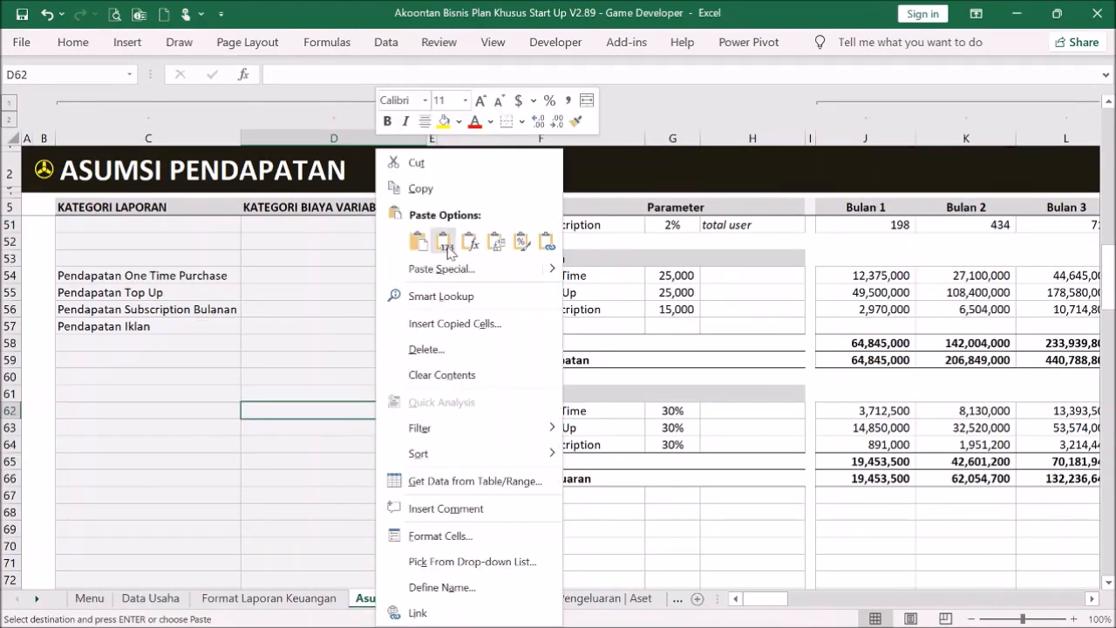
click(446, 244)
click(403, 438)
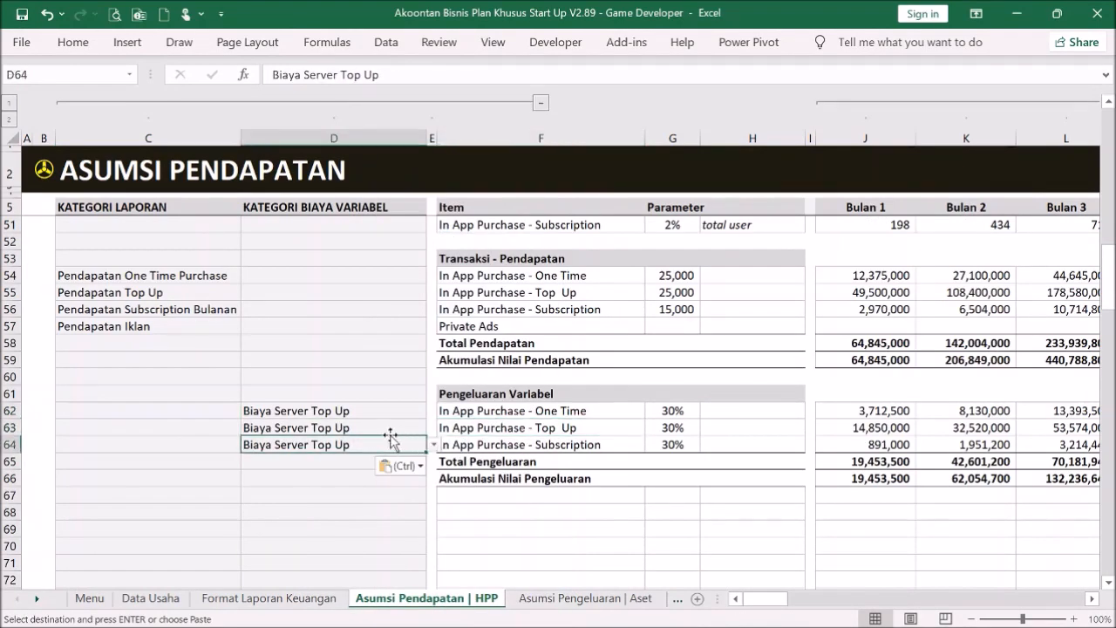
scroll(361, 438, up, 5)
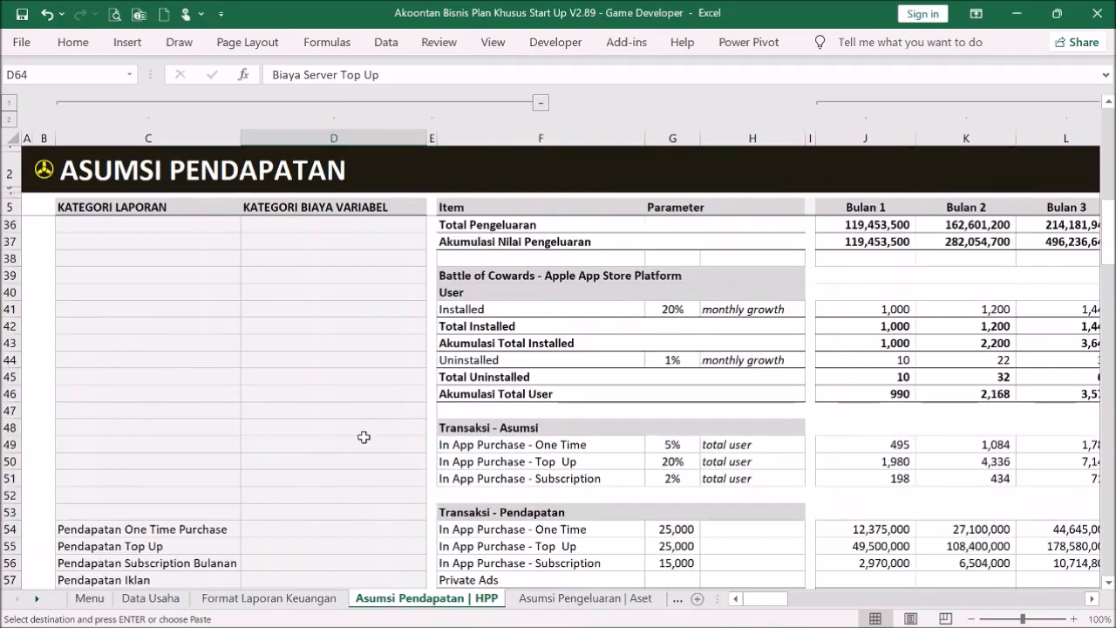
key(ctrl+v)
click(321, 513)
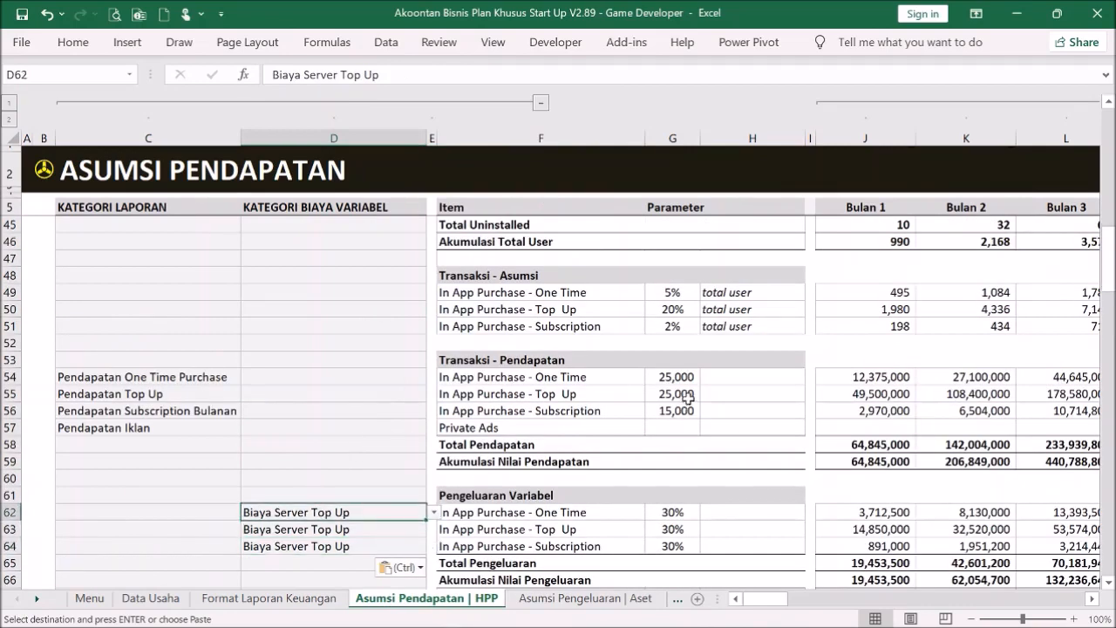
- Open the Penerimaan | Pengeluaran Kas projection through the main menu and review the monthly cash receipts, expenses and balance
scroll(689, 393, up, 13)
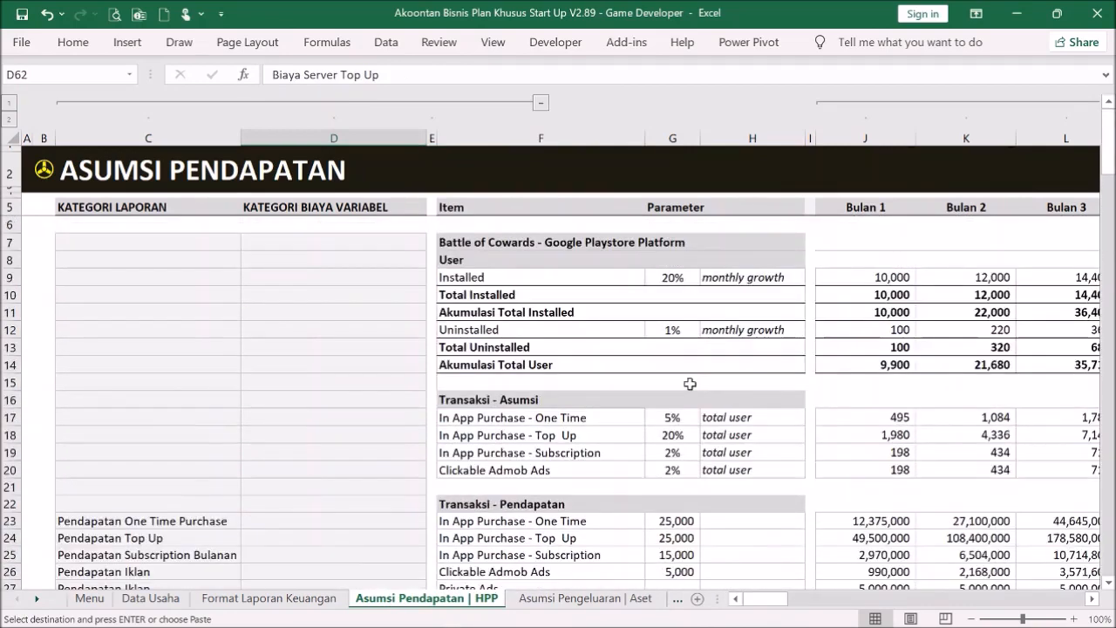
click(43, 170)
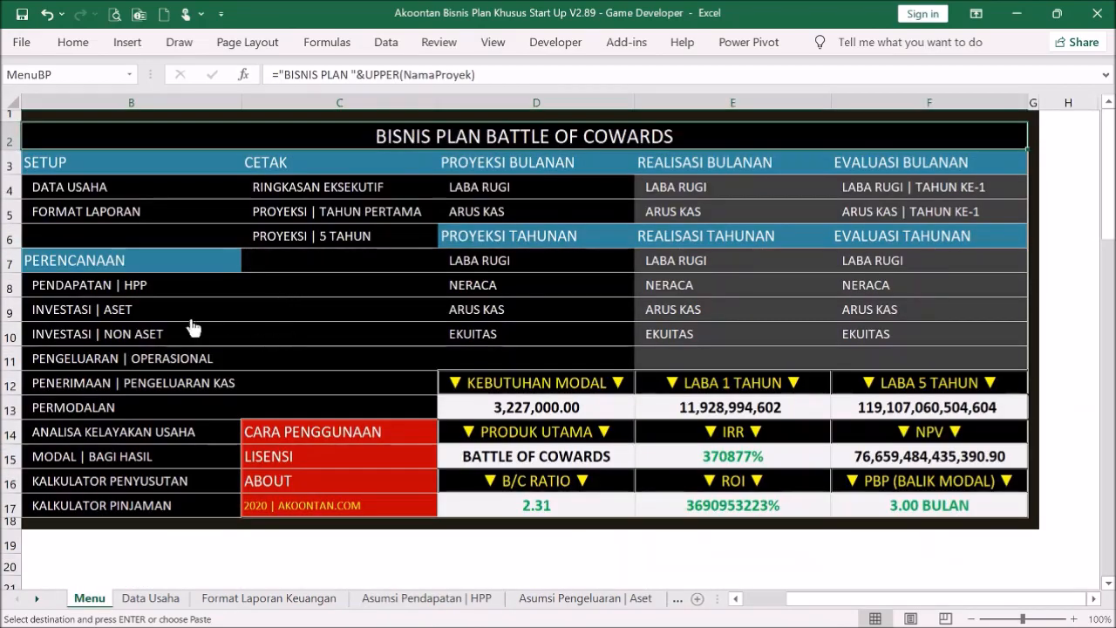
click(174, 385)
scroll(504, 350, down, 1)
scroll(503, 350, down, 4)
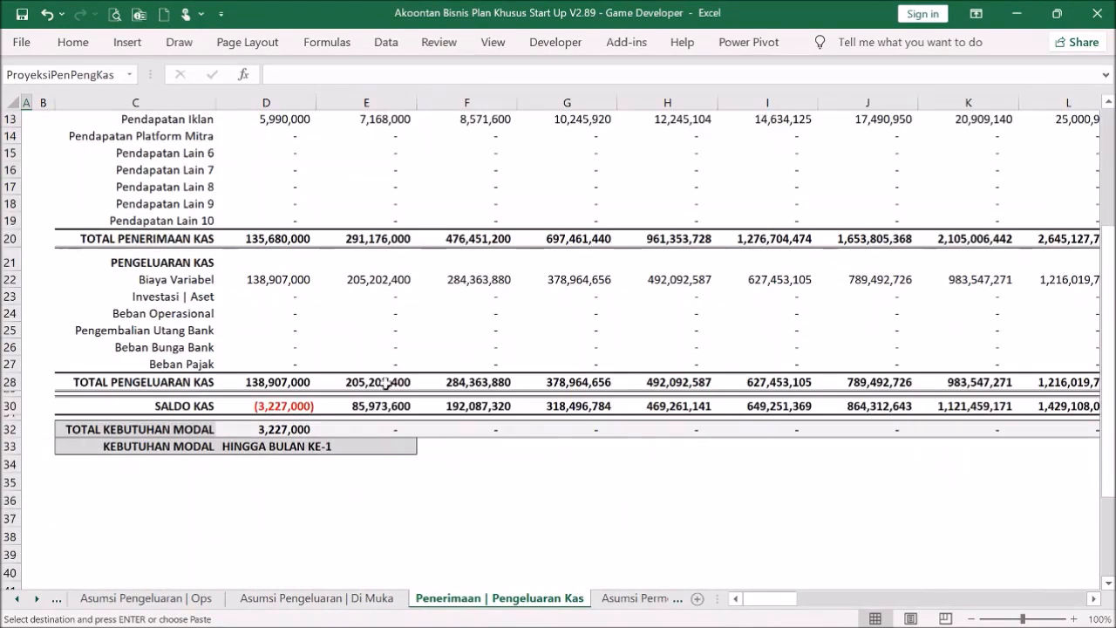
scroll(384, 406, up, 4)
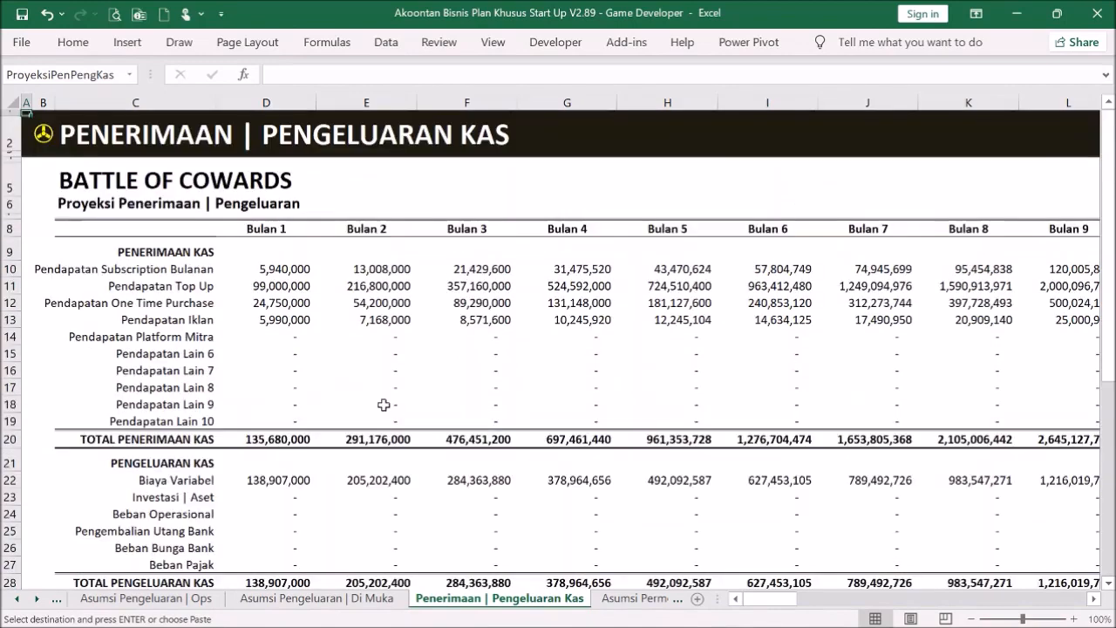
- Return to the main menu, open the Investasi | Aset planning sheet and select the first asset name cell in Daftar Pembelian Aset
click(45, 137)
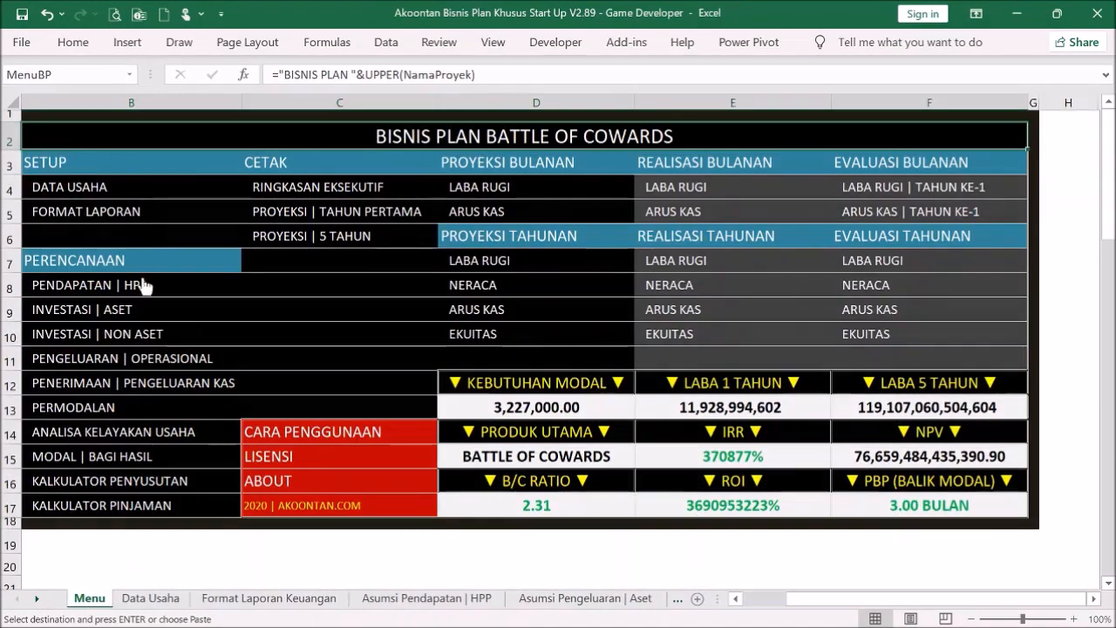
click(132, 313)
click(362, 253)
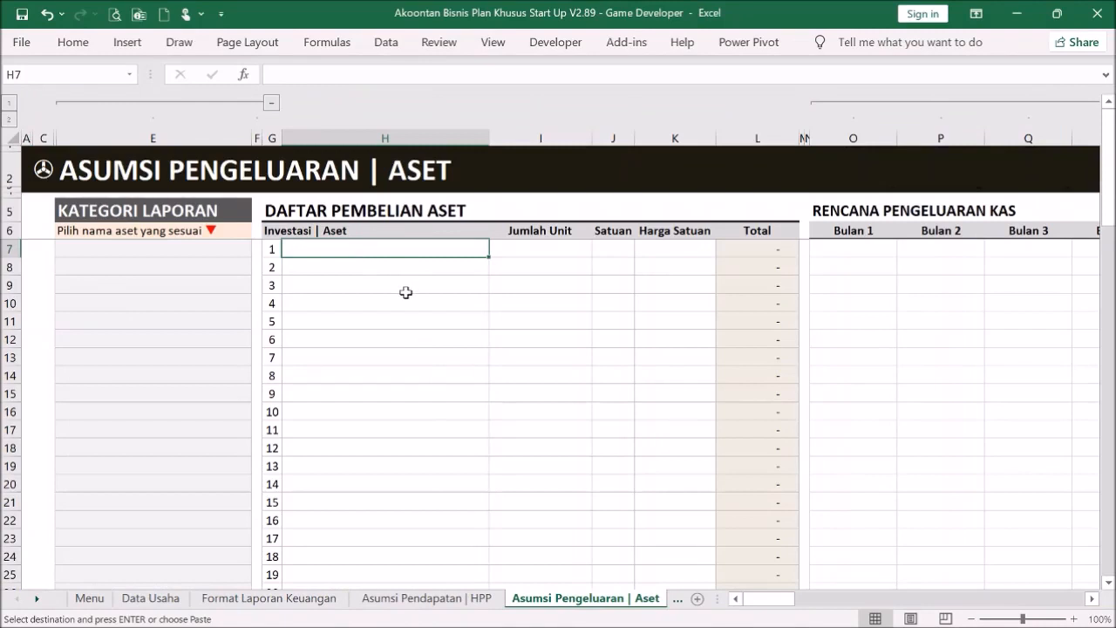
- Switch to the Game Developer - Contoh workbook and open its Investasi | Aset sheet to view the example asset purchases
mouse_move(366, 625)
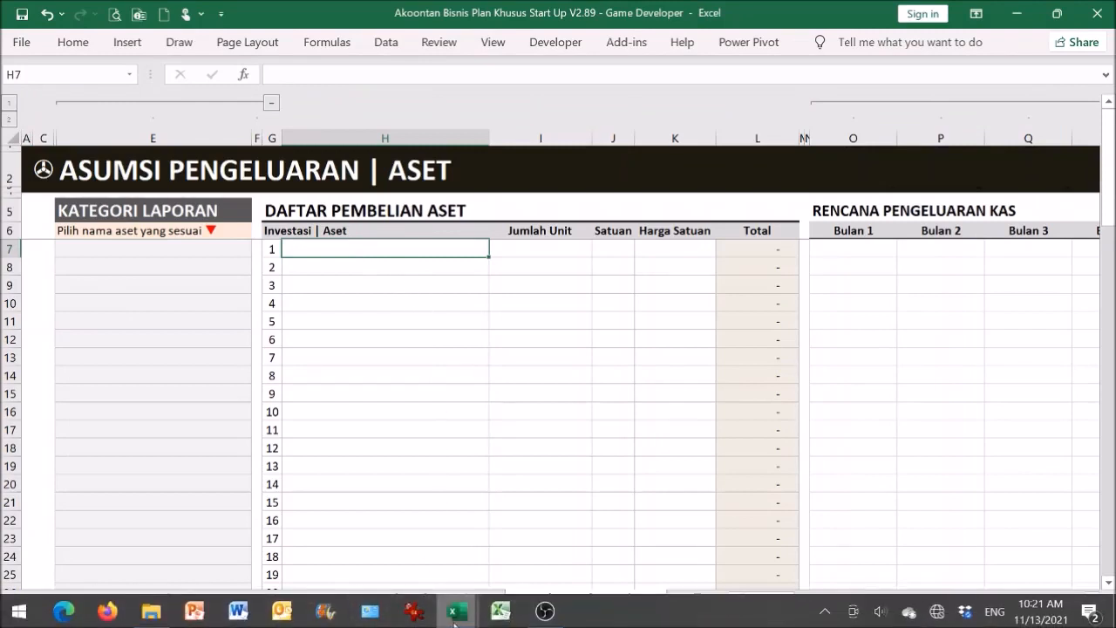
mouse_move(453, 615)
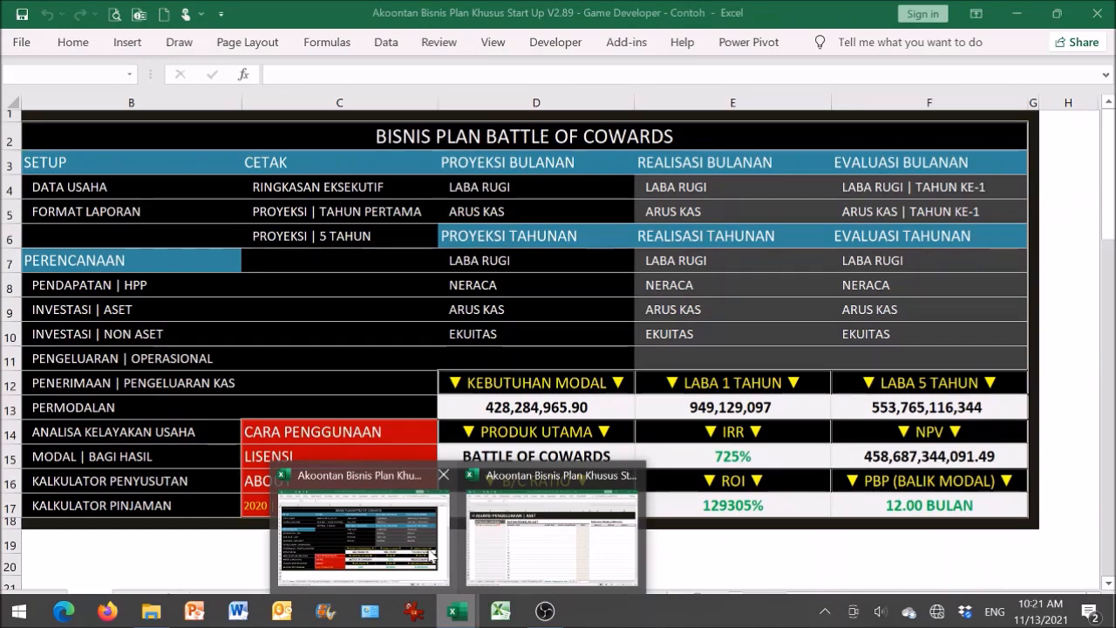
click(432, 553)
click(142, 315)
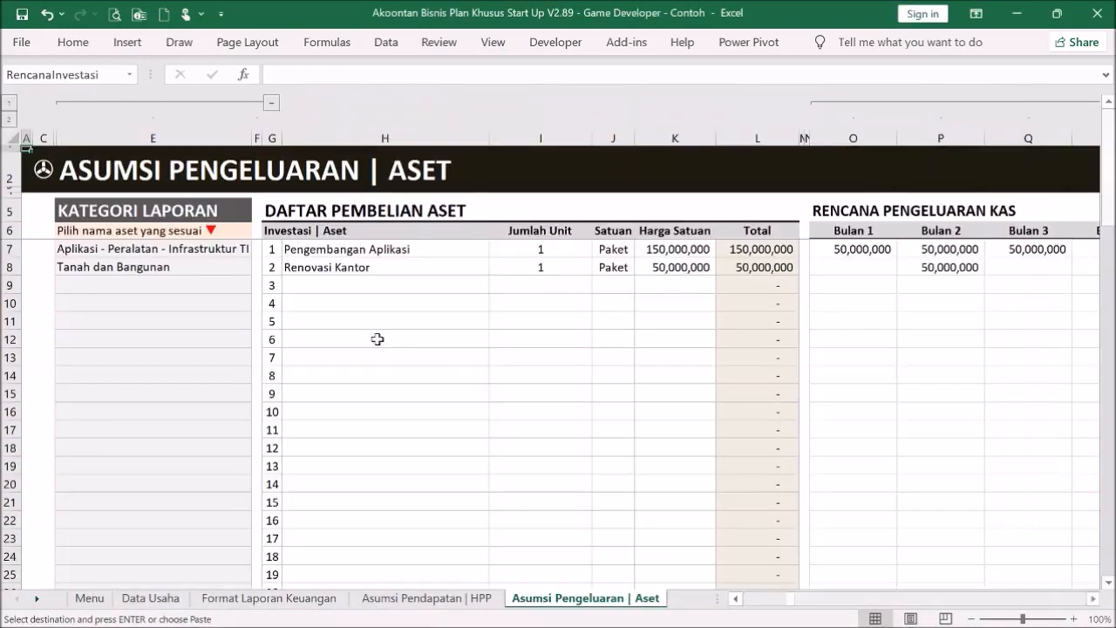
drag(369, 248, 643, 358)
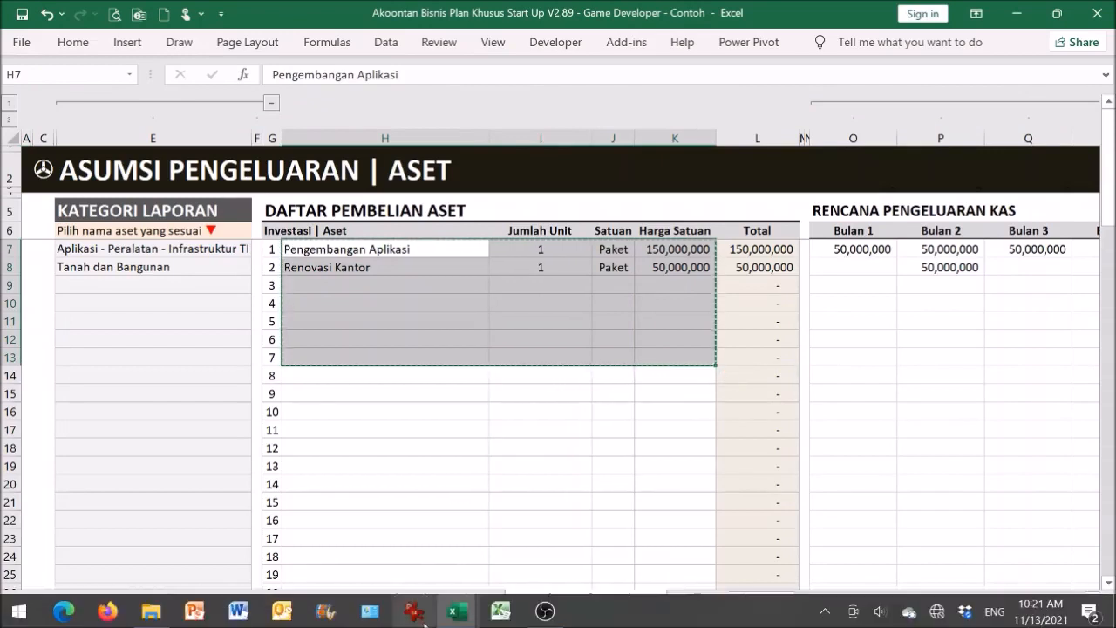
click(452, 615)
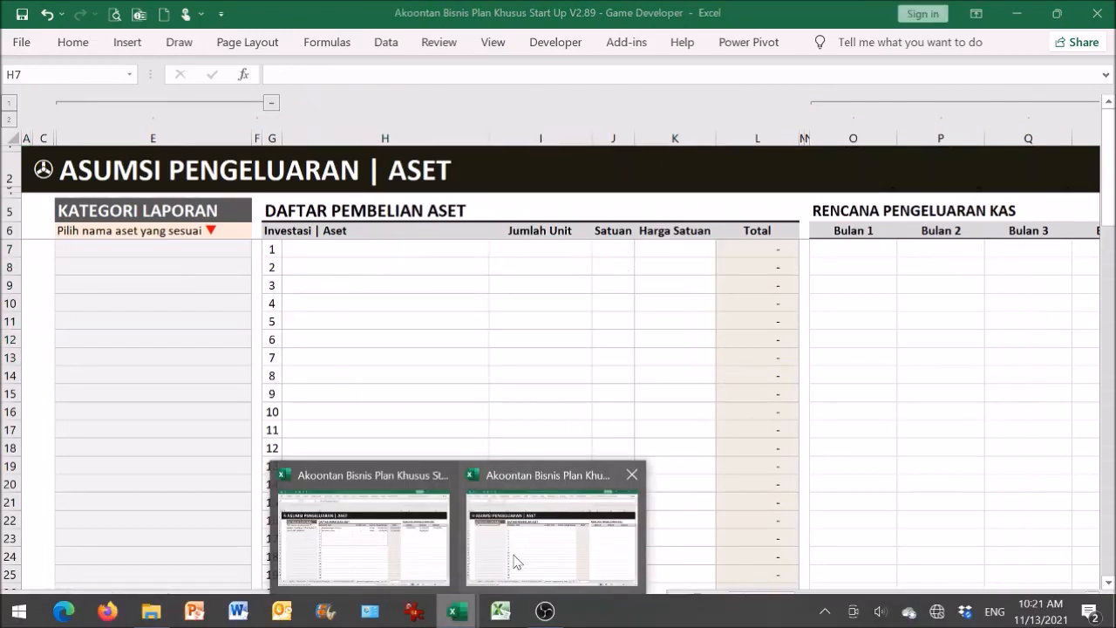
click(494, 581)
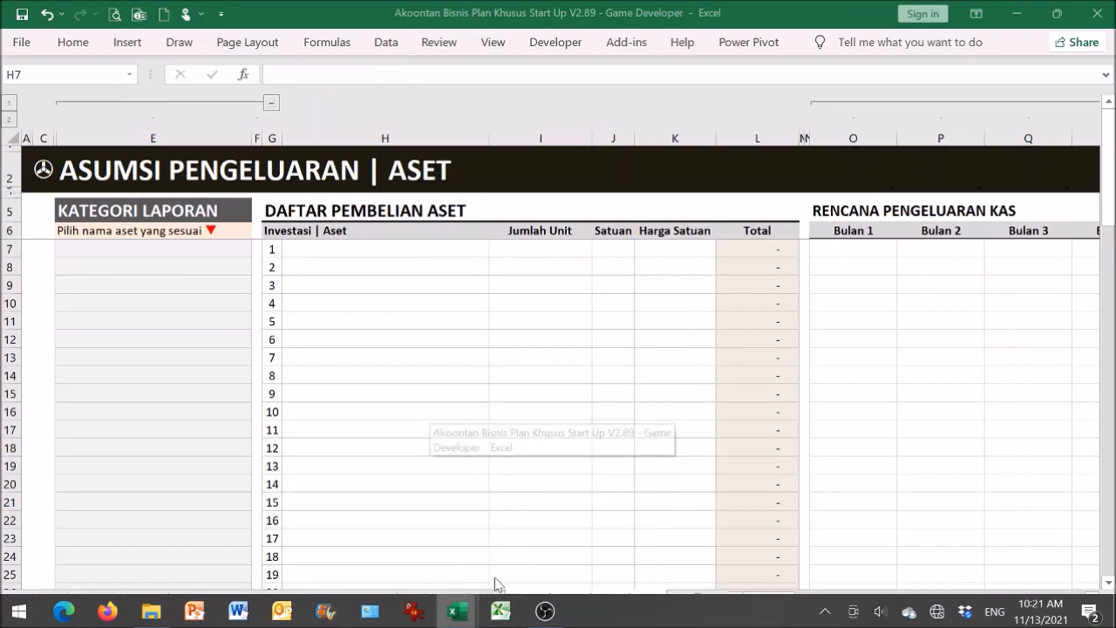
click(453, 615)
click(443, 549)
click(526, 433)
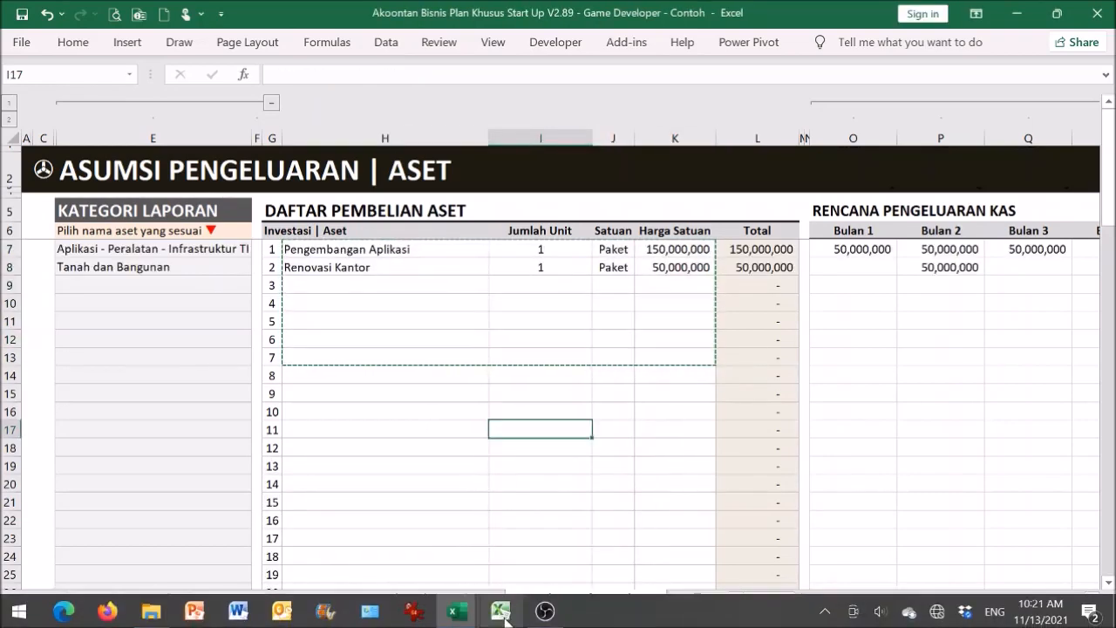
- Switch to the blank Game Developer workbook and enter Pengembangan Aplikasi as the first asset with a Harga Satuan of 300,000,000
click(453, 612)
click(546, 558)
click(541, 391)
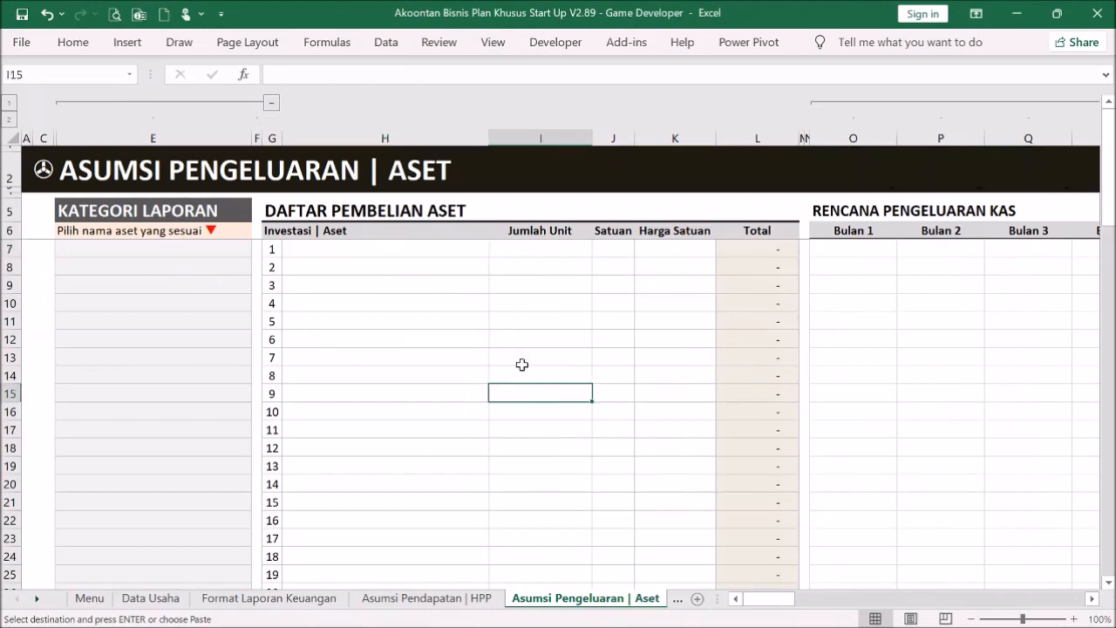
click(423, 253)
text(Pen)
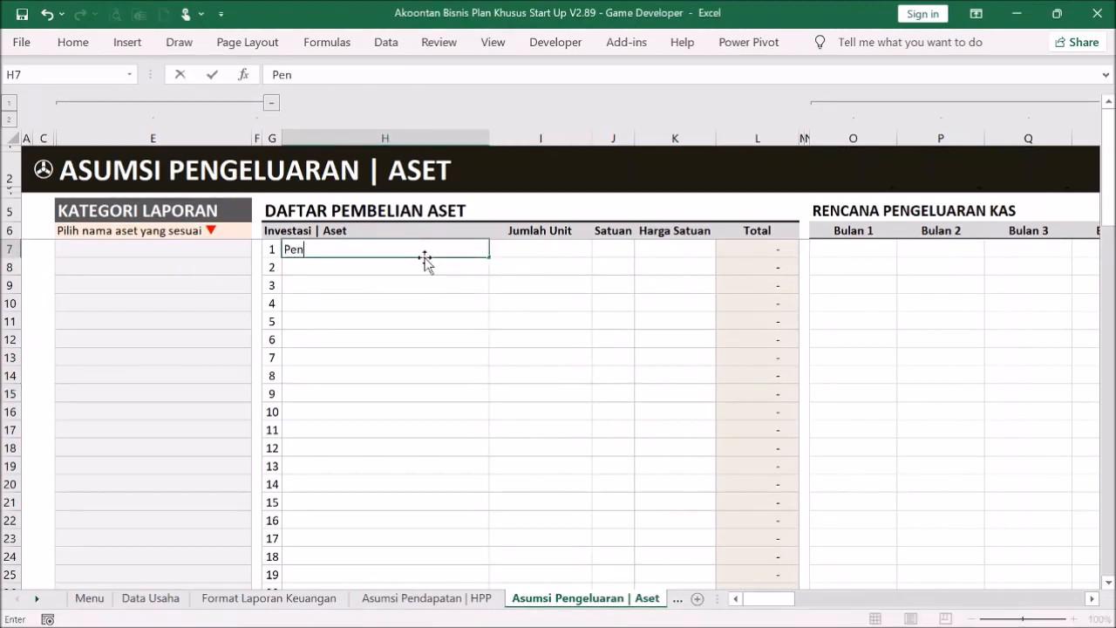
text(gembangan Aplikasi)
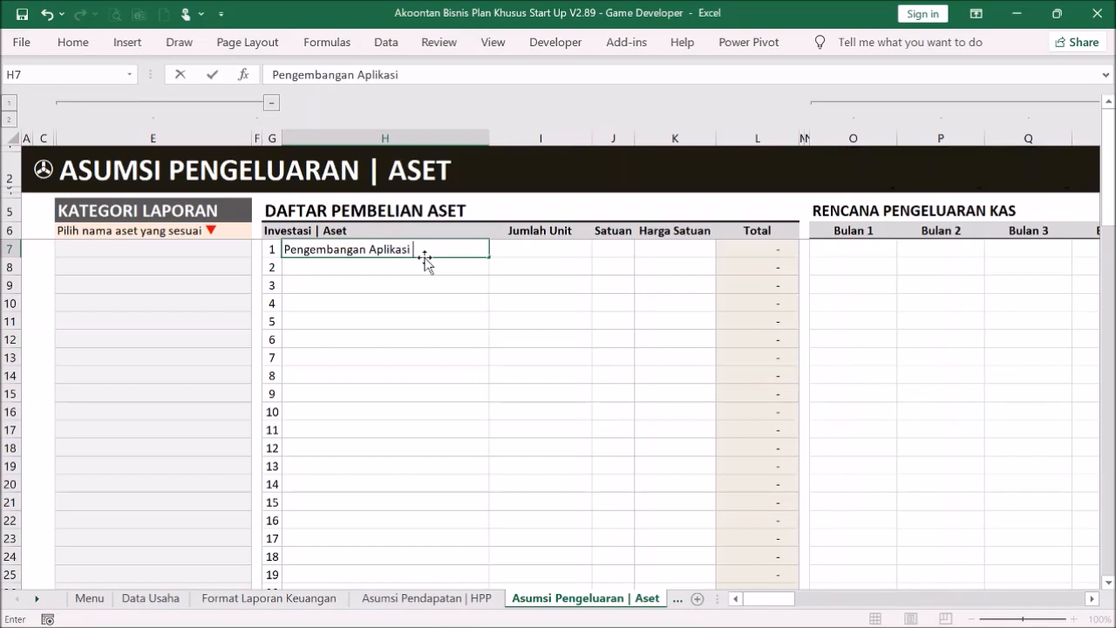
key(Return)
click(650, 250)
text(300,000,000)
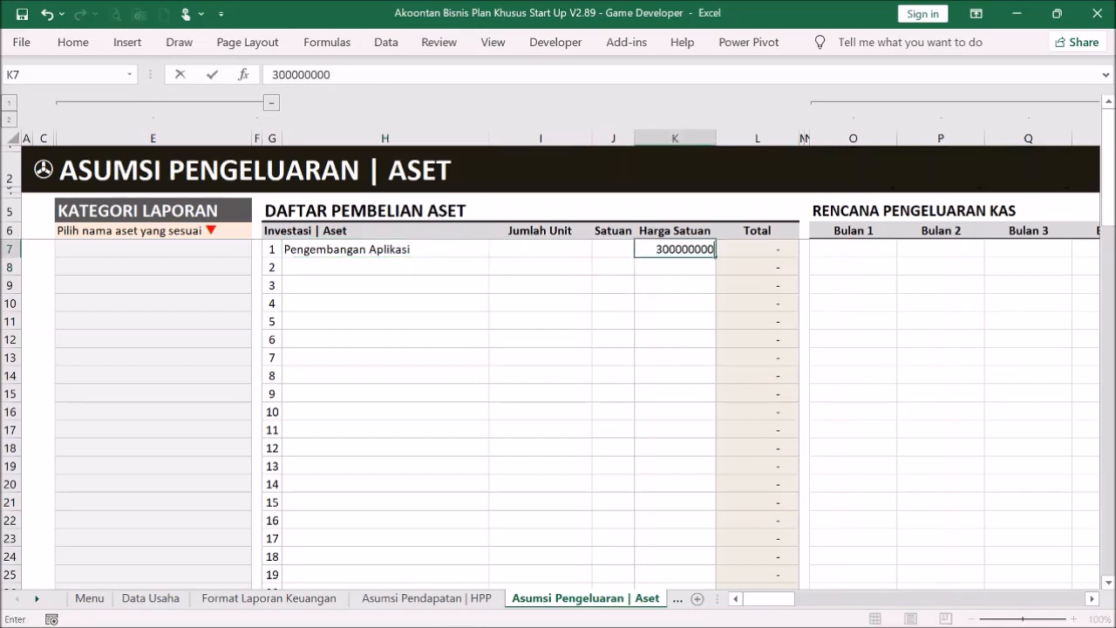
key(Return)
- List Renovasi Kantor, Komputer and Printer as assets 2 to 4 in the asset purchase list
click(451, 270)
text(Re)
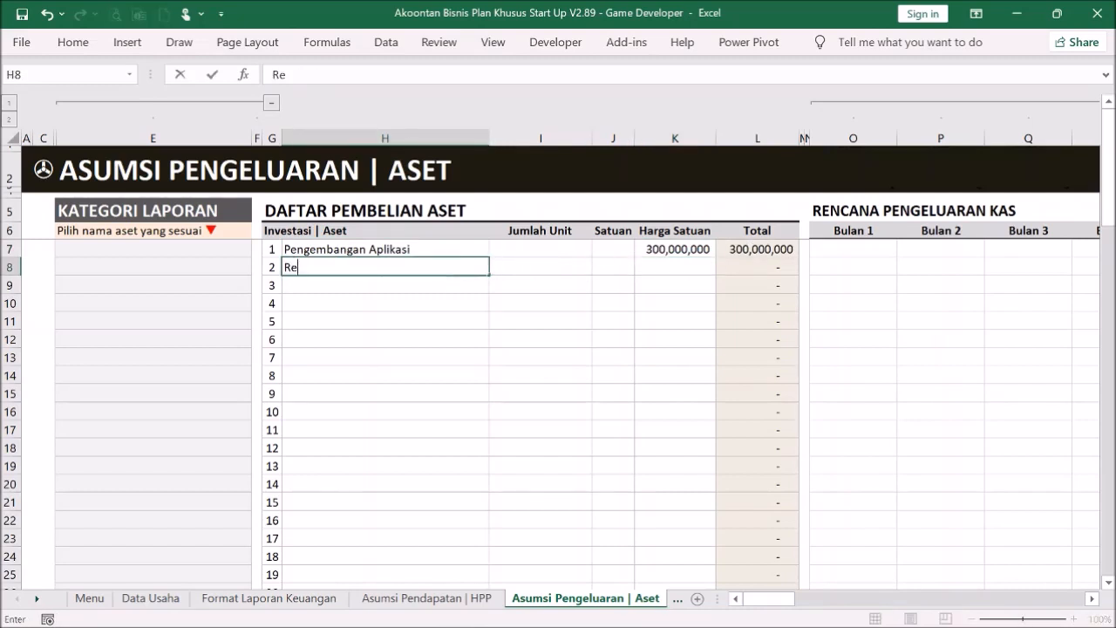
text(novasi Kantor)
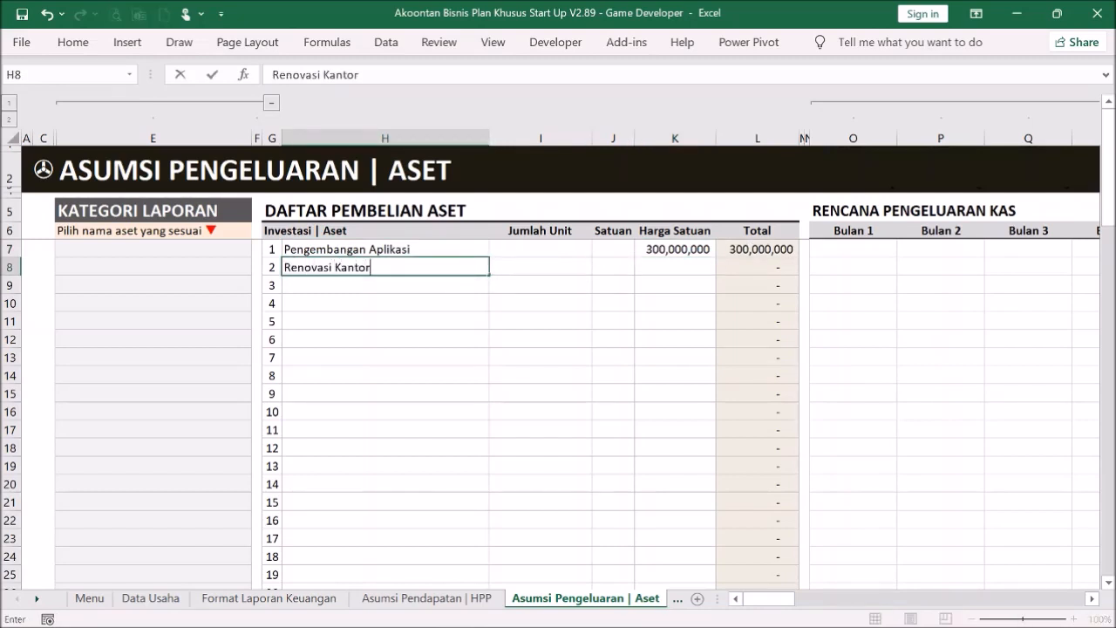
key(Return)
text(Komputer)
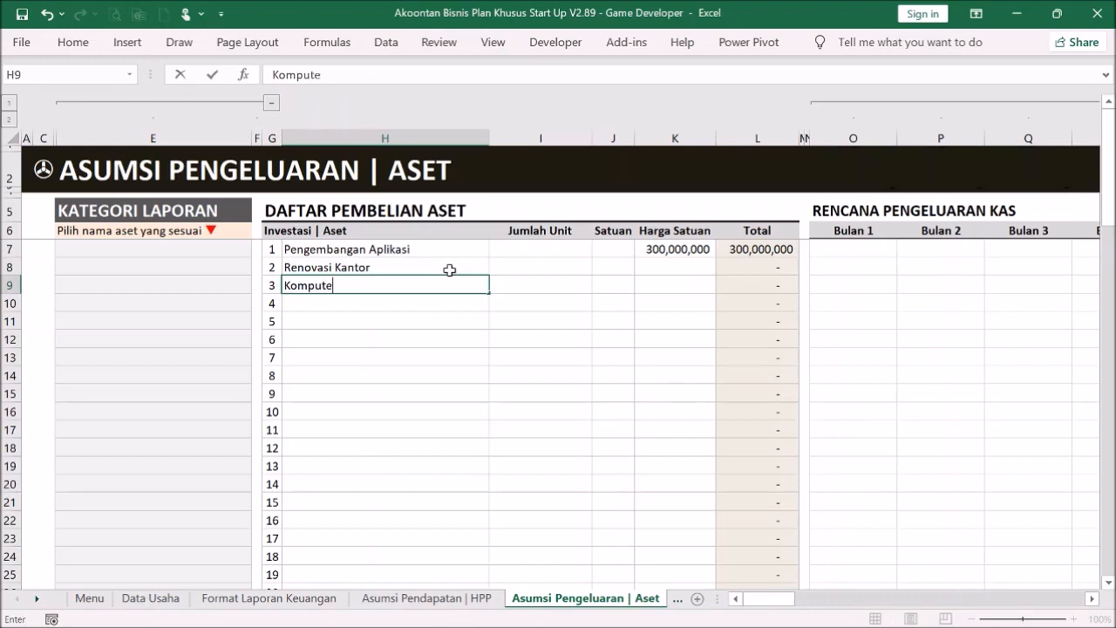
key(Return)
text(Printe)
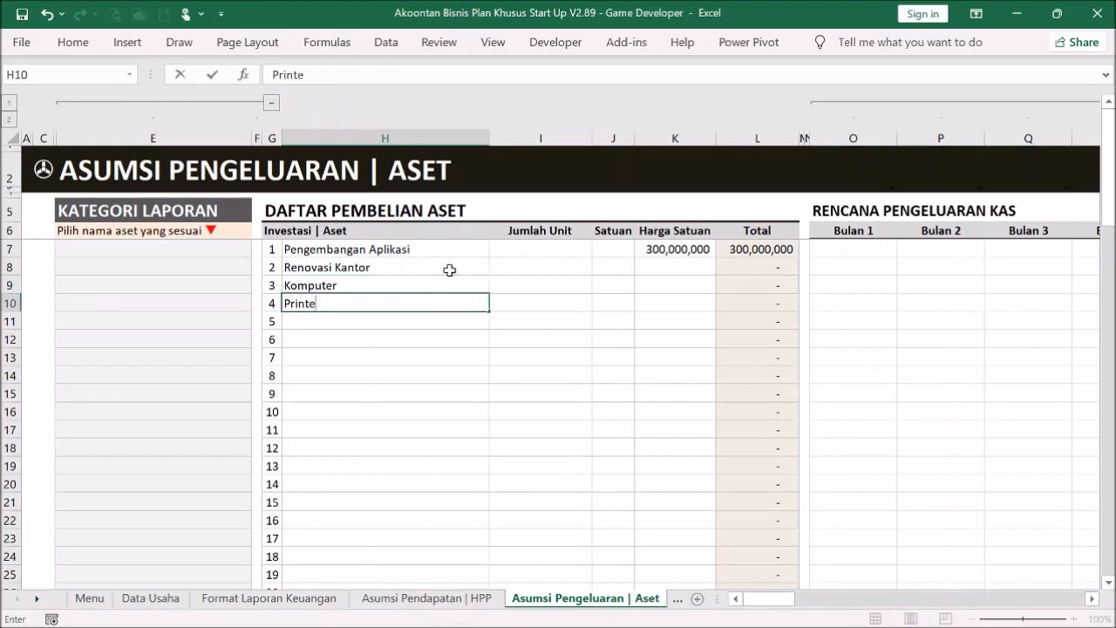
text(r)
key(Return)
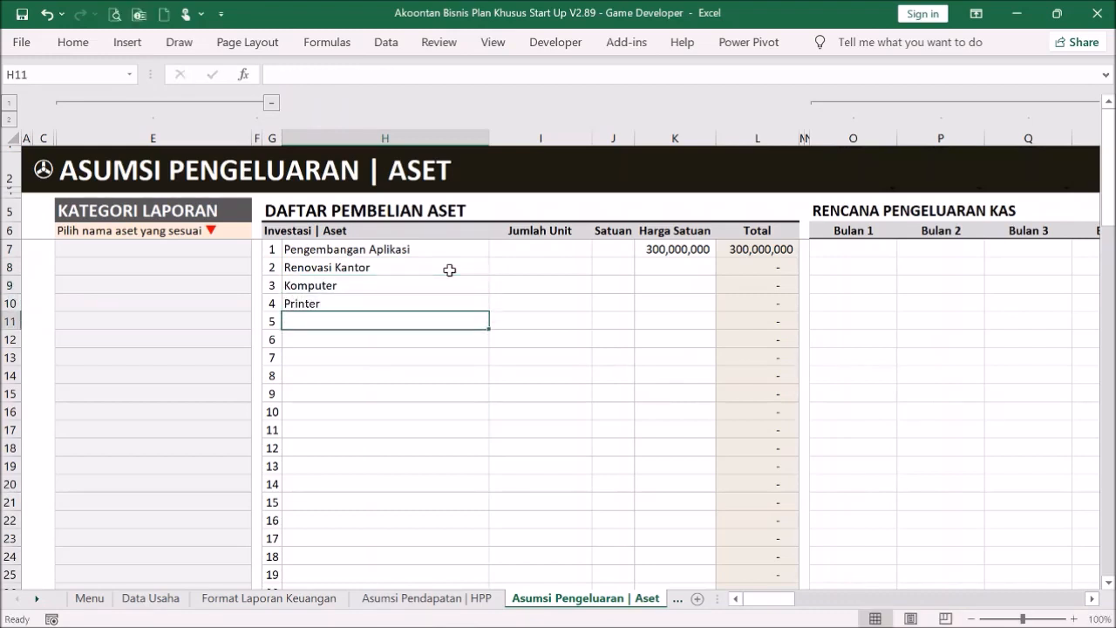
- Set the Harga Satuan of Renovasi Kantor to 200,000,000
click(644, 271)
text(200,000,000)
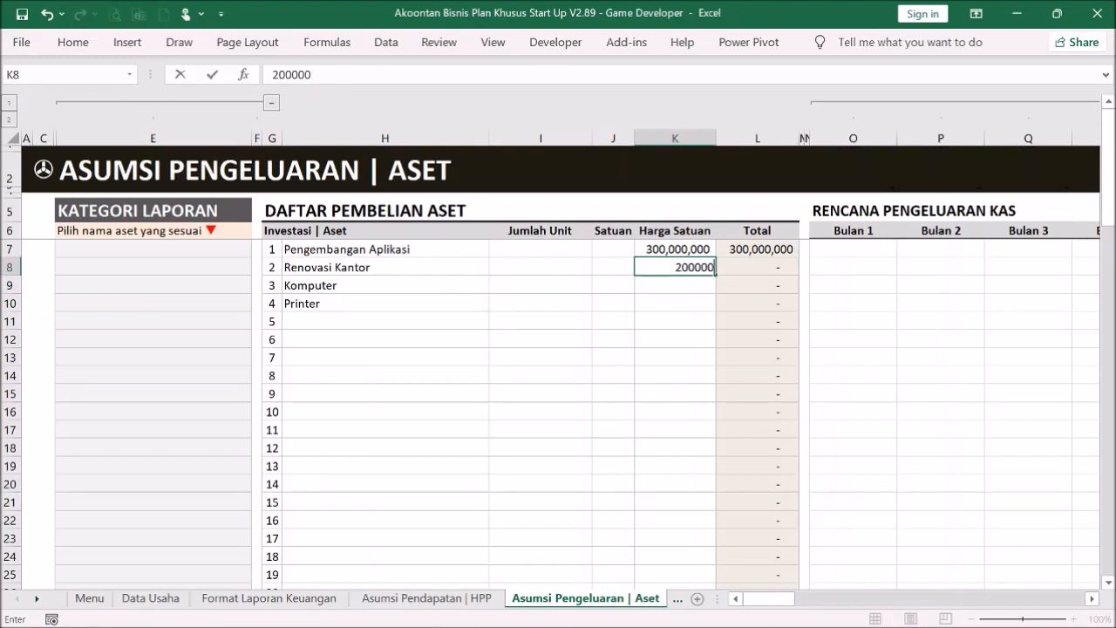
key(Return)
- Enter a quantity of 10 with the Satuan Unit for Komputer, and widen the Satuan column
click(565, 279)
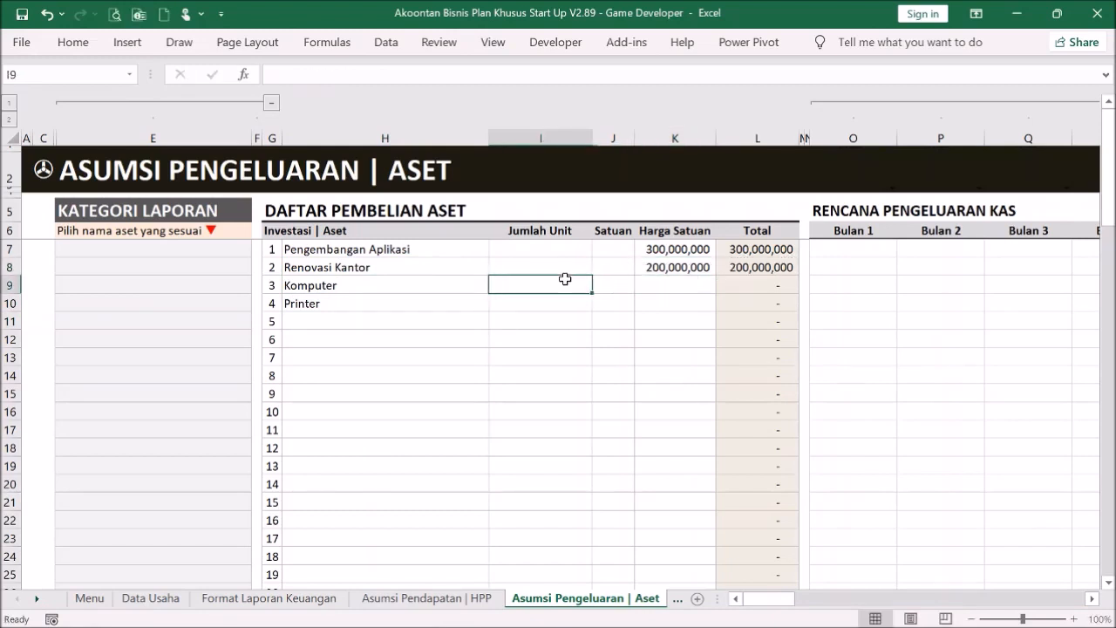
text(10)
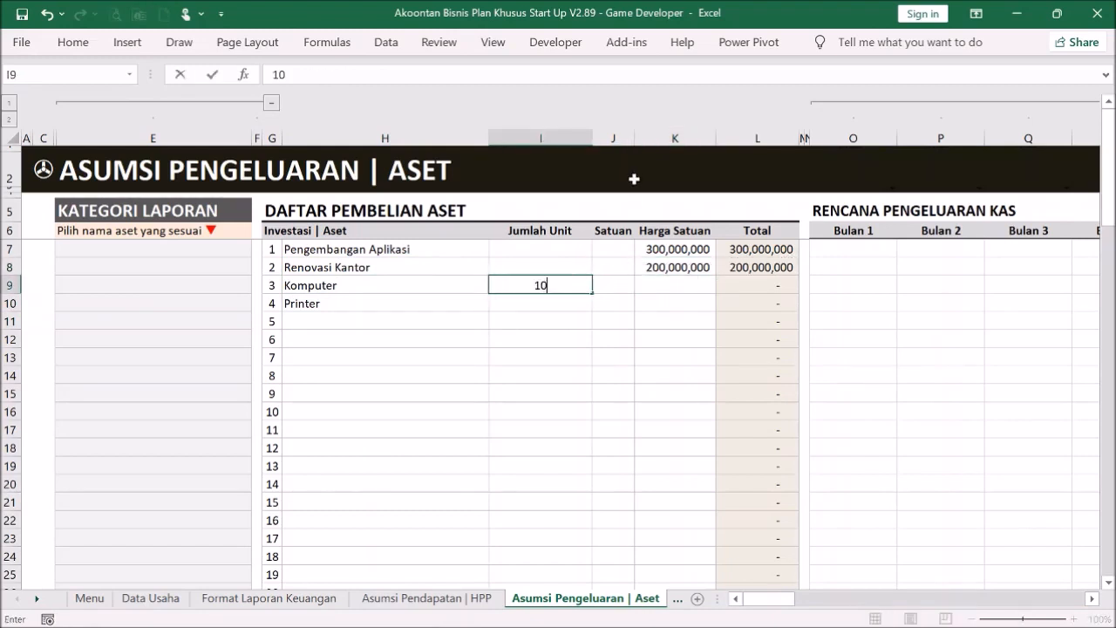
key(Return)
drag(642, 132, 723, 132)
click(640, 287)
text(Unit)
key(Return)
- Enter a Jumlah Unit of 2 and the Satuan Unit for the Printer row
click(553, 304)
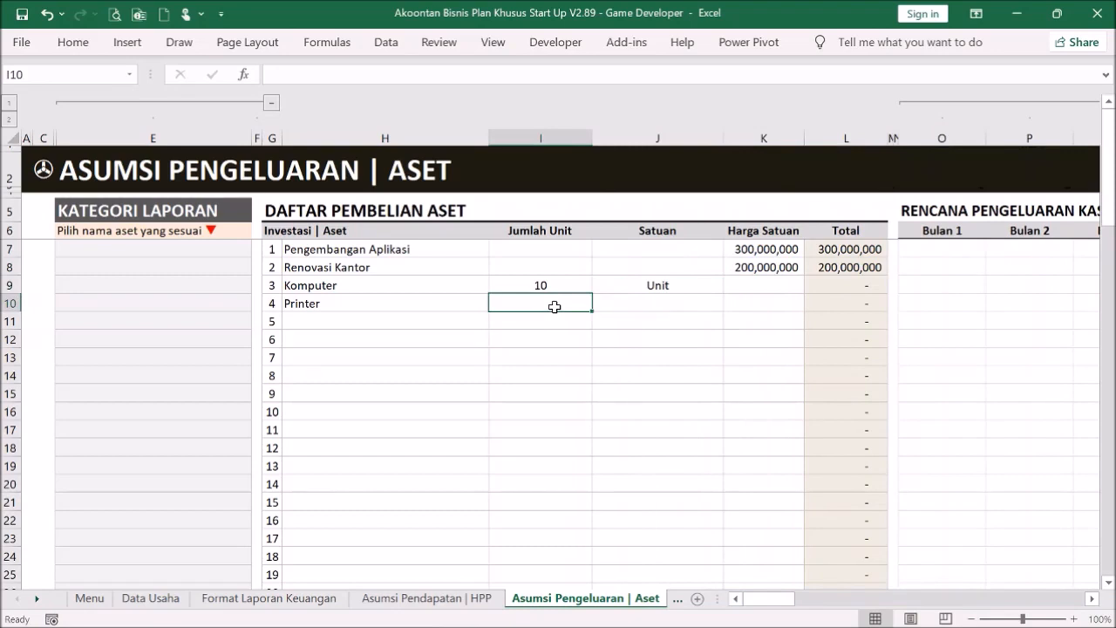
text(2)
click(642, 299)
double_click(656, 303)
text(Unit)
key(Return)
- Set the Harga Satuan to 15,000,000 for Komputer and 2,000,000 for Printer
click(750, 283)
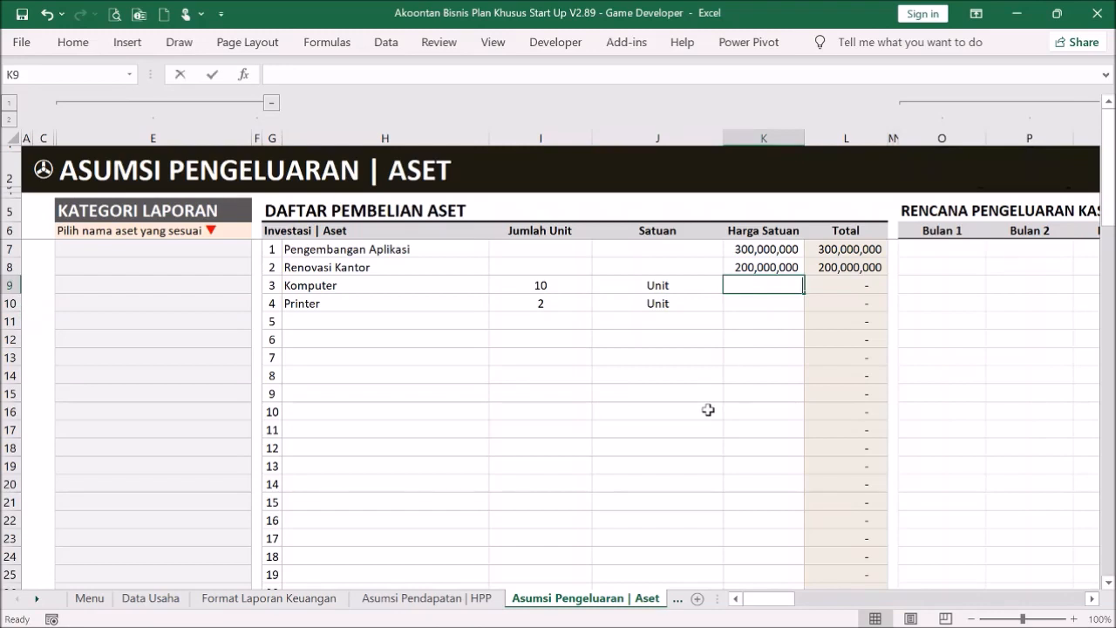
text(1)
text(50,000,000)
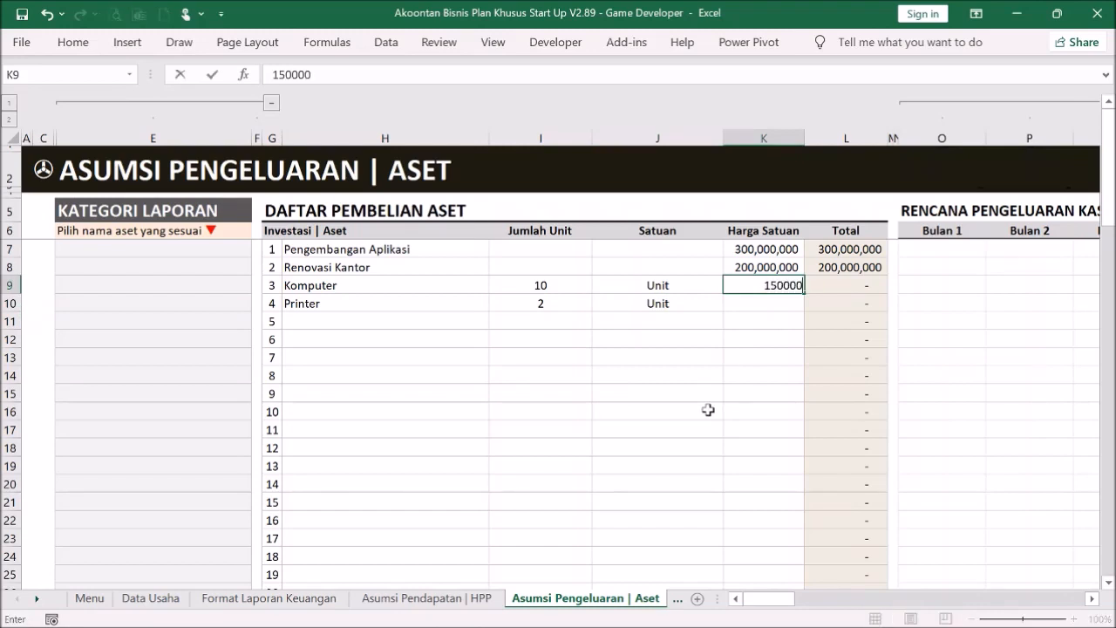
key(Return)
text(2,000,000)
key(Return)
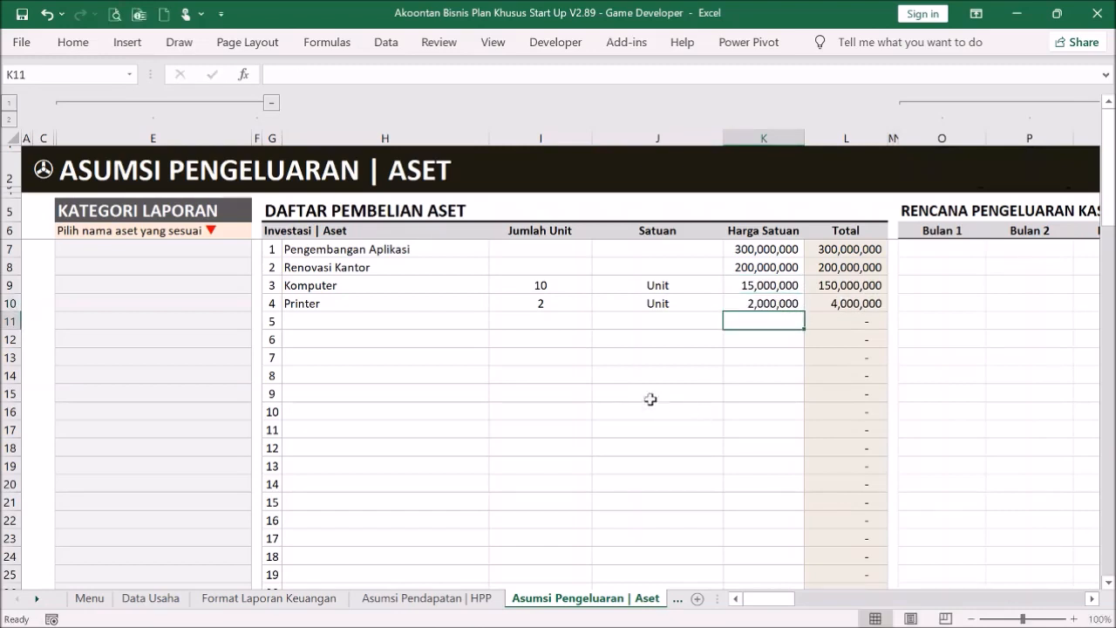
- Copy the Total figures of the four assets and paste them as values into Bulan 1 of the cash expenditure plan
drag(770, 251, 785, 307)
key(ctrl+c)
drag(829, 249, 829, 304)
key(ctrl+c)
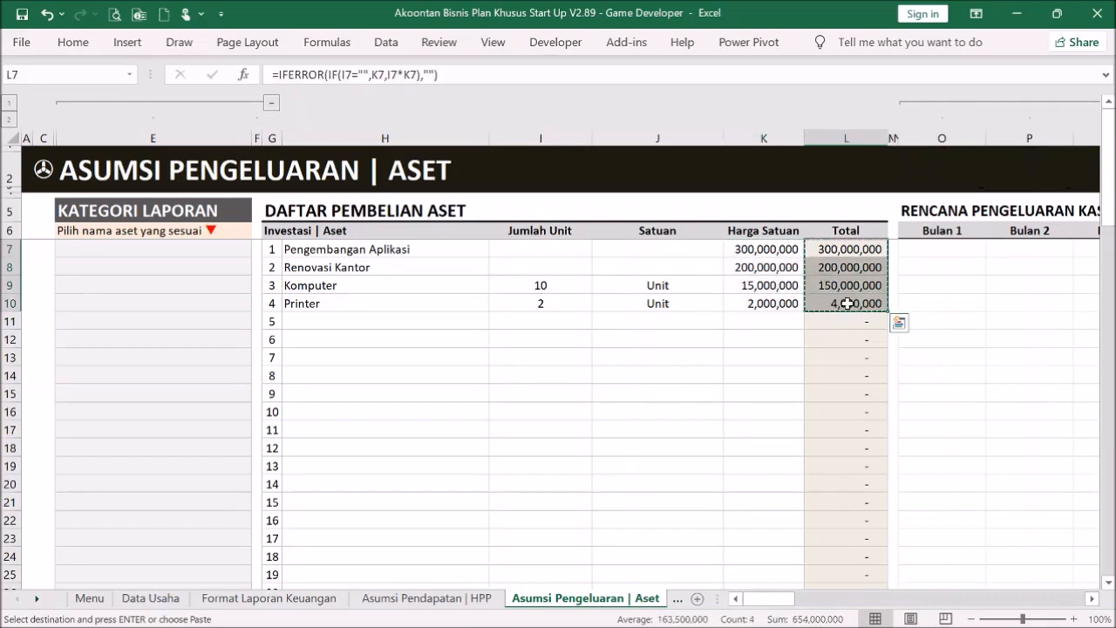
click(942, 250)
right_click(942, 249)
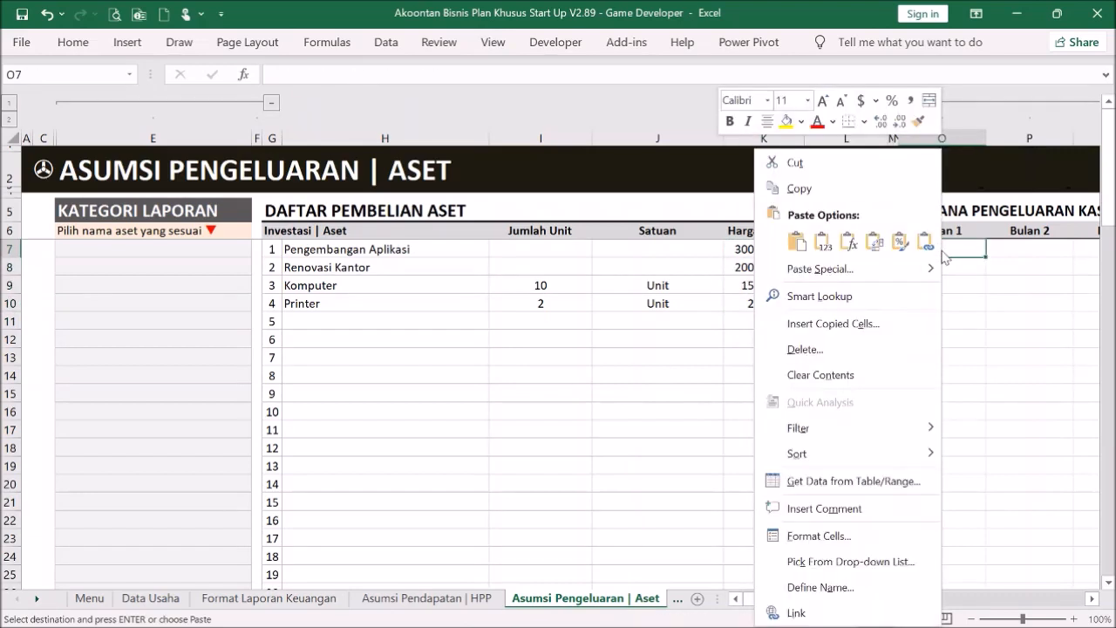
click(821, 242)
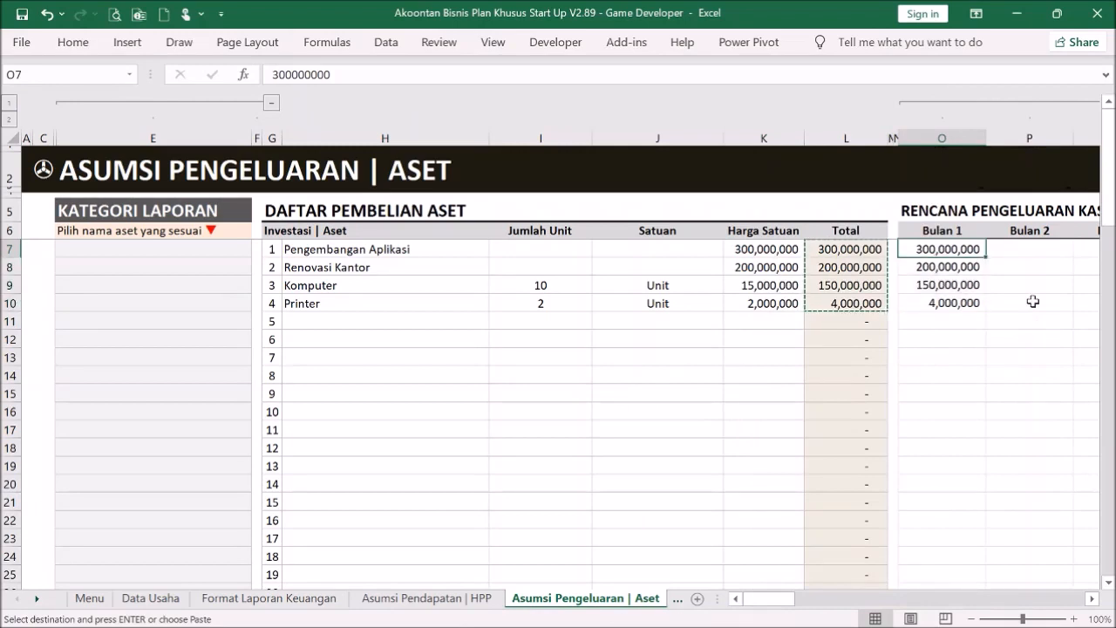
- Set the Bulan 1 expenditure for Pengembangan Aplikasi to 100,000,000
text(10000000)
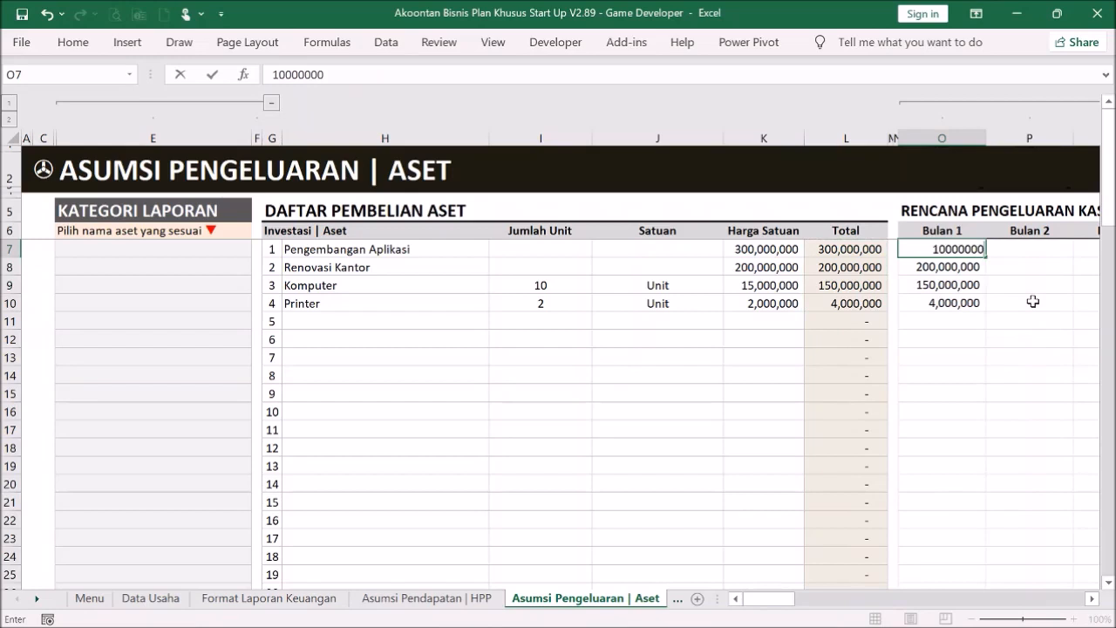
key(ctrl+Return)
key(Down)
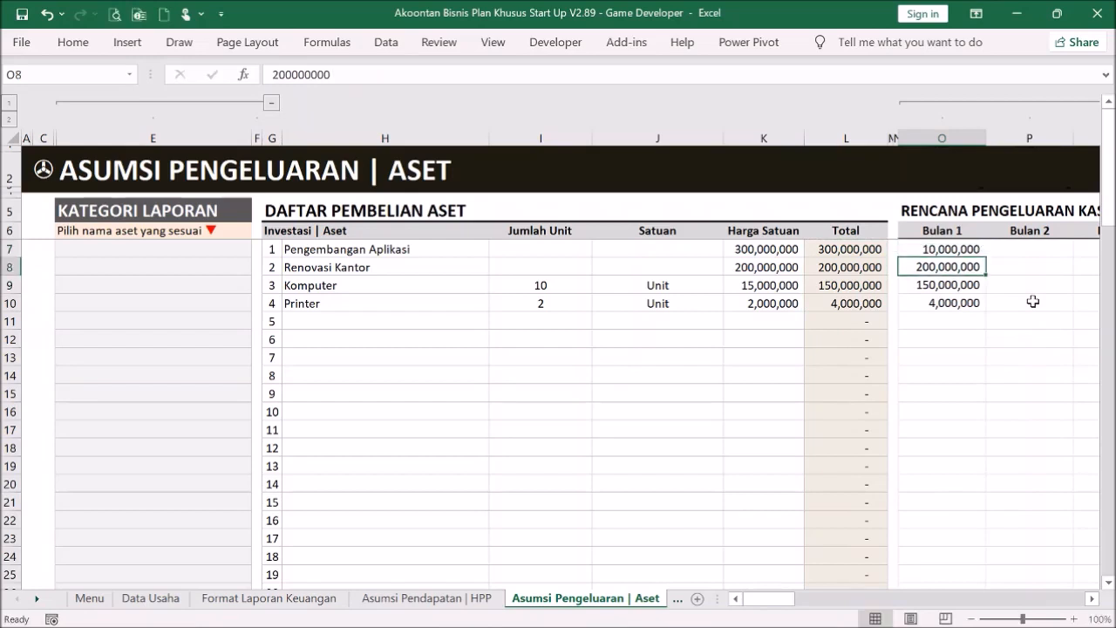
click(968, 250)
key(F2)
text(00)
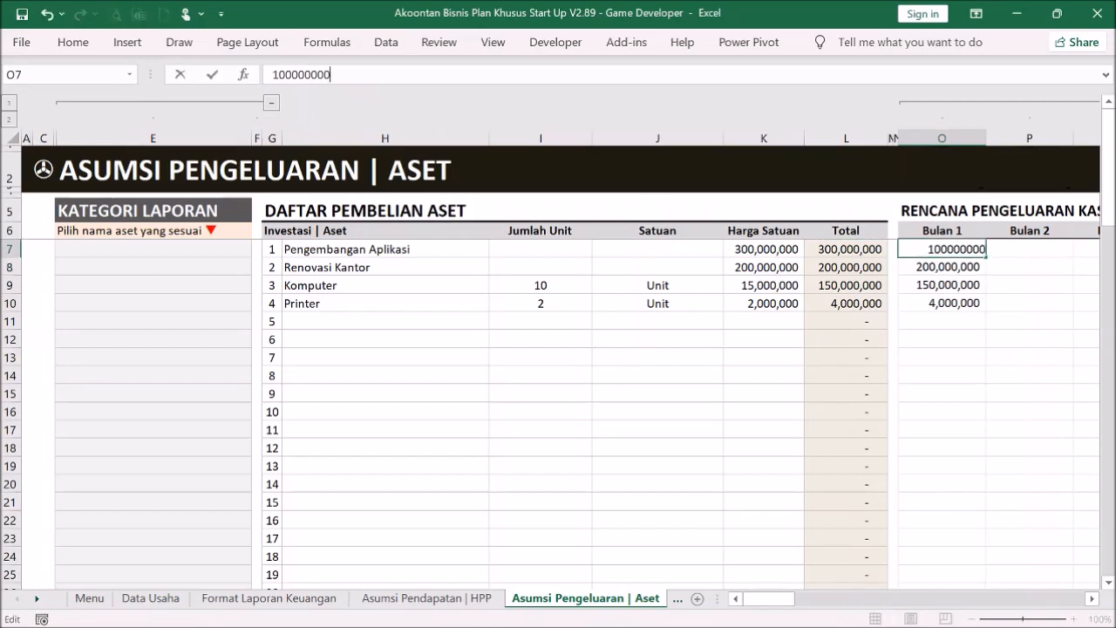
key(Return)
- Fill the Bulan 1 amount of Pengembangan Aplikasi across to Bulan 2 and Bulan 3
click(957, 249)
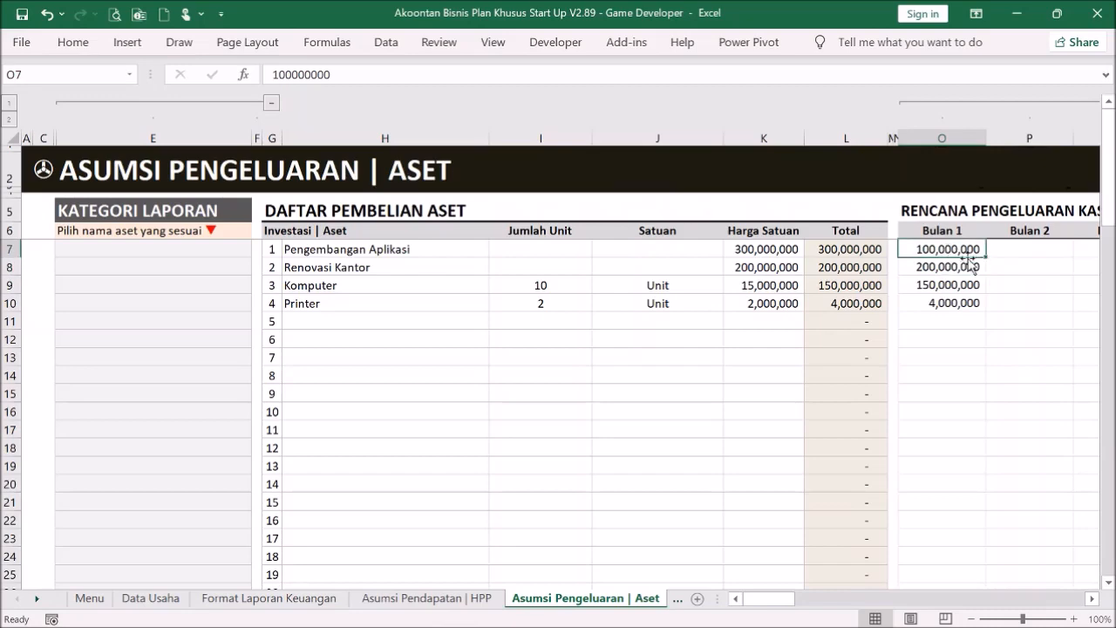
drag(986, 257, 890, 253)
click(909, 391)
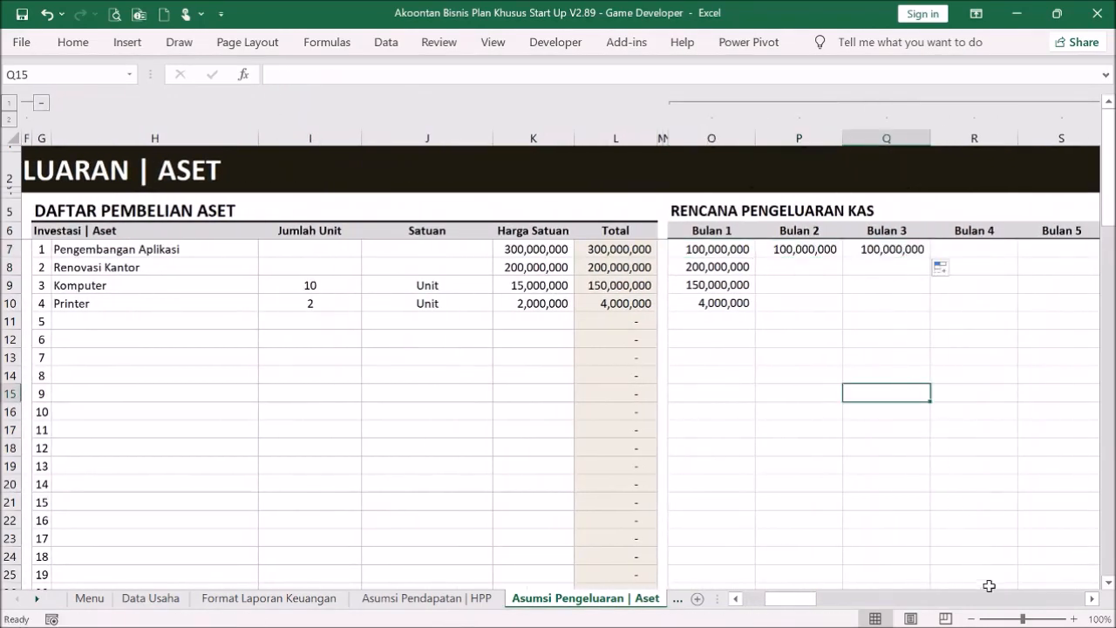
- Assign the report category Aplikasi - Peralatan - Infrastruktur TI to Pengembangan Aplikasi and Tanah dan Bangunan to Renovasi Kantor
drag(807, 599, 769, 599)
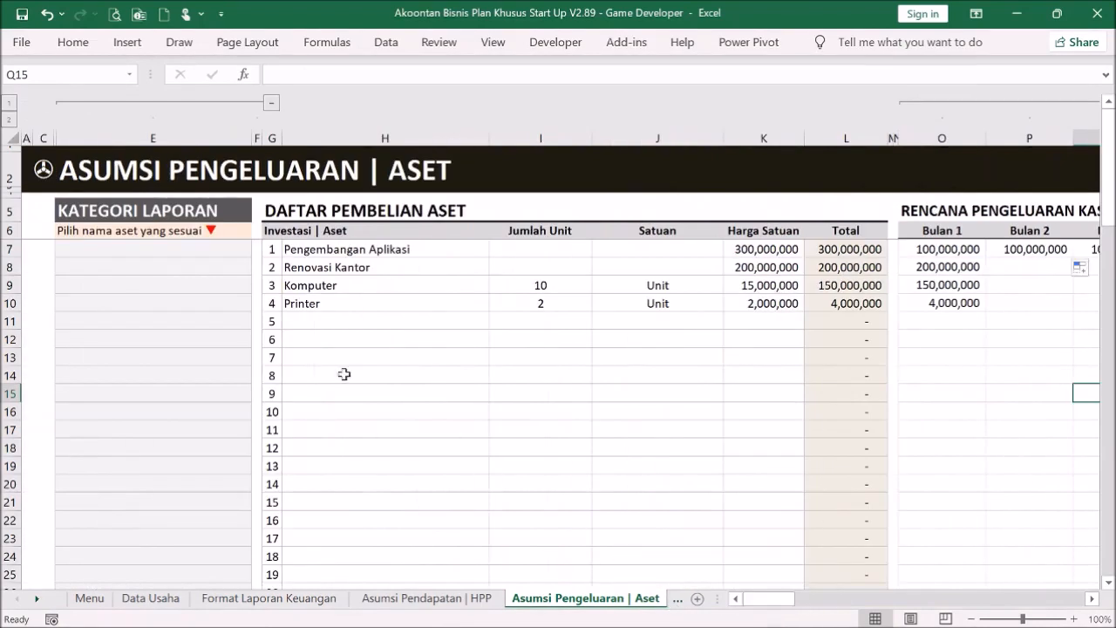
click(221, 256)
click(257, 249)
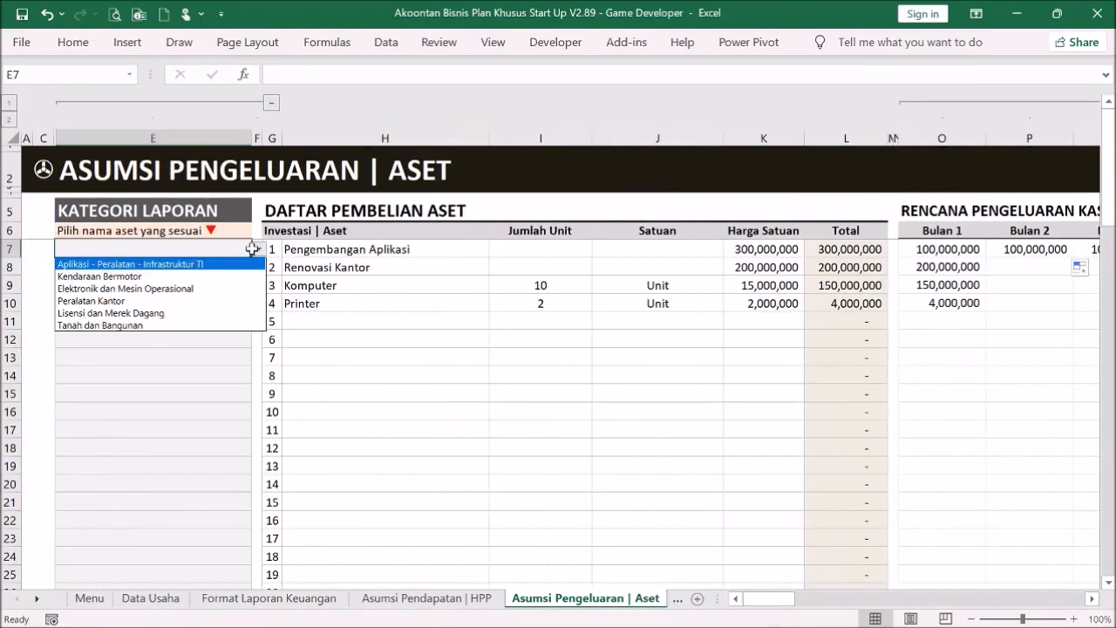
click(258, 253)
click(258, 251)
click(220, 263)
click(220, 267)
click(258, 268)
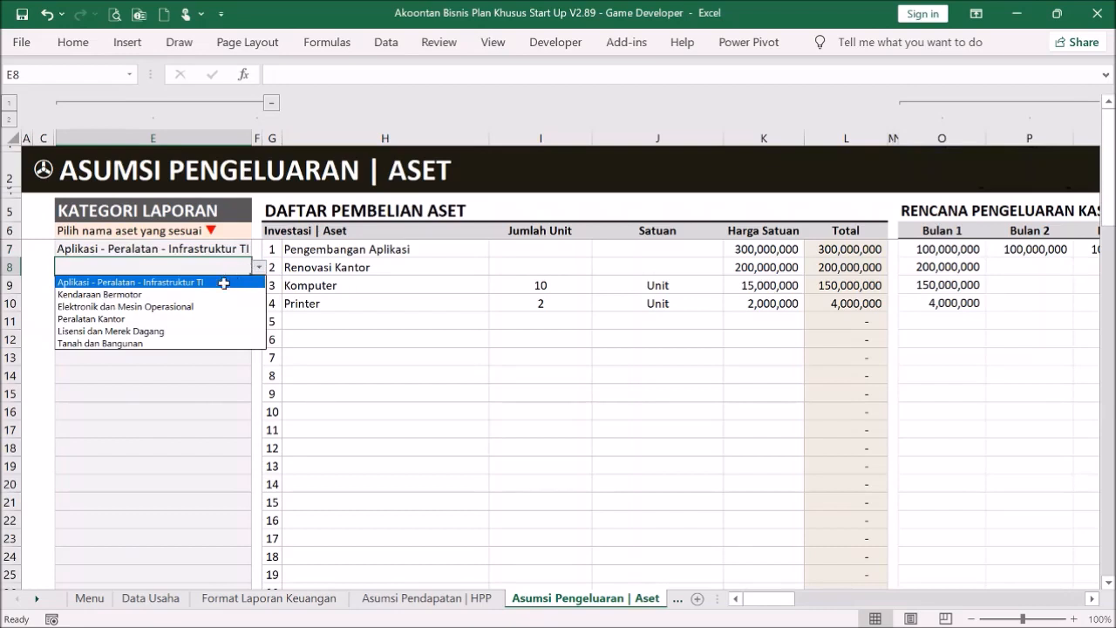
click(200, 342)
- Assign the report category Elektronik dan Mesin Operasional to both Komputer and Printer
click(230, 285)
click(258, 286)
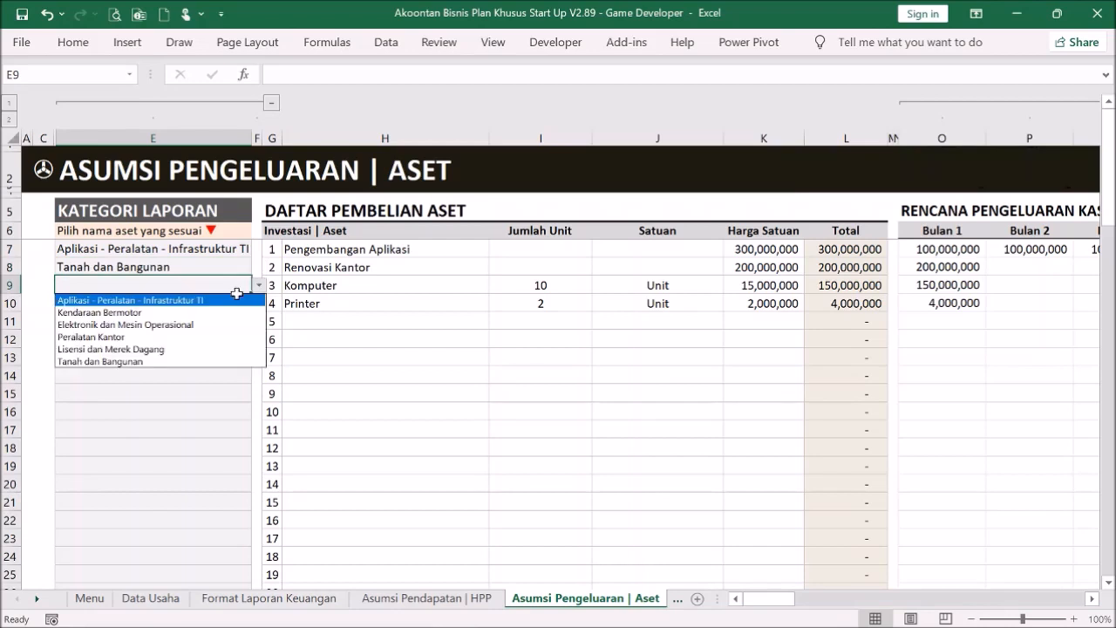
click(223, 325)
click(238, 303)
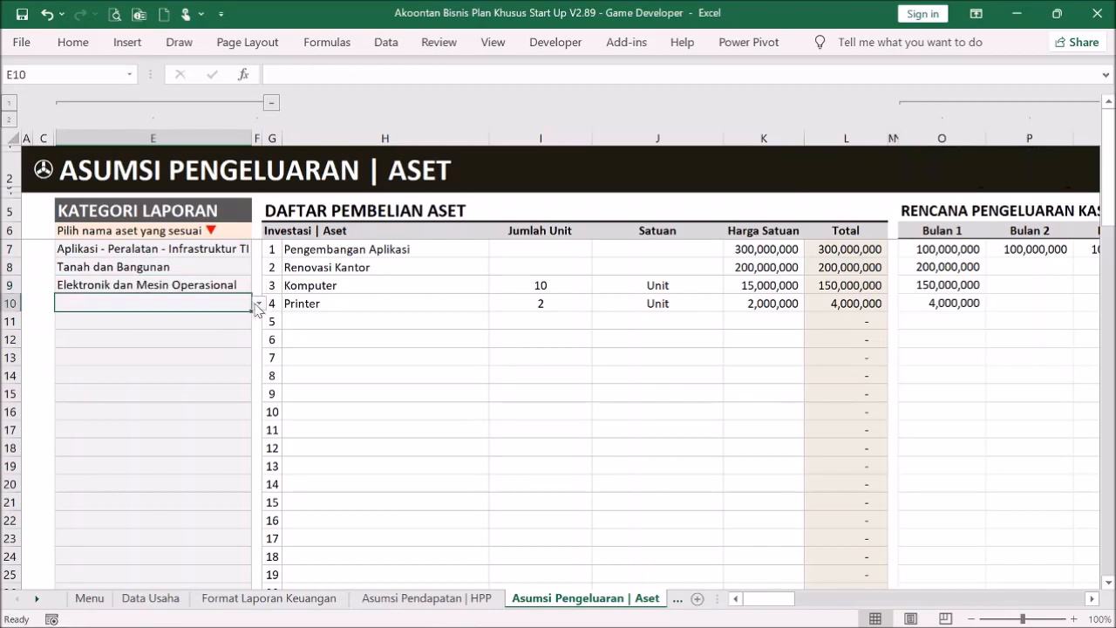
click(258, 303)
click(207, 342)
click(383, 375)
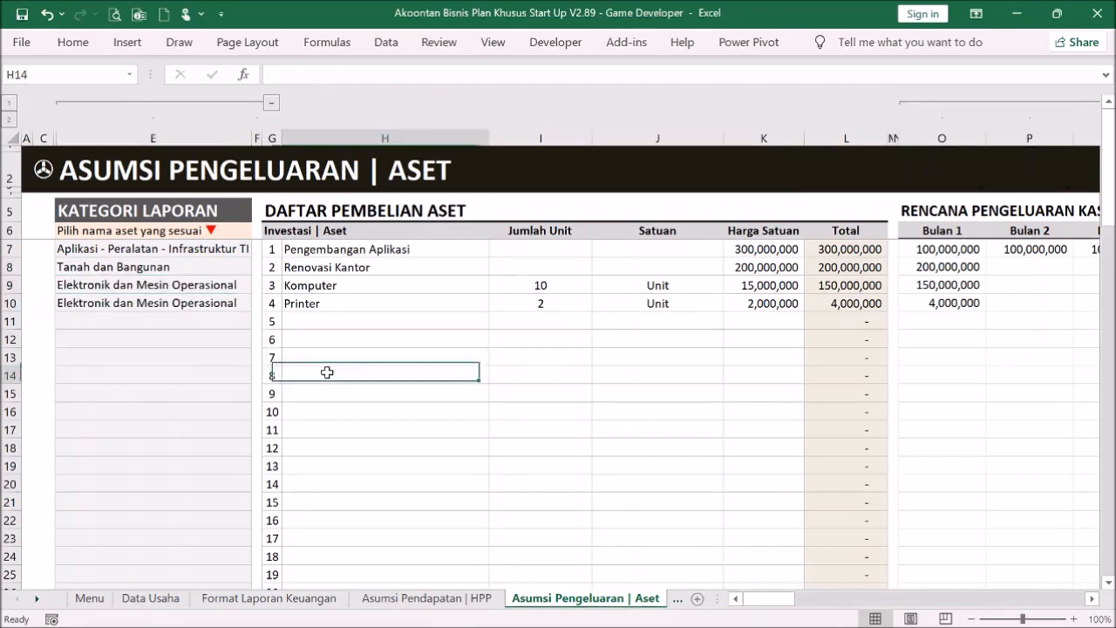
click(221, 310)
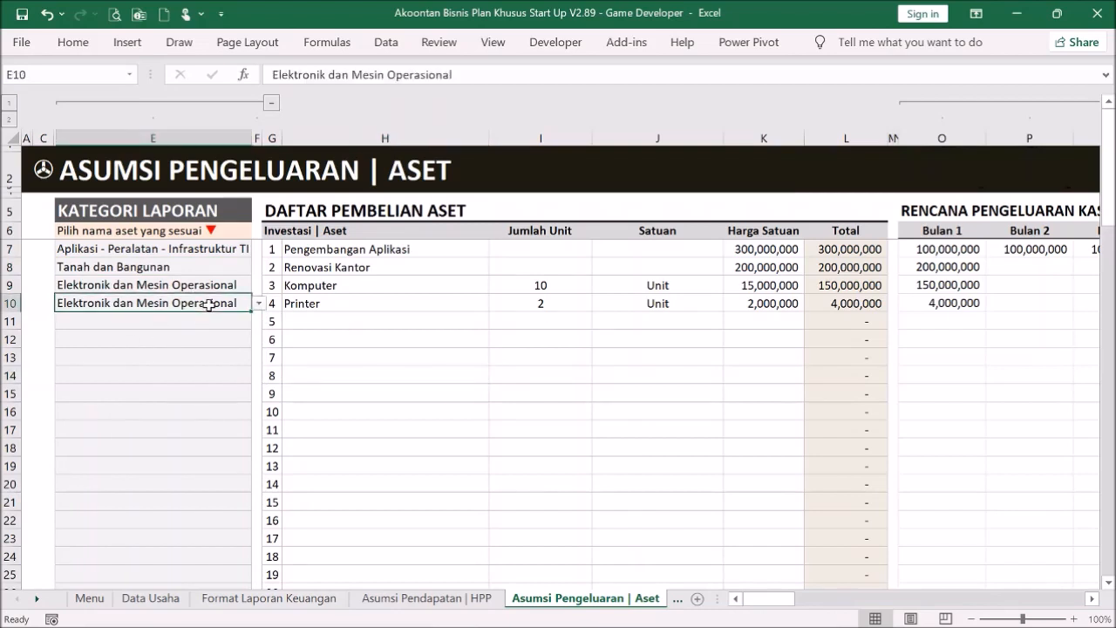
click(218, 251)
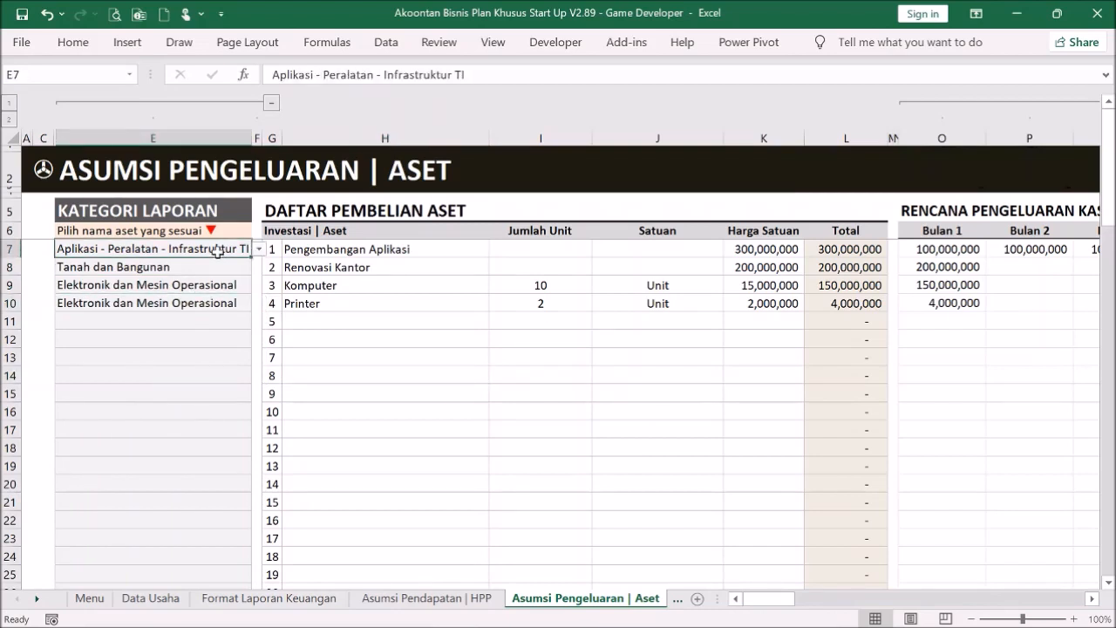
drag(217, 258, 218, 301)
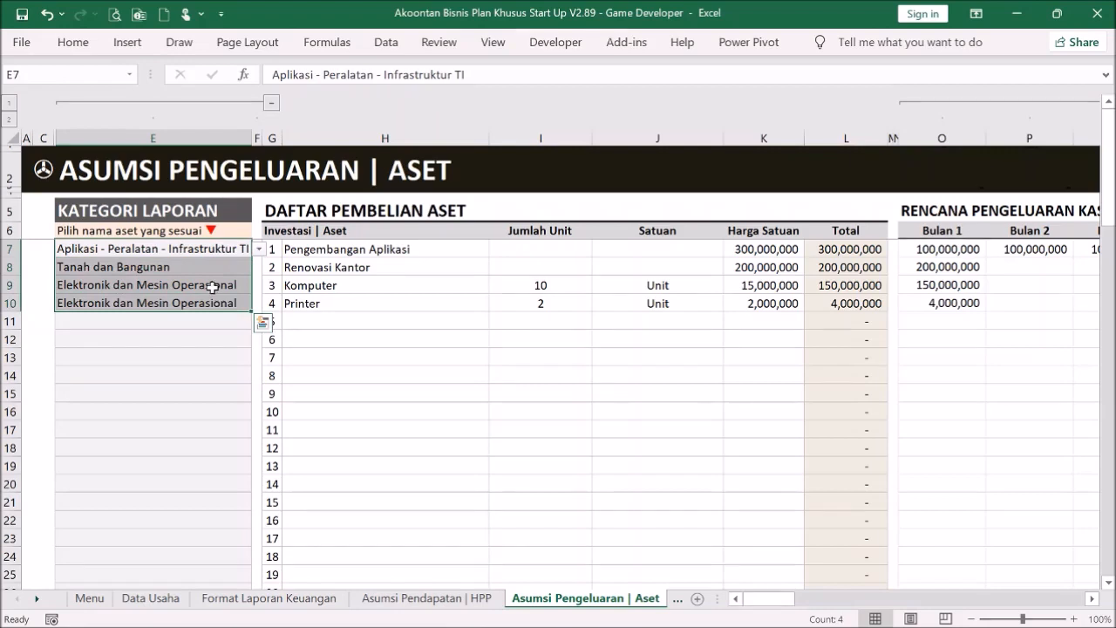
click(212, 285)
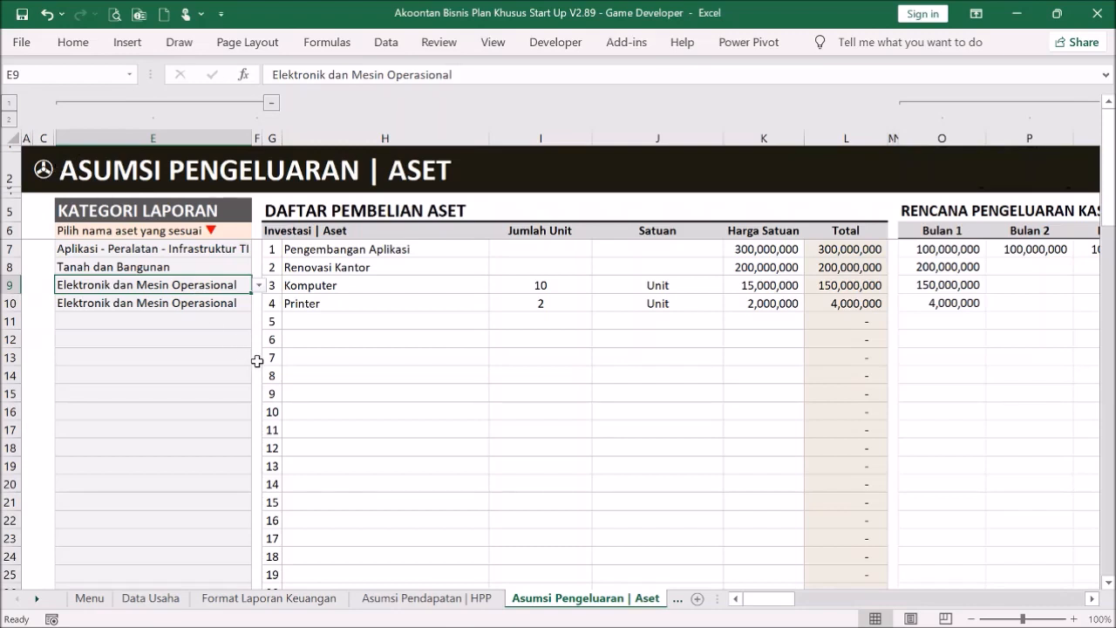
- Review the Asumsi Pendapatan sheet and the first three months of Investasi | Aset in the Penerimaan | Pengeluaran Kas sheet
click(42, 170)
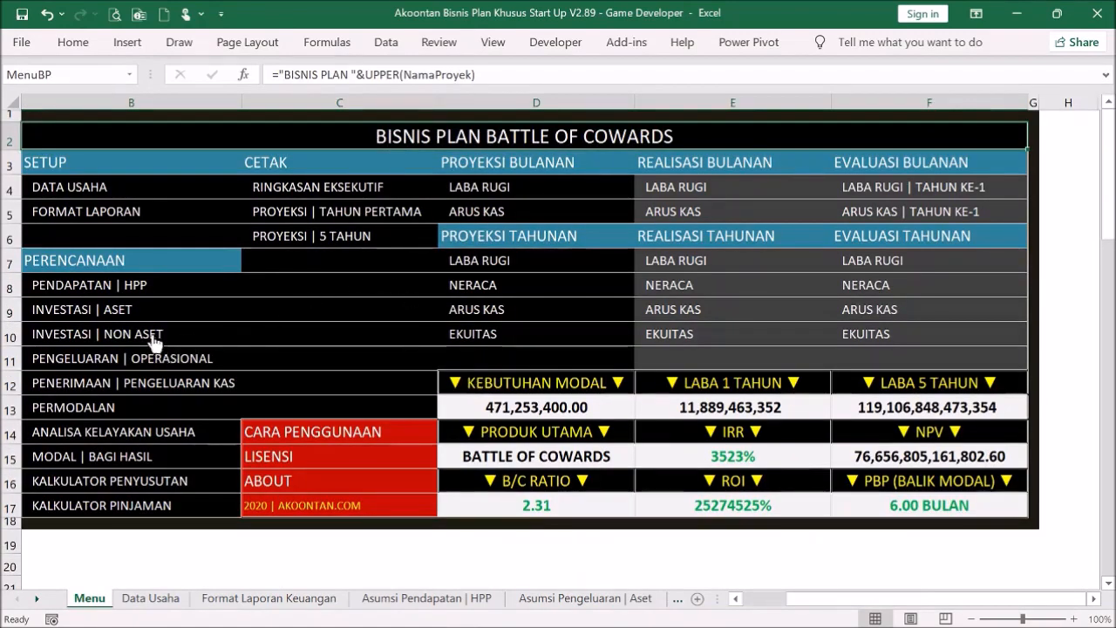
click(146, 292)
scroll(531, 364, down, 7)
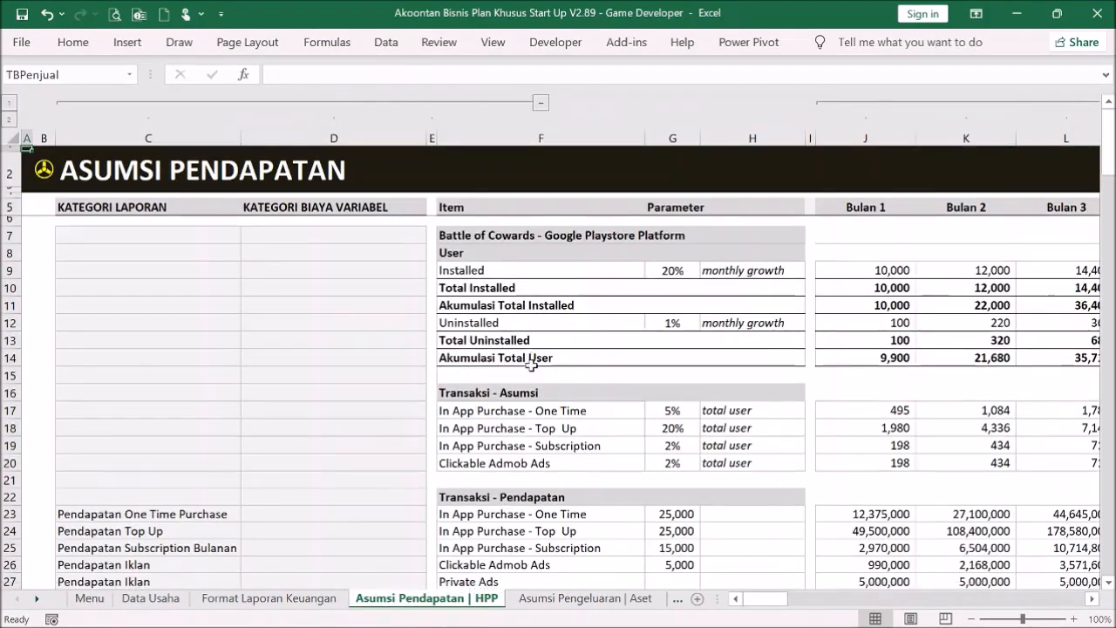
scroll(322, 316, up, 5)
click(42, 169)
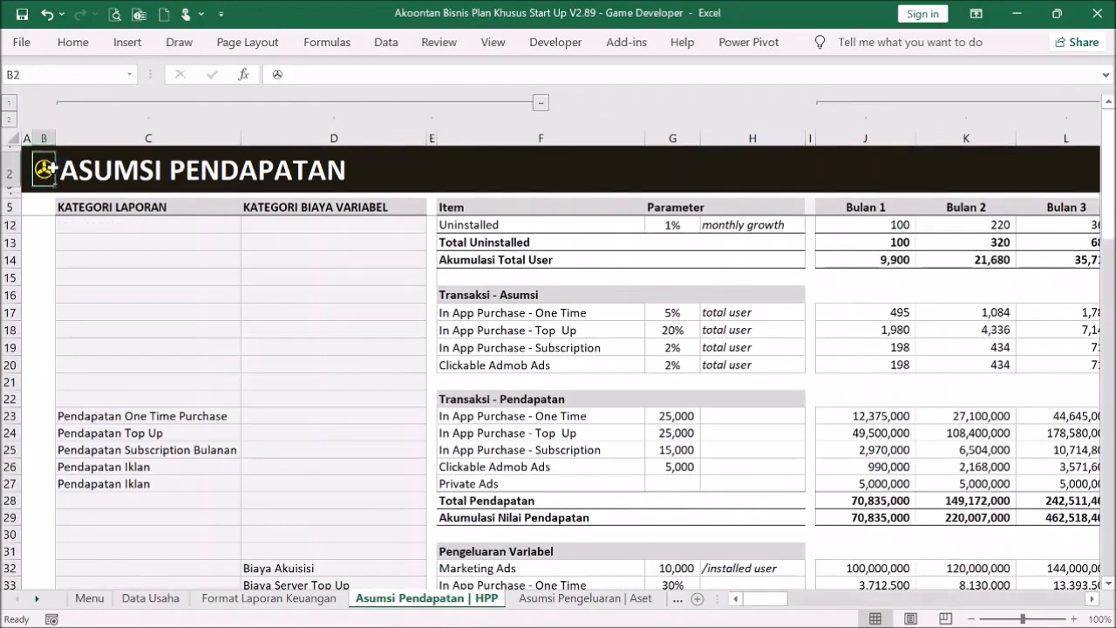
click(157, 384)
scroll(474, 344, down, 4)
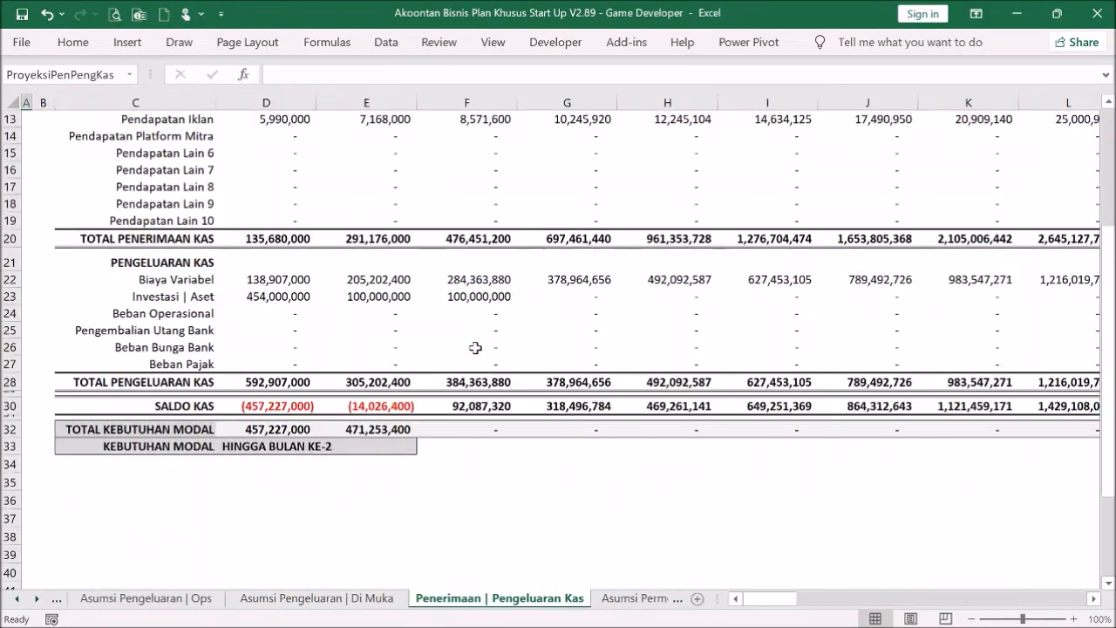
drag(258, 296, 462, 296)
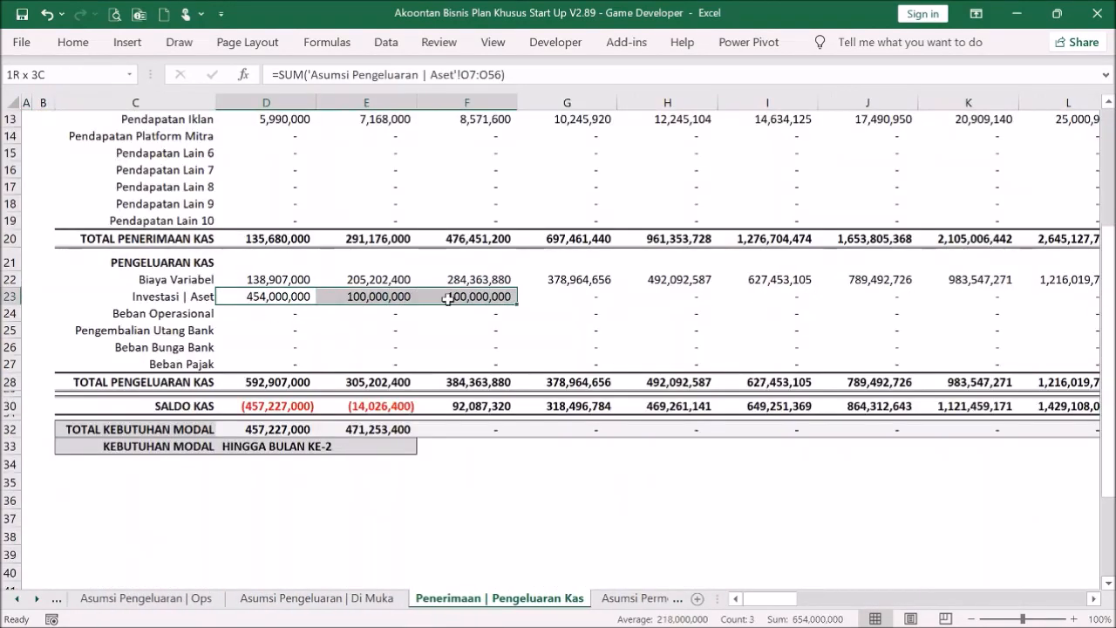
- Go back to the main menu sheet and open the Investasi | Non Aset sheet at its empty description list
scroll(465, 305, up, 4)
click(45, 137)
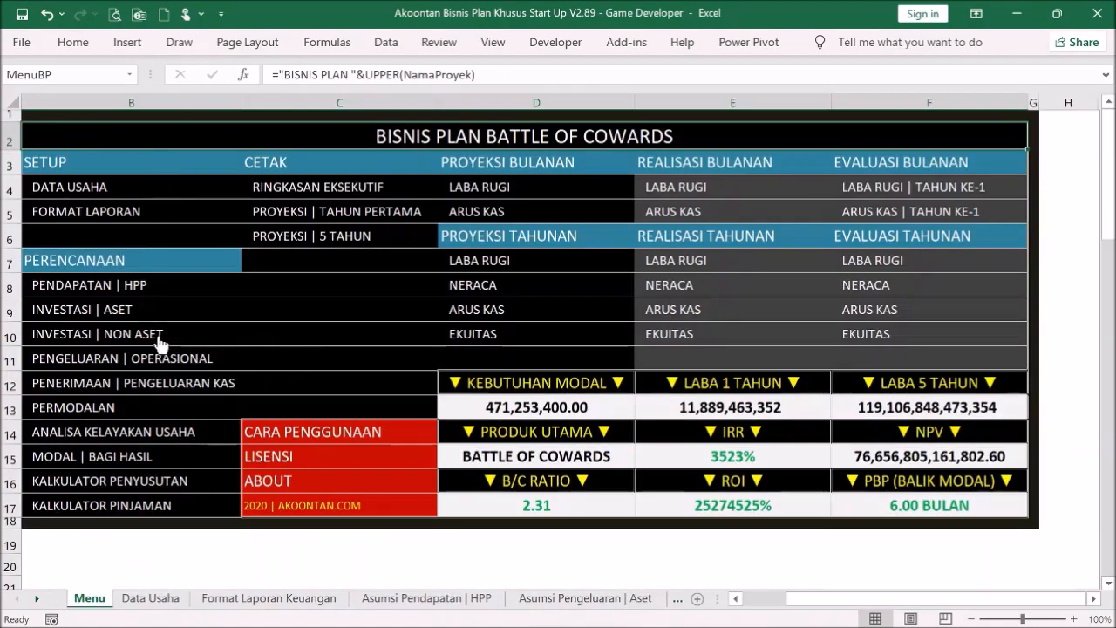
click(168, 342)
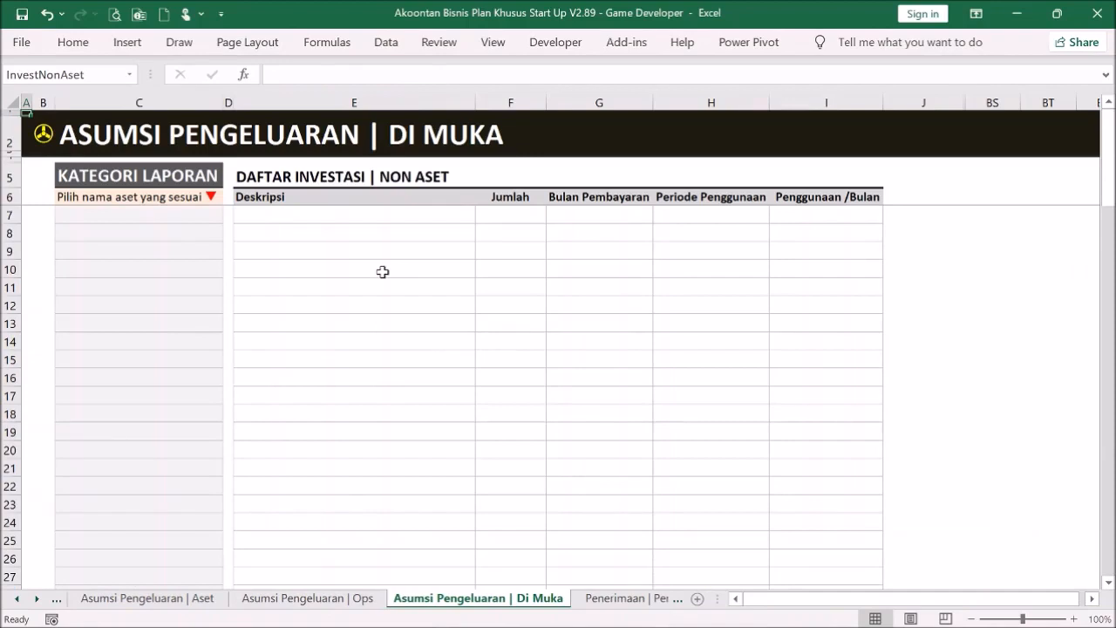
drag(330, 217, 381, 274)
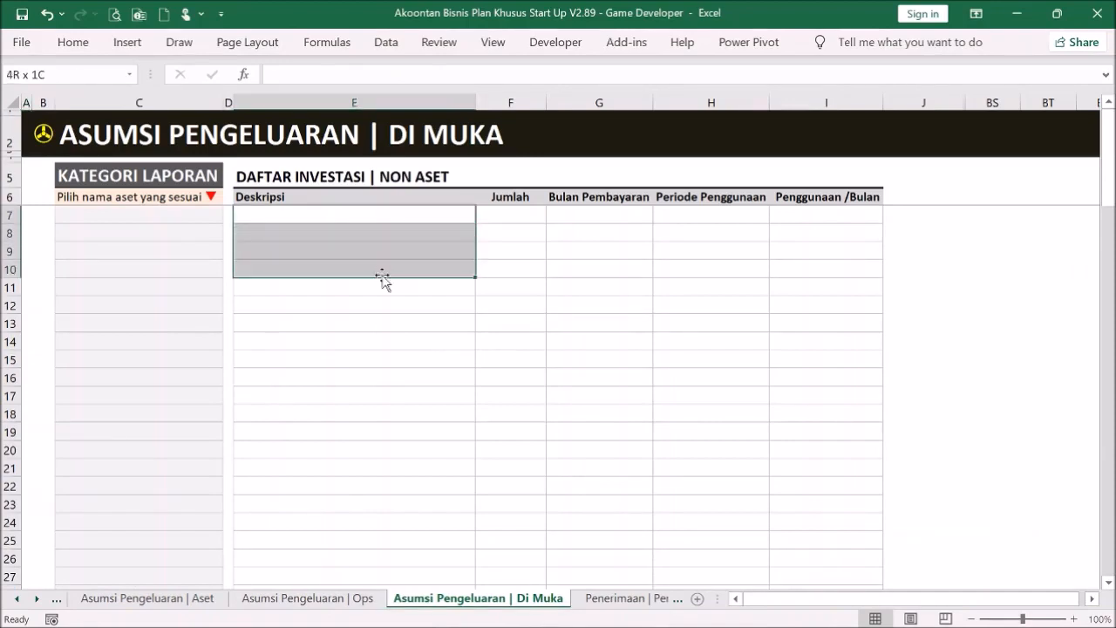
click(378, 254)
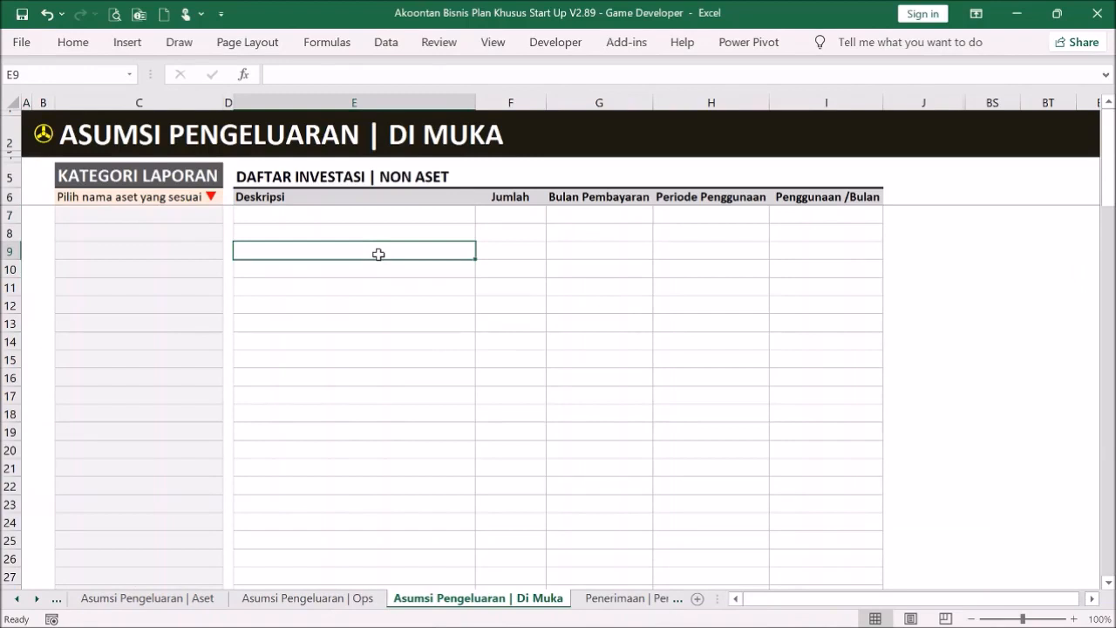
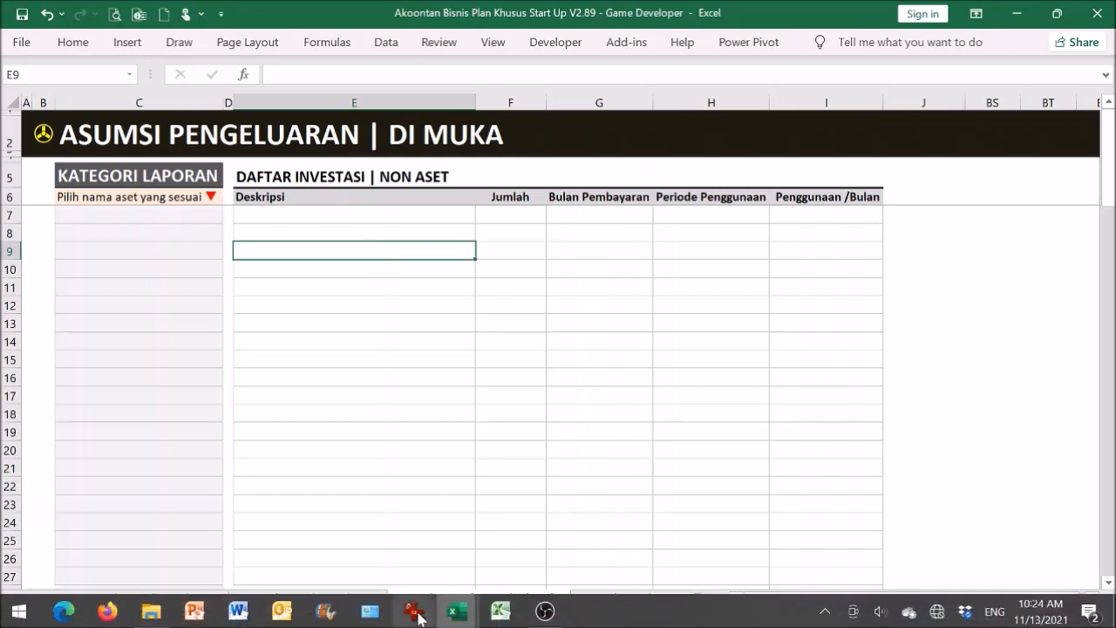
- Switch to the Contoh example workbook and copy its non-asset investment list from Sewa kantor to Hosting 3 Tahun, Deskripsi through Periode Penggunaan
click(456, 610)
click(427, 541)
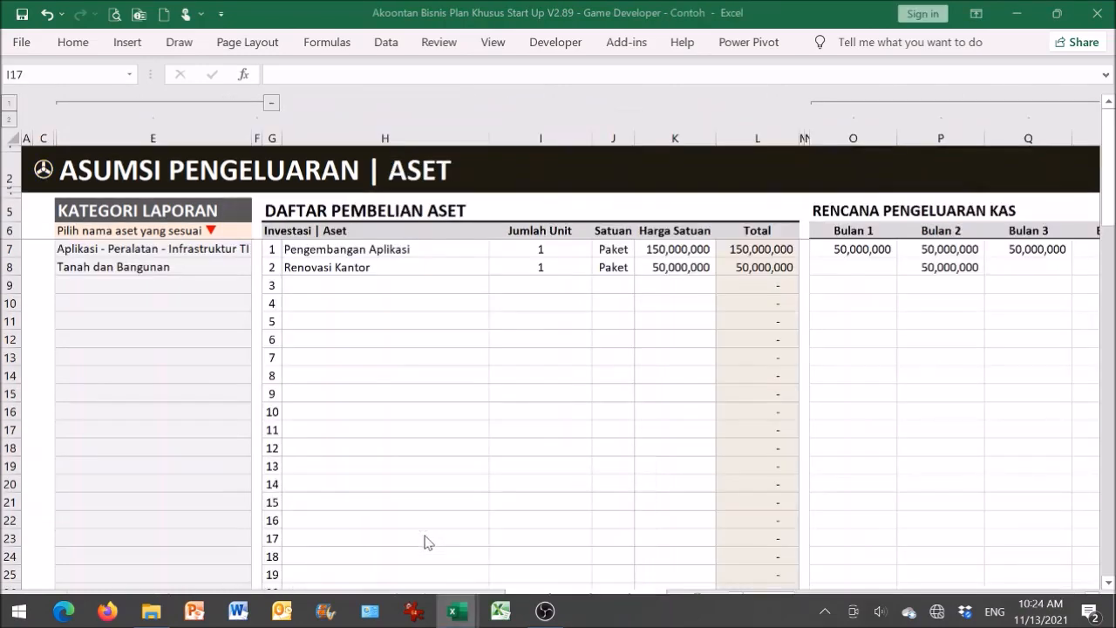
click(44, 169)
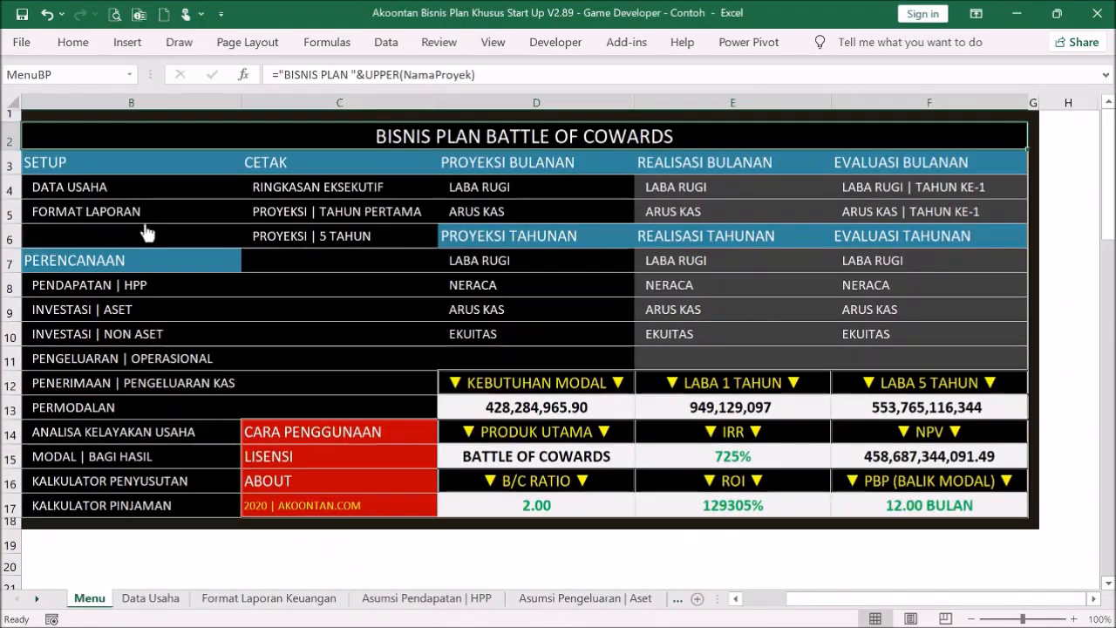
click(132, 335)
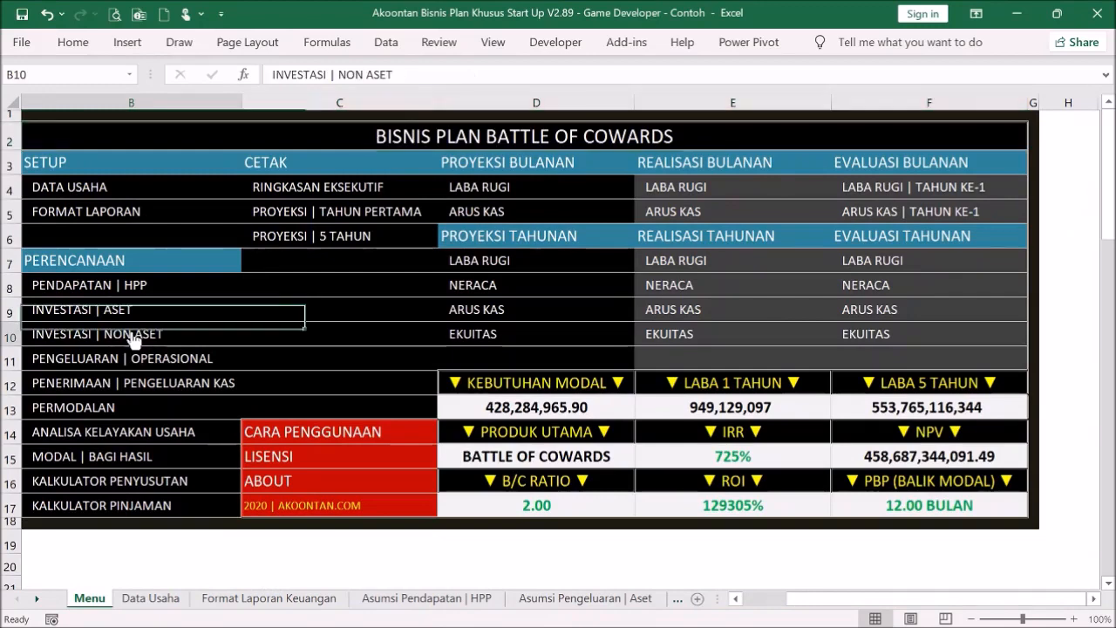
drag(663, 319, 692, 413)
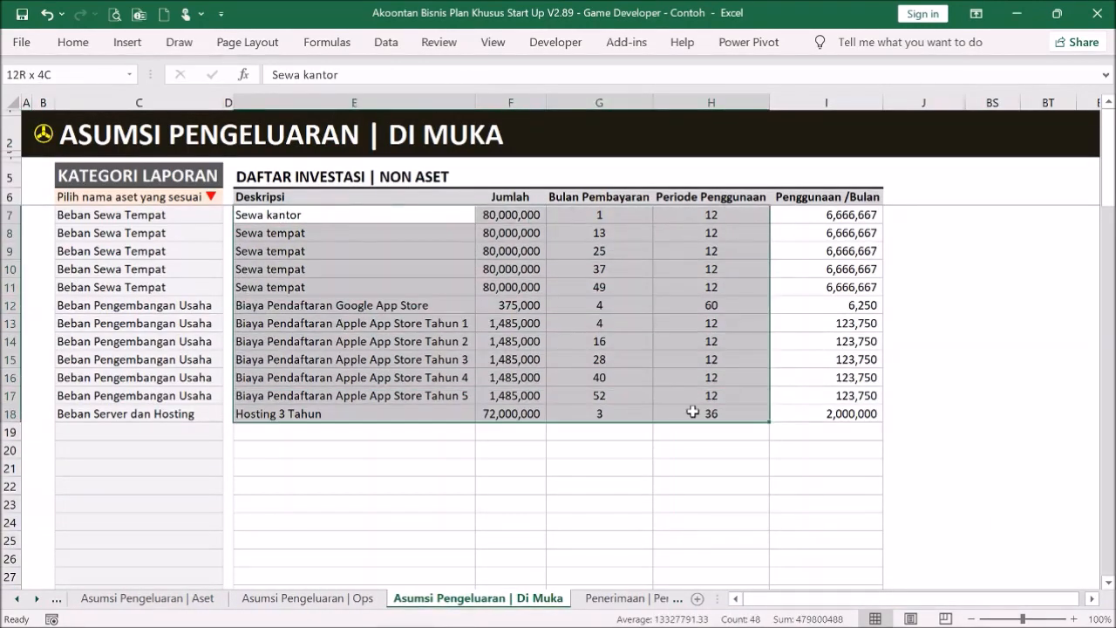
key(ctrl+c)
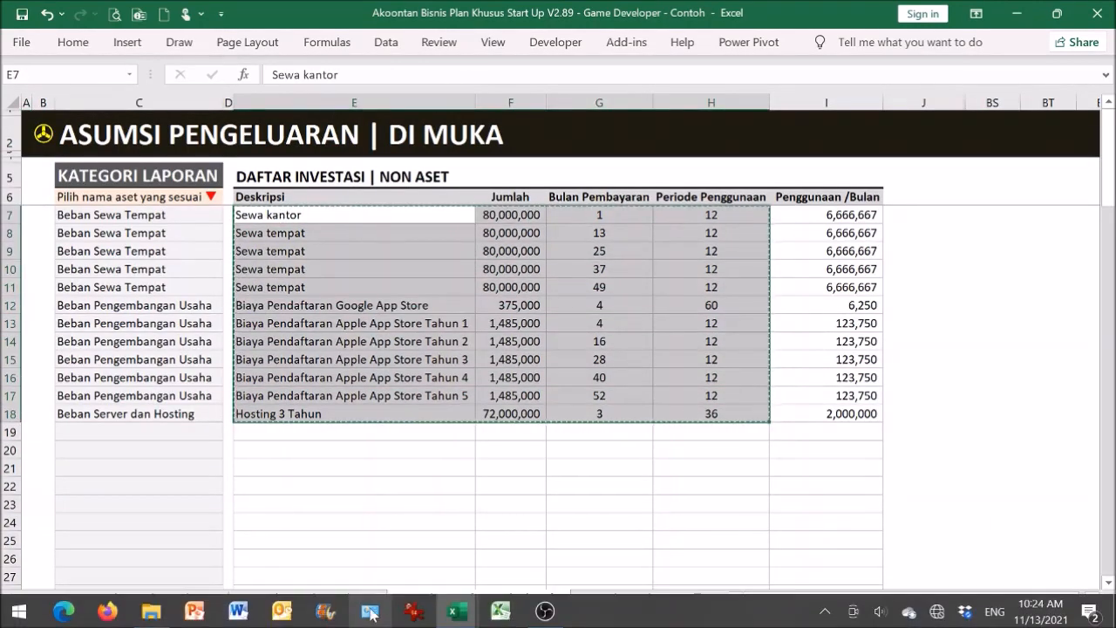
- Return to the working Game Developer workbook and paste the copied non-asset investment list starting at cell E7
click(456, 611)
click(526, 558)
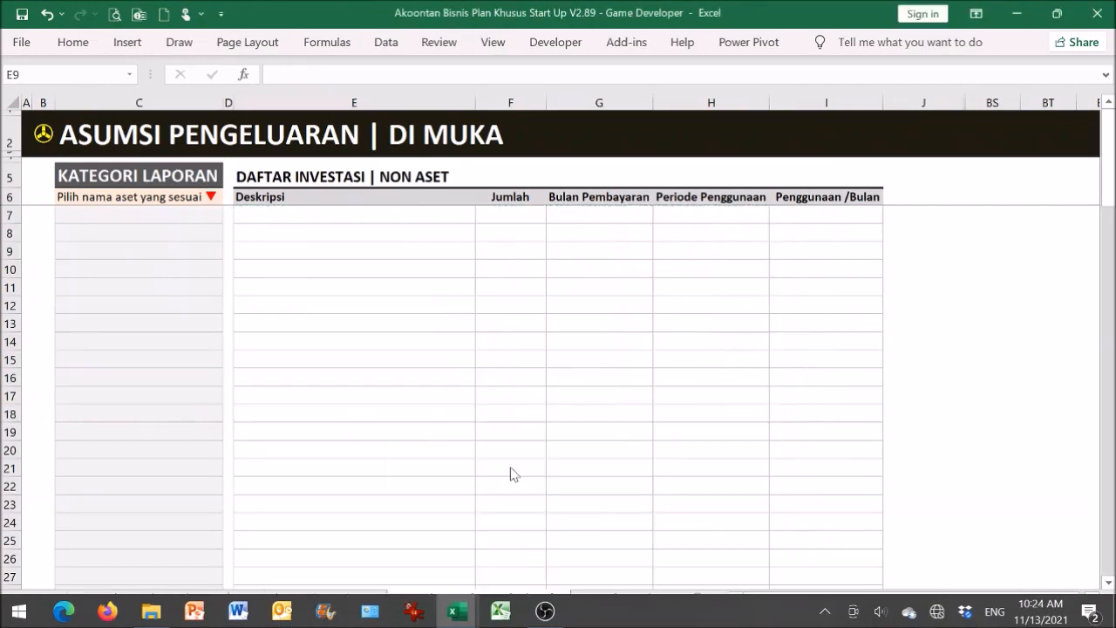
click(383, 215)
right_click(383, 215)
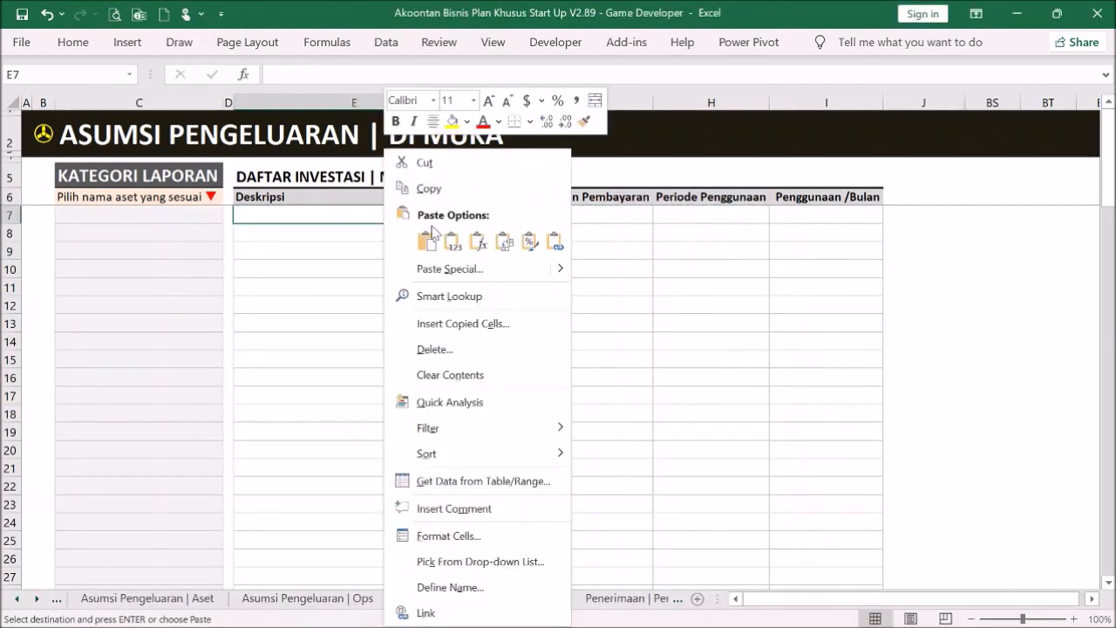
click(430, 242)
click(417, 293)
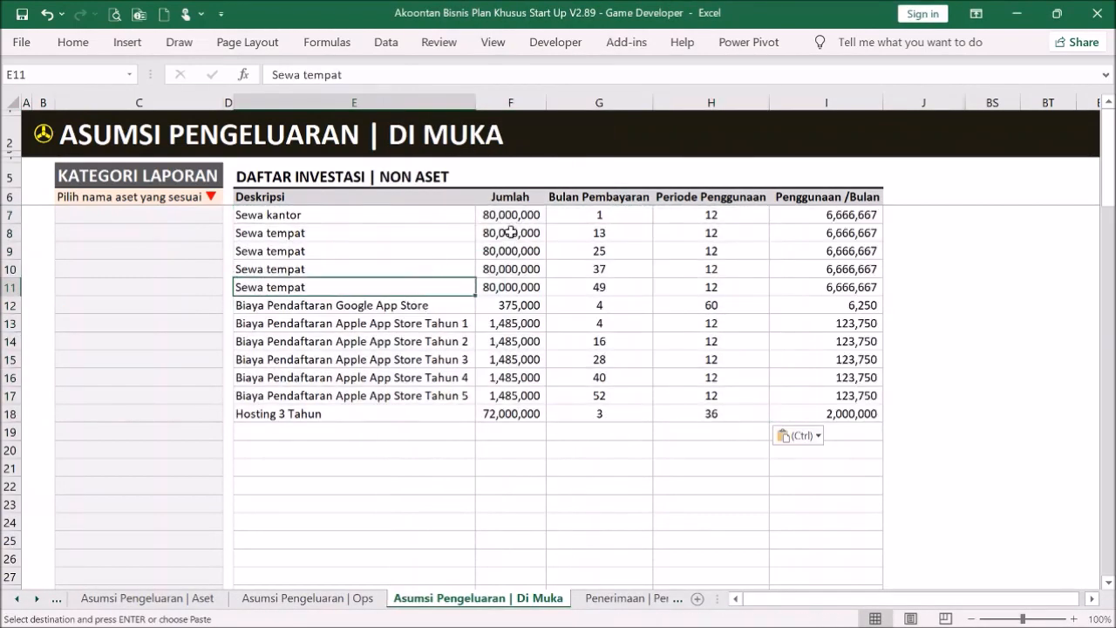
- Examine the Jumlah, Bulan Pembayaran and Periode Penggunaan of Sewa kantor, plus the Penggunaan /Bulan formulas of the whole list
click(510, 220)
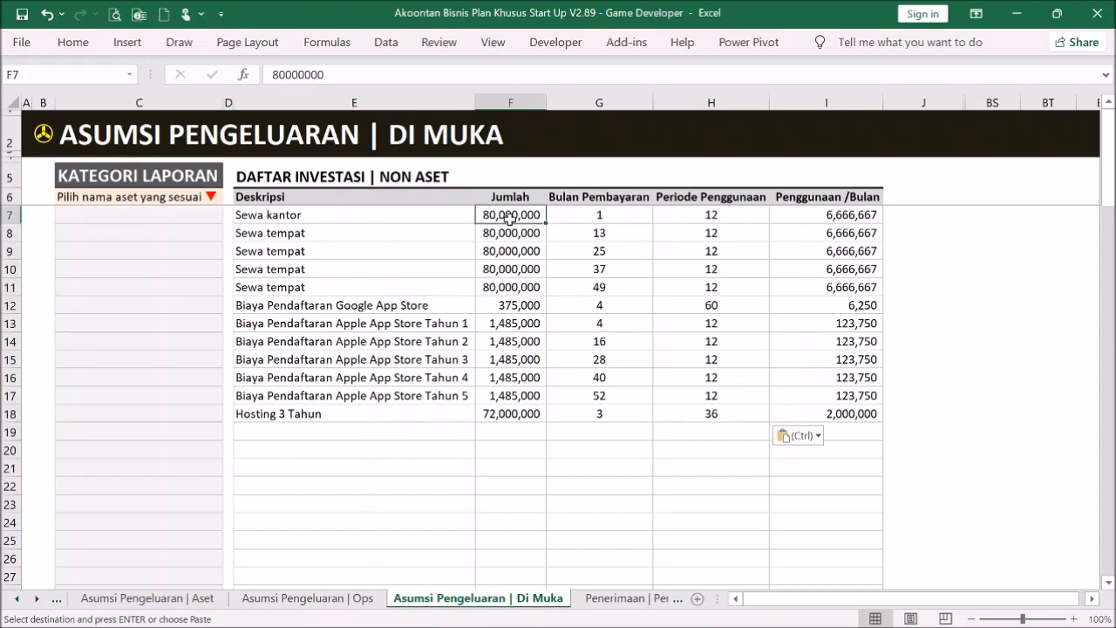
click(624, 216)
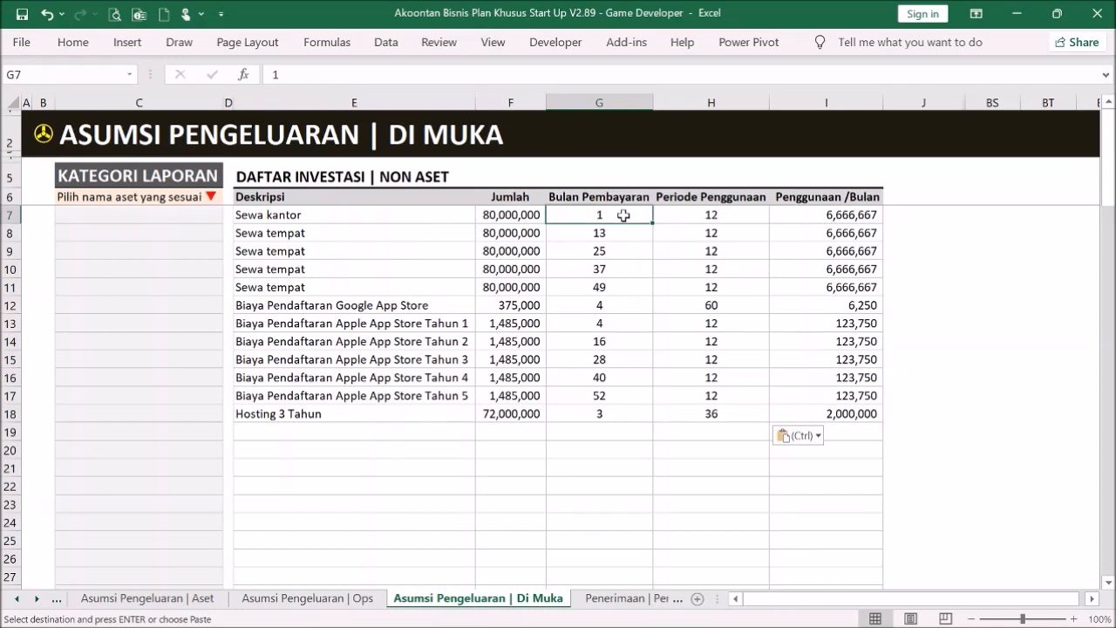
click(723, 218)
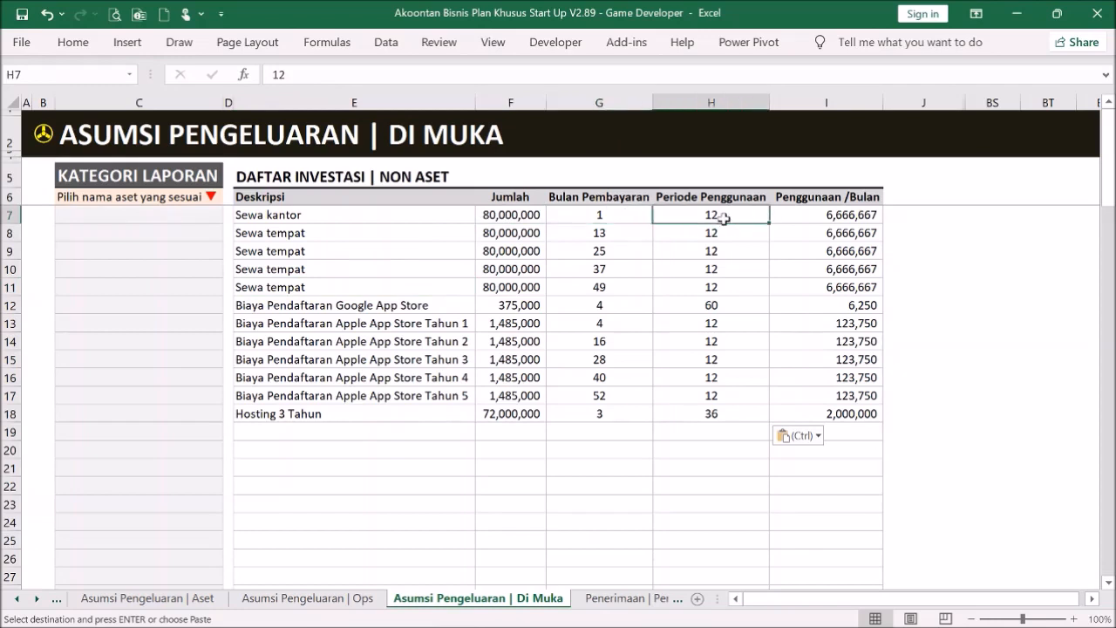
click(860, 214)
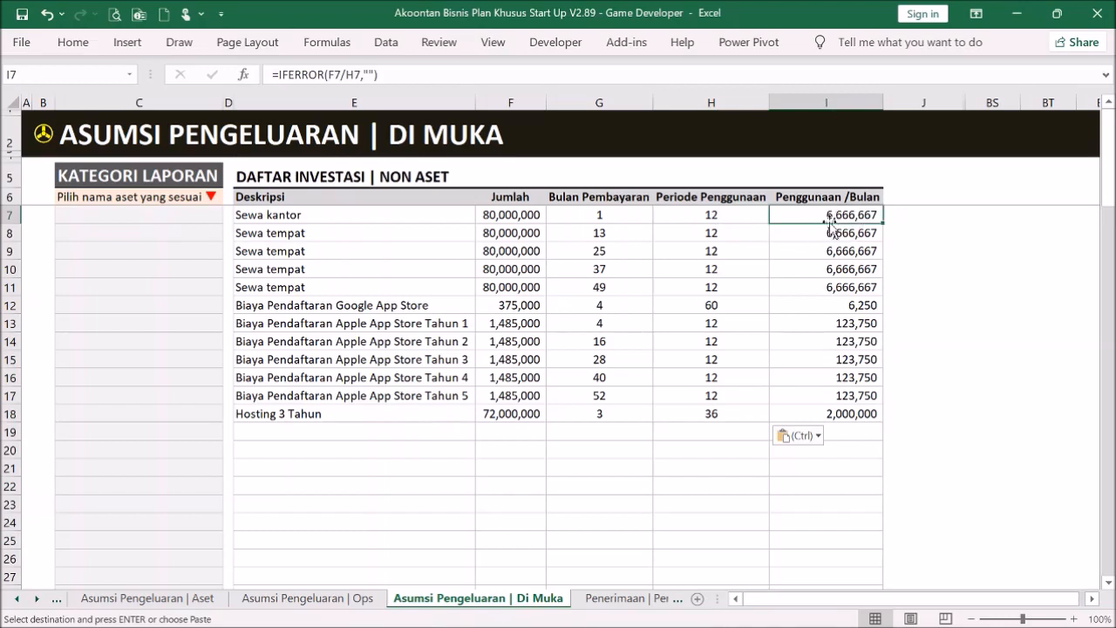
drag(815, 216, 813, 425)
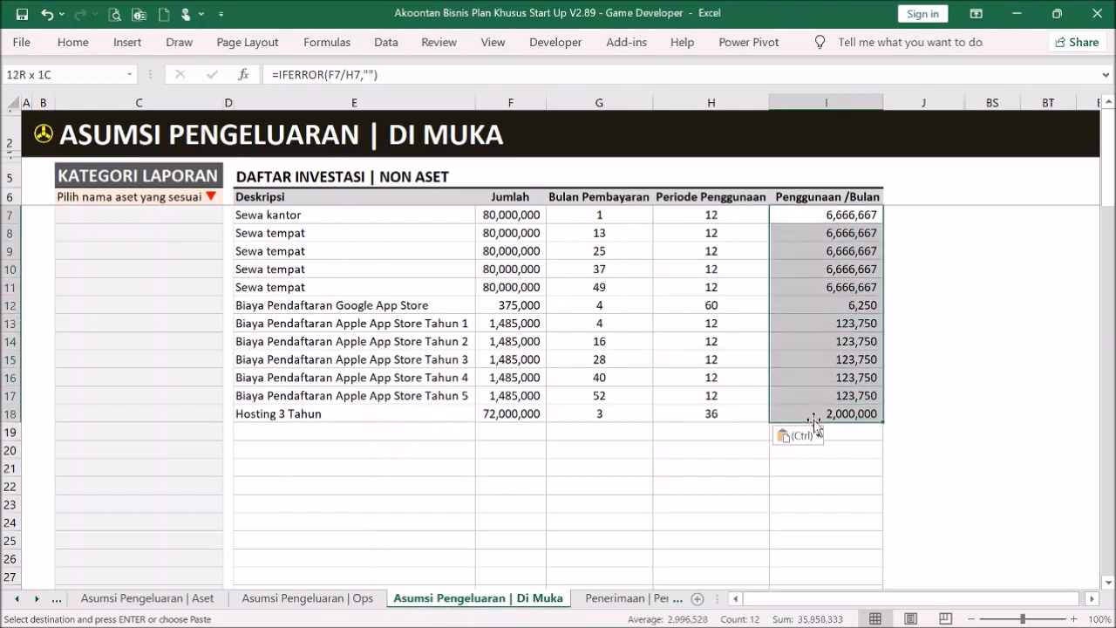
click(823, 342)
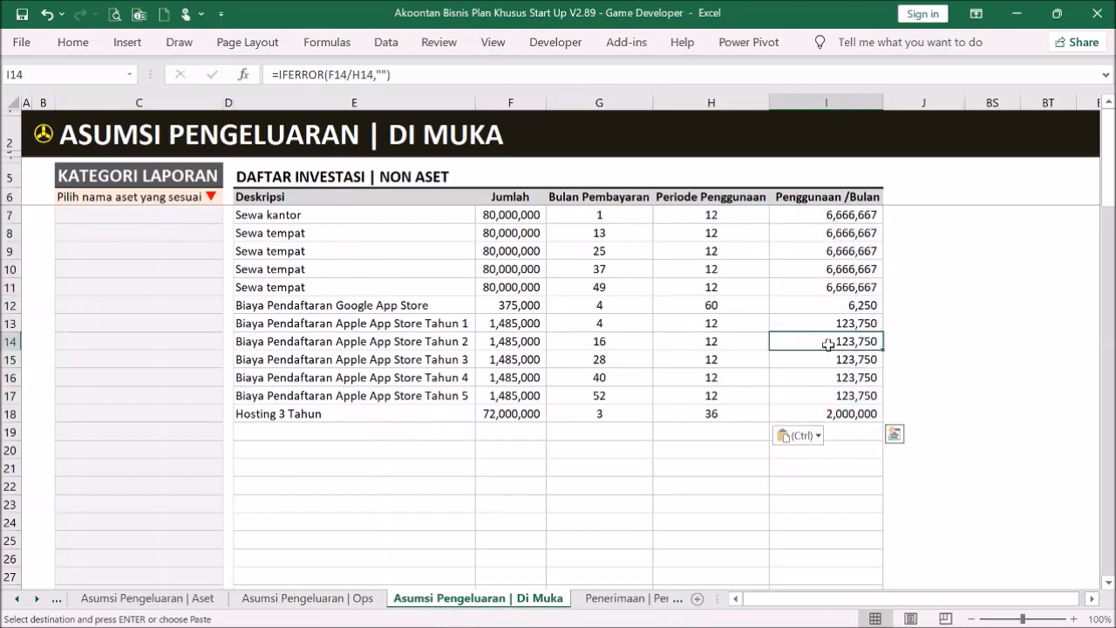
- Assign the report category Beban Sewa Tempat to Sewa kantor and the four Sewa tempat rows
click(195, 213)
click(229, 216)
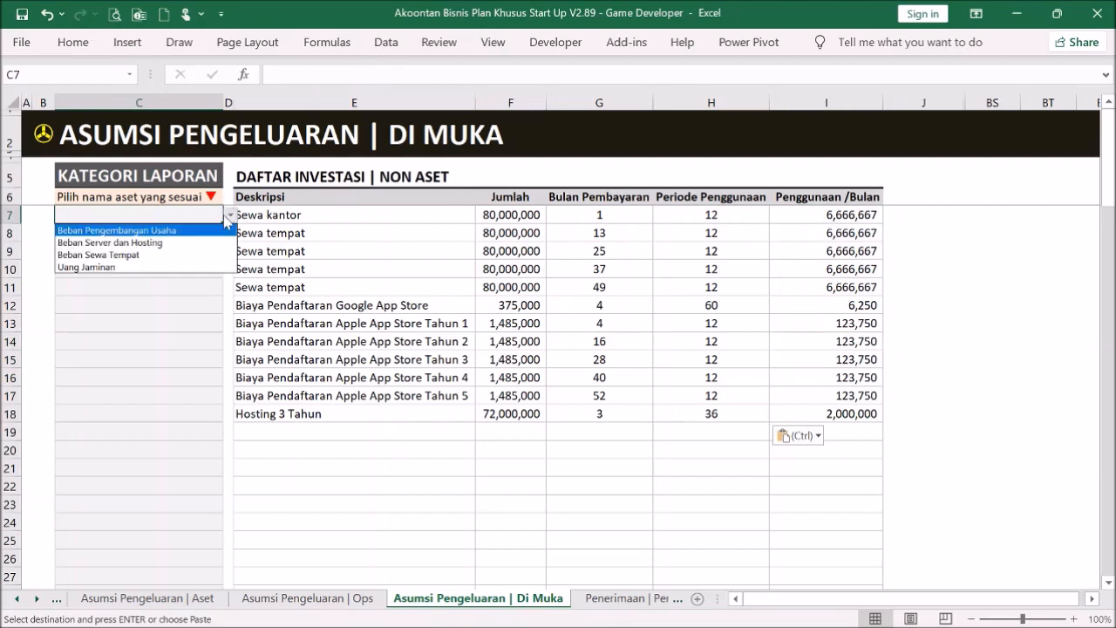
click(218, 255)
drag(225, 224, 224, 285)
- Assign the report category Beban Server dan Hosting to all rows from Biaya Pendaftaran Google App Store to Hosting 3 Tahun
click(186, 306)
click(231, 306)
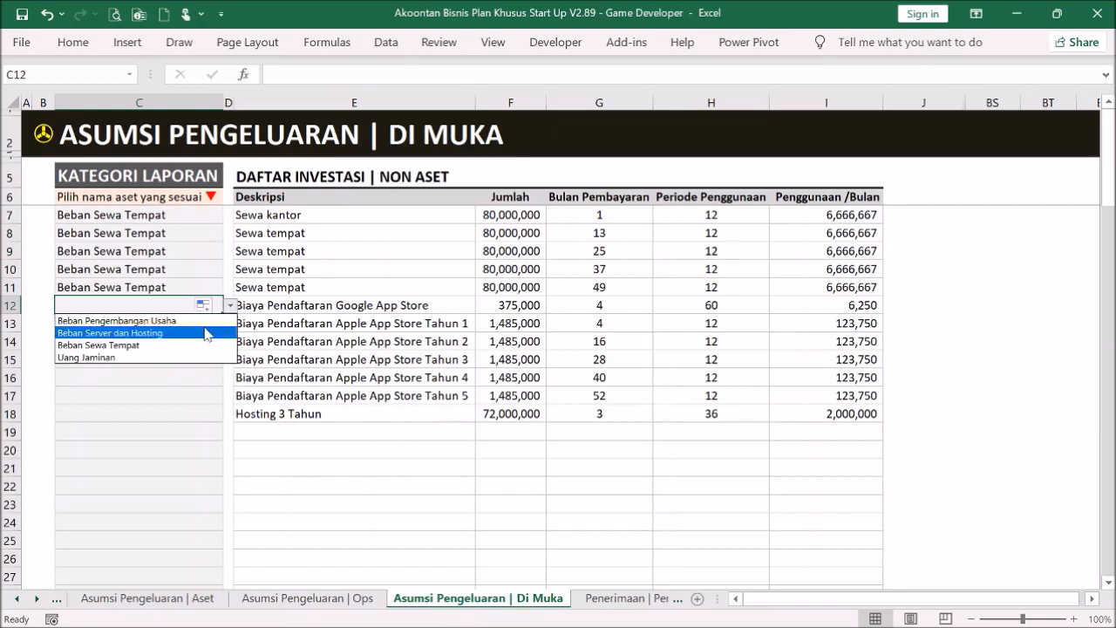
click(208, 332)
drag(223, 316, 224, 419)
click(324, 483)
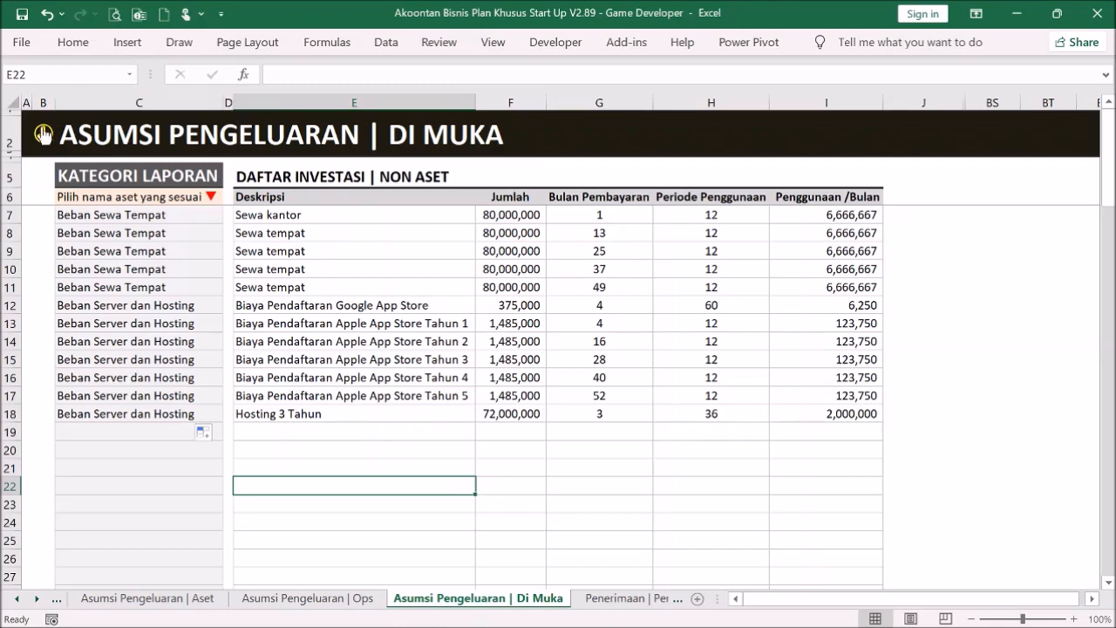
- Open the Pengeluaran | Operasional sheet from the main menu sheet and select a cell in its empty expense list
click(44, 134)
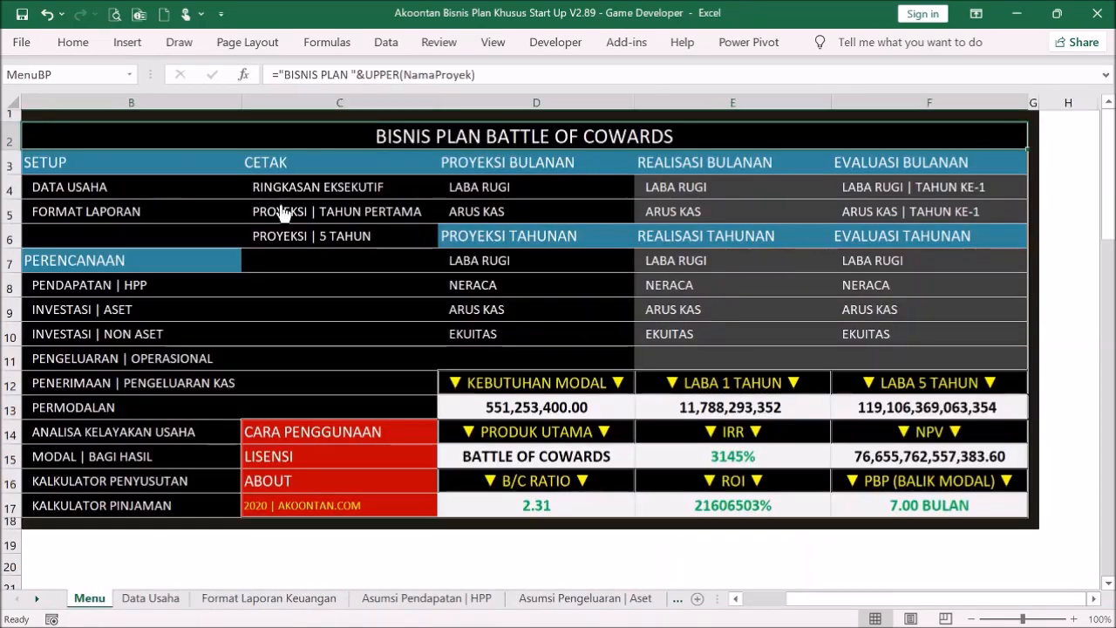
click(193, 361)
click(435, 334)
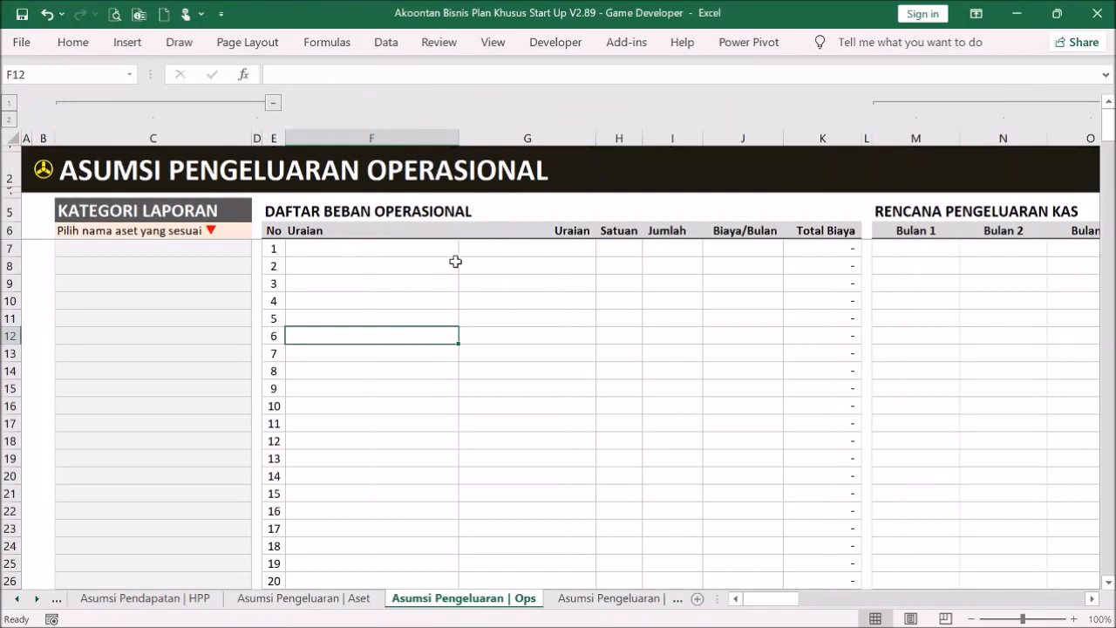
- Switch to the example workbook, open its Pengeluaran | Operasional sheet and copy the expense list from Direktur to Pengembangan Usaha, Uraian through Biaya/Bulan
mouse_move(460, 613)
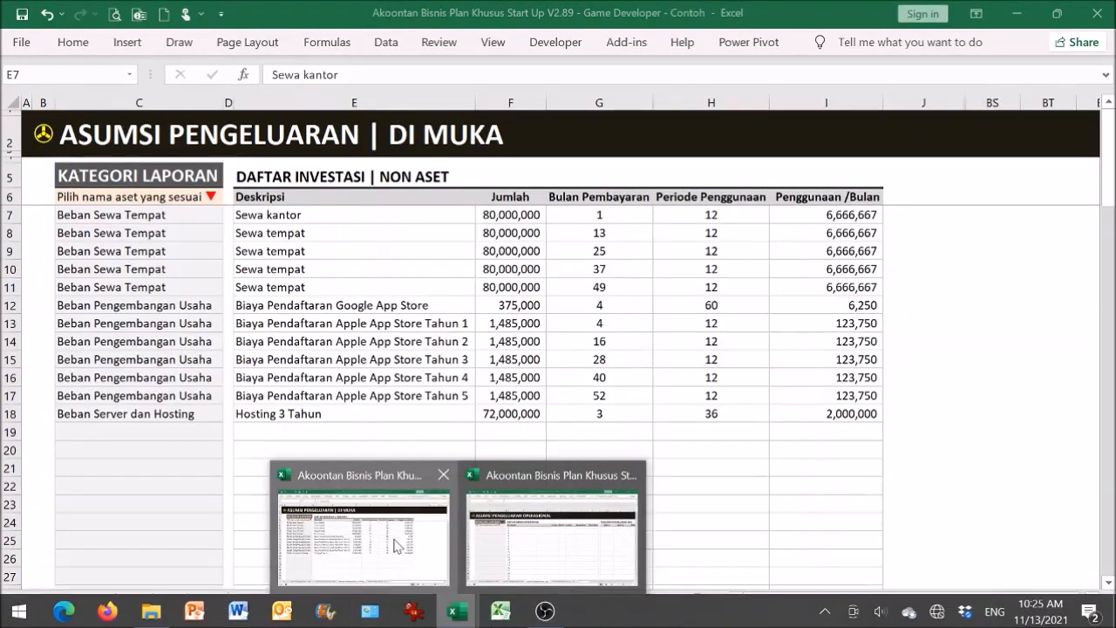
click(362, 532)
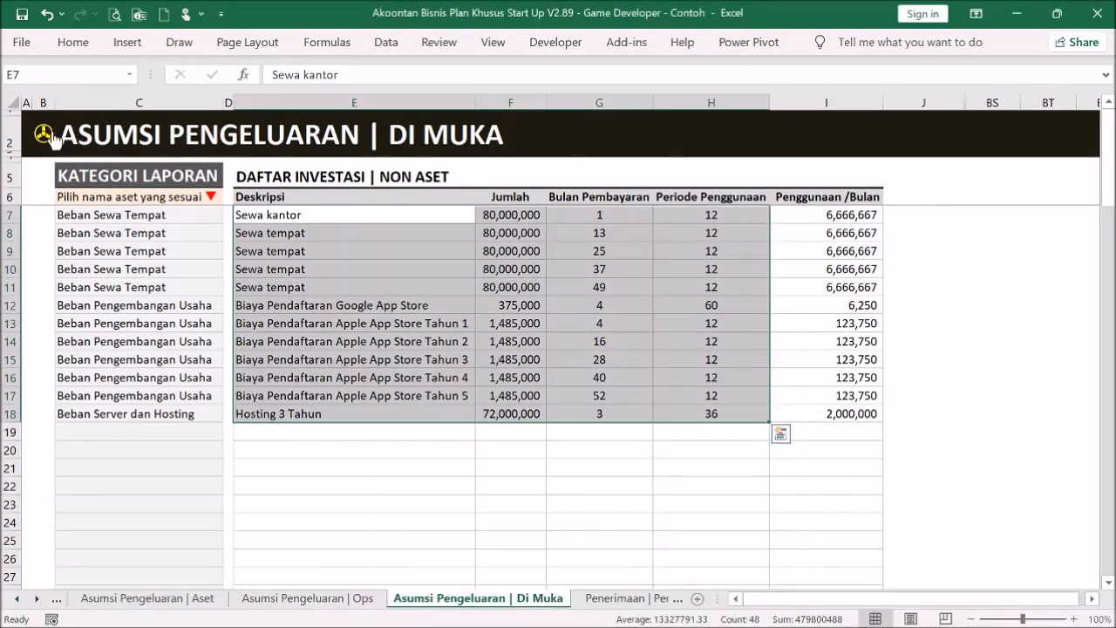
click(50, 131)
click(49, 131)
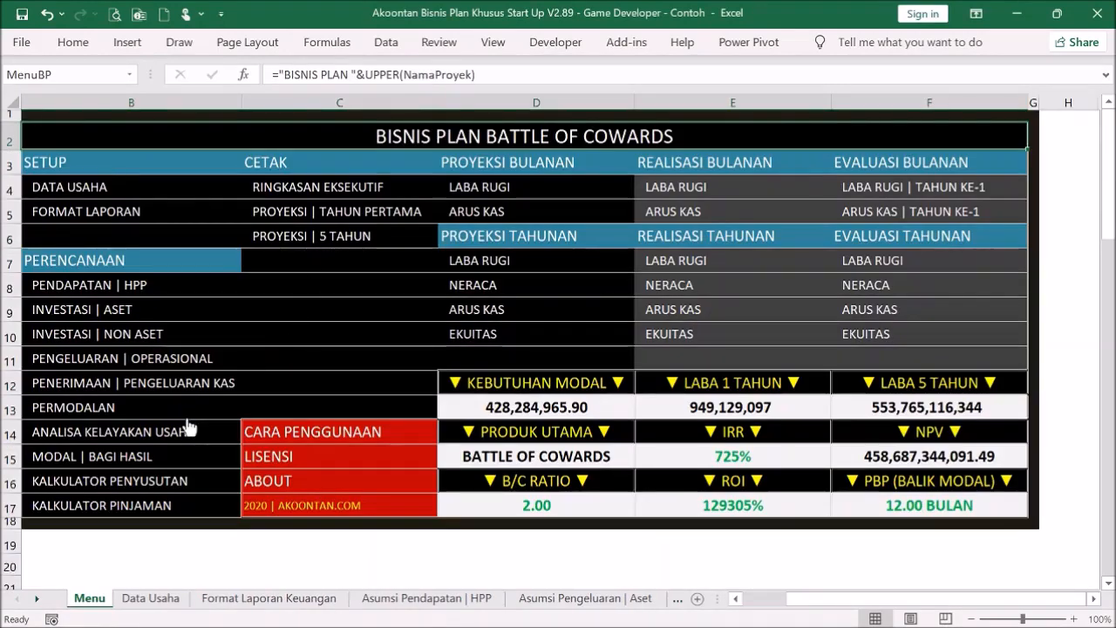
click(136, 361)
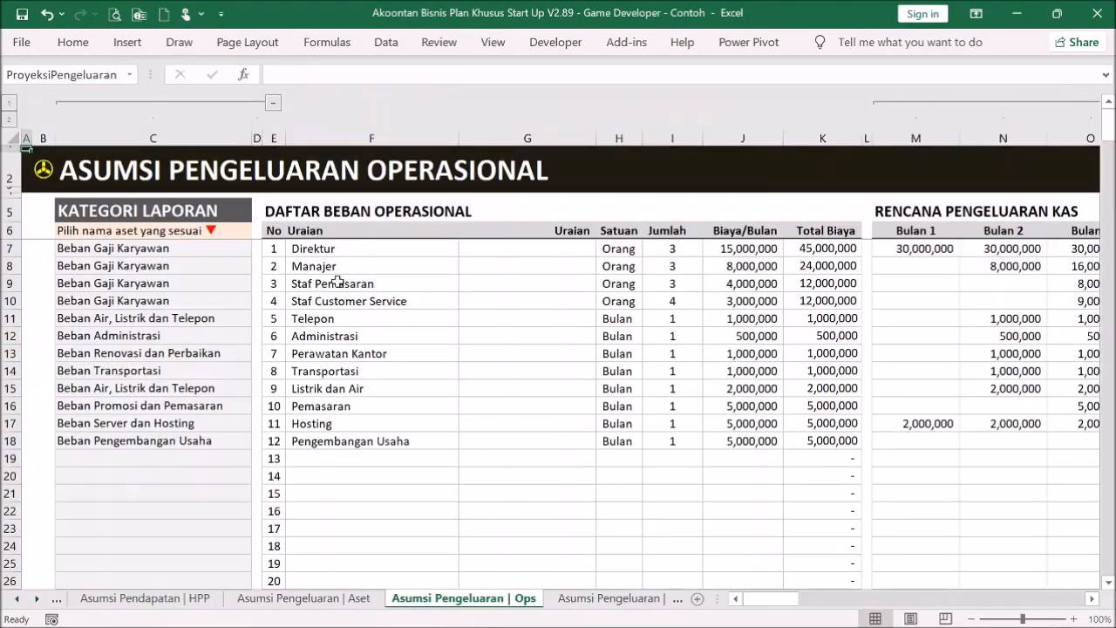
drag(332, 245, 742, 442)
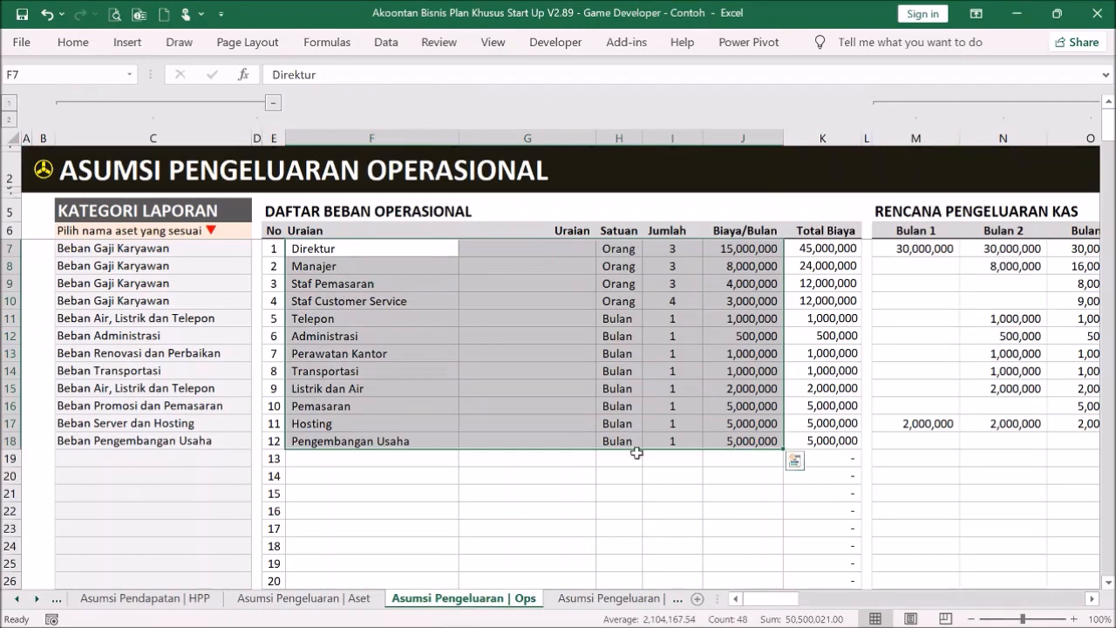
key(ctrl+c)
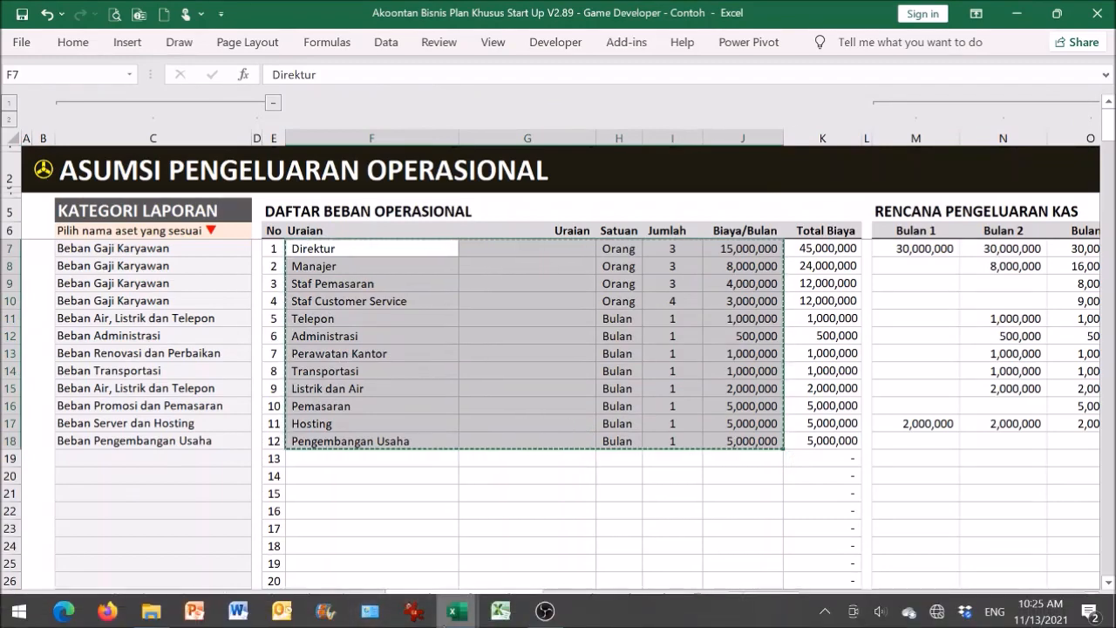
- Return to the plan workbook and paste the copied expense list as values, starting at Uraian row 1 of Daftar Beban Operasional
click(454, 622)
click(551, 529)
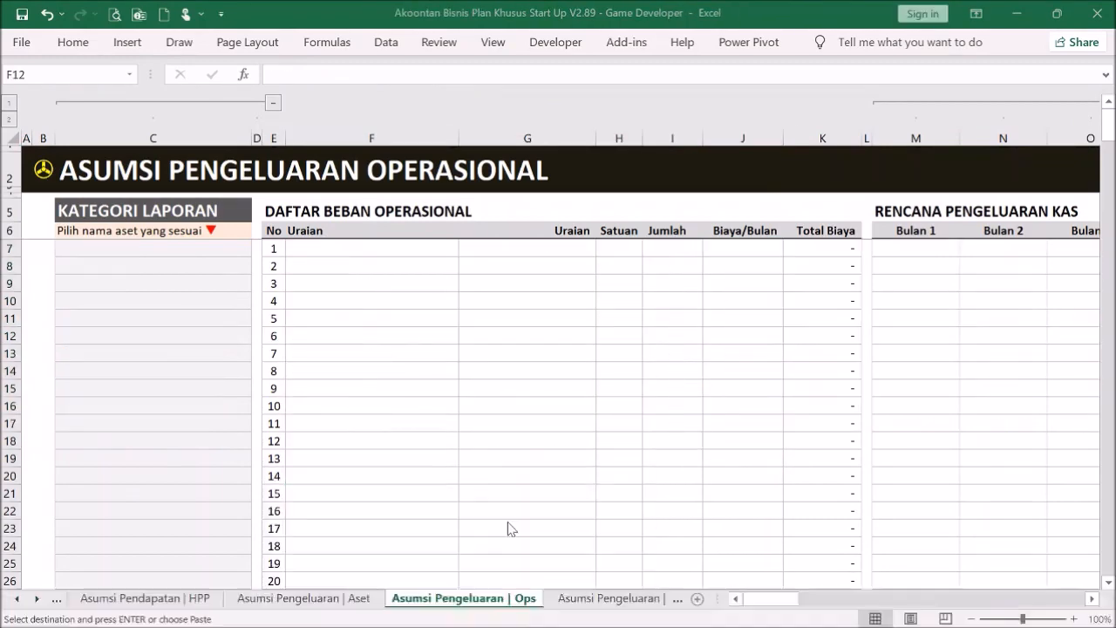
click(358, 249)
right_click(359, 248)
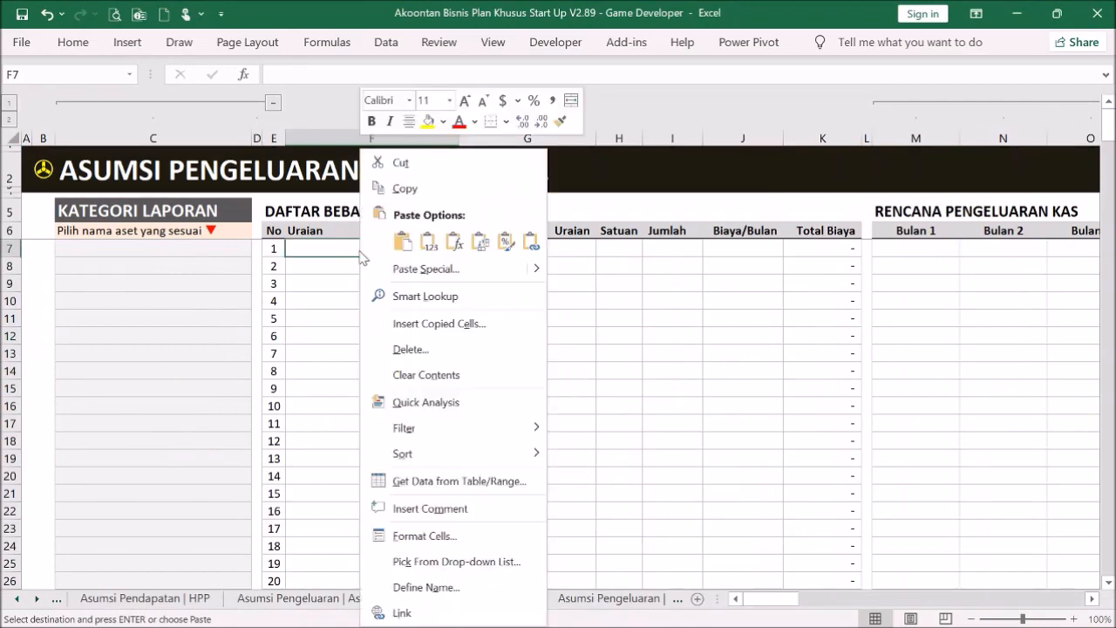
click(424, 246)
click(560, 356)
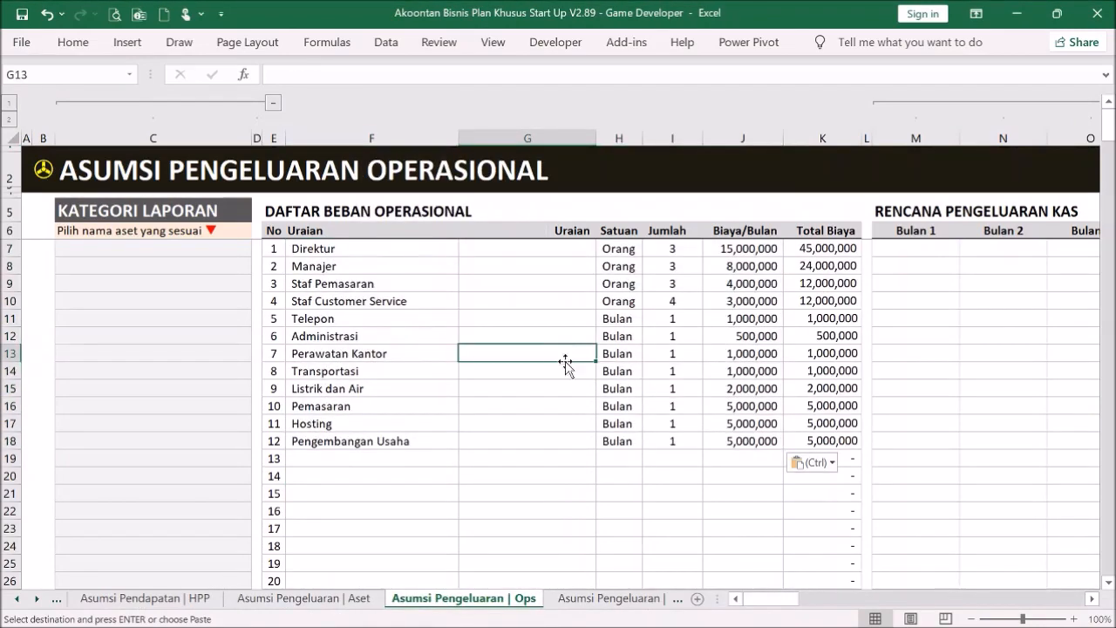
click(637, 478)
- Enter 15000000 as the Direktur expense for Bulan 1 in the Rencana Pengeluaran Kas
click(689, 283)
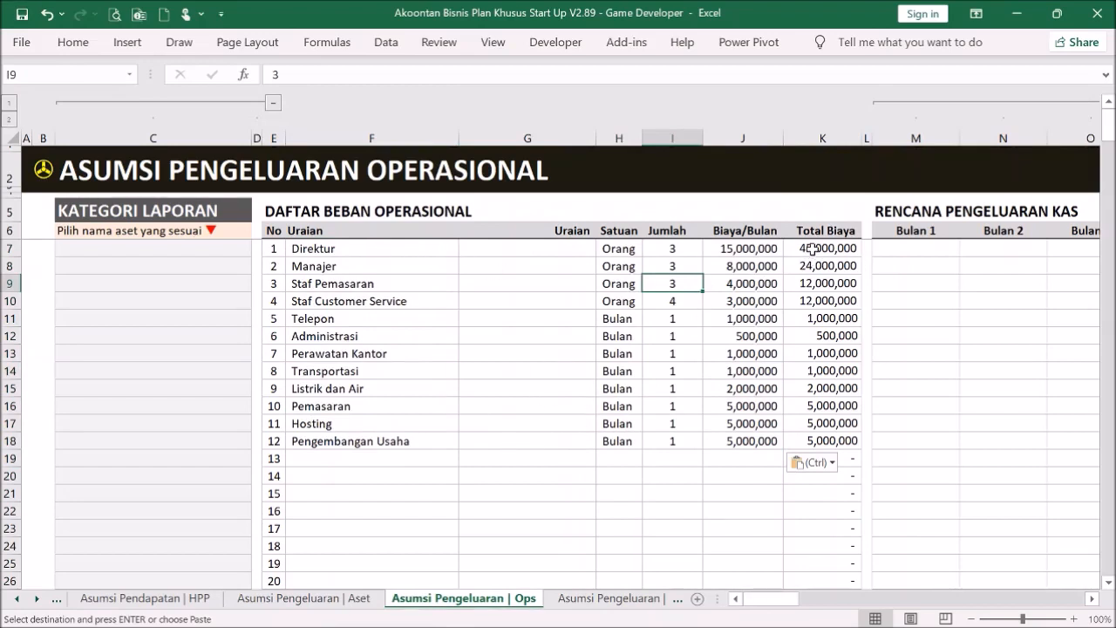
drag(813, 248, 830, 443)
click(906, 250)
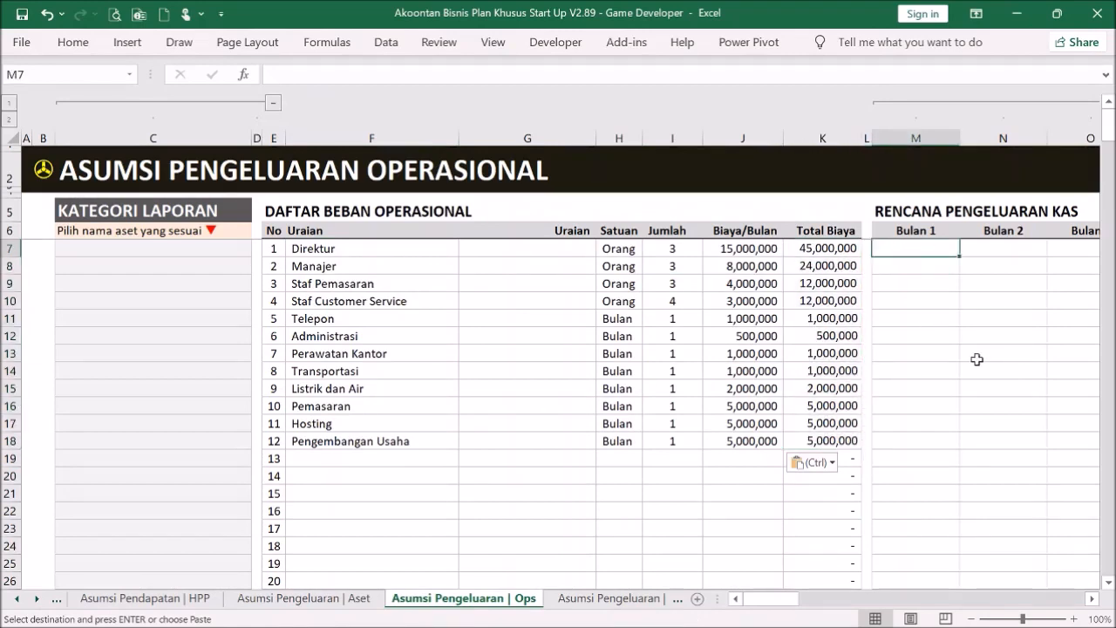
key(Escape)
text(15000000)
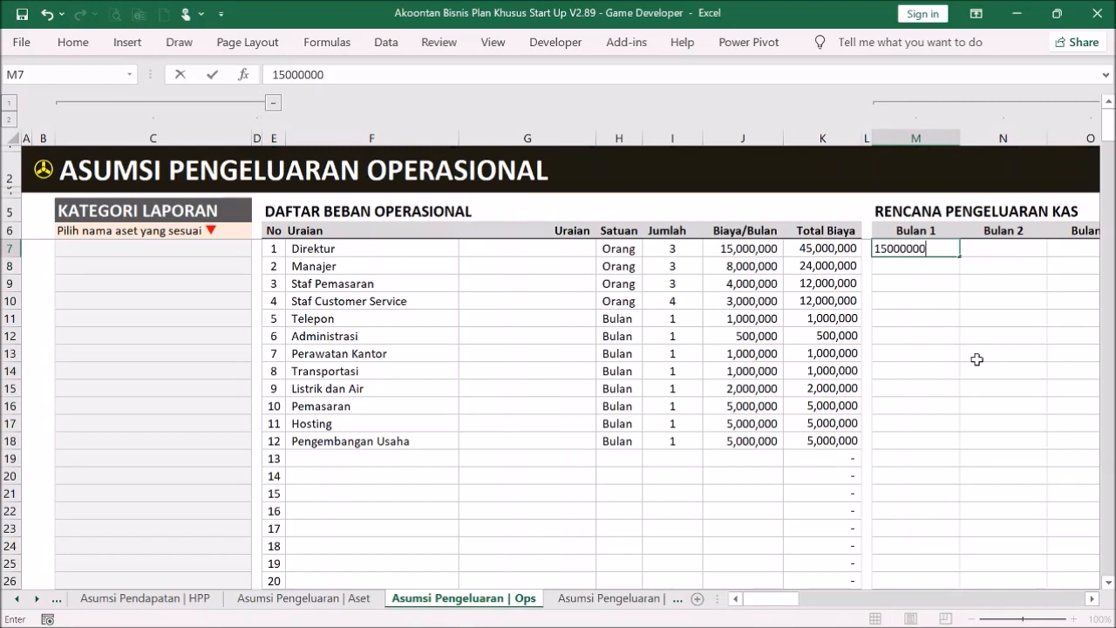
key(Return)
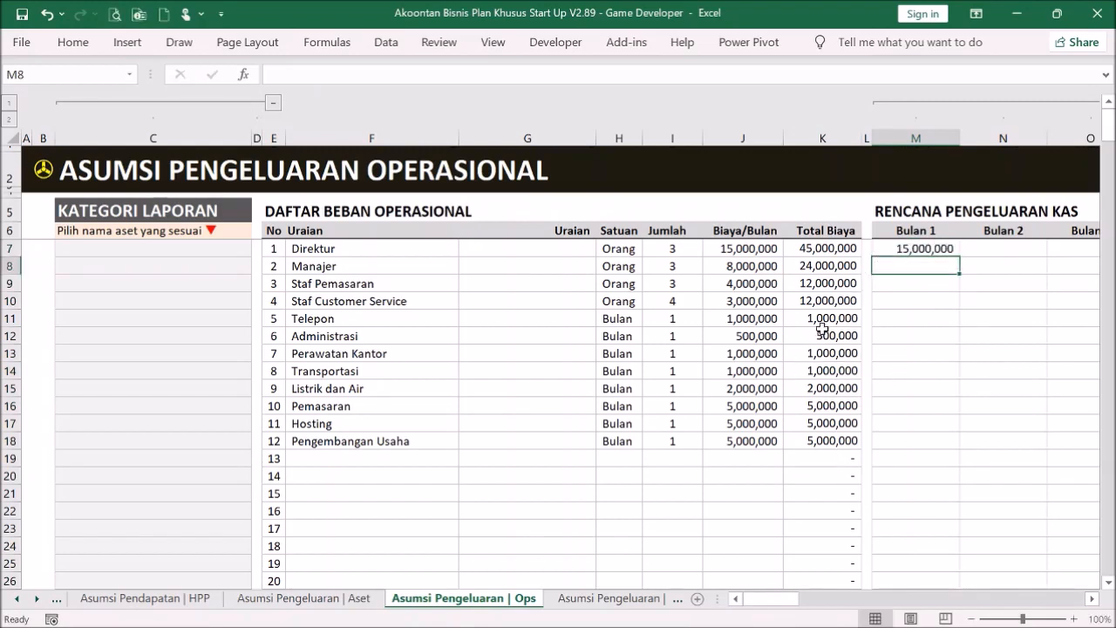
- Copy the Total Biaya of the rows from Telepon to Listrik dan Air into Bulan 1 as values
drag(834, 311, 811, 393)
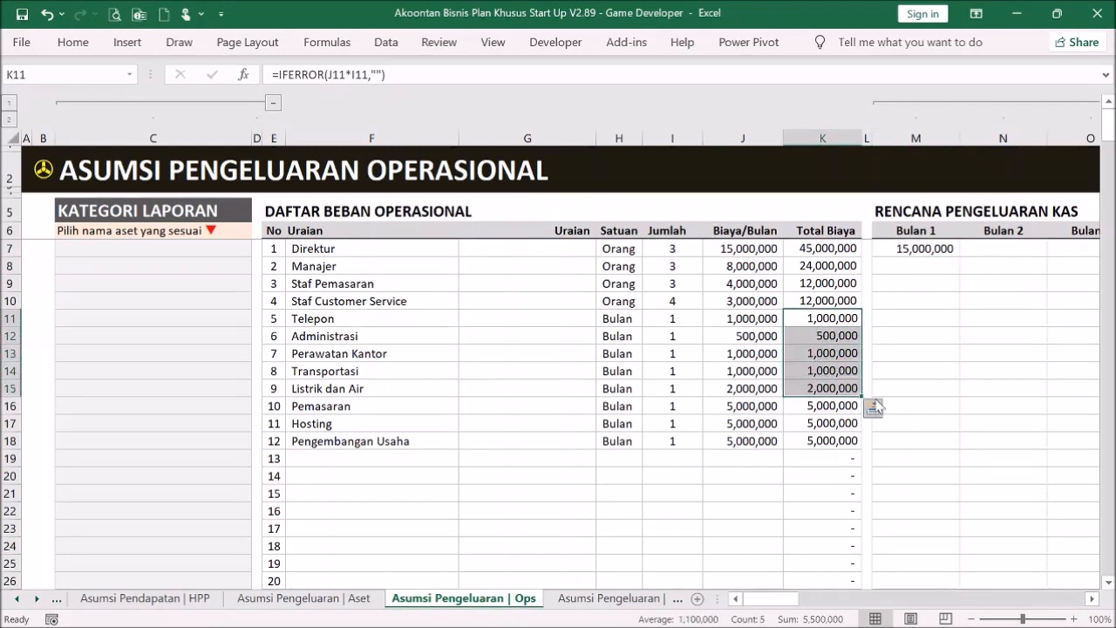
key(ctrl+c)
click(893, 317)
right_click(892, 317)
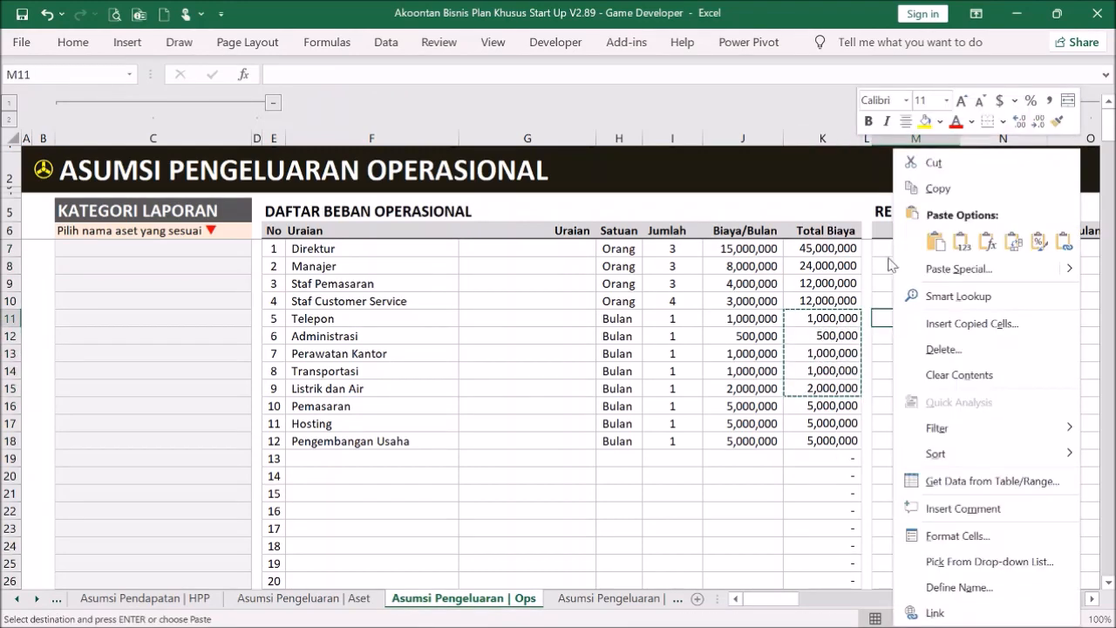
click(960, 244)
- Copy the Total Biaya of all twelve expenses into Bulan 2 as values and fill them across the following months
drag(842, 253, 821, 442)
key(ctrl+c)
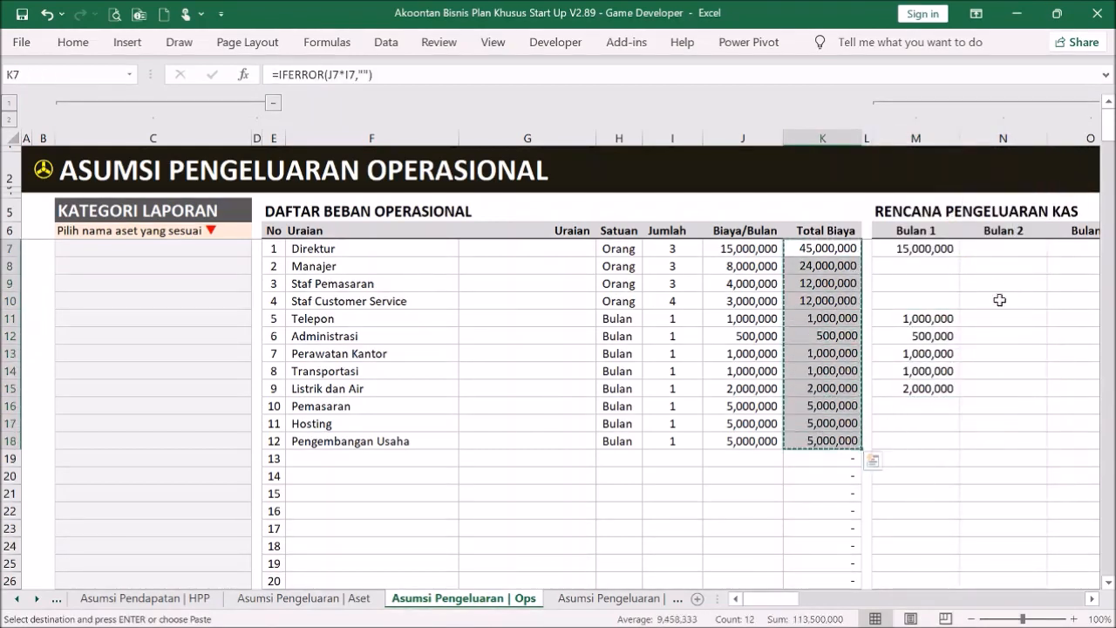
click(999, 248)
right_click(999, 248)
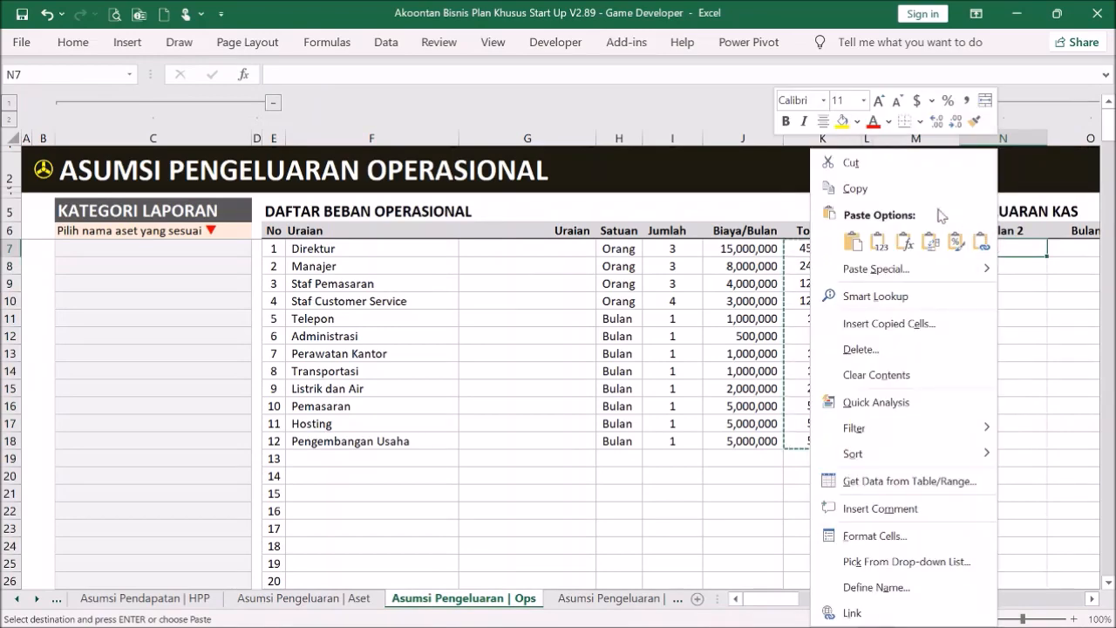
click(880, 245)
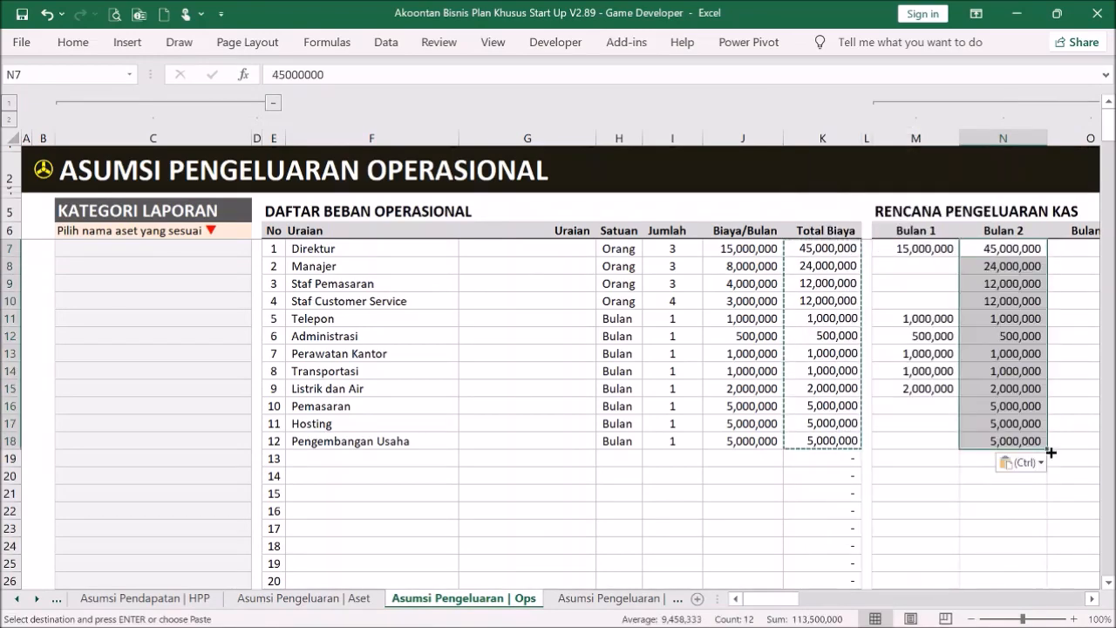
drag(1047, 449, 1009, 491)
drag(1056, 611, 504, 488)
click(515, 492)
- Assign the report category Beban Gaji Karyawan to the rows from Direktur to Staf Customer Service
click(224, 247)
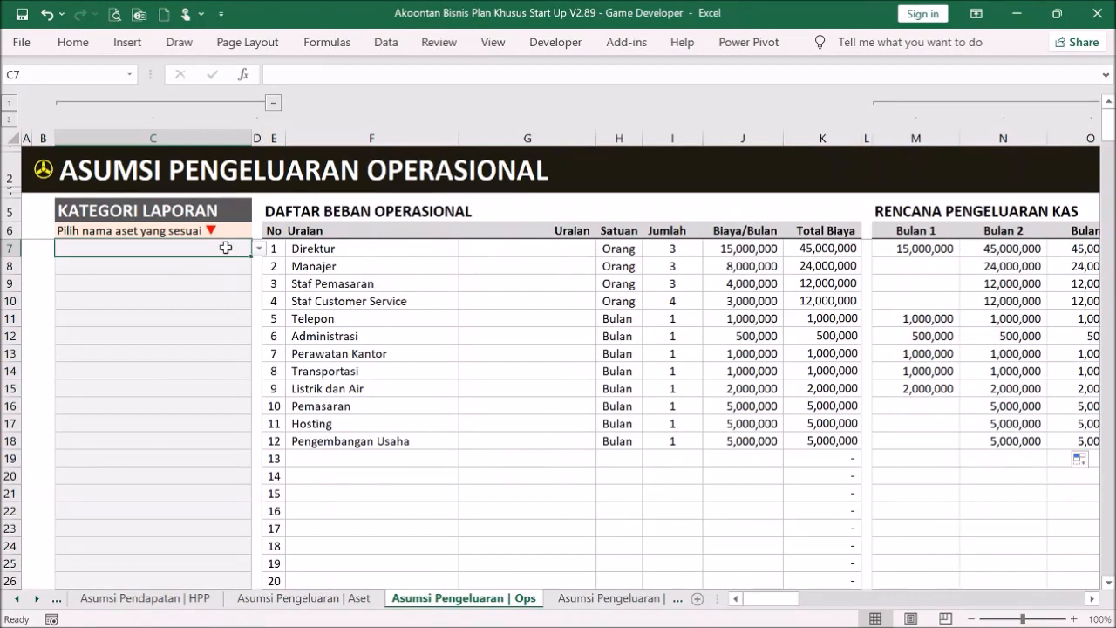
click(259, 248)
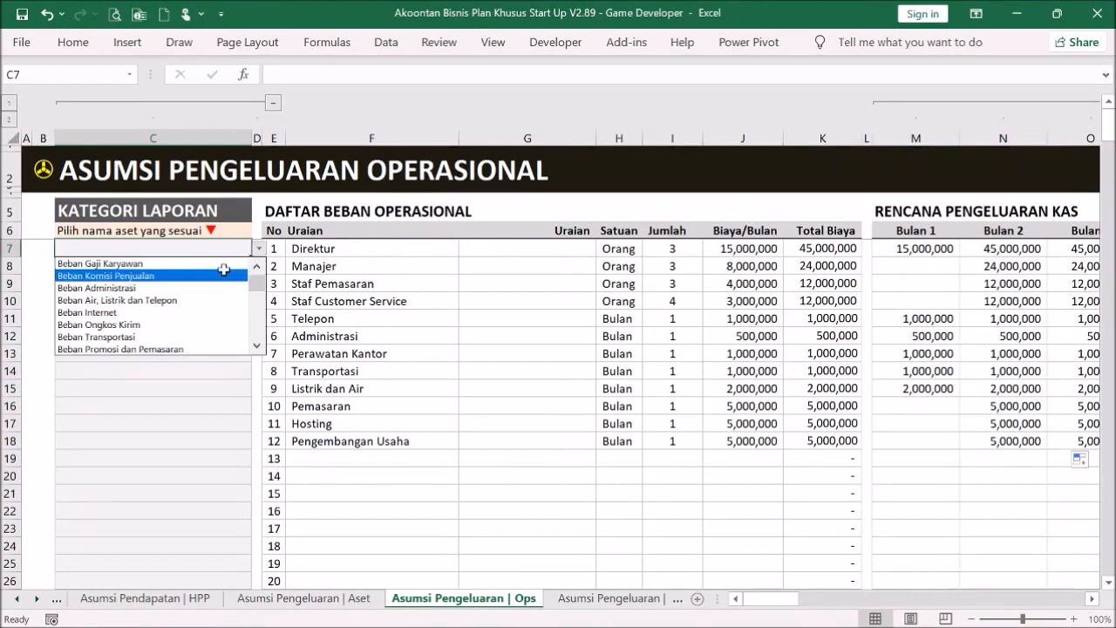
click(242, 263)
drag(250, 258, 249, 307)
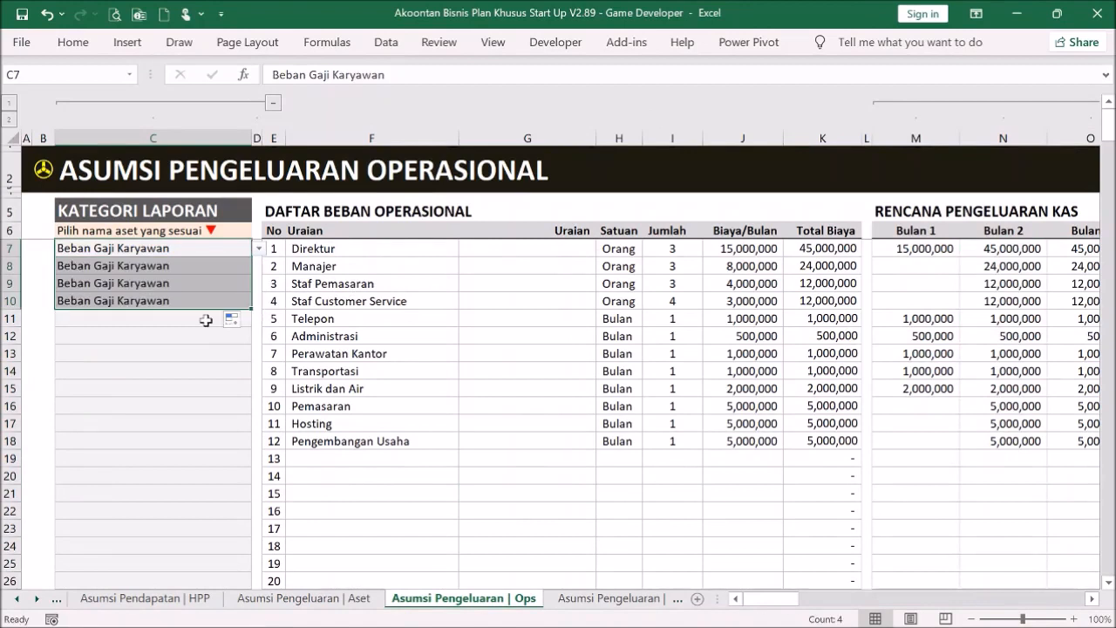
- Assign the report category Beban Air, Listrik dan Telepon to Telepon and Beban Administrasi to Administrasi
click(206, 319)
click(254, 317)
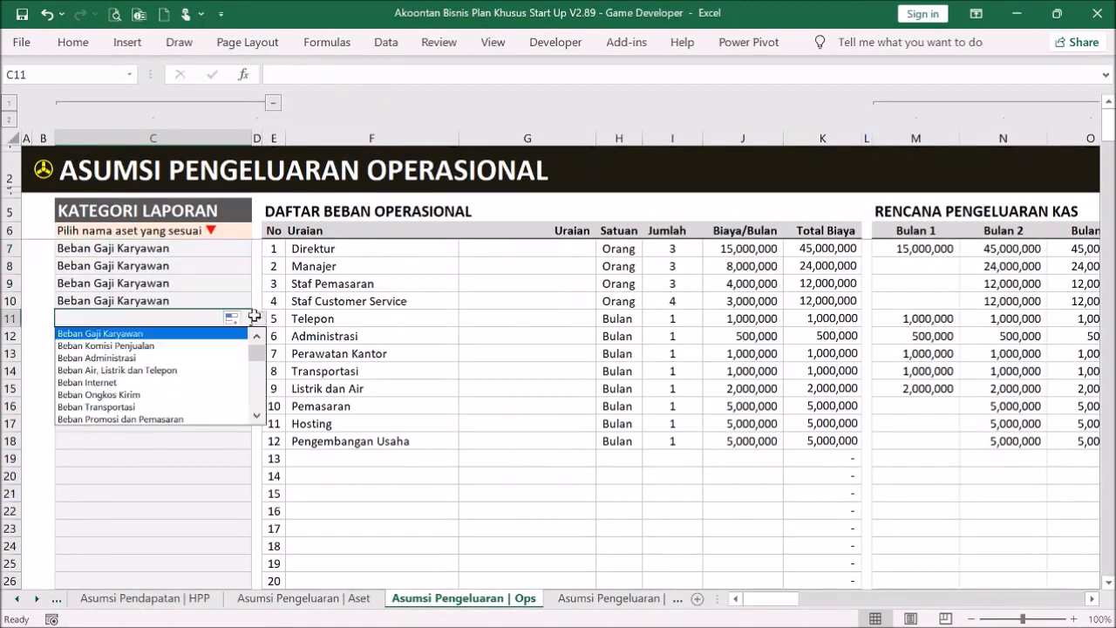
click(193, 371)
click(234, 337)
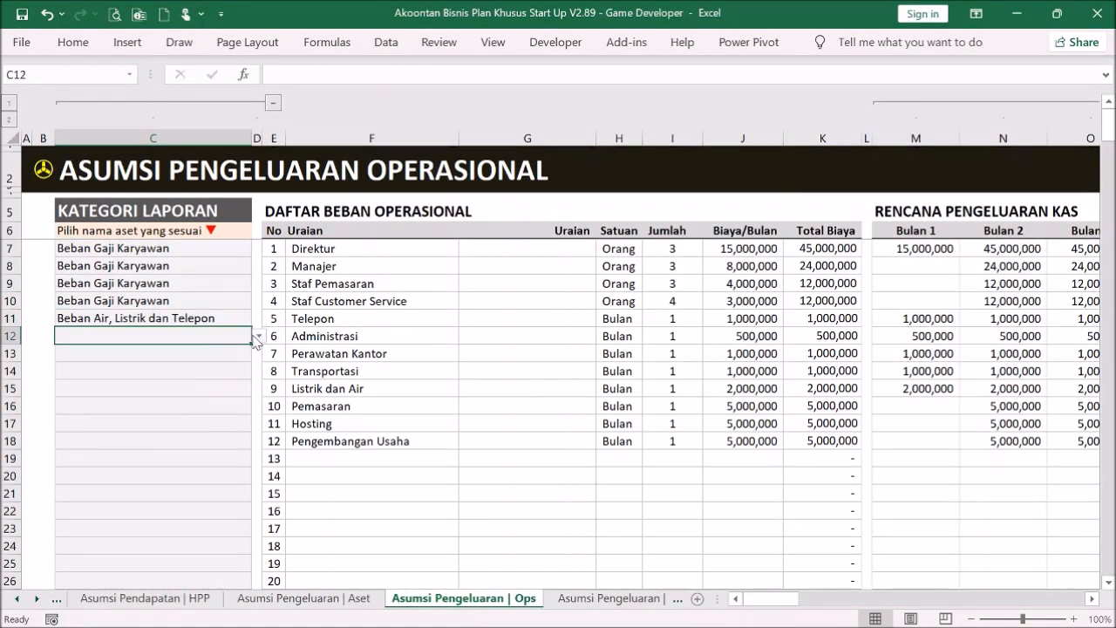
click(259, 335)
click(215, 371)
- Assign the report category Beban Renovasi dan Perbaikan to Perawatan Kantor and Beban Transportasi to Transportasi
click(234, 354)
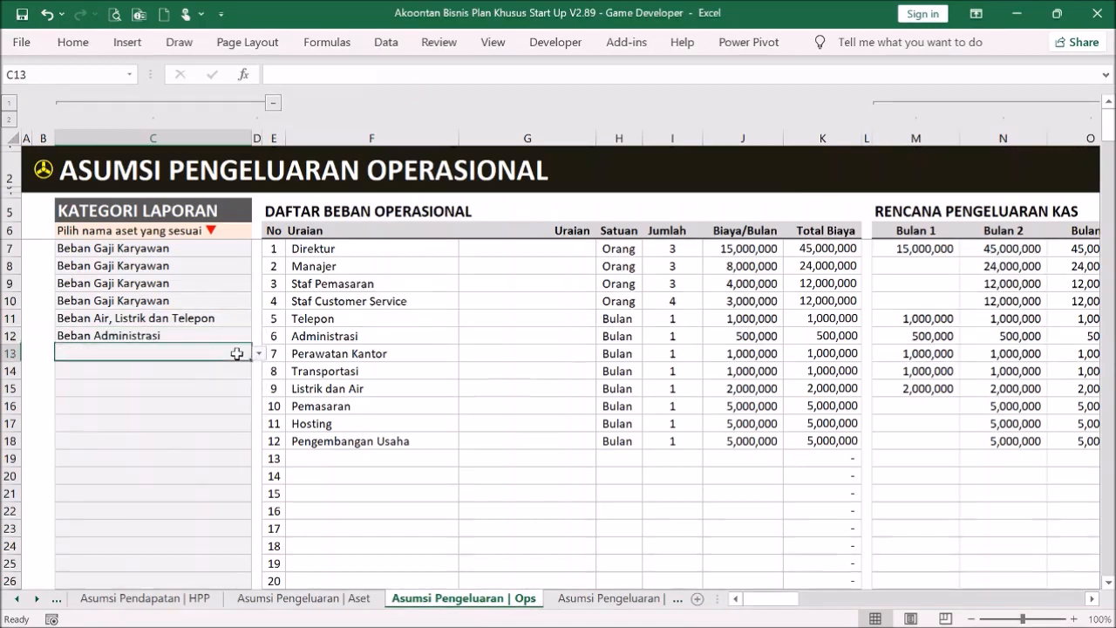
click(259, 354)
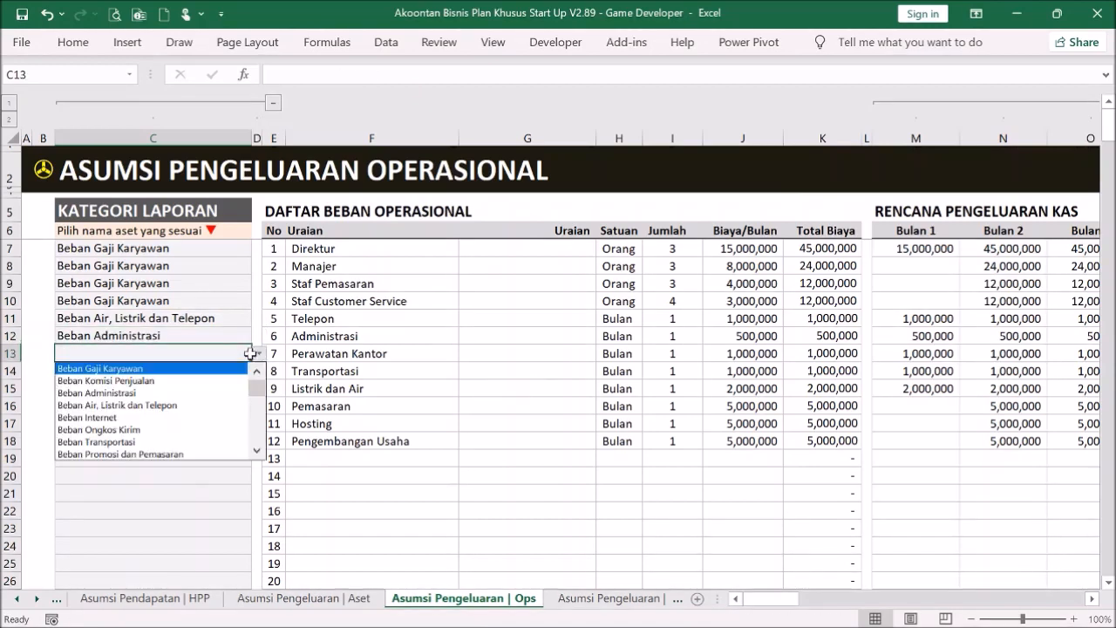
click(257, 450)
click(256, 450)
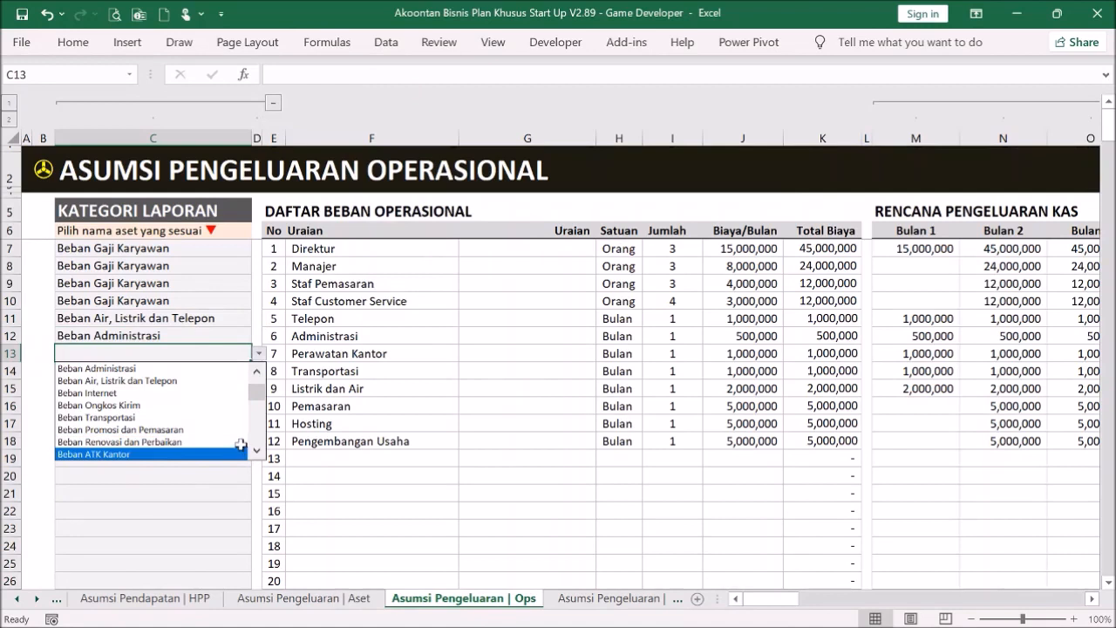
click(239, 444)
click(242, 369)
click(259, 370)
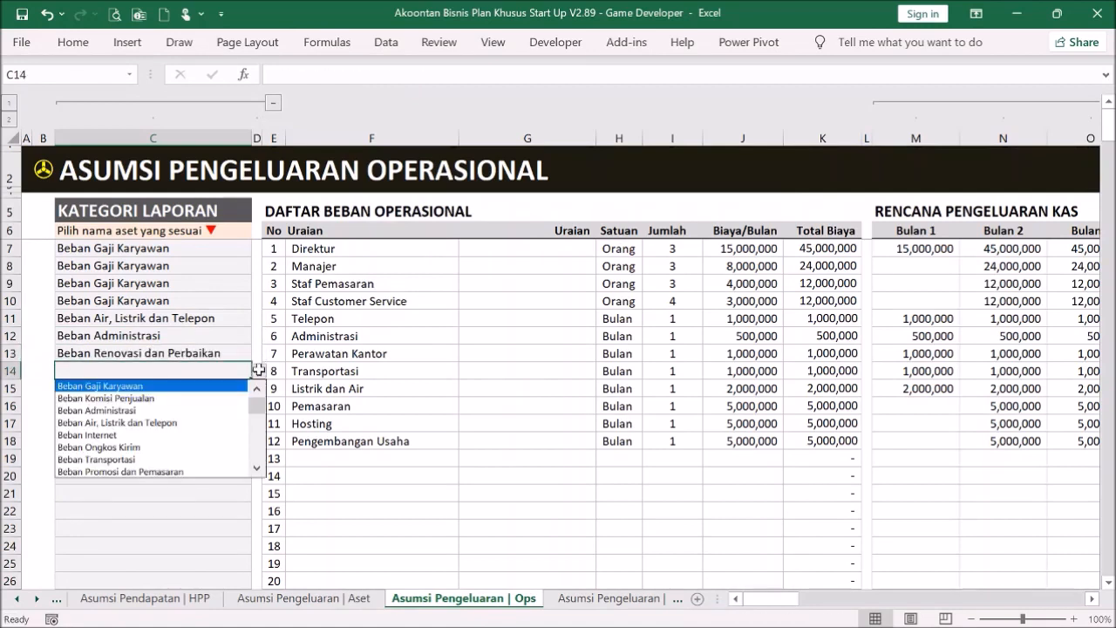
click(230, 459)
- Assign the report category Beban Air, Listrik dan Telepon to Listrik dan Air and Beban Promosi dan Pemasaran to Pemasaran
click(230, 387)
click(259, 388)
click(215, 439)
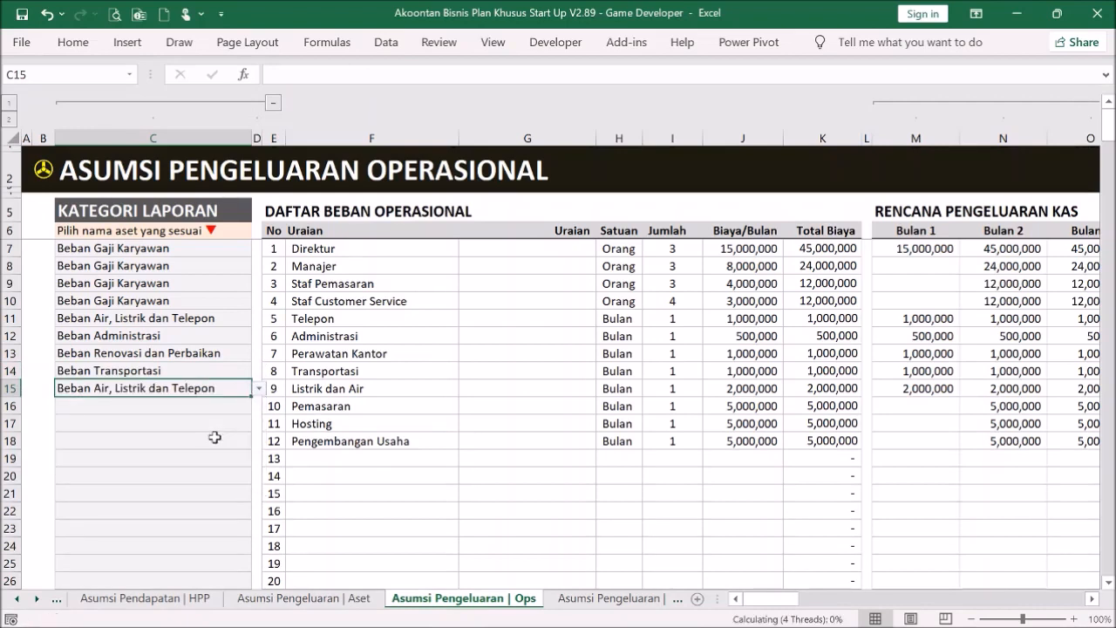
click(232, 406)
click(259, 407)
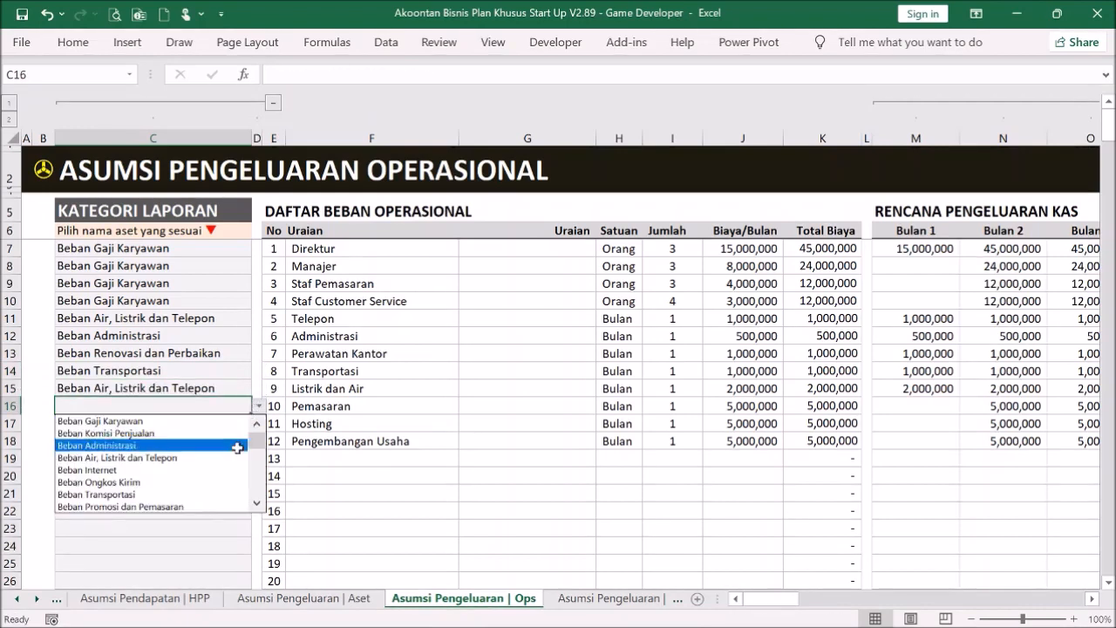
click(215, 501)
- Assign the report category Beban Teknologi Informasi to Hosting and Pengembangan Usaha
click(237, 424)
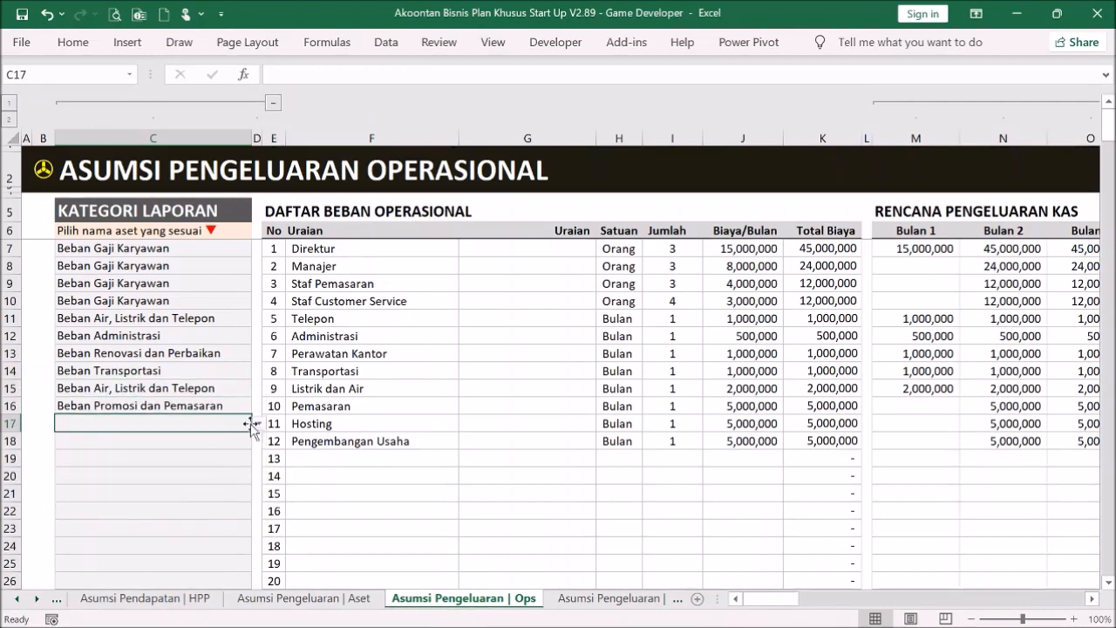
click(259, 423)
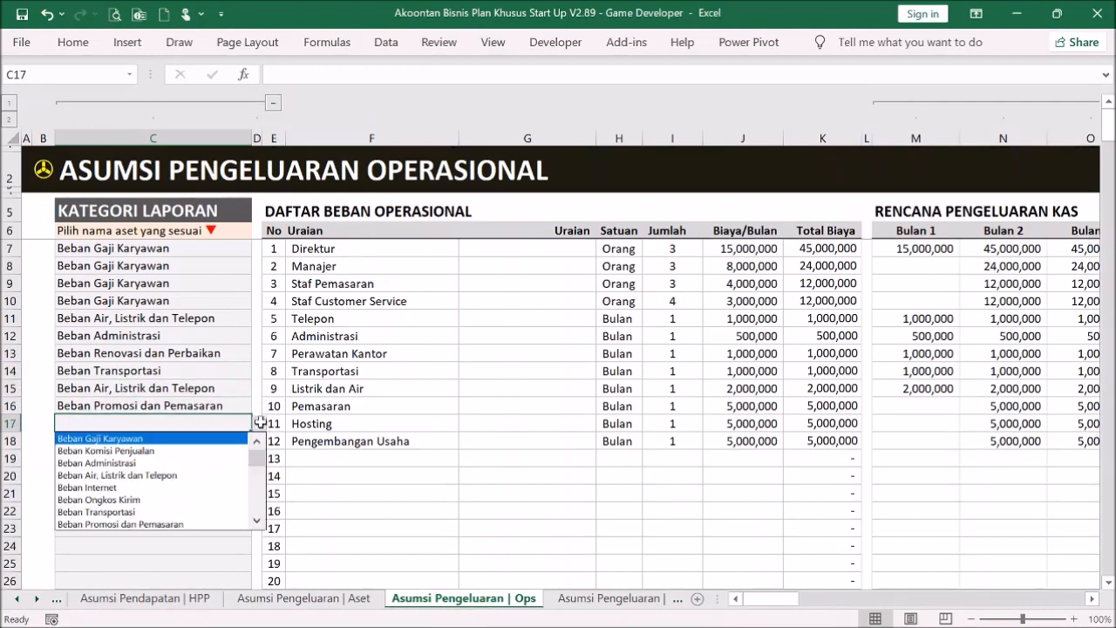
click(257, 492)
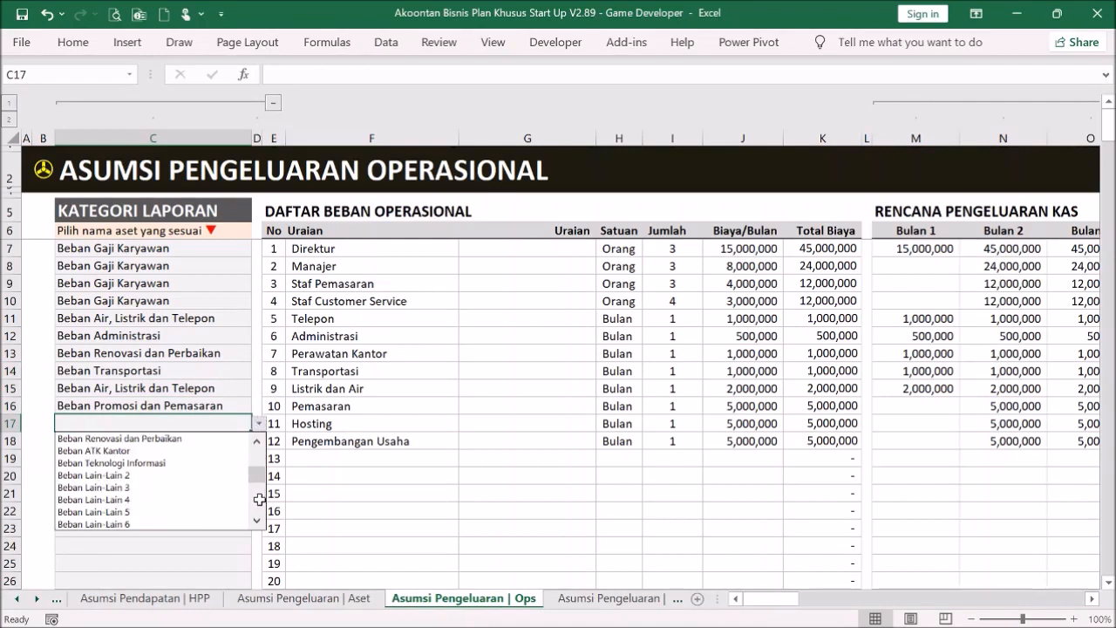
click(224, 463)
click(232, 442)
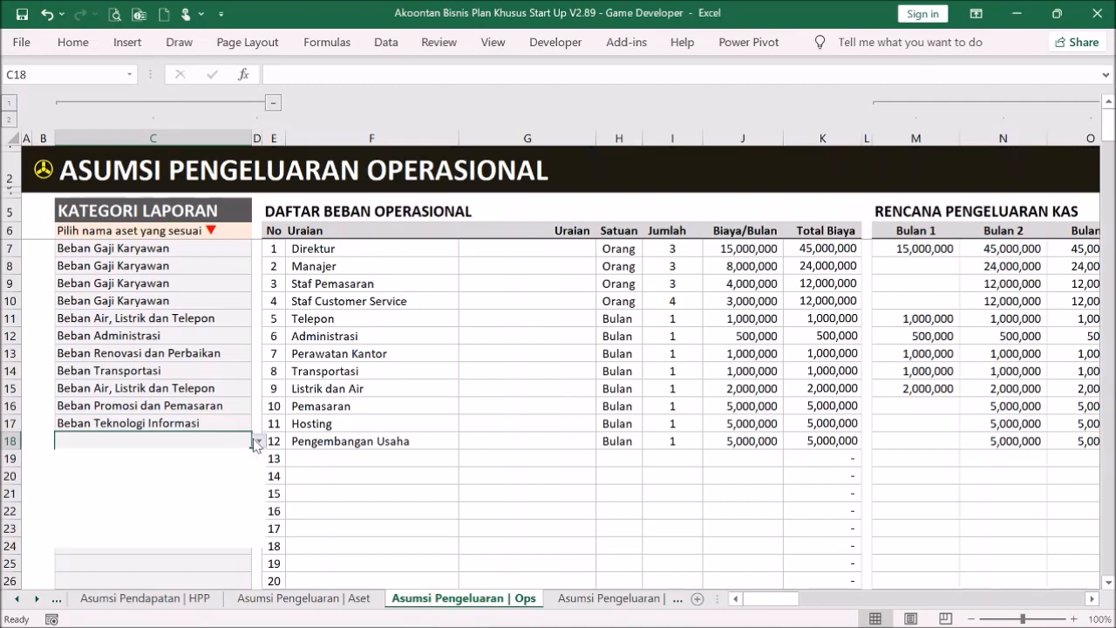
click(257, 442)
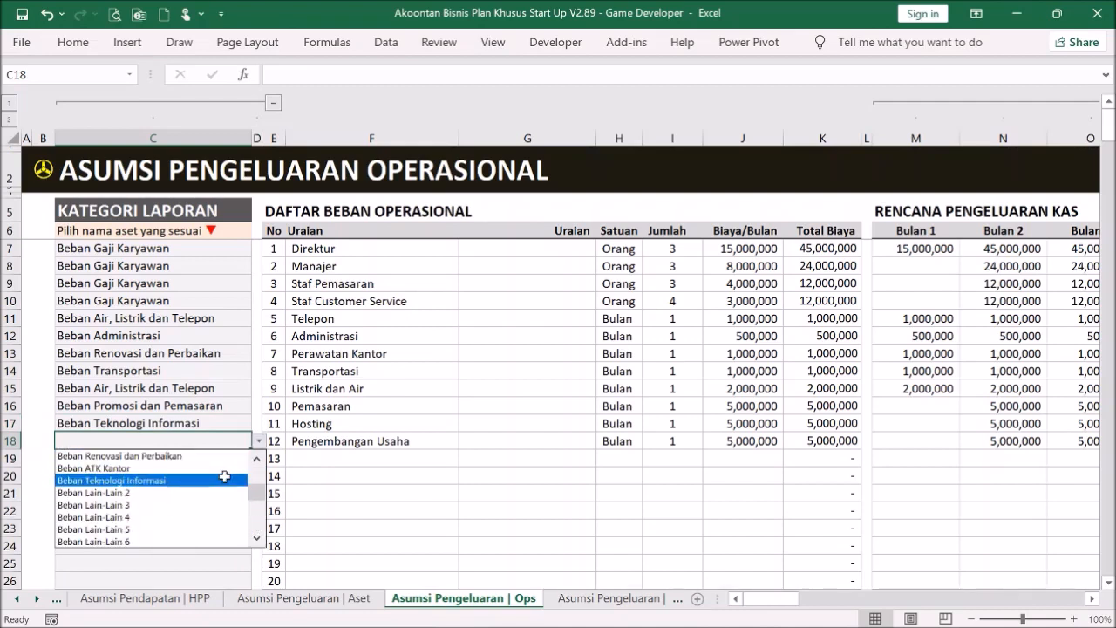
click(224, 479)
click(367, 460)
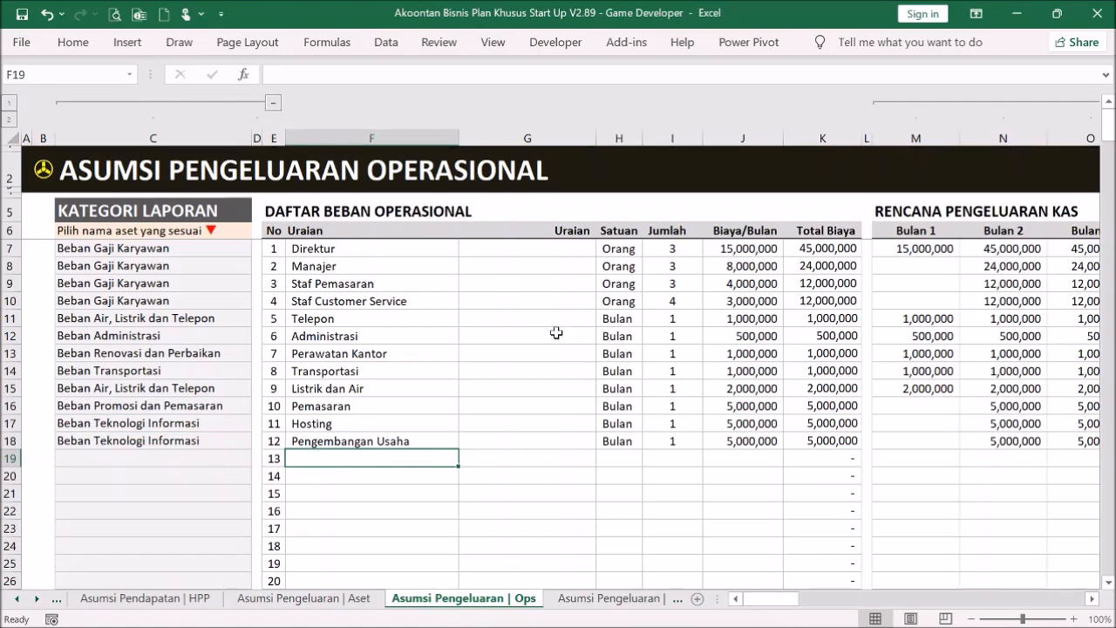
- Open the Penerimaan | Pengeluaran Kas projection and examine the monthly cash balances and the total capital requirement through Bulan 3
click(43, 170)
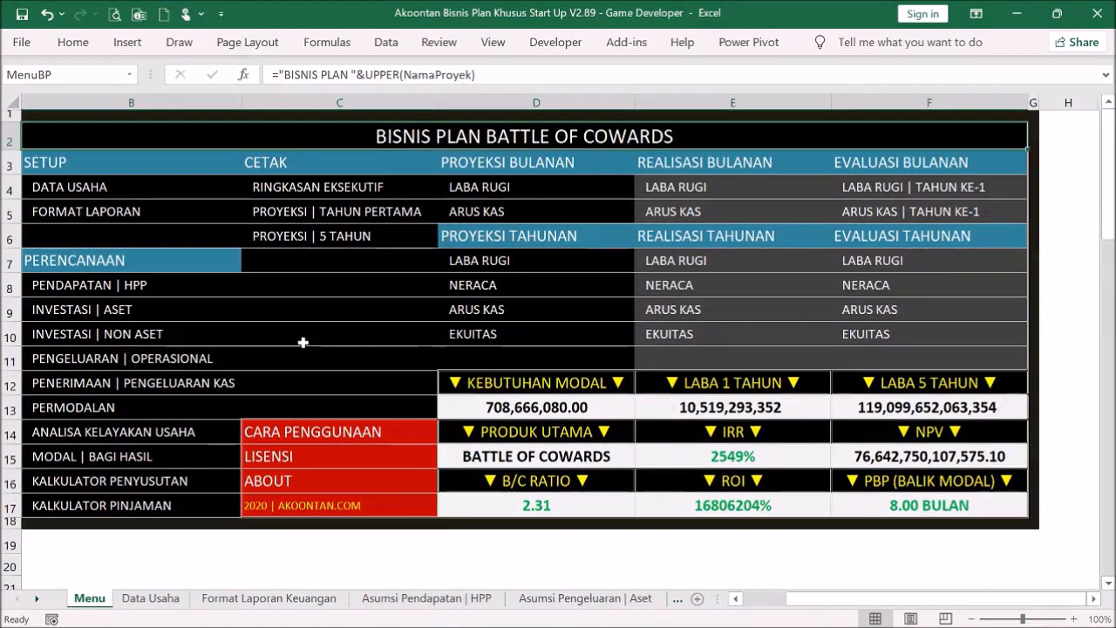
click(177, 394)
scroll(428, 346, down, 4)
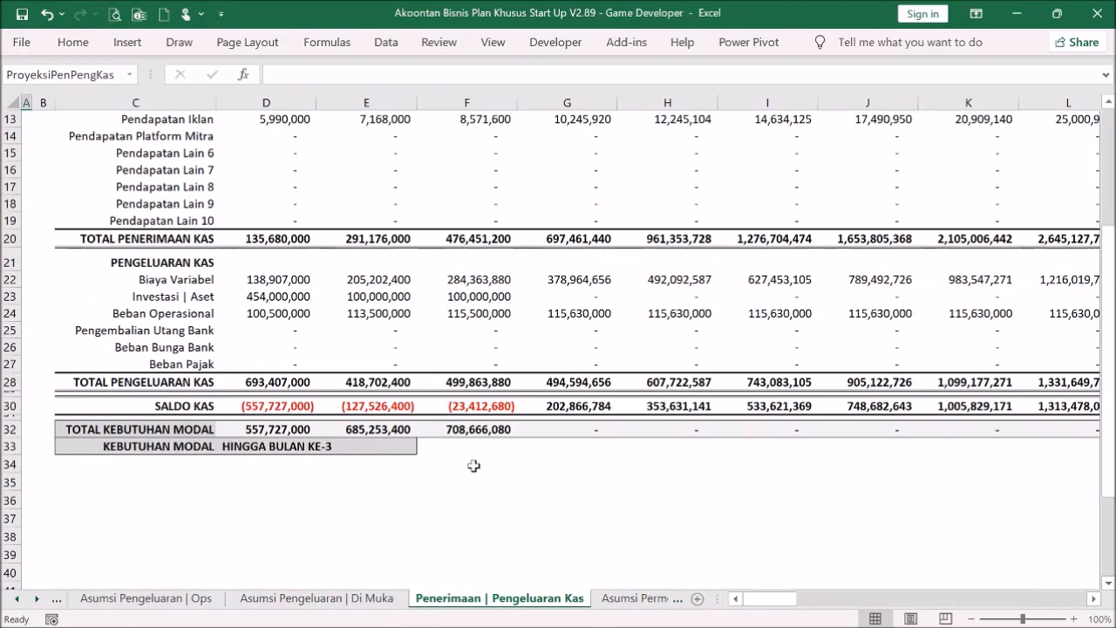
scroll(464, 446, up, 4)
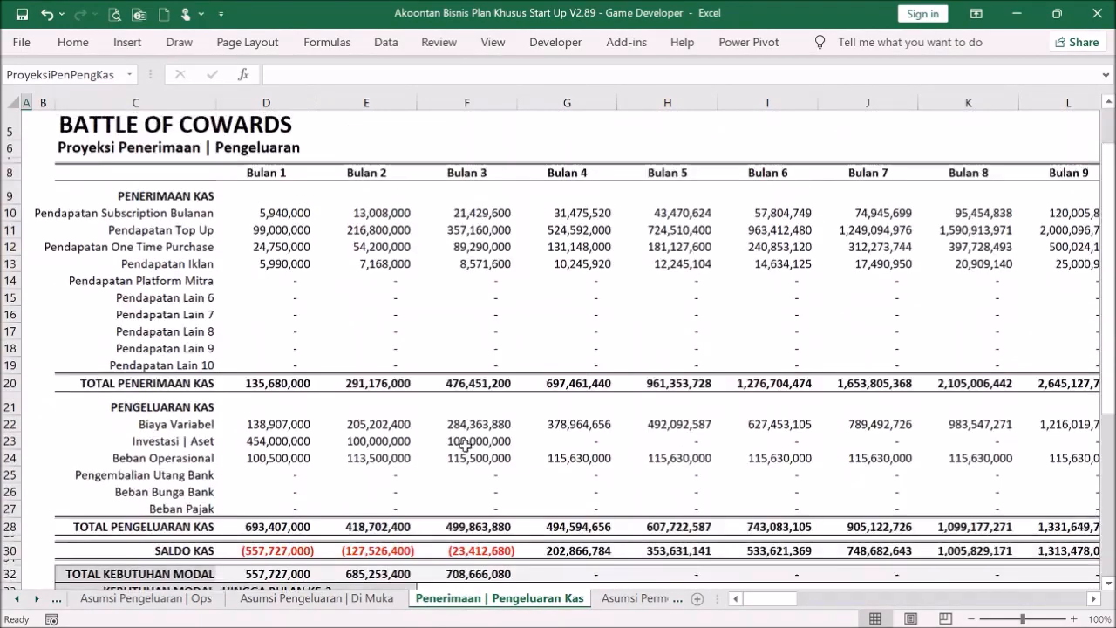
scroll(471, 438, down, 3)
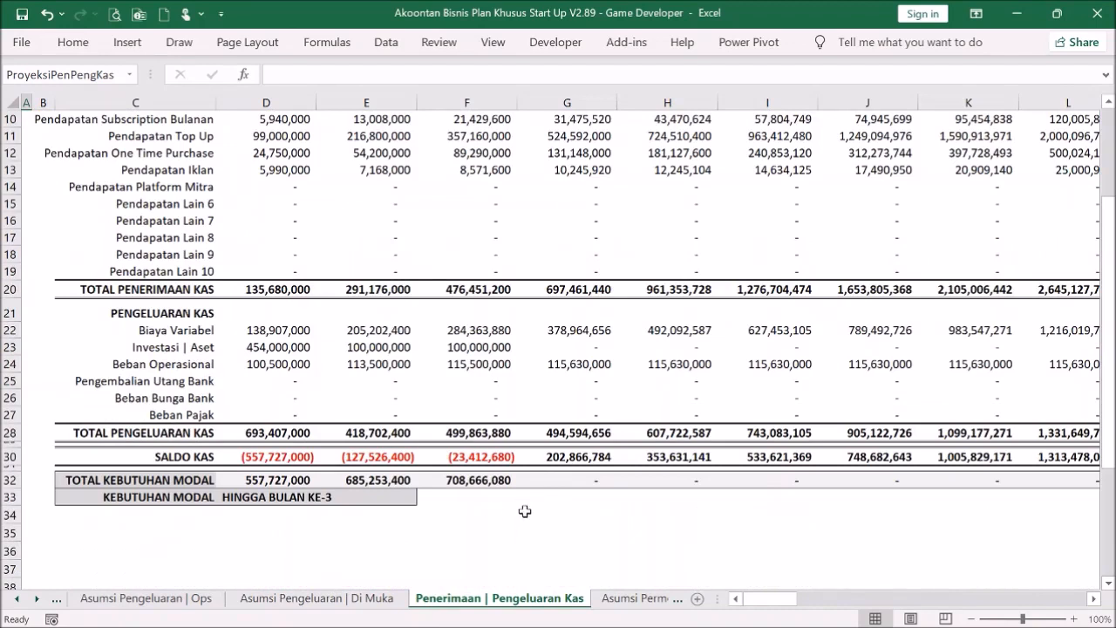
click(510, 485)
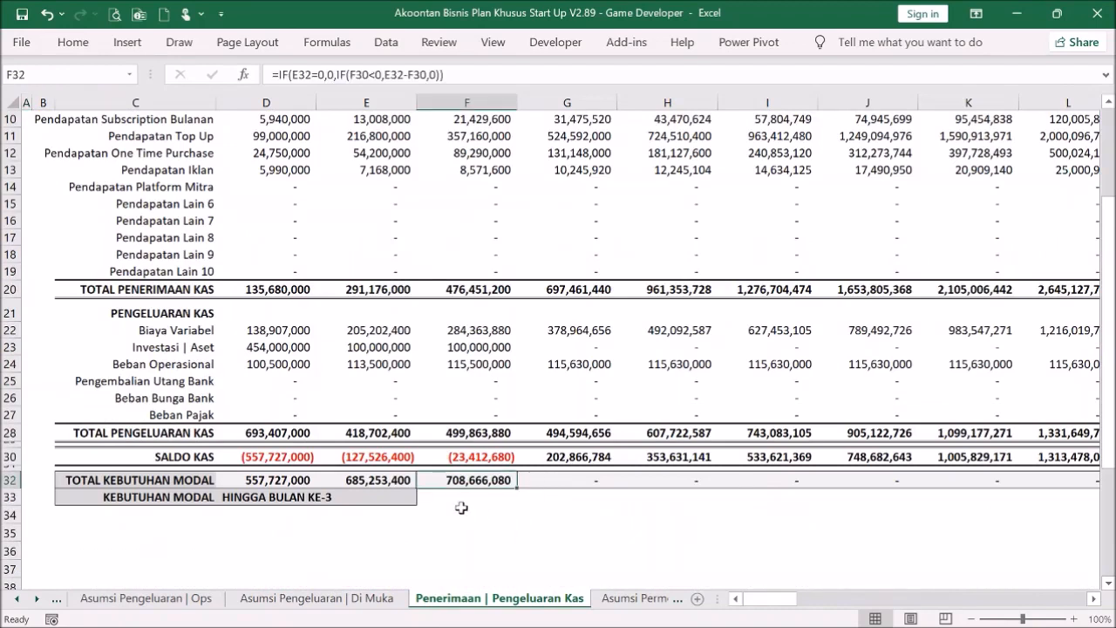
scroll(201, 276, up, 3)
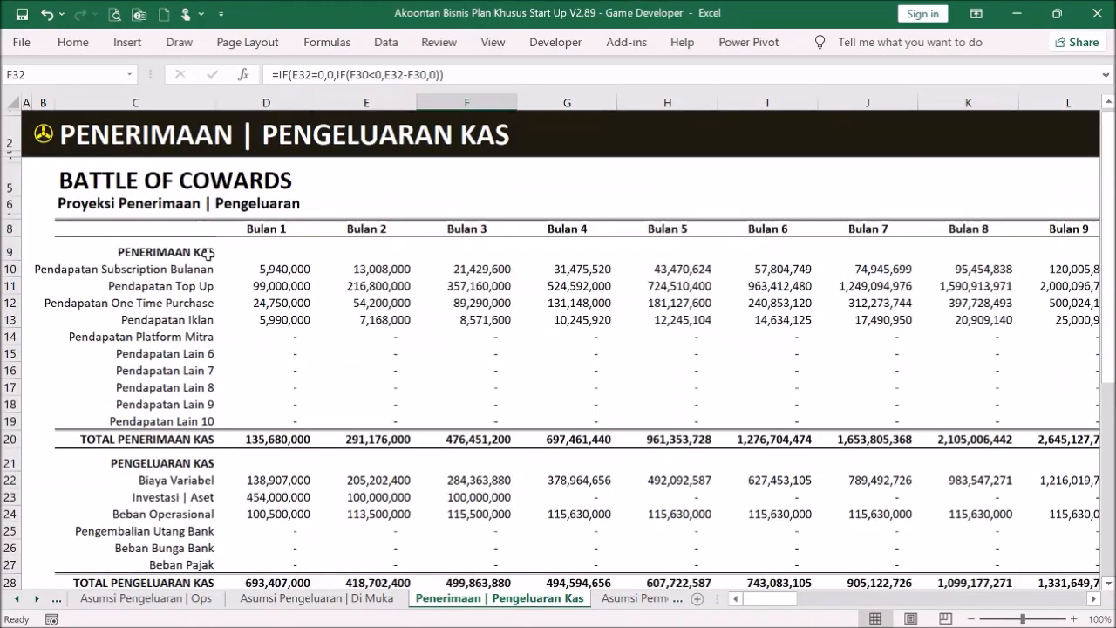
- Open the Pendapatan | HPP assumptions and review the projections from the monthly columns through to the yearly totals
click(50, 134)
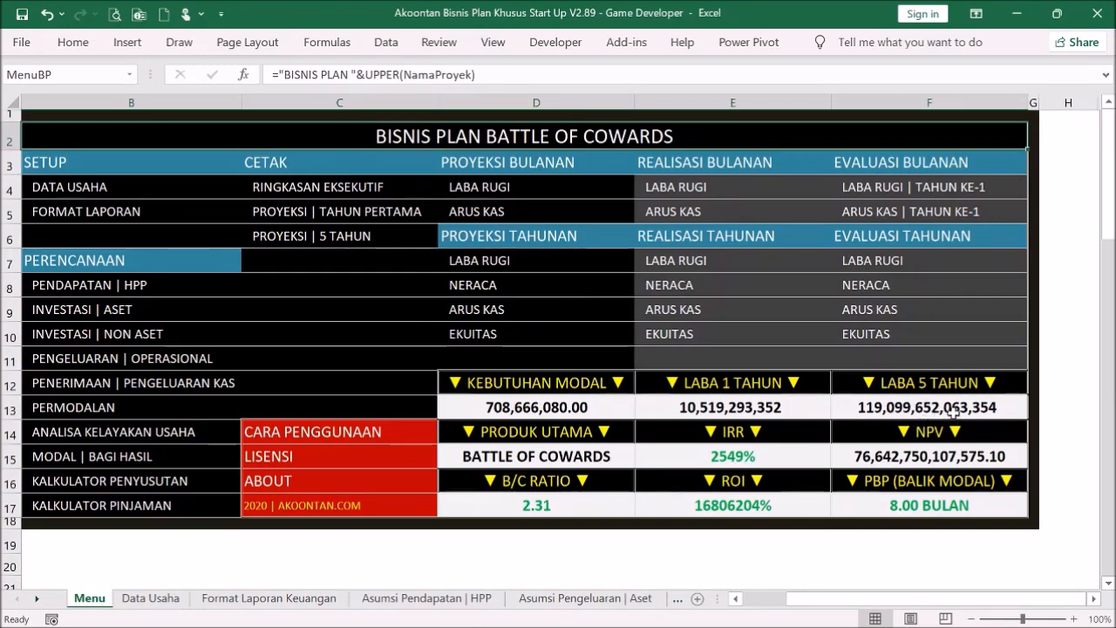
click(110, 283)
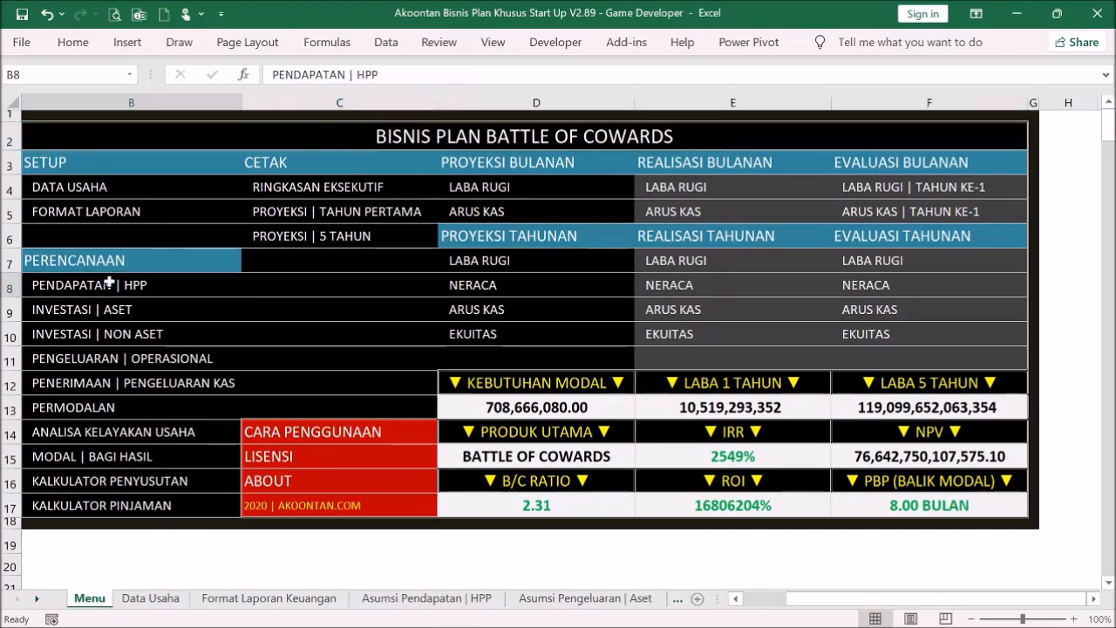
click(127, 291)
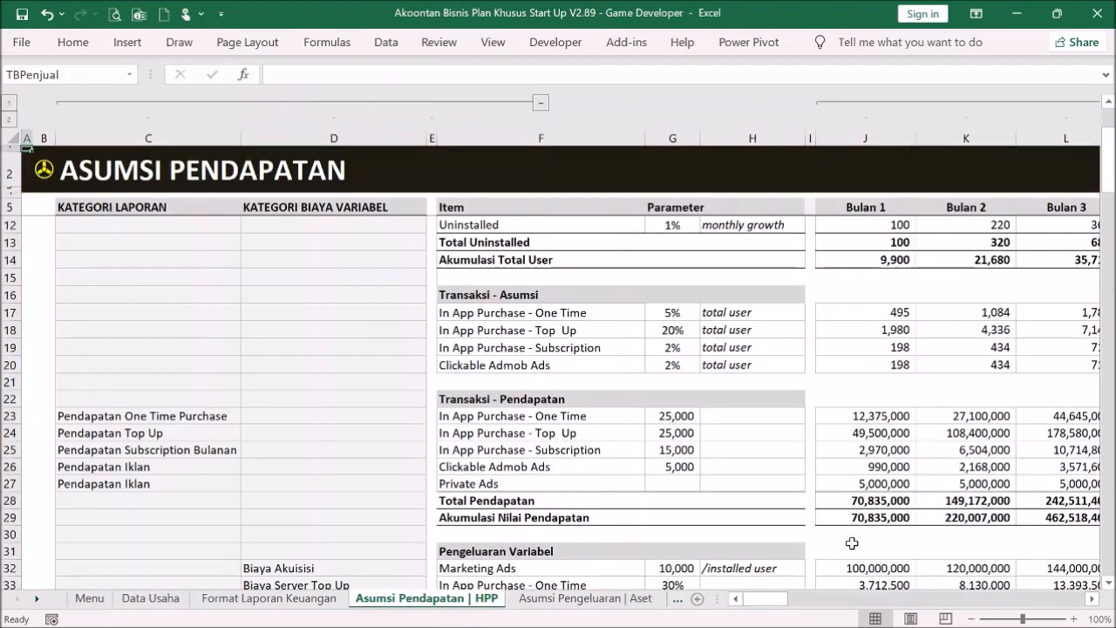
drag(772, 601, 776, 604)
drag(799, 602, 823, 595)
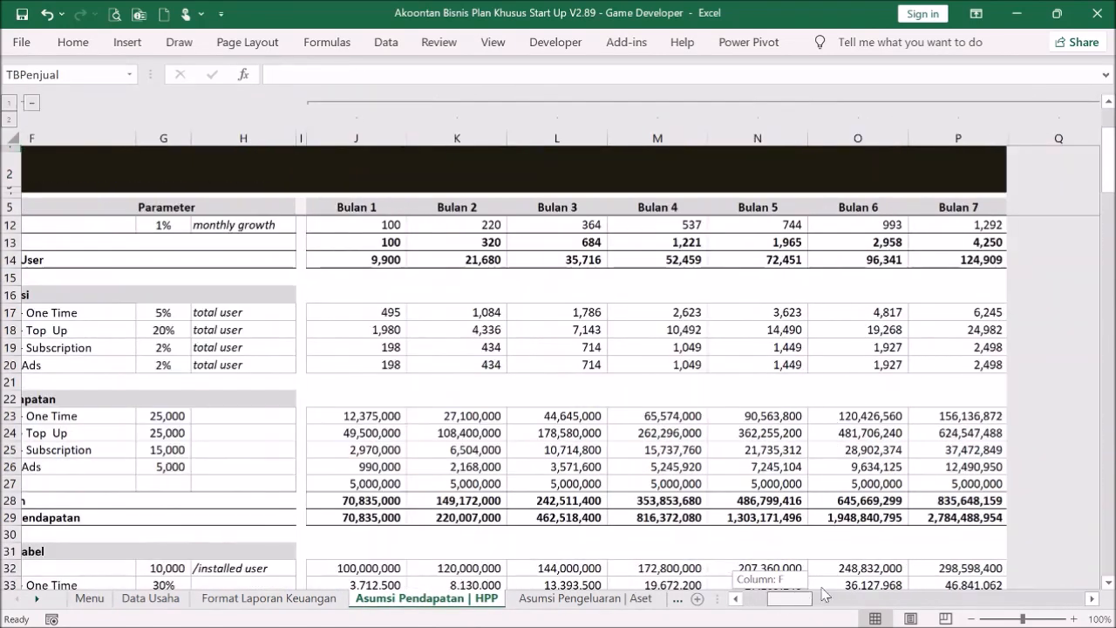
scroll(633, 261, up, 2)
scroll(633, 262, right, 3)
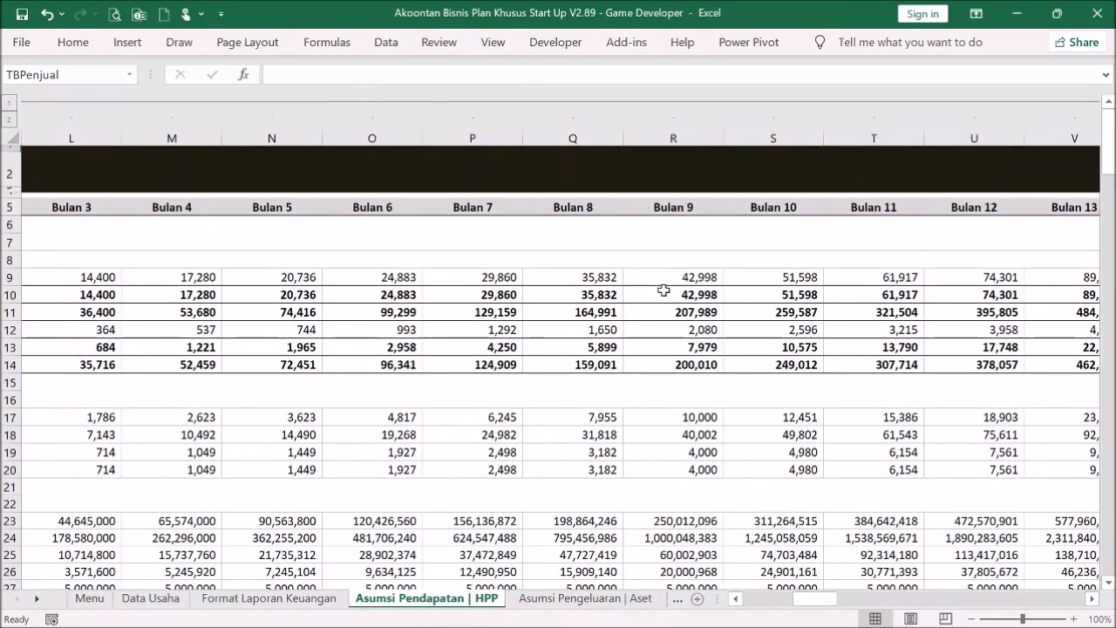
drag(821, 588, 1047, 596)
drag(966, 583, 755, 607)
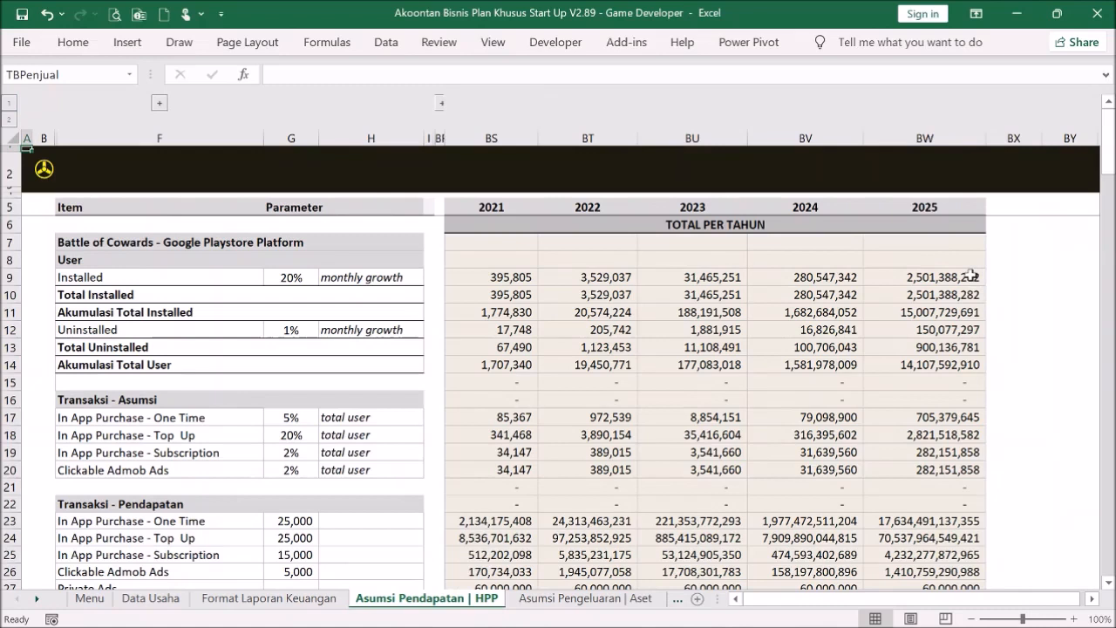
- Inspect the 2025 yearly totals for installed and uninstalled users in the Battle of Cowards user section
click(971, 276)
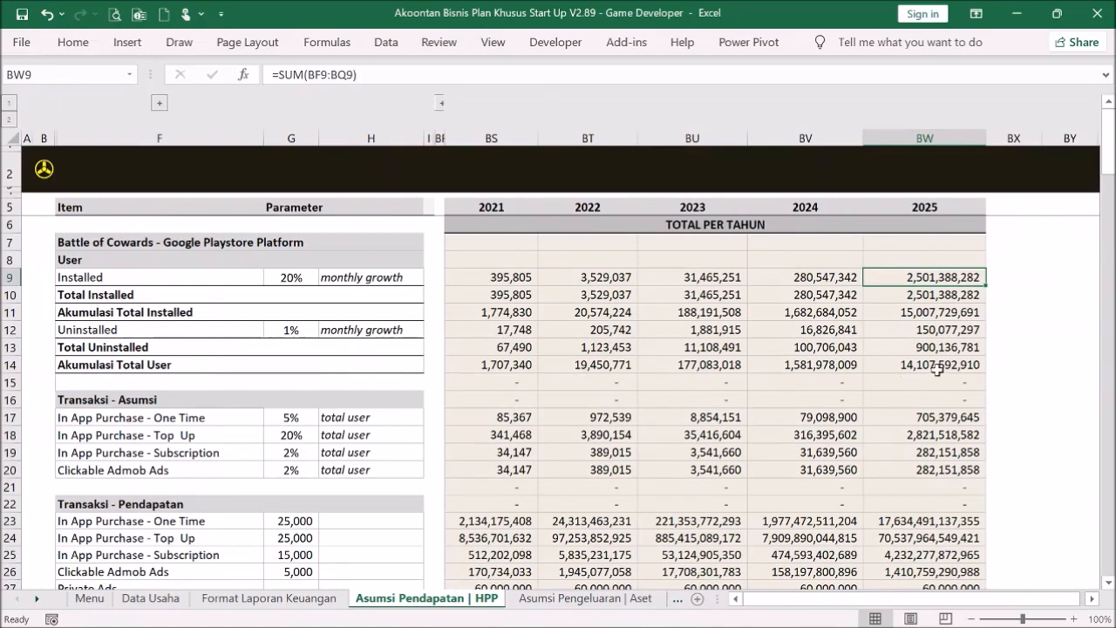
click(968, 347)
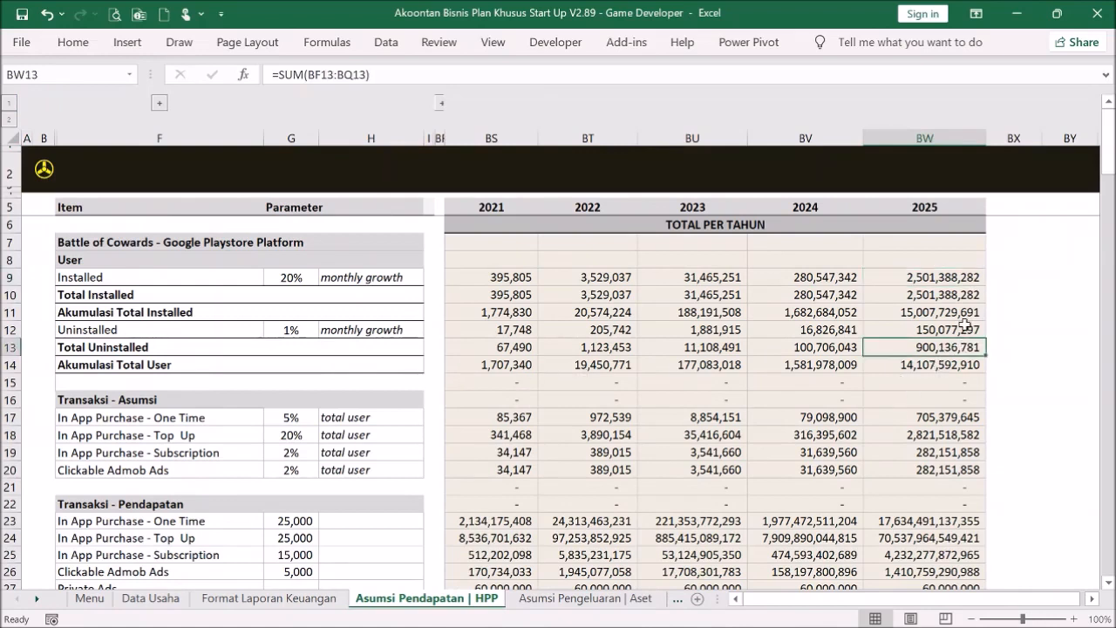
click(959, 311)
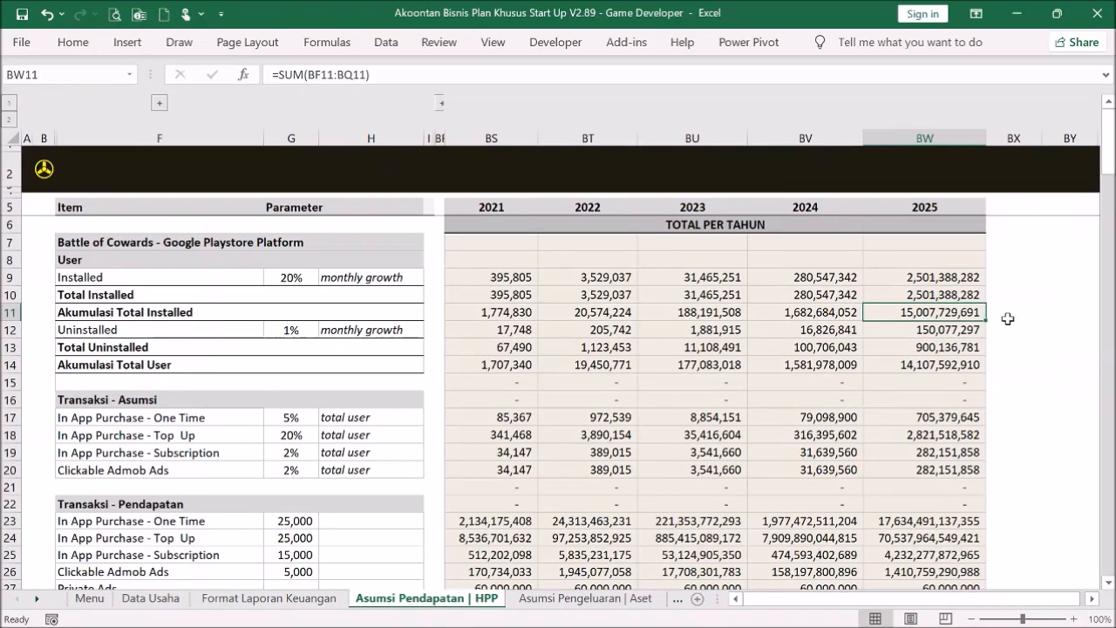
click(948, 293)
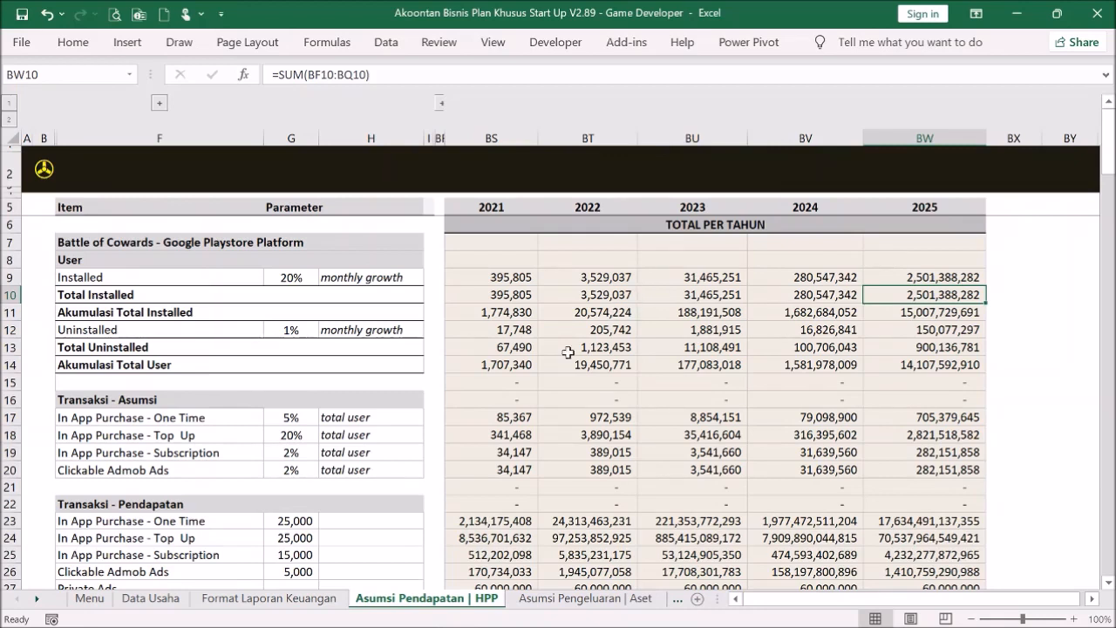
- Set the Transaksi - Asumsi percentages to 1% for One Time, 10% for Top Up and 1% for Subscription purchases
click(290, 417)
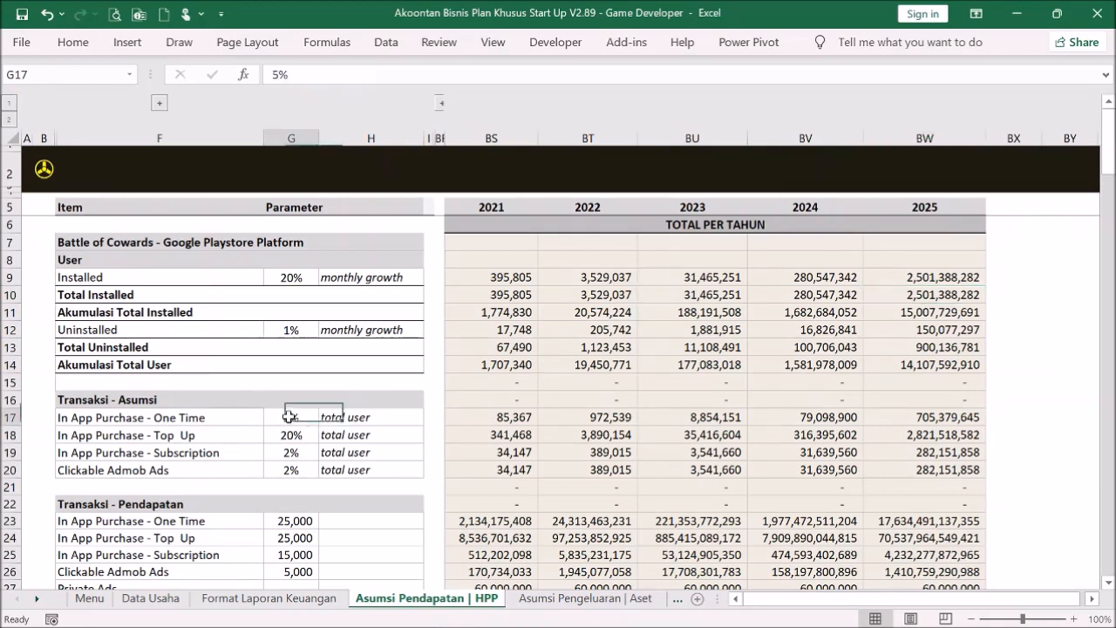
scroll(659, 345, down, 2)
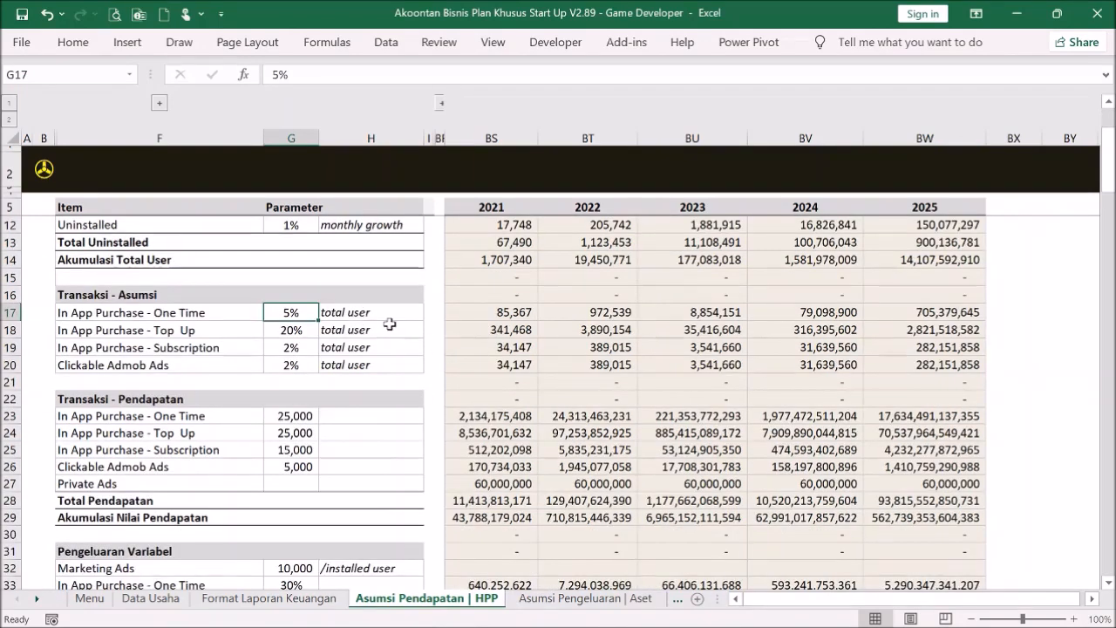
text(1)
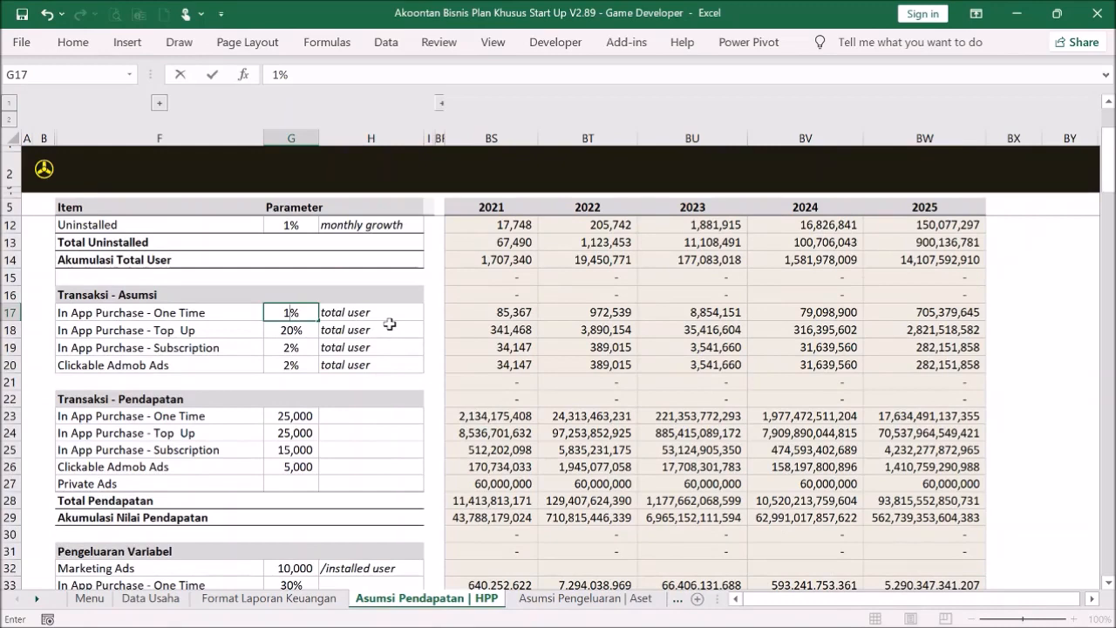
key(Return)
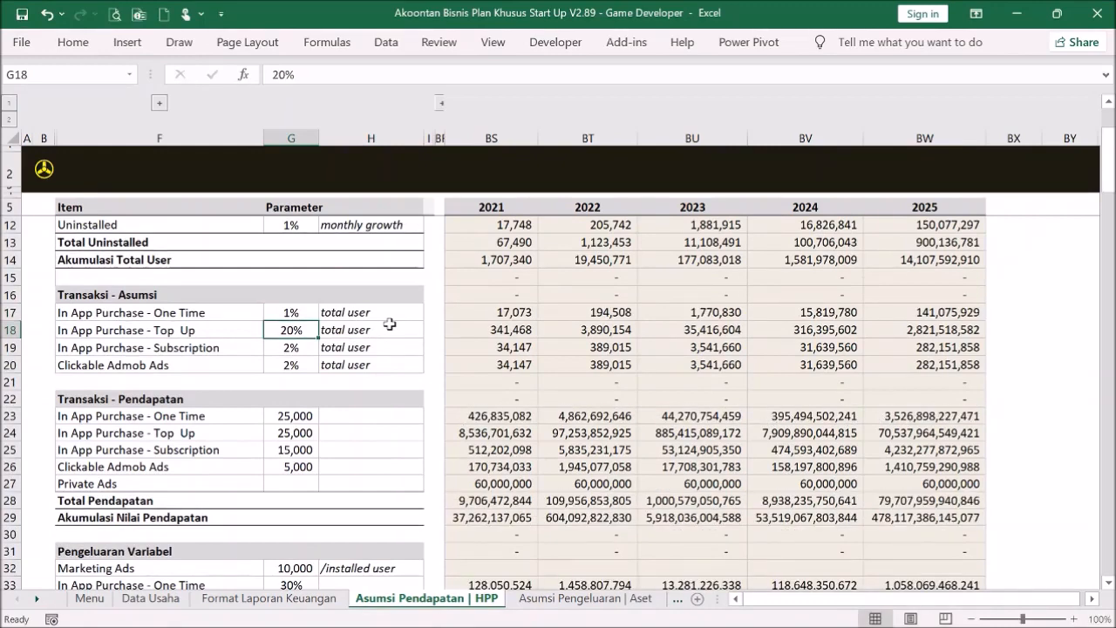
text(10)
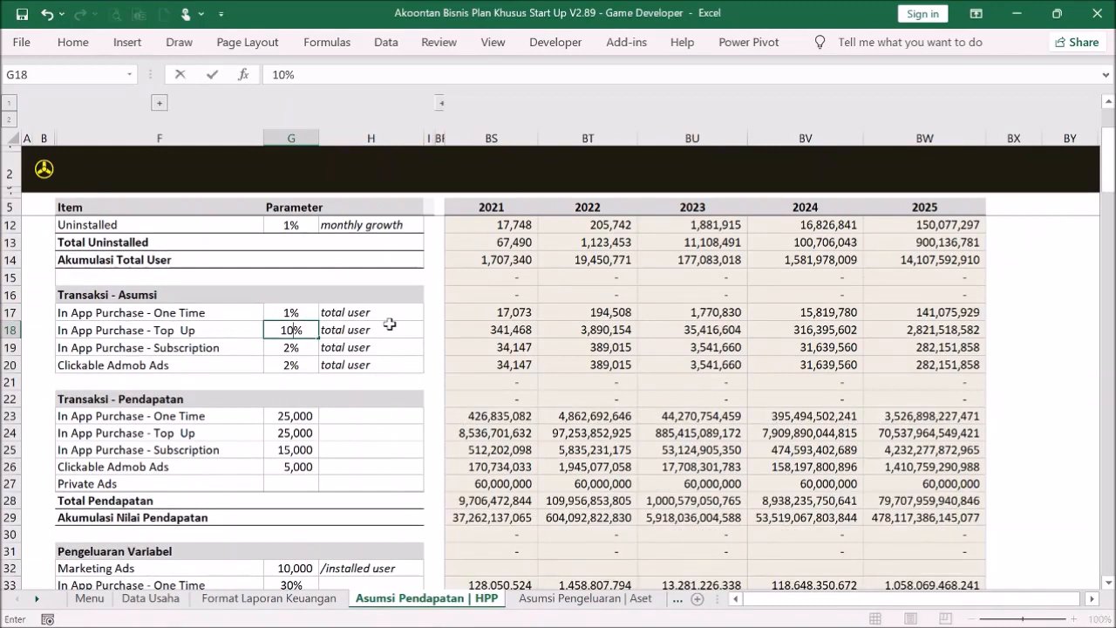
key(Return)
text(1)
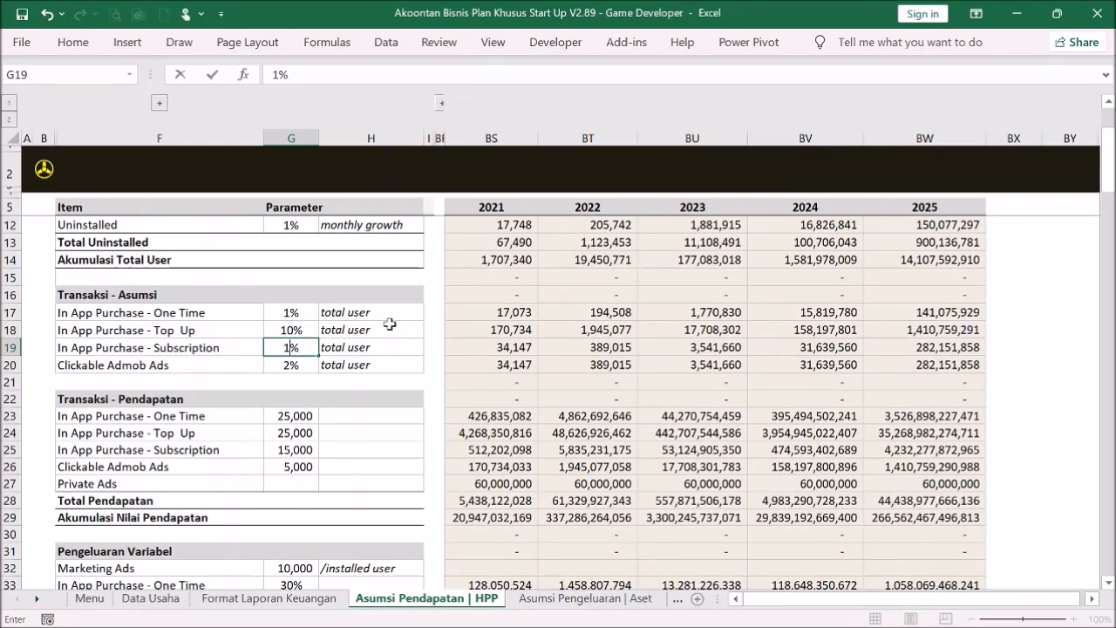
key(Return)
- Set the Transaksi - Pendapatan prices to 20,000 for One Time, 15,000 for Top Up and 10,000 for Subscription purchases
click(294, 416)
text(200)
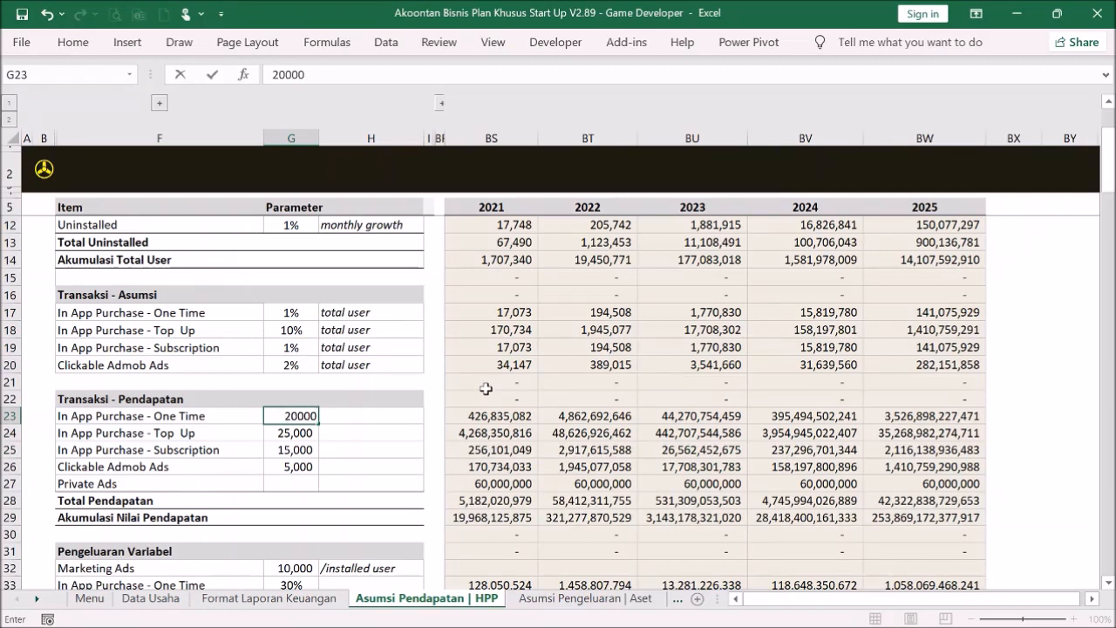
key(Return)
text(1)
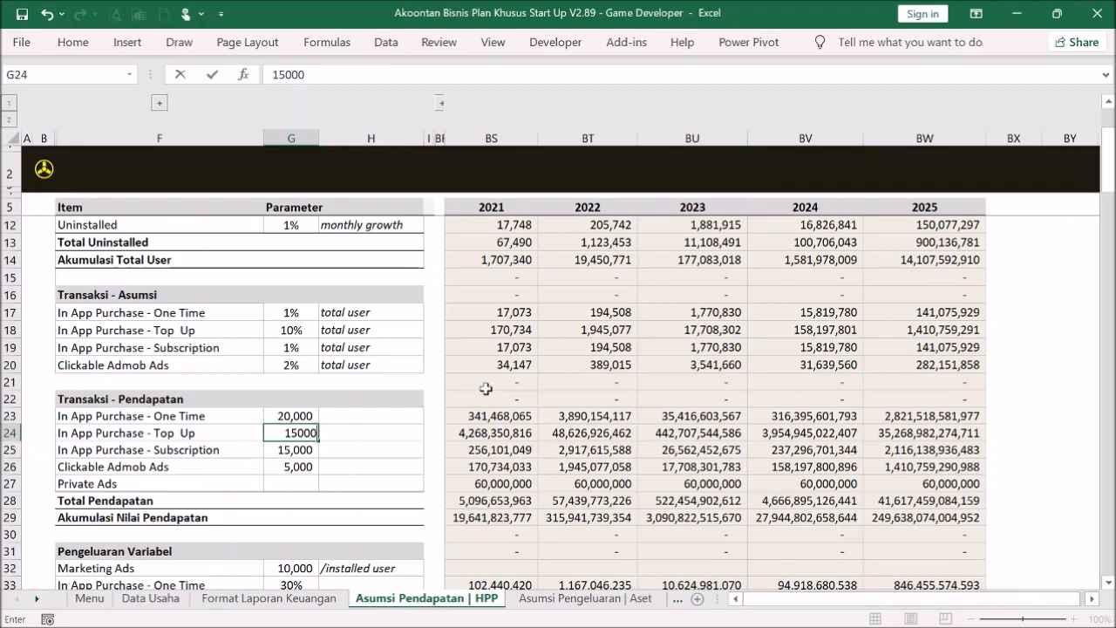
key(Return)
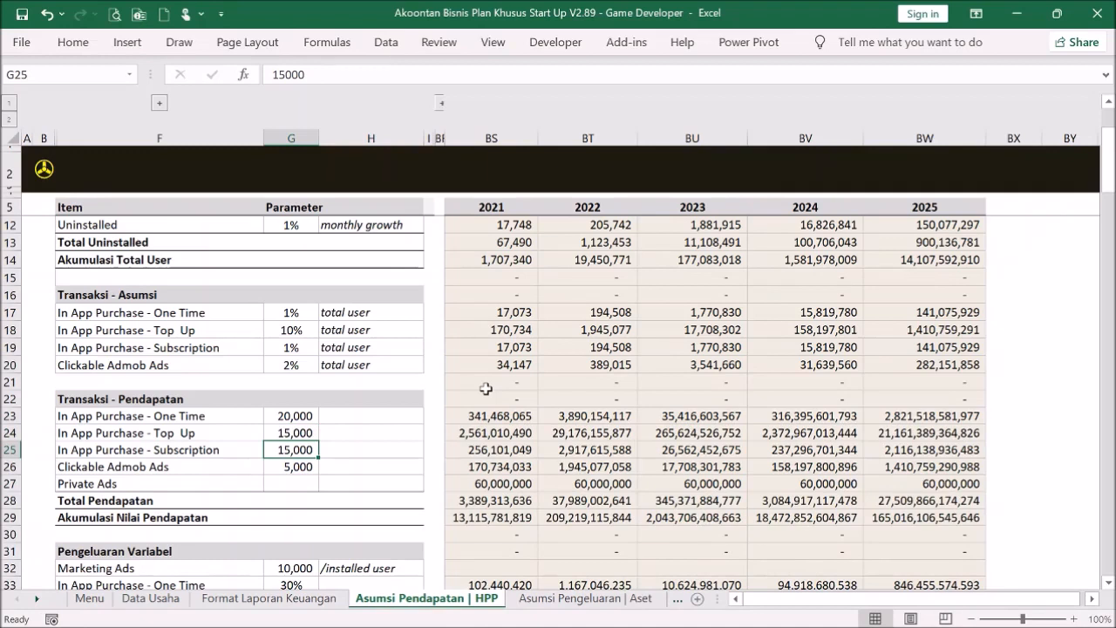
key(BackSpace)
text(10000)
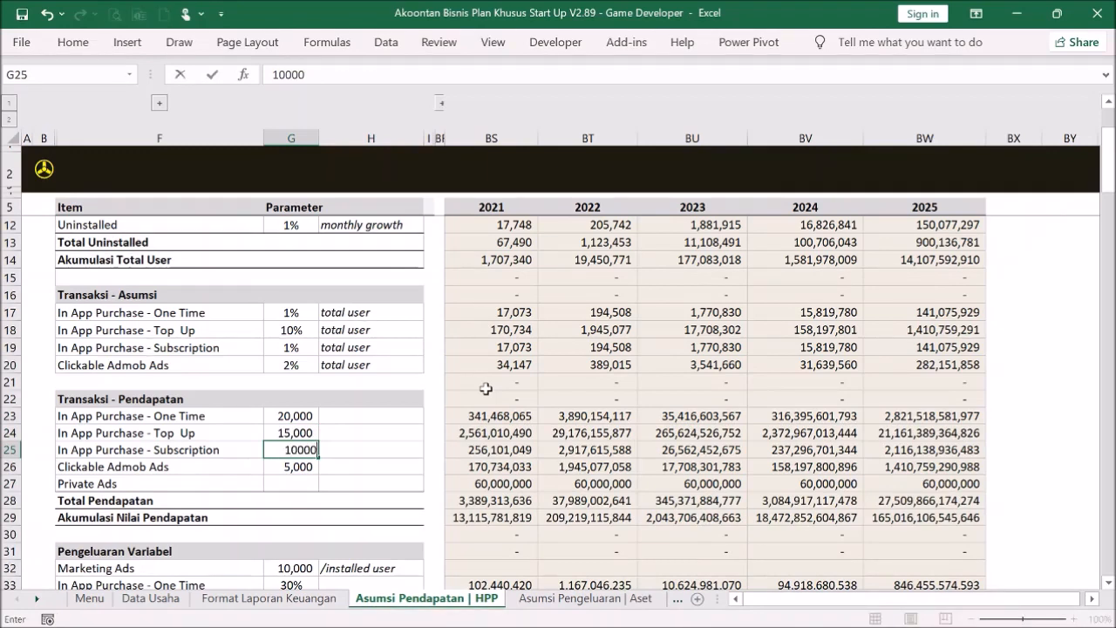
key(Return)
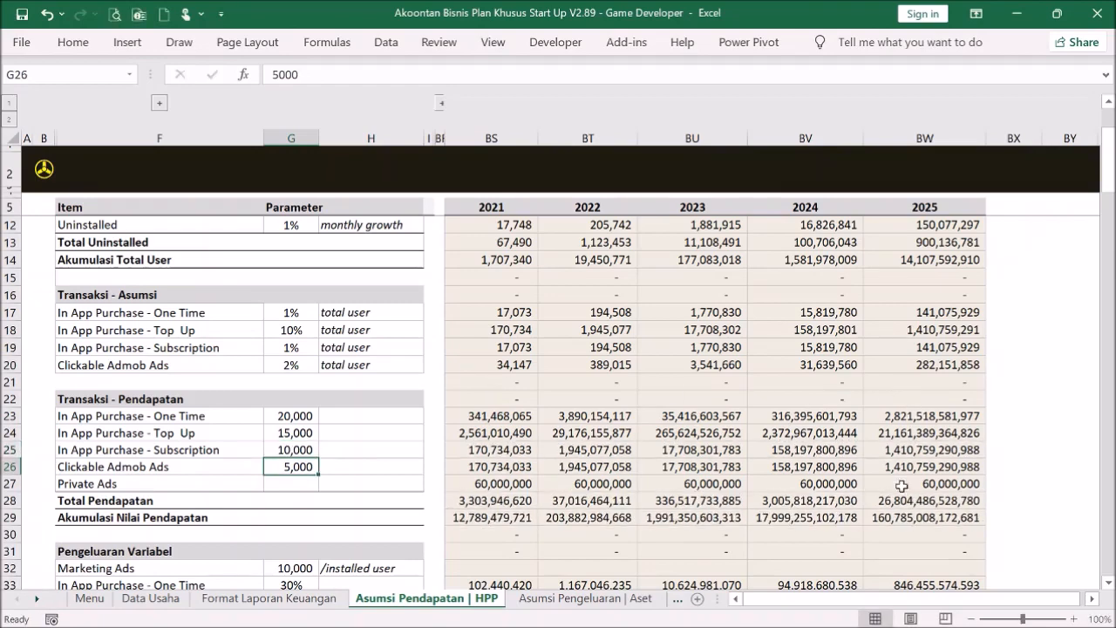
- Check the yearly Total Pendapatan for 2025 and 2023 against the revised revenue assumptions
click(958, 502)
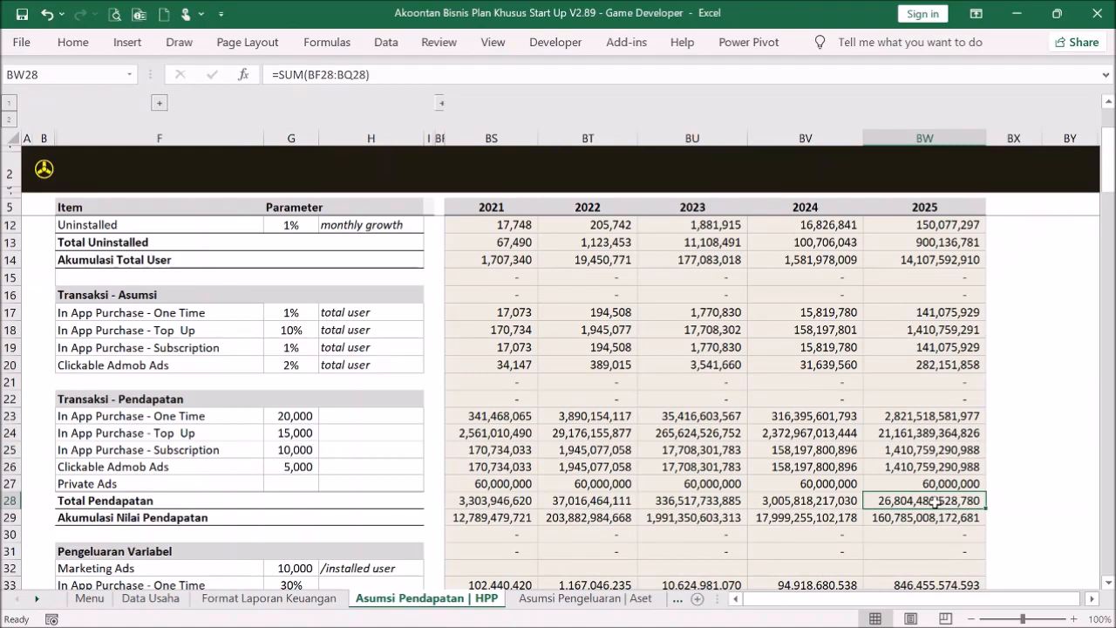
click(672, 505)
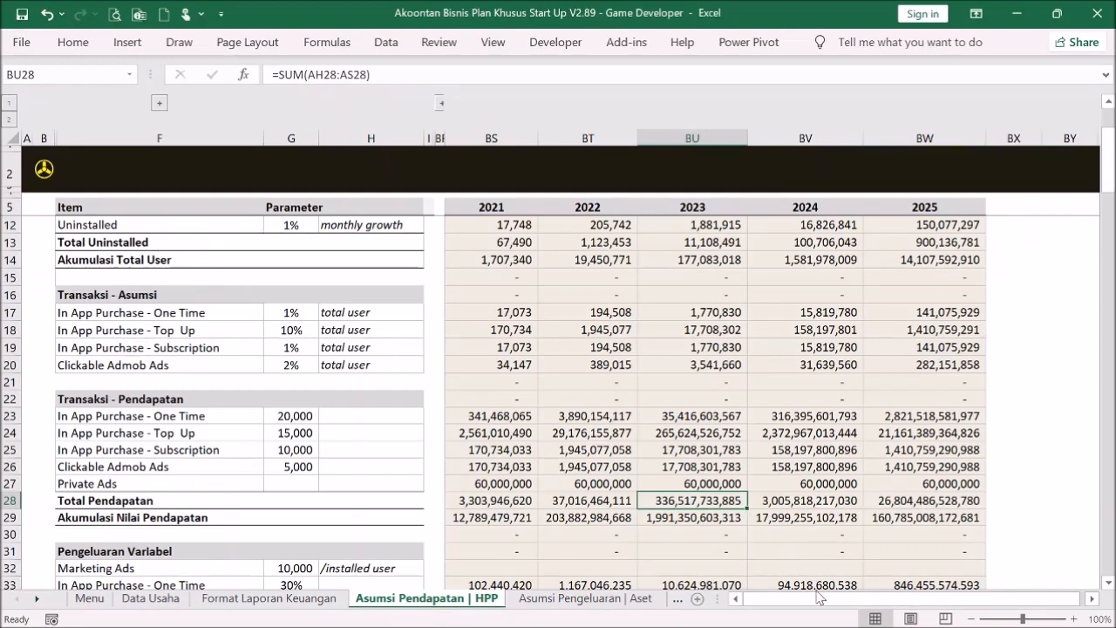
scroll(113, 180, up, 2)
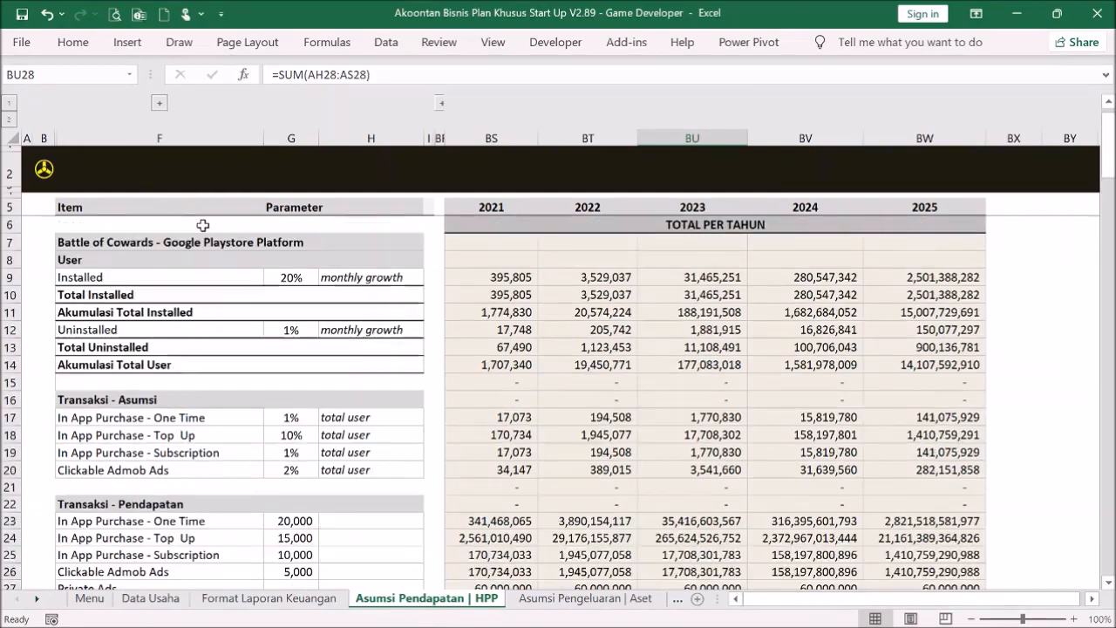
- Copy the Installed user figures for Bulan 13 to 24 and paste them as values starting at Bulan 25
click(8, 121)
drag(770, 602, 771, 603)
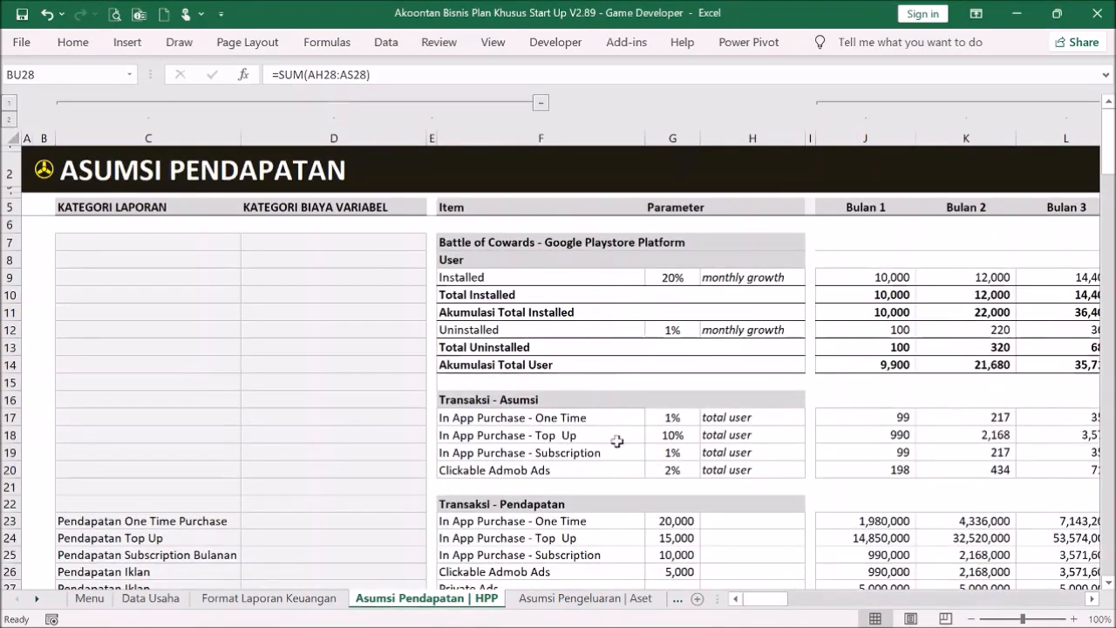
drag(760, 601, 857, 621)
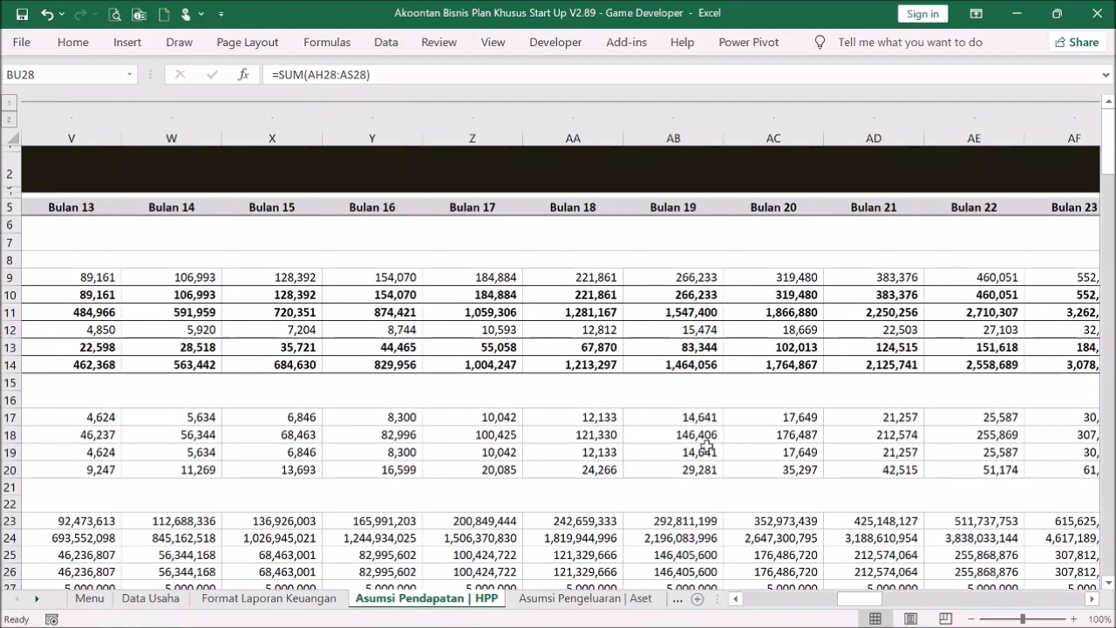
click(108, 273)
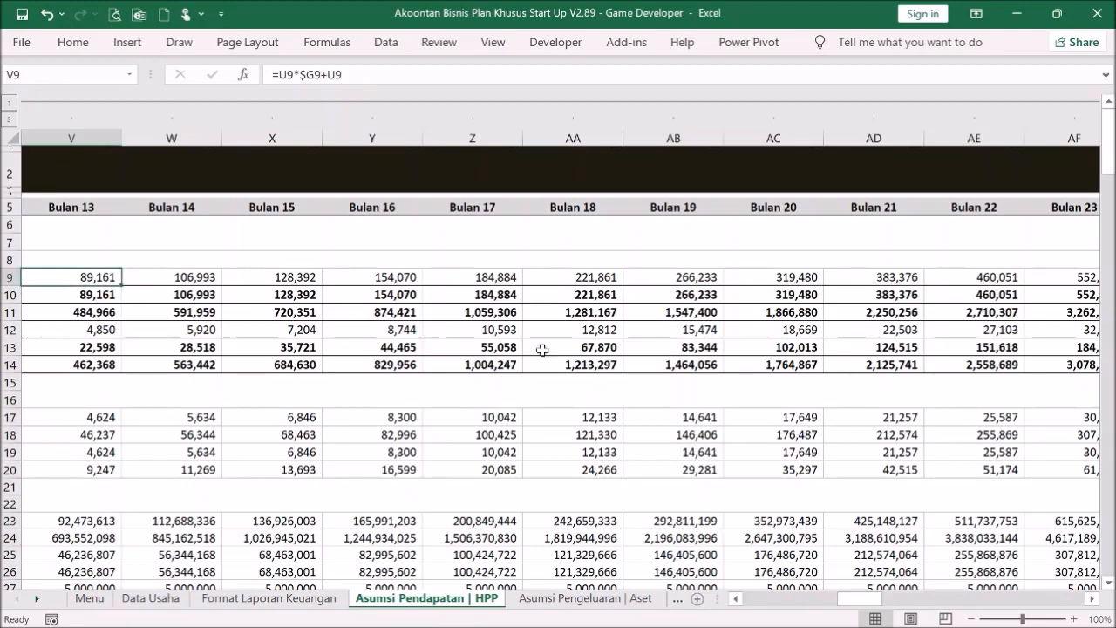
drag(877, 600, 922, 602)
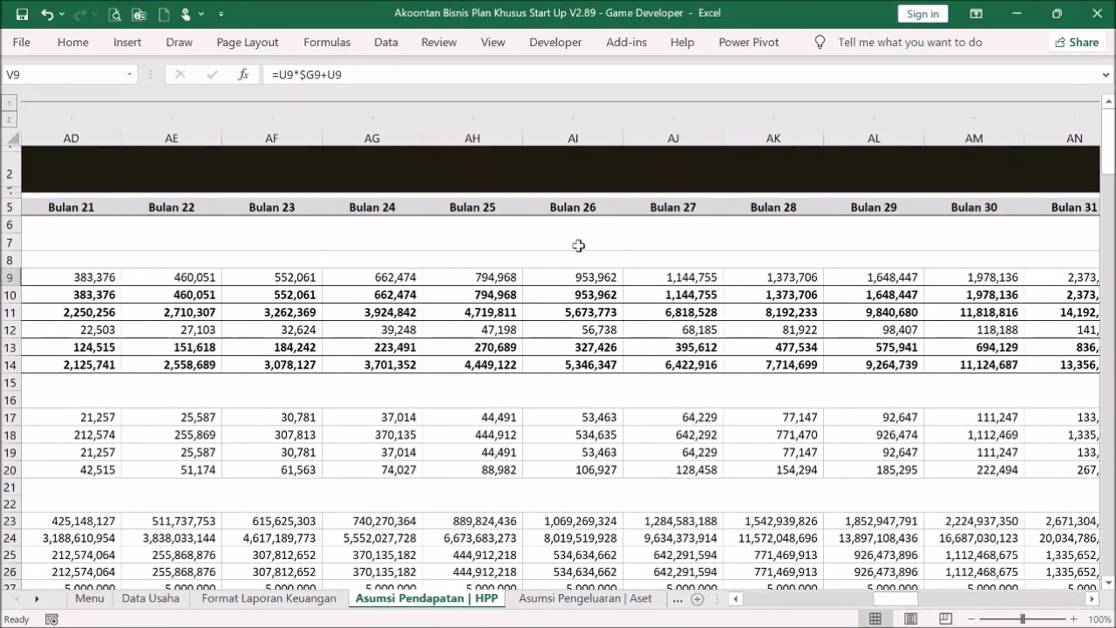
shift+click(387, 279)
key(ctrl+c)
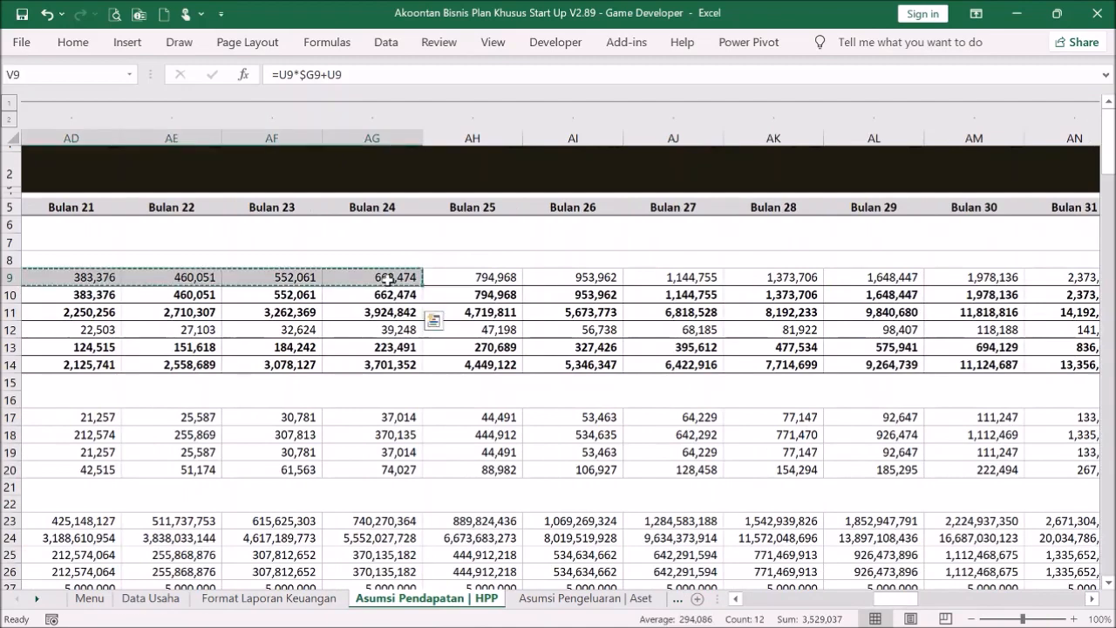
click(481, 277)
right_click(485, 277)
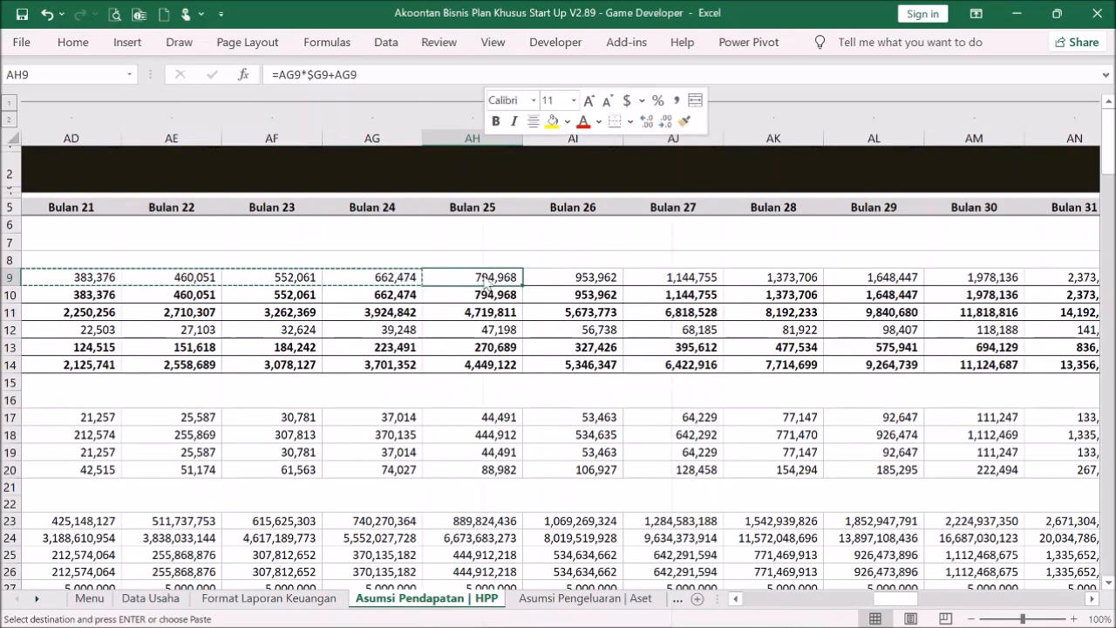
click(526, 242)
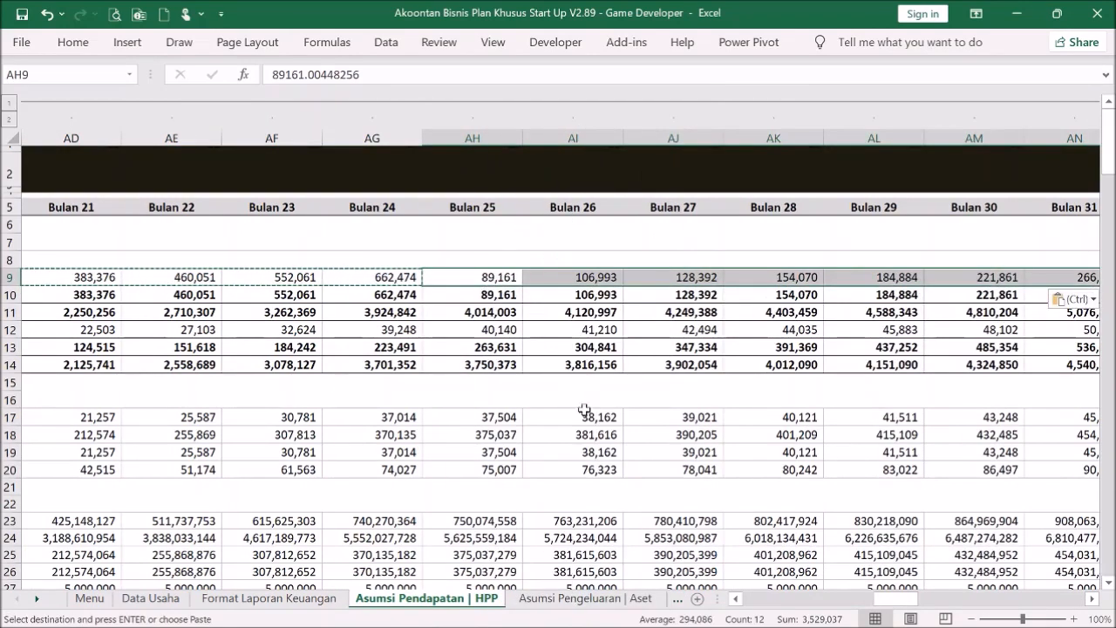
click(487, 277)
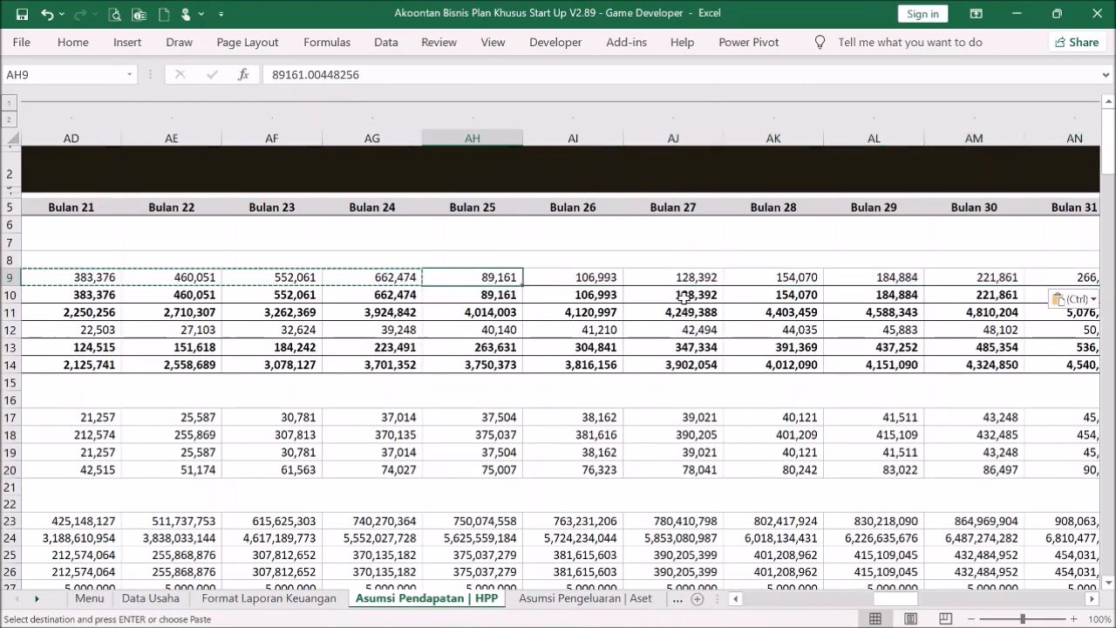
- Collapse the monthly columns and check the 2025 yearly Total Pendapatan and user totals
drag(920, 600, 790, 600)
click(7, 105)
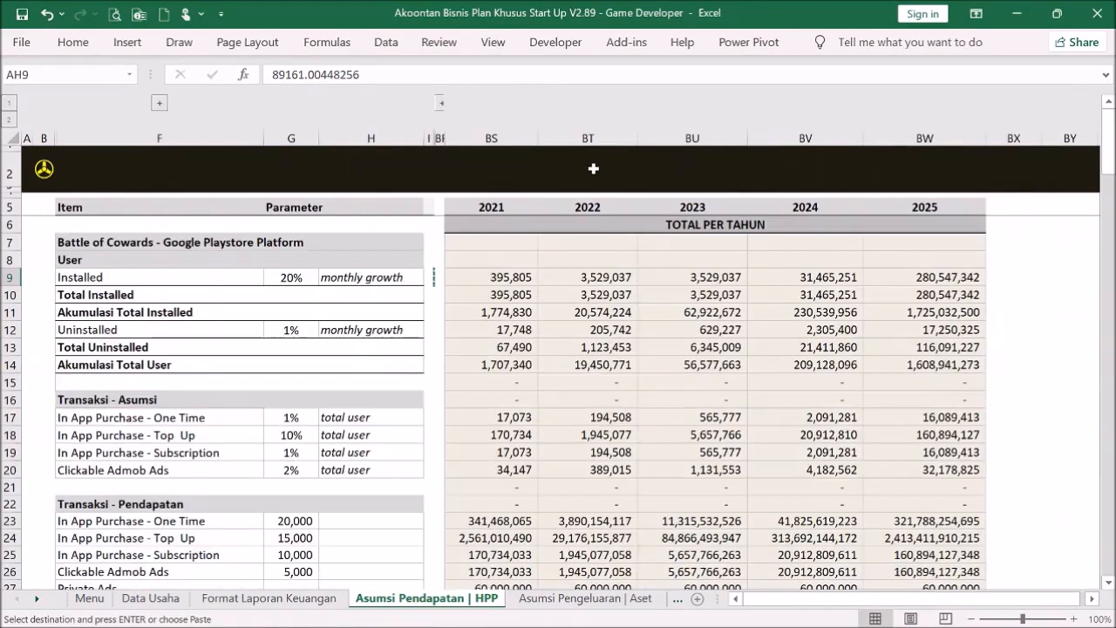
scroll(907, 453, down, 2)
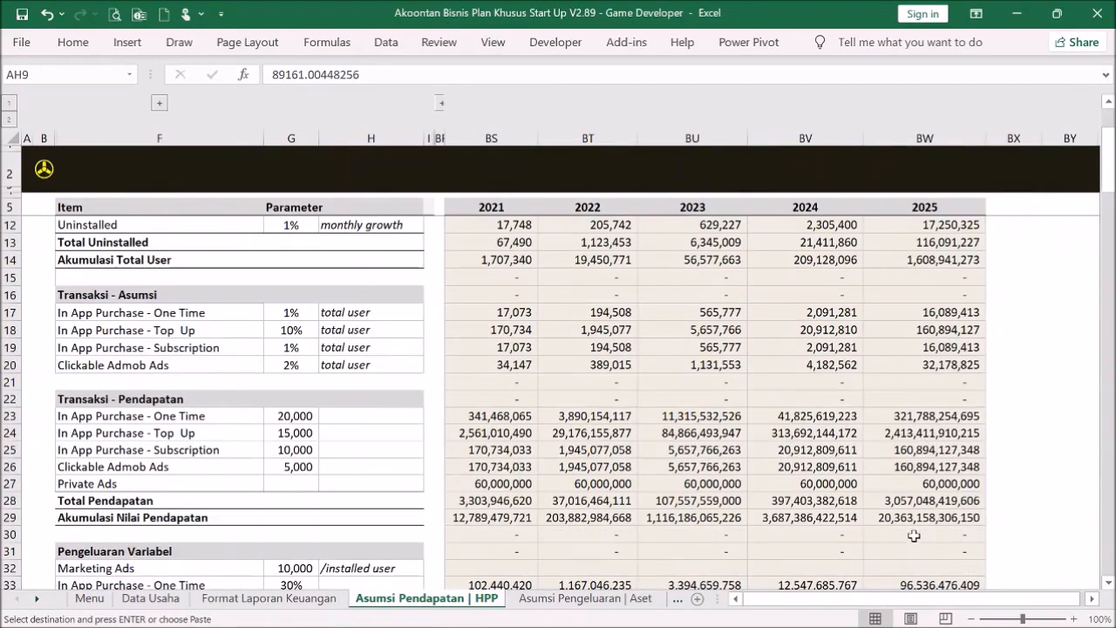
click(968, 500)
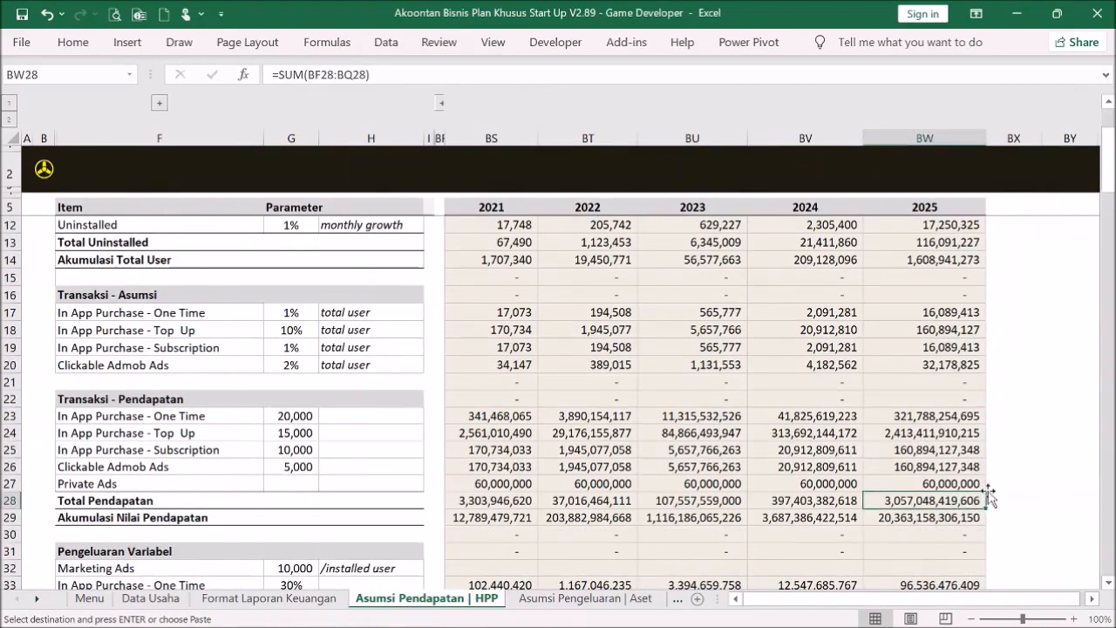
scroll(994, 351, up, 2)
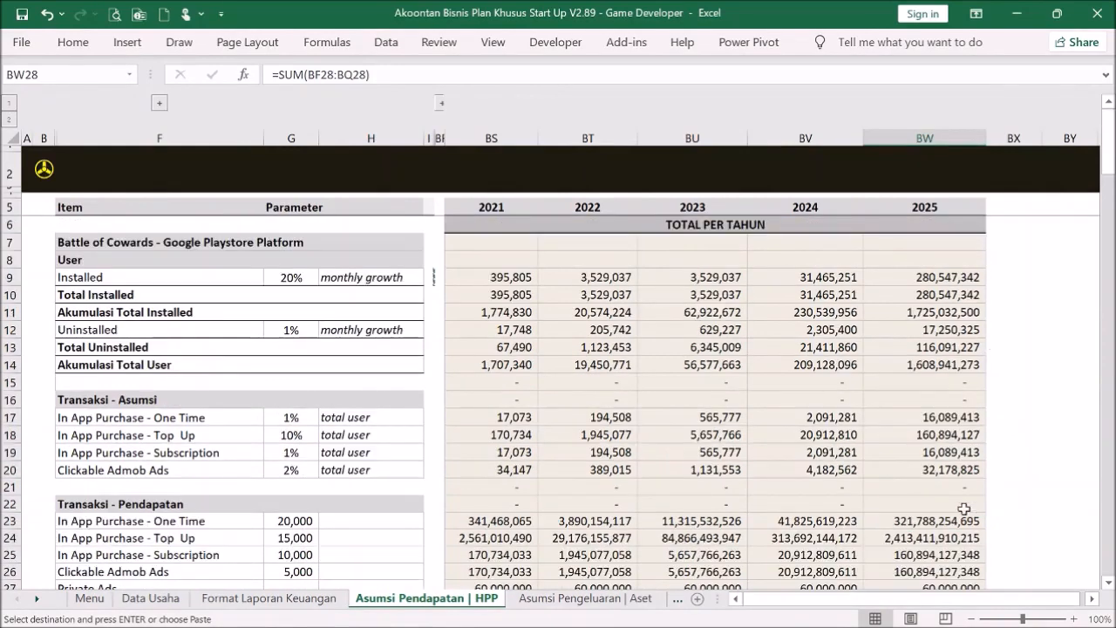
- Open the Permodalan plan from the workbook's main menu and review its capital requirement, then return to the menu
click(48, 173)
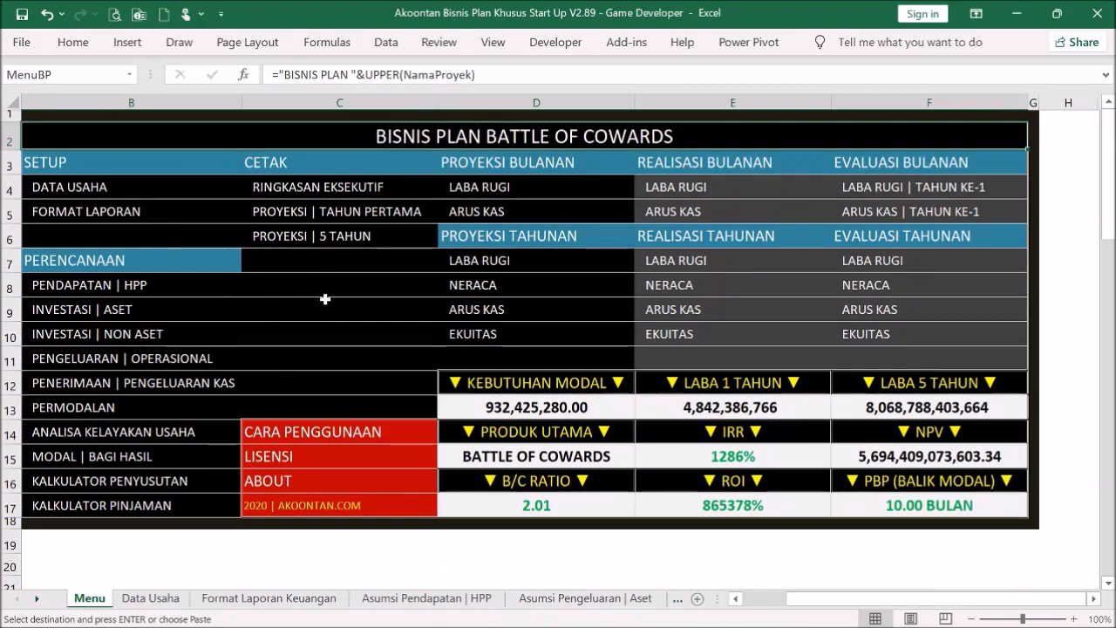
click(114, 408)
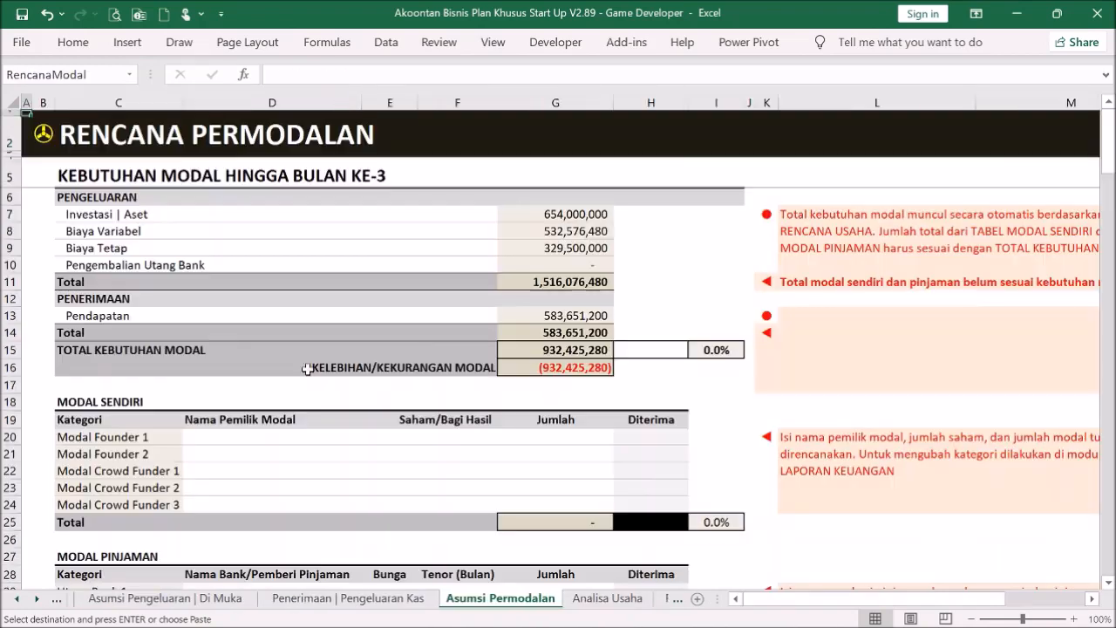
scroll(587, 299, down, 2)
scroll(586, 302, up, 2)
click(44, 134)
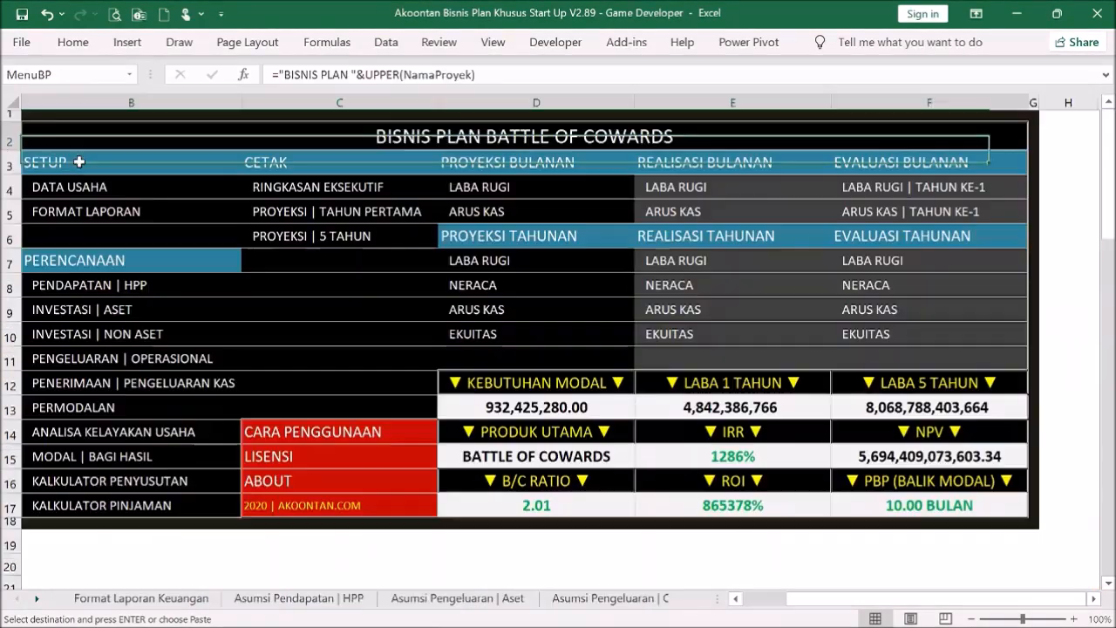
- Check the Total Kebutuhan Modal for Bulan 3 in the Penerimaan | Pengeluaran Kas projection
click(187, 377)
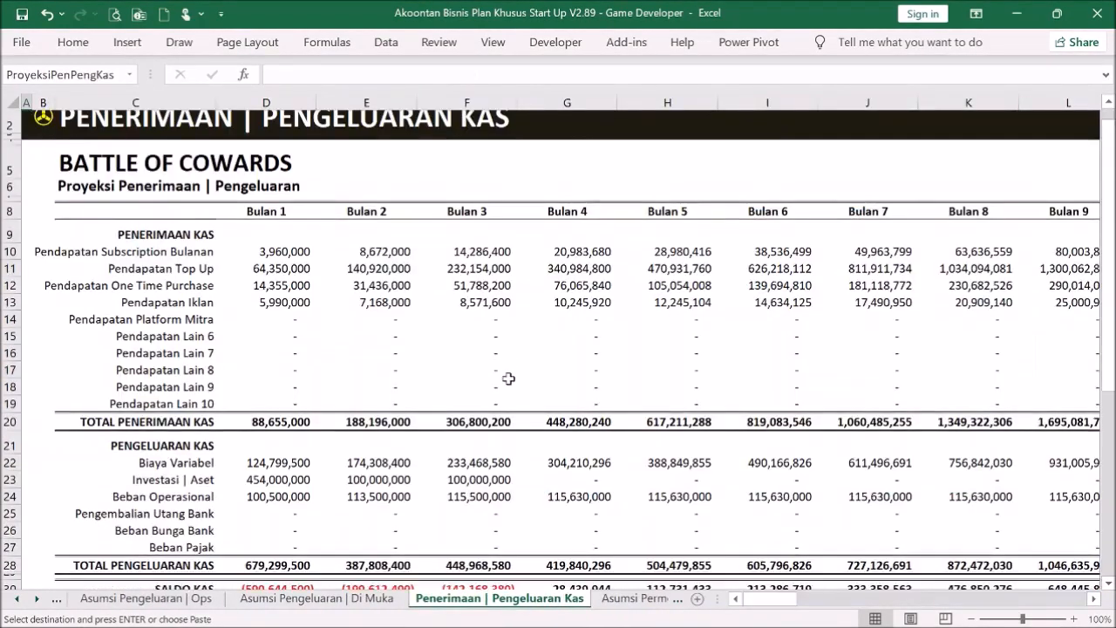
scroll(508, 376, down, 7)
scroll(508, 377, up, 3)
click(489, 431)
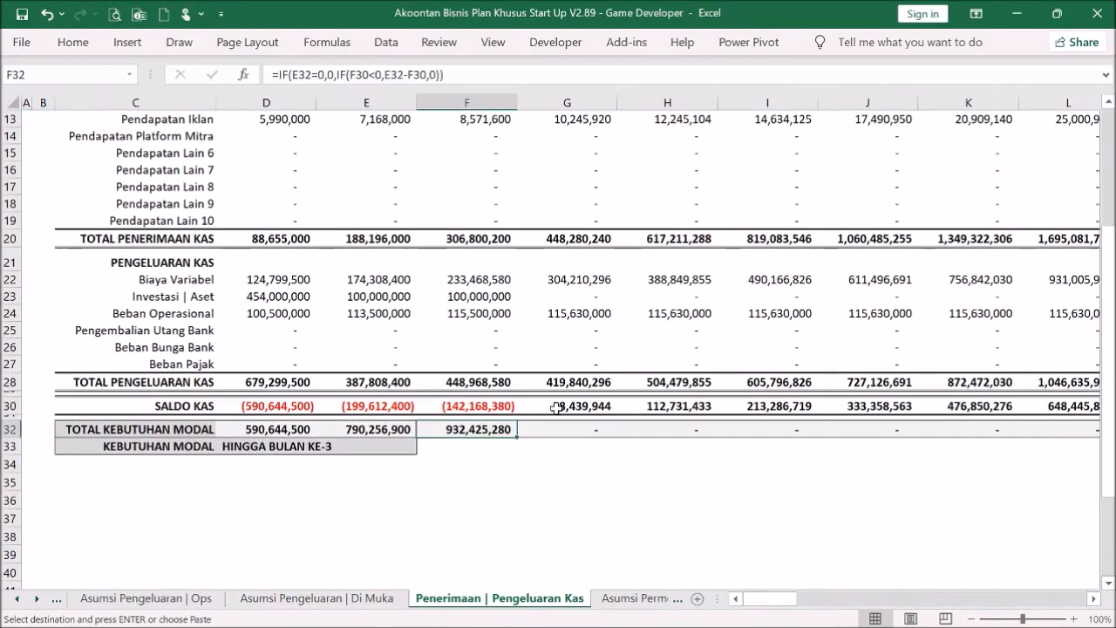
scroll(551, 408, up, 4)
click(46, 135)
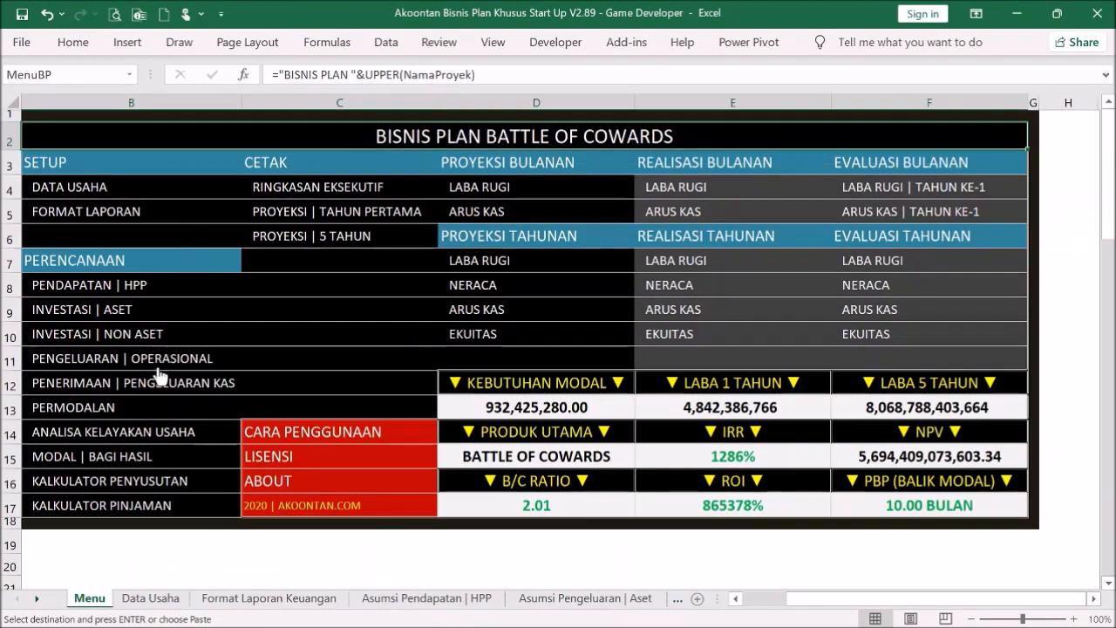
- In the Rencana Permodalan sheet, enter BRI as the lender for Utang Bank 1 under Modal Pinjaman
click(112, 404)
click(568, 369)
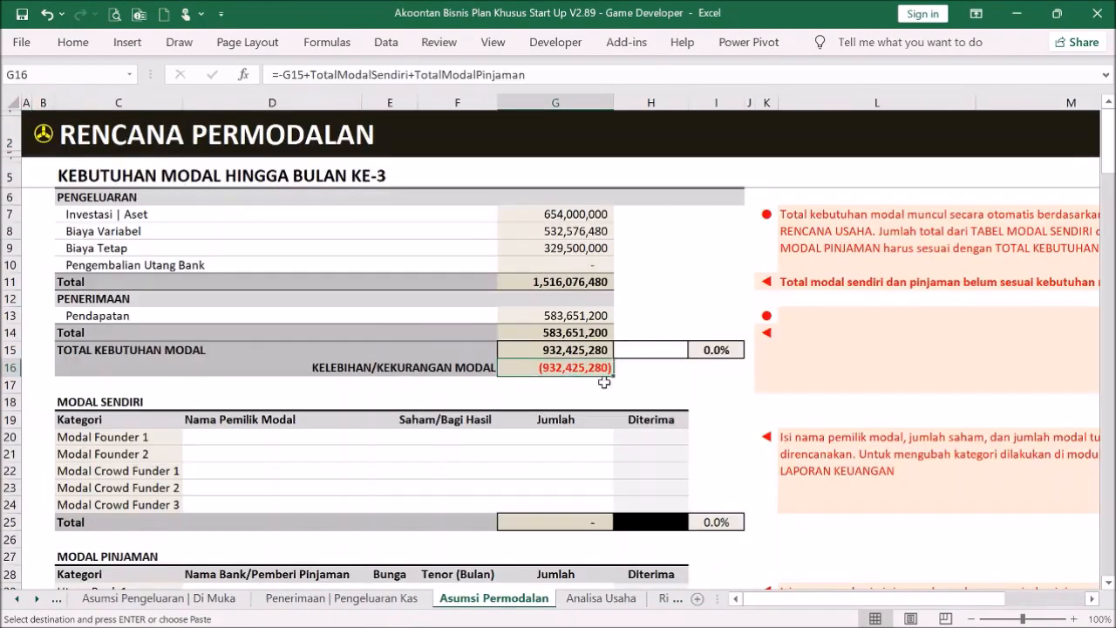
scroll(628, 384, down, 1)
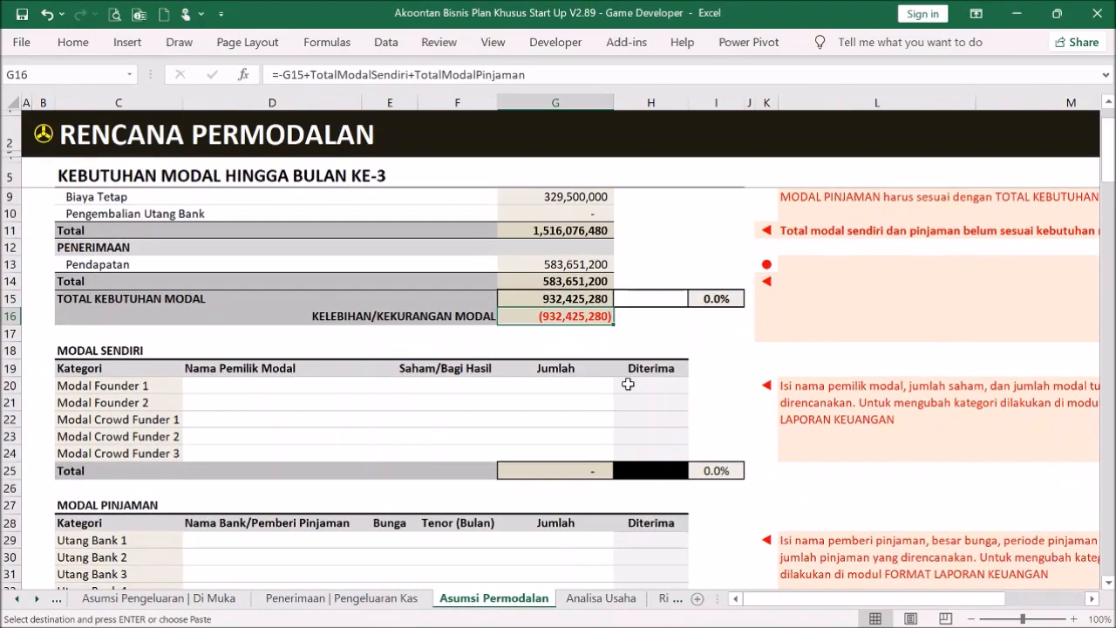
scroll(274, 367, down, 1)
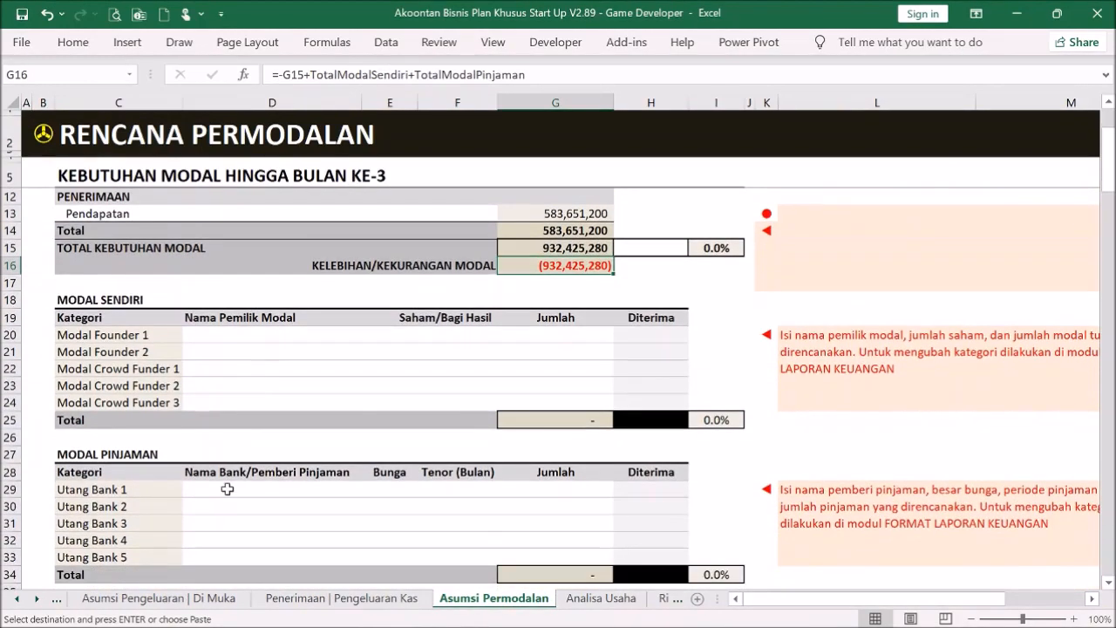
click(226, 490)
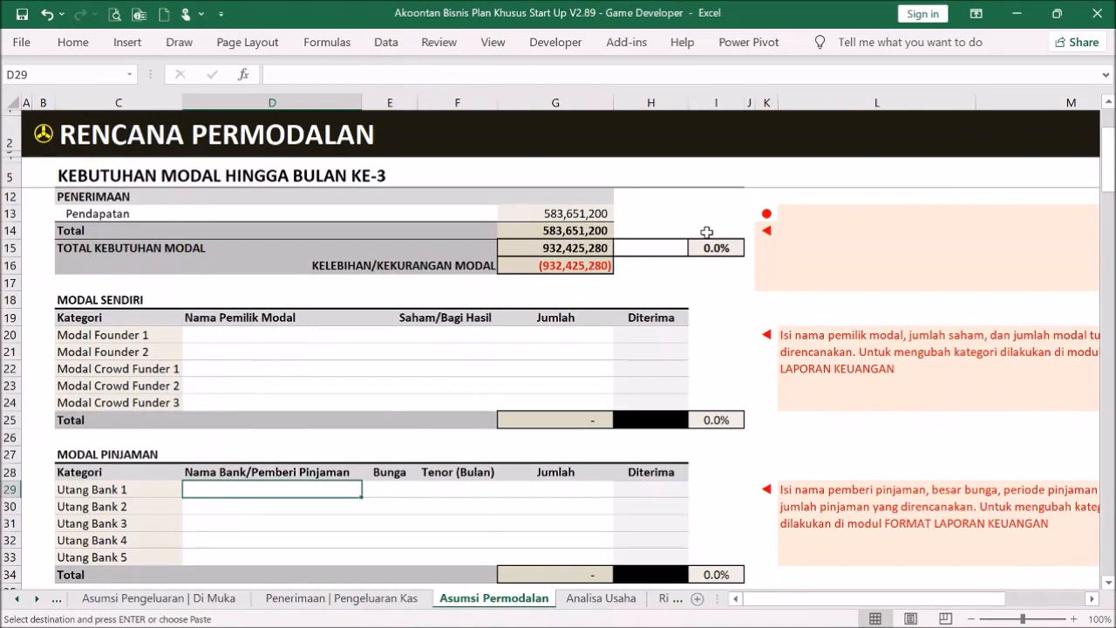
text(BRI)
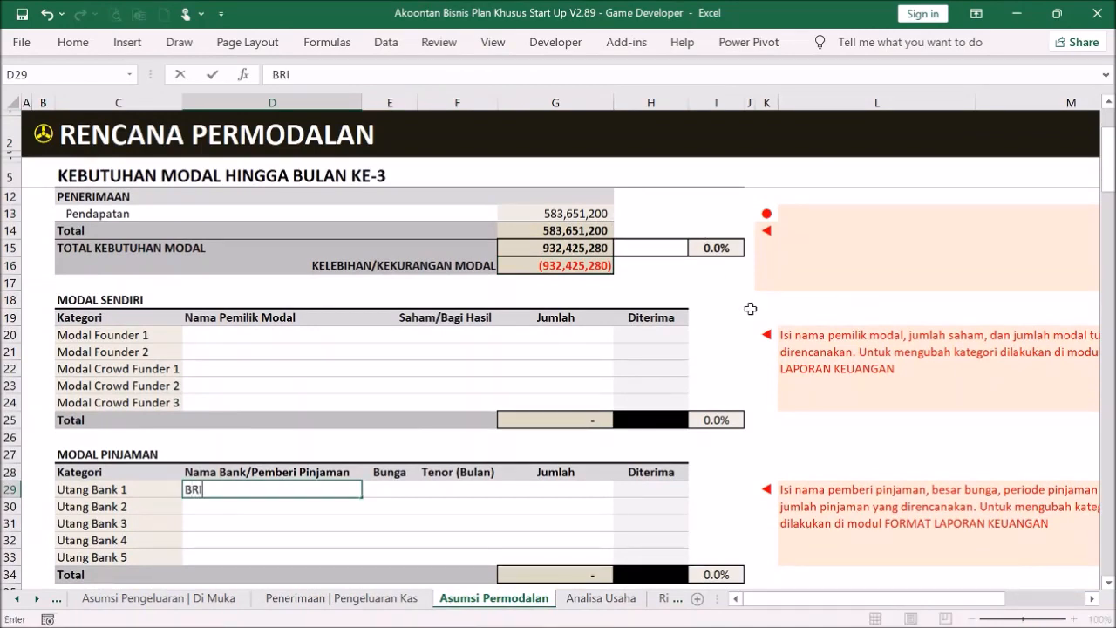
key(Return)
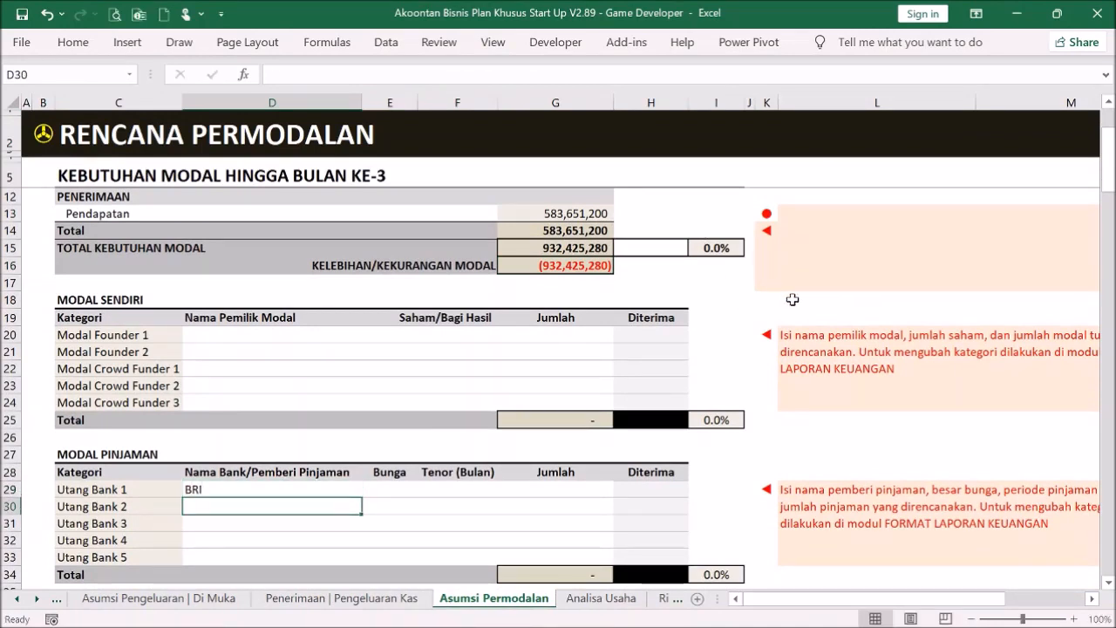
- Set the BRI loan's interest to 6%, its tenor to 24 months and its amount to 500,000,000
click(569, 267)
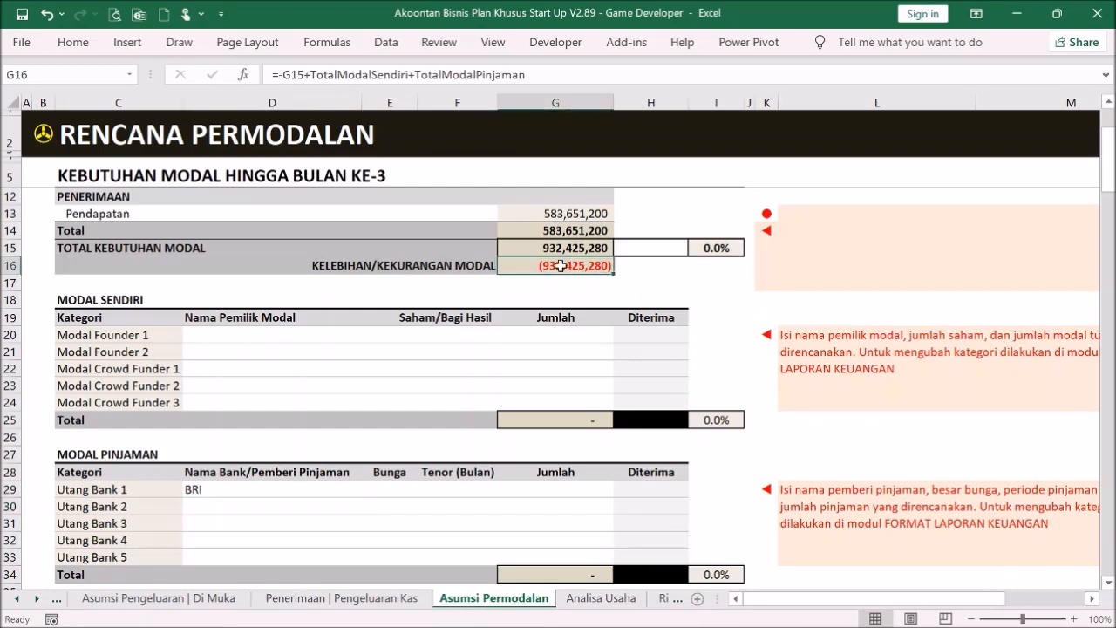
click(403, 487)
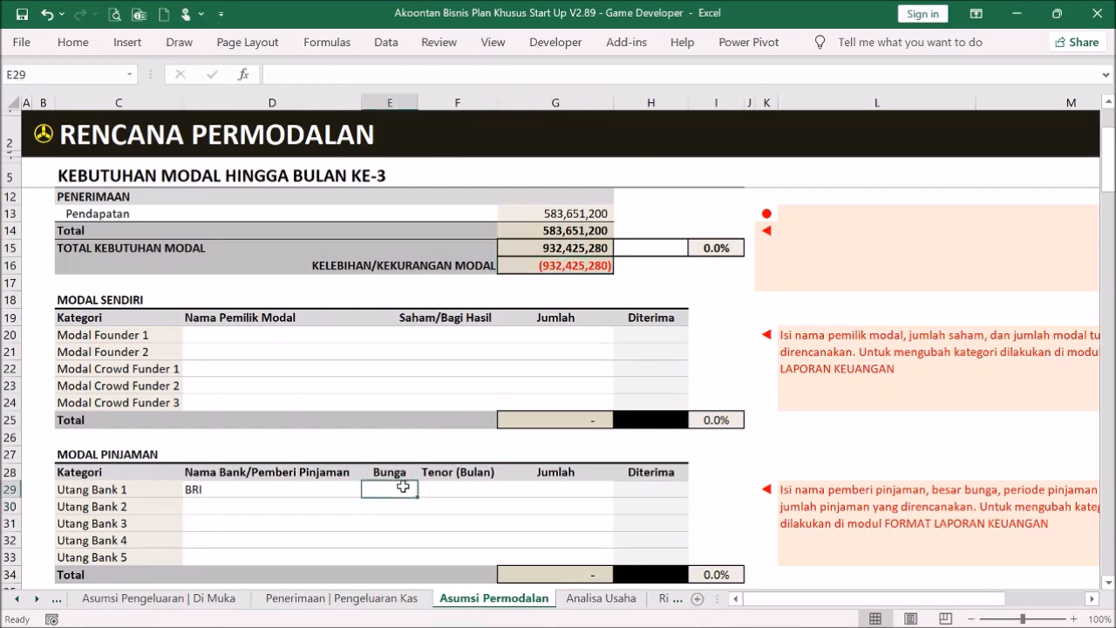
text(6%)
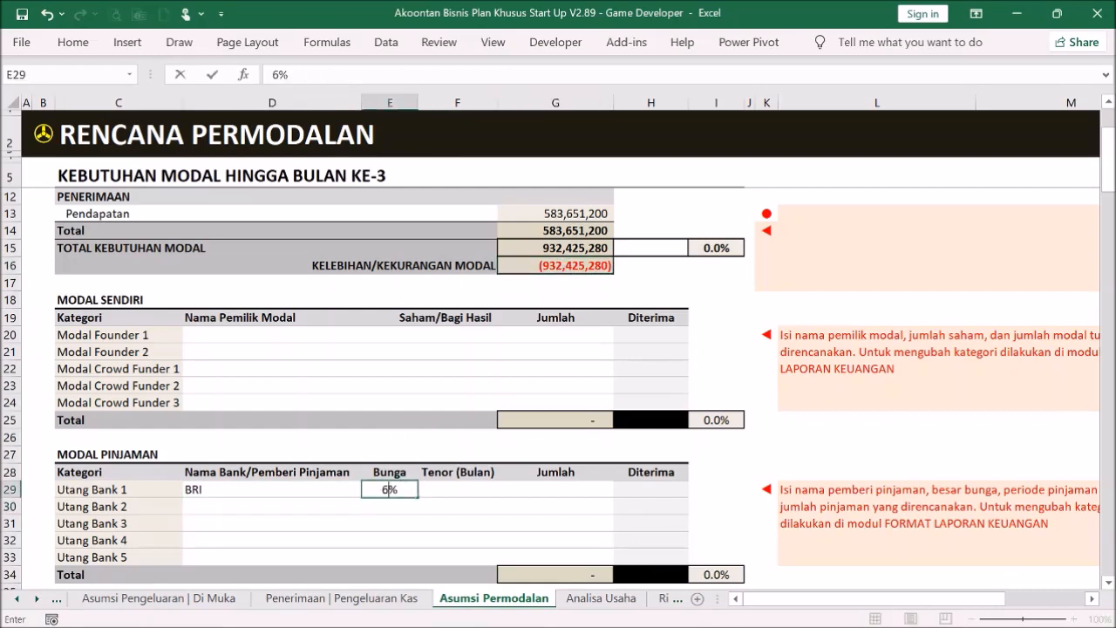
click(467, 489)
text(24)
key(Tab)
text(50)
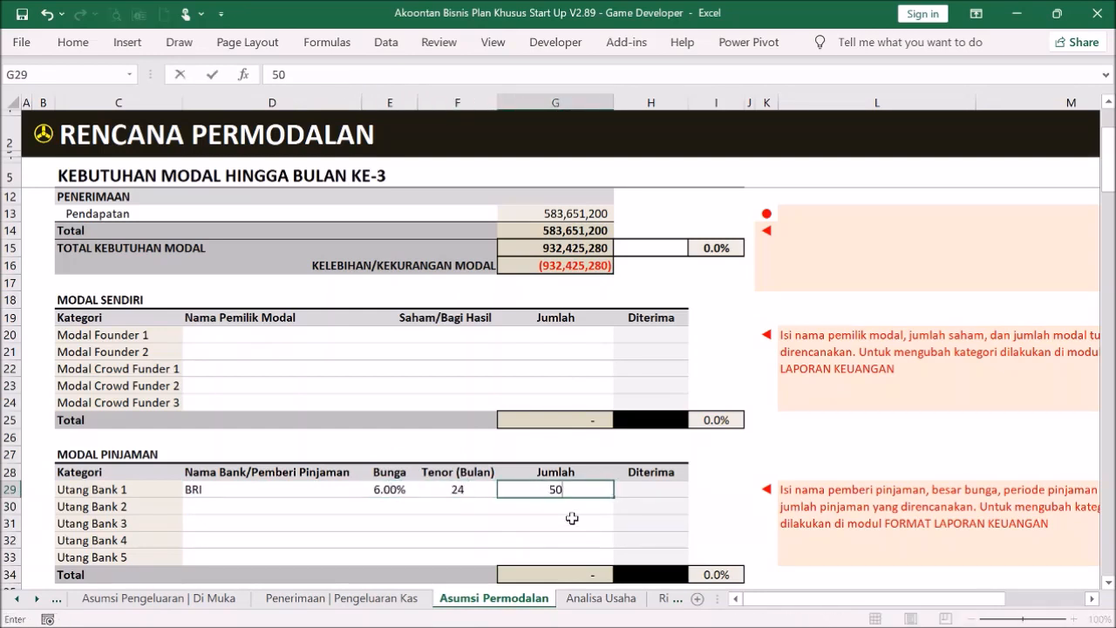
text(0,000,00000000)
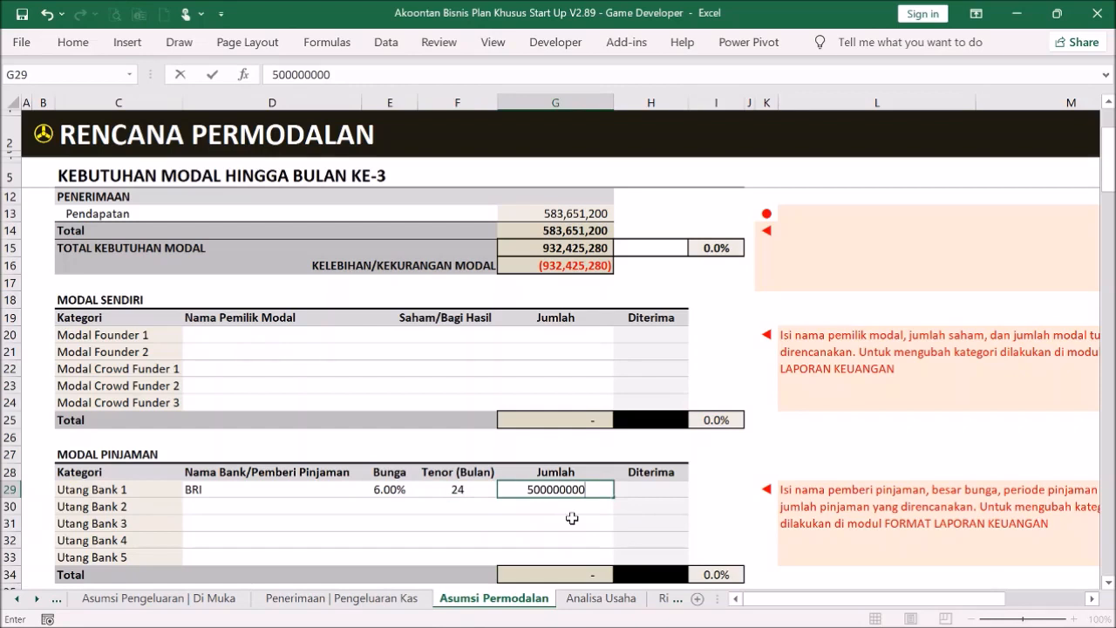
key(Return)
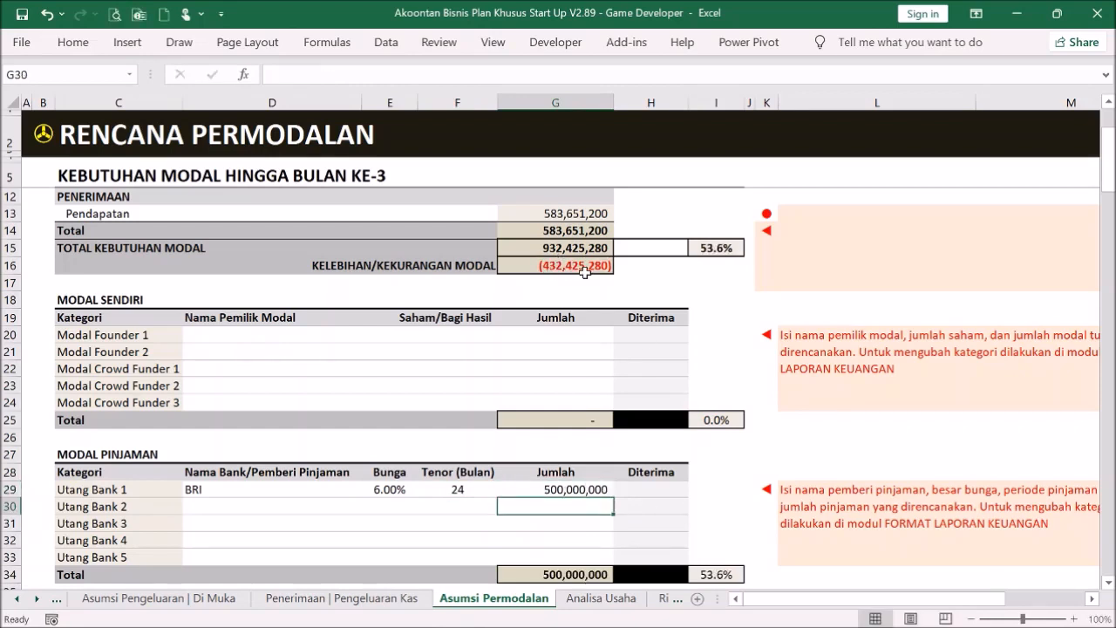
- Set the BRI loan's Diterima month to Bulan 1 and check the Kelebihan/Kekurangan Modal value
click(649, 490)
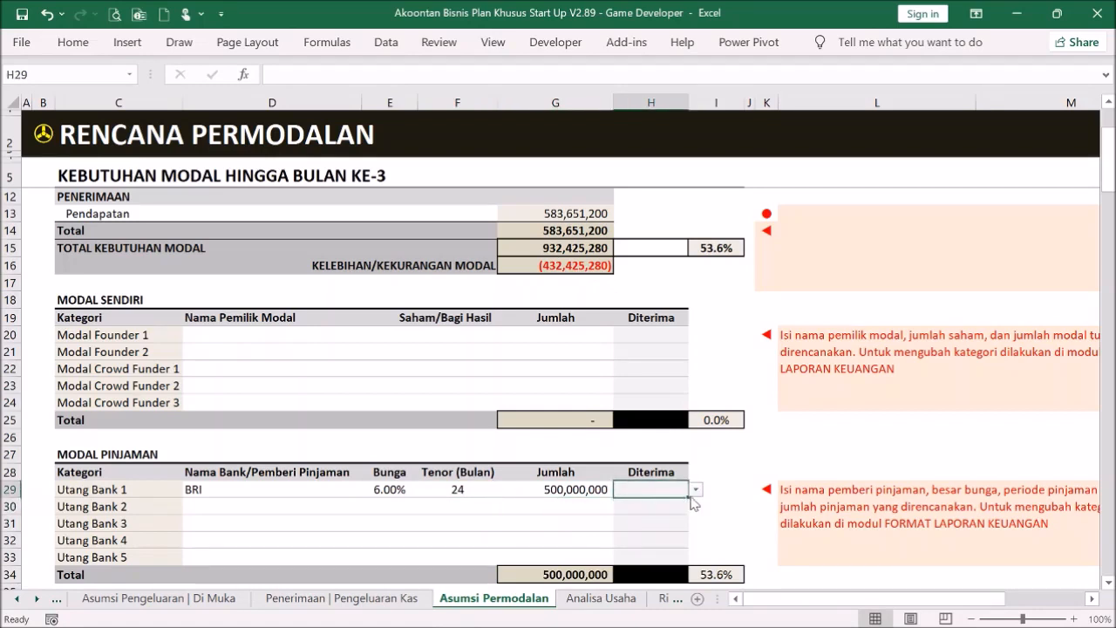
click(695, 490)
click(649, 504)
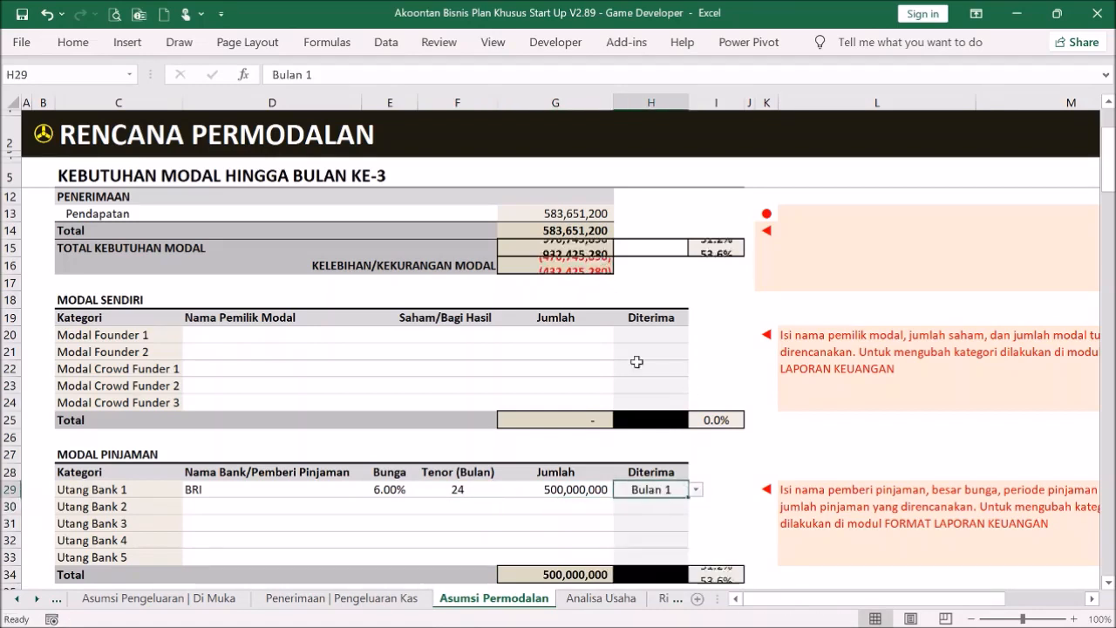
click(589, 266)
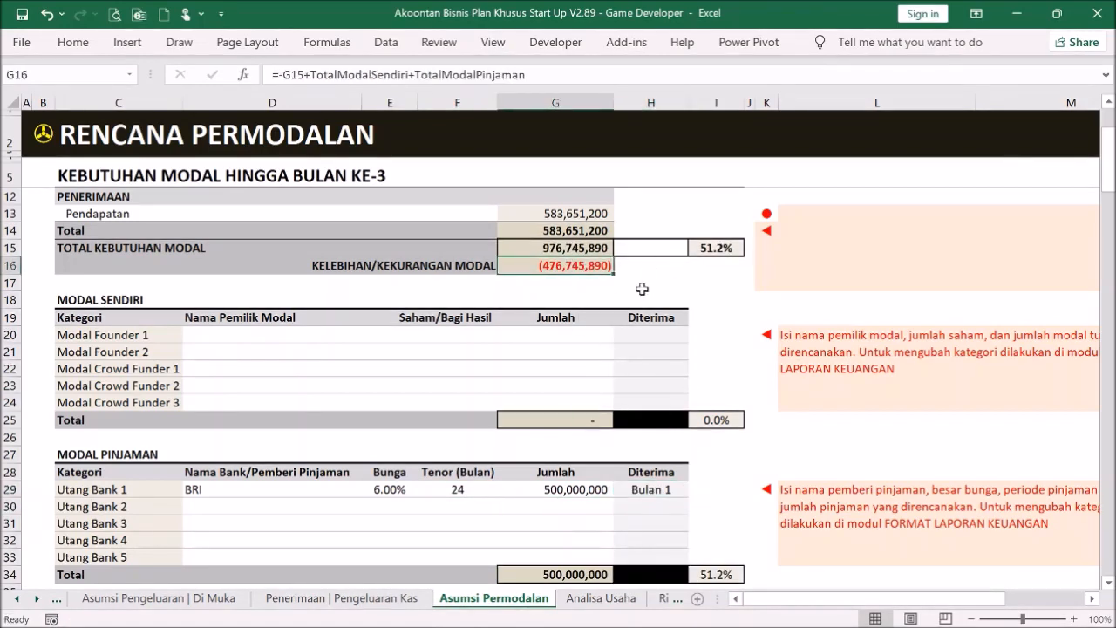
- Clear the BRI loan amount to compare the capital requirement without it, and undo the deletion
click(584, 490)
double_click(584, 490)
key(BackSpace)
key(BackSpace)
key(BackSpace)
key(BackSpace)
key(BackSpace)
key(BackSpace)
key(BackSpace)
key(BackSpace)
key(BackSpace)
key(Return)
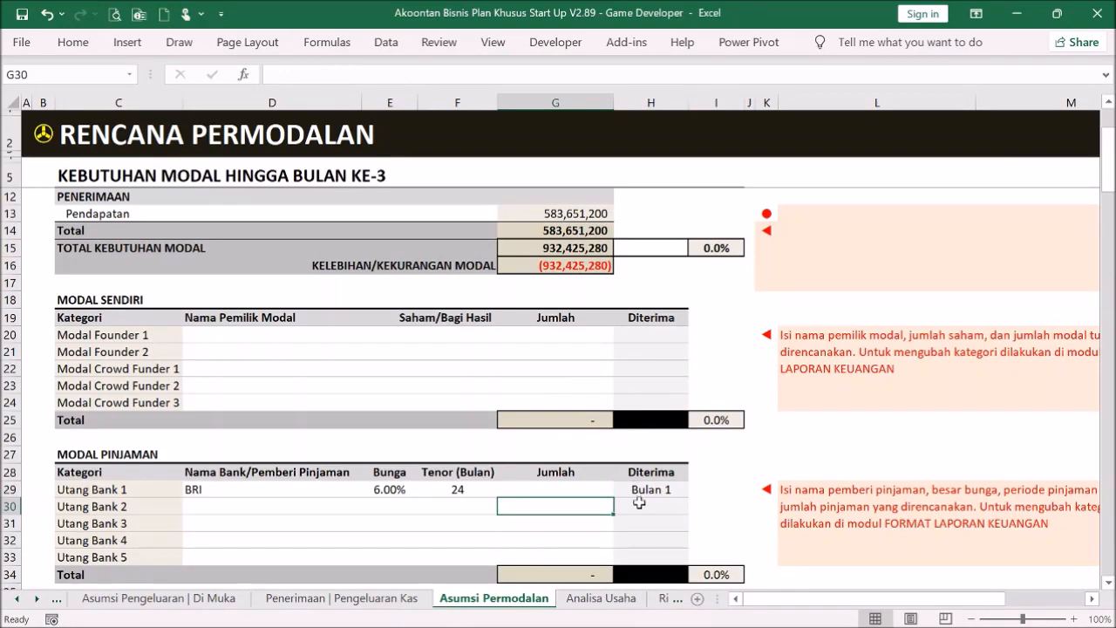
key(ctrl+z)
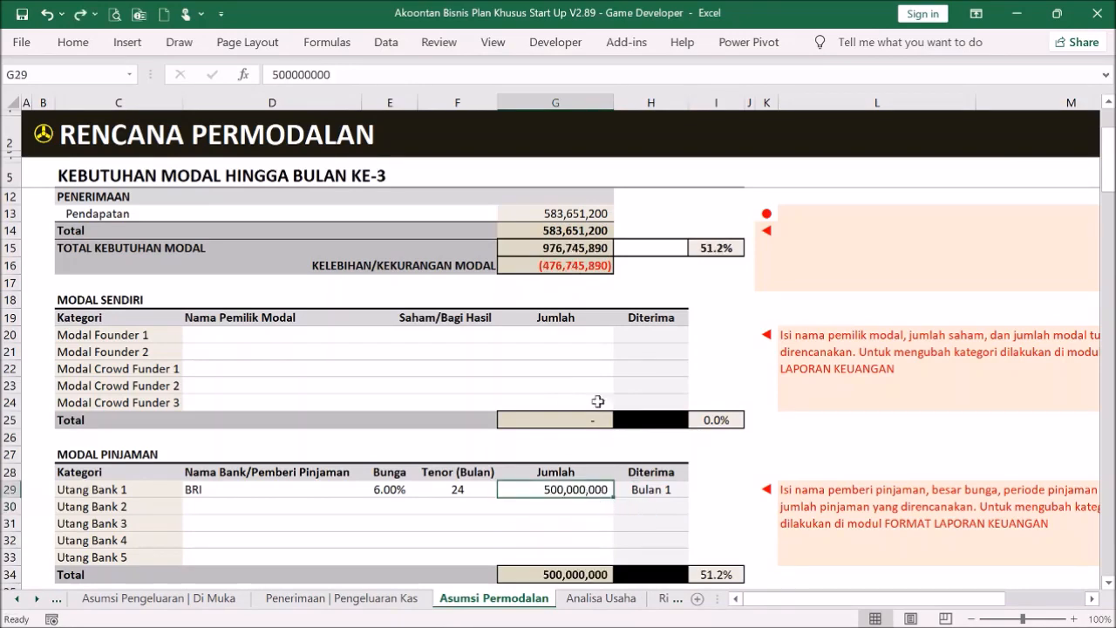
- Examine the loan repayments, bank interest and total capital requirement for Bulan 1 to Bulan 3 in the Penerimaan | Pengeluaran Kas sheet
click(44, 134)
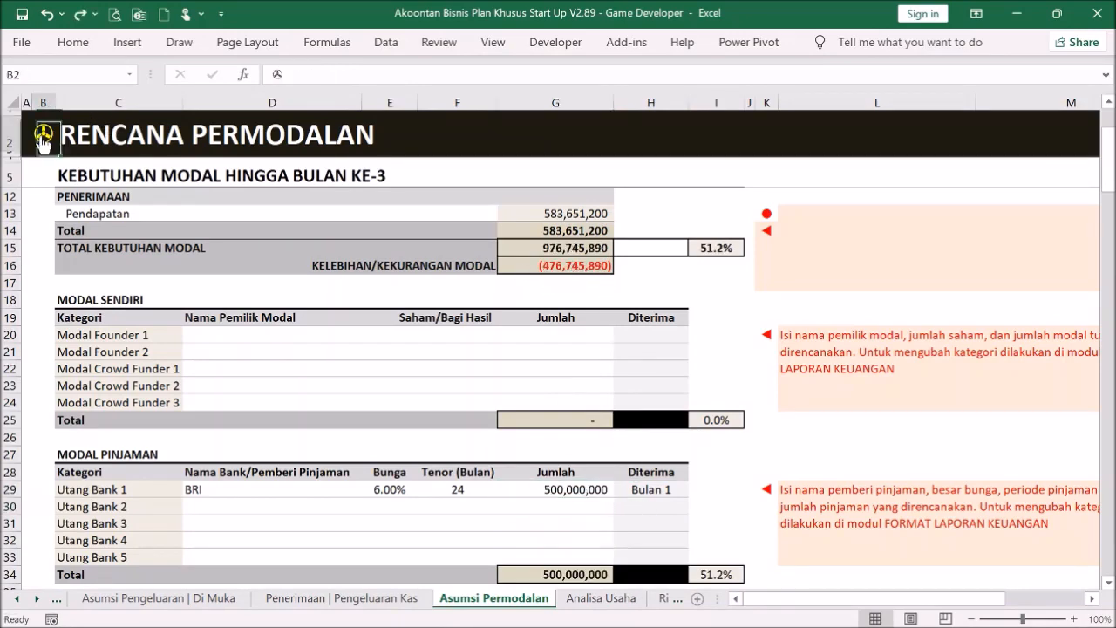
click(157, 379)
scroll(241, 389, down, 3)
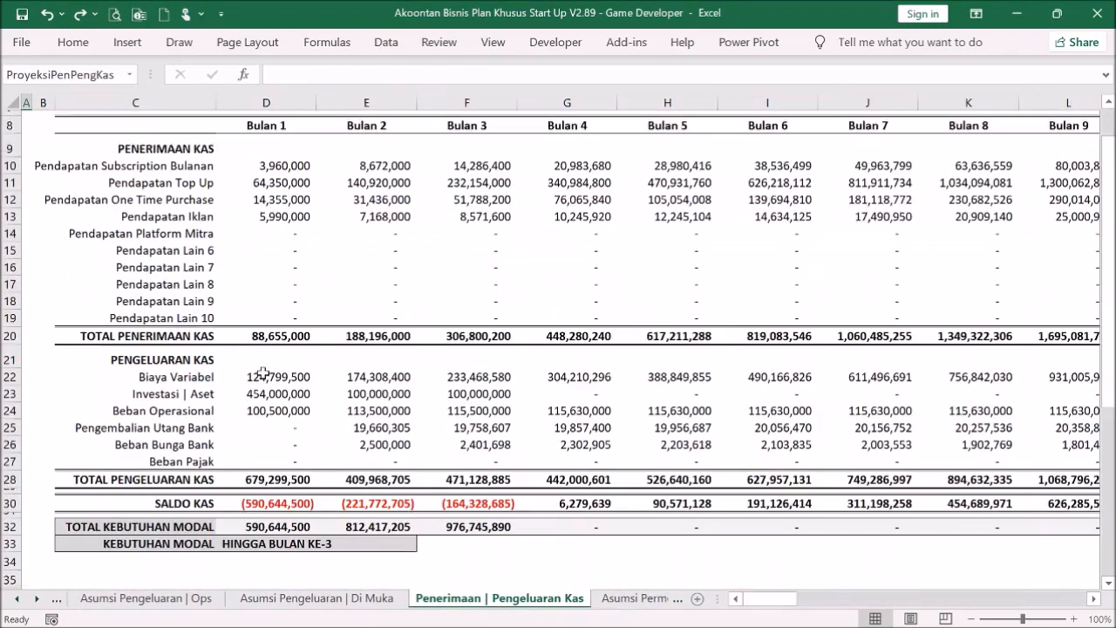
drag(273, 379, 464, 392)
click(464, 394)
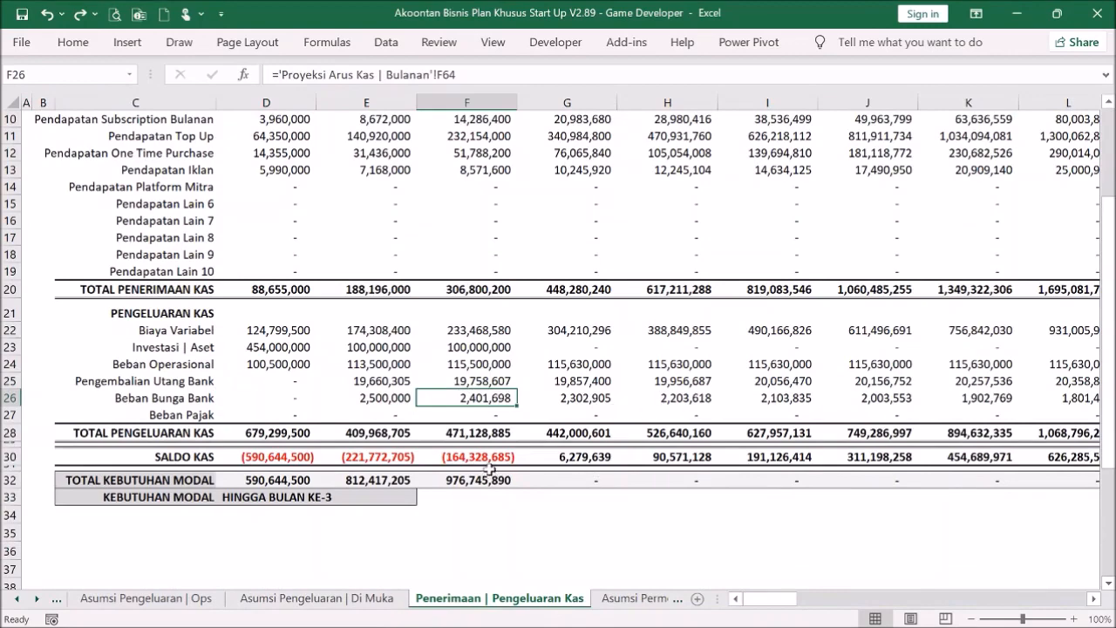
scroll(491, 469, up, 3)
click(64, 133)
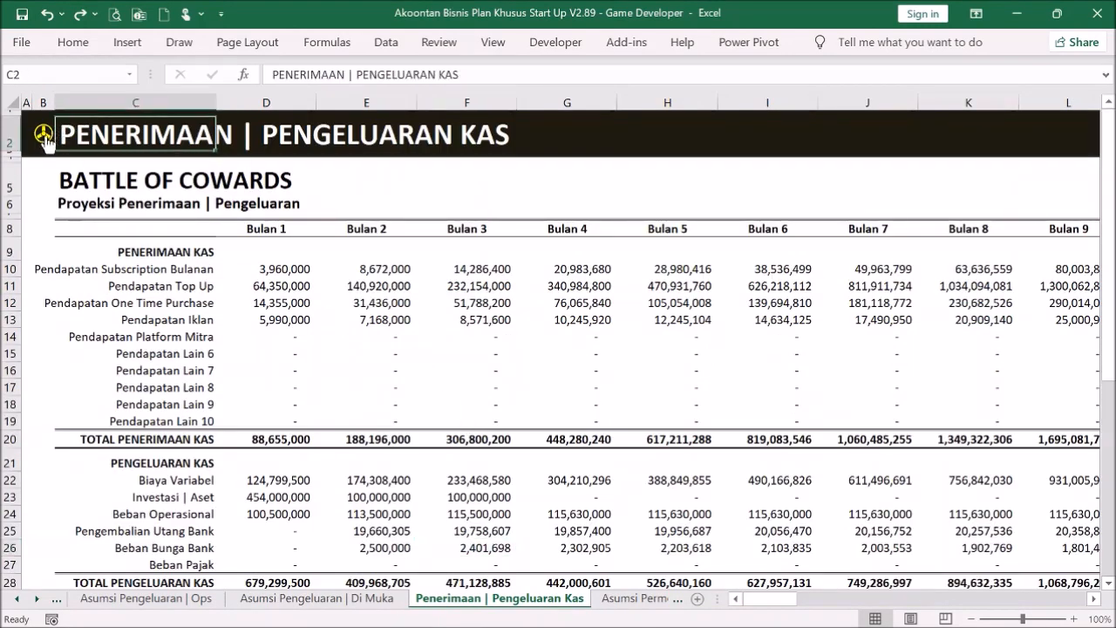
- In the Rencana Permodalan sheet, enter Pak Bos as owner of Modal Founder 1 and Bu Bos as owner of Modal Founder 2
click(44, 137)
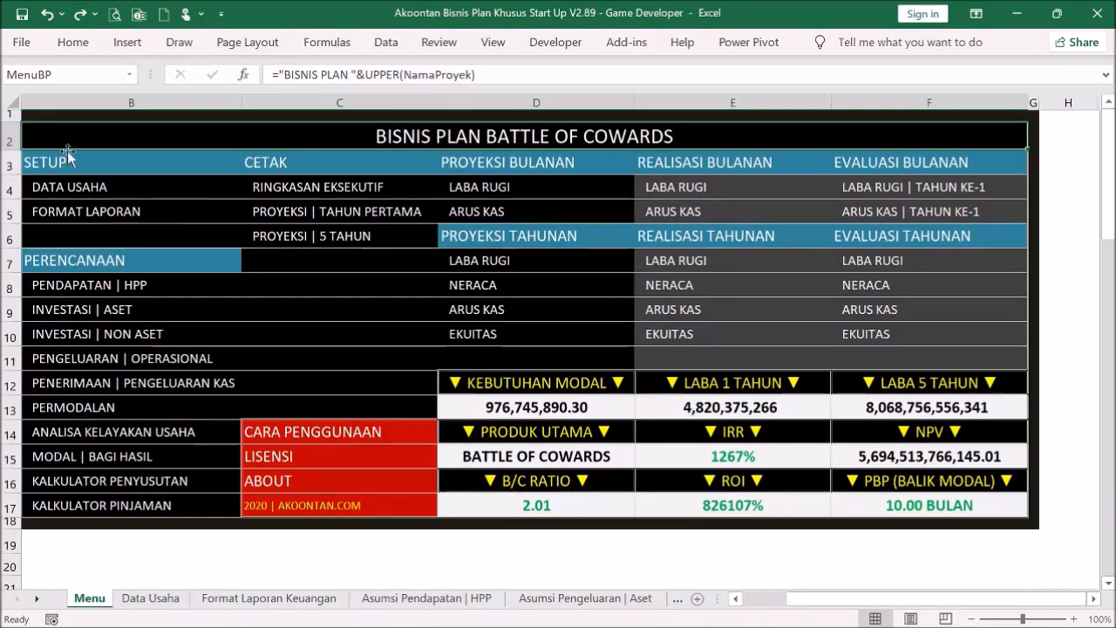
click(103, 408)
scroll(323, 392, up, 3)
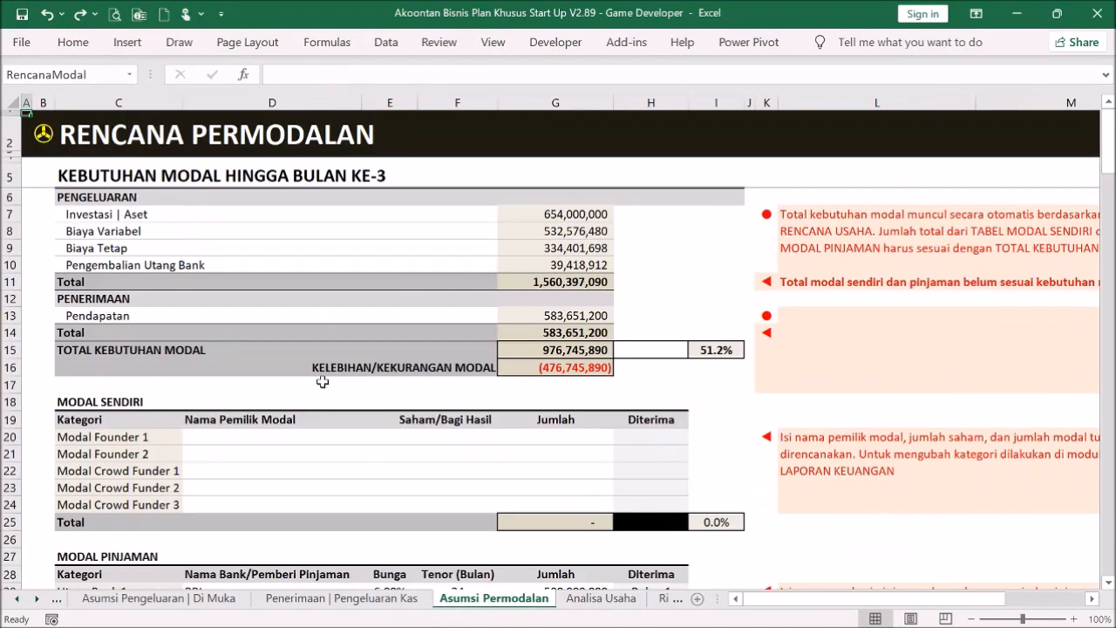
scroll(322, 381, down, 2)
scroll(547, 500, up, 2)
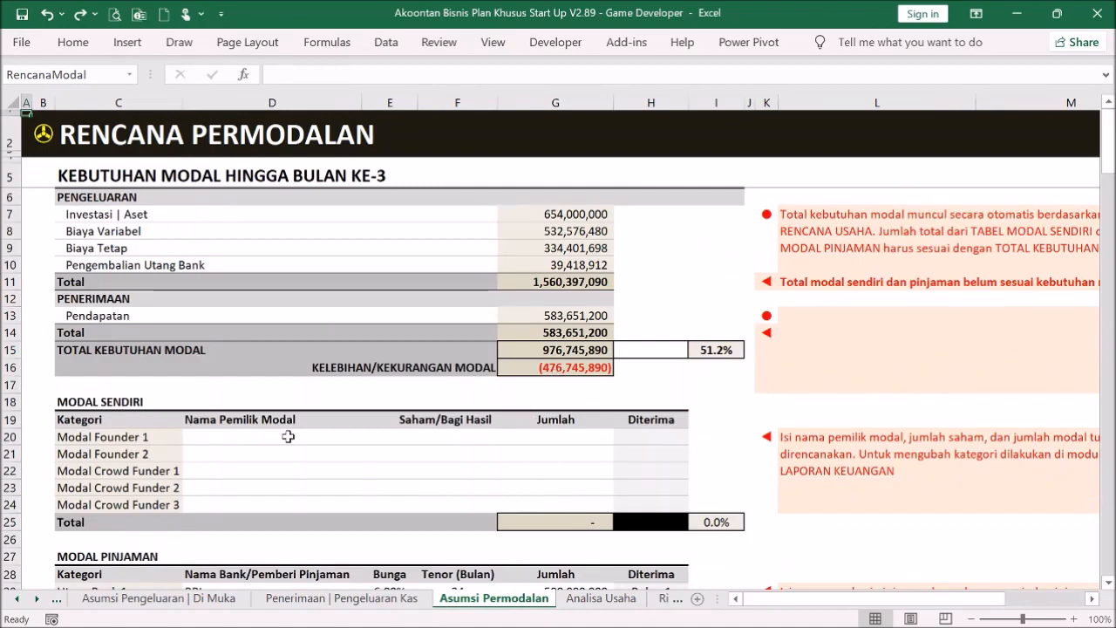
click(288, 436)
text(Pak Bo)
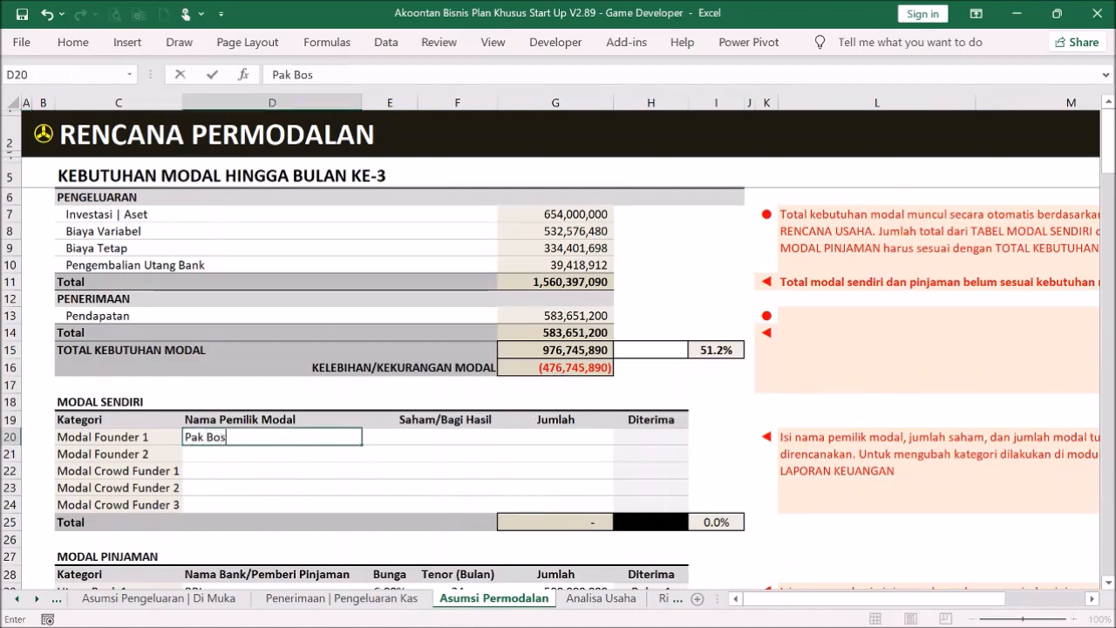
text(s)
key(Return)
key(Return)
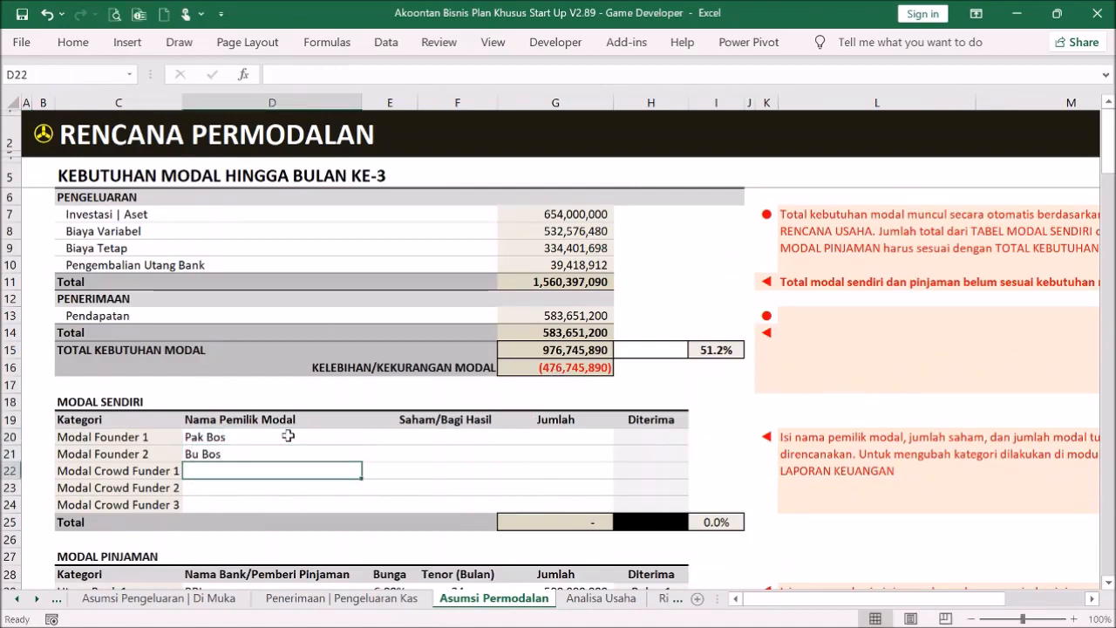
- Set the Jumlah of Modal Founder 1 to 250,000,000 and of Modal Founder 2 to 226,745,890
click(580, 437)
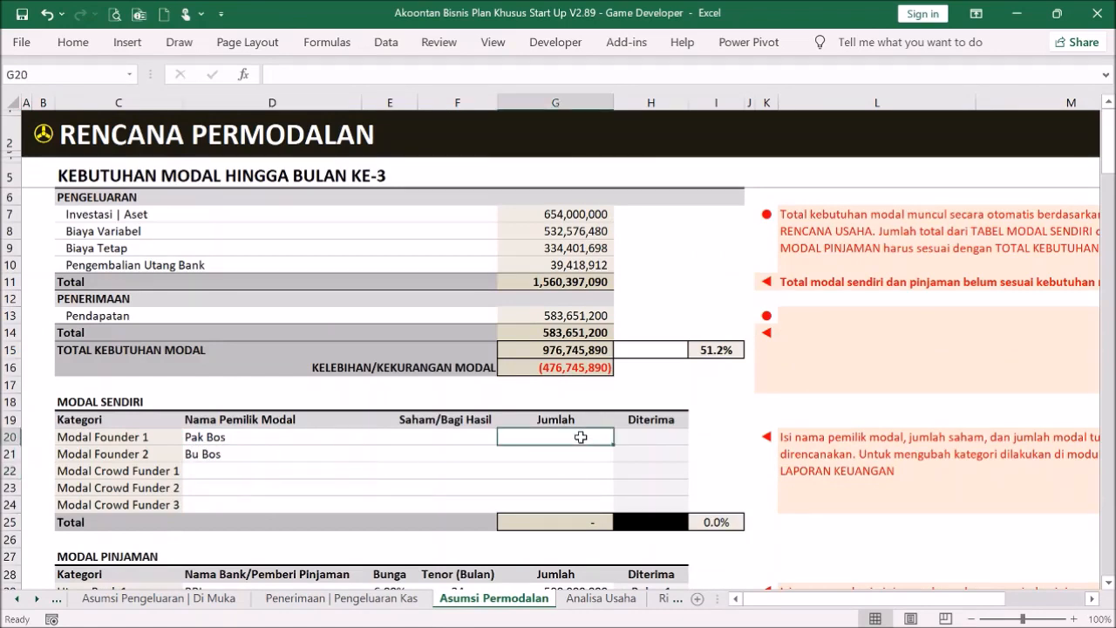
text(25)
text(0,000,000)
key(Return)
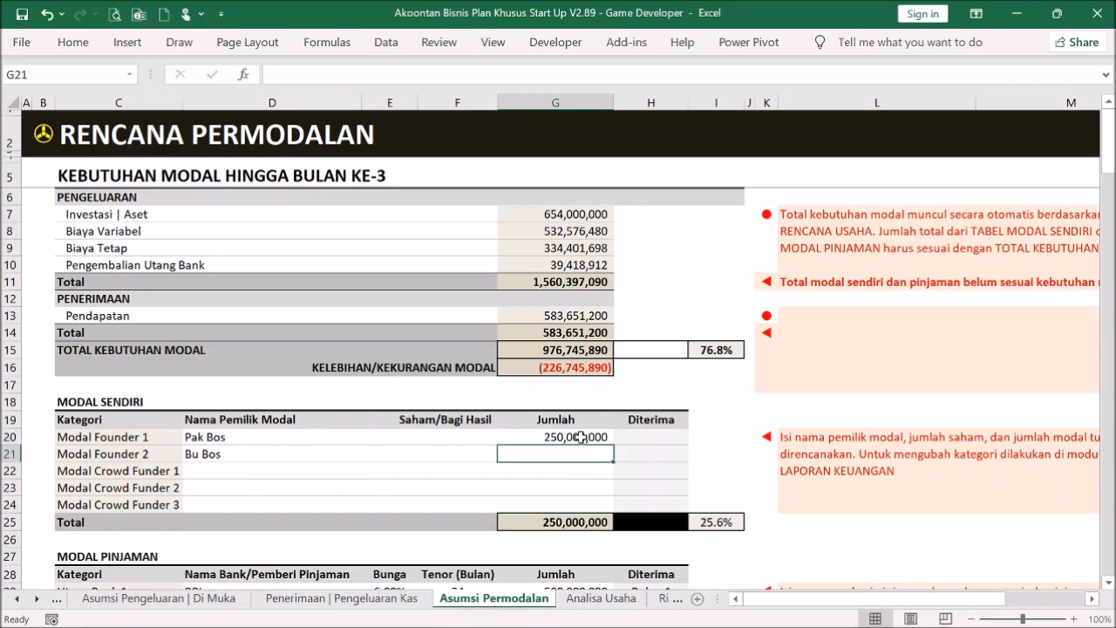
text(2267)
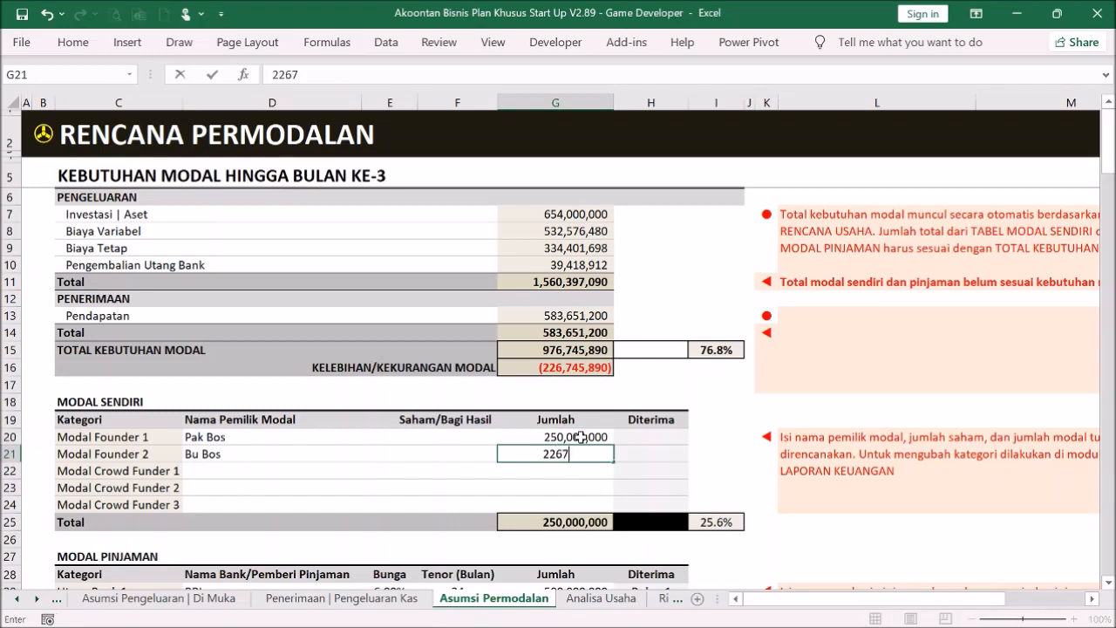
text(45890)
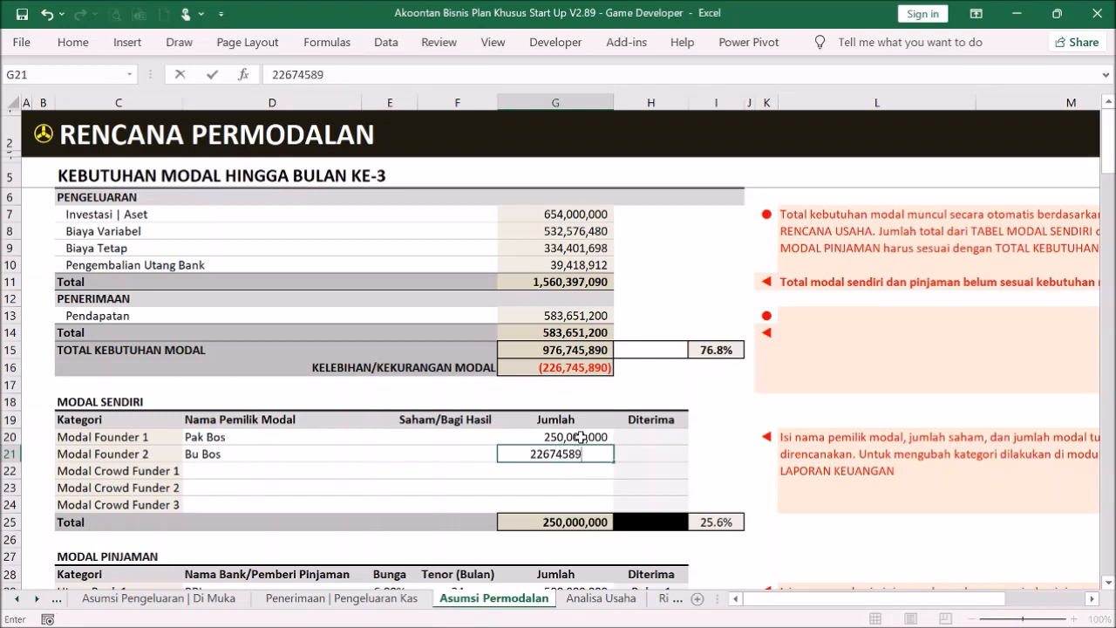
key(ctrl+Return)
- Set the Diterima month to Bulan 1 for both Modal Founder 1 and Modal Founder 2
click(644, 436)
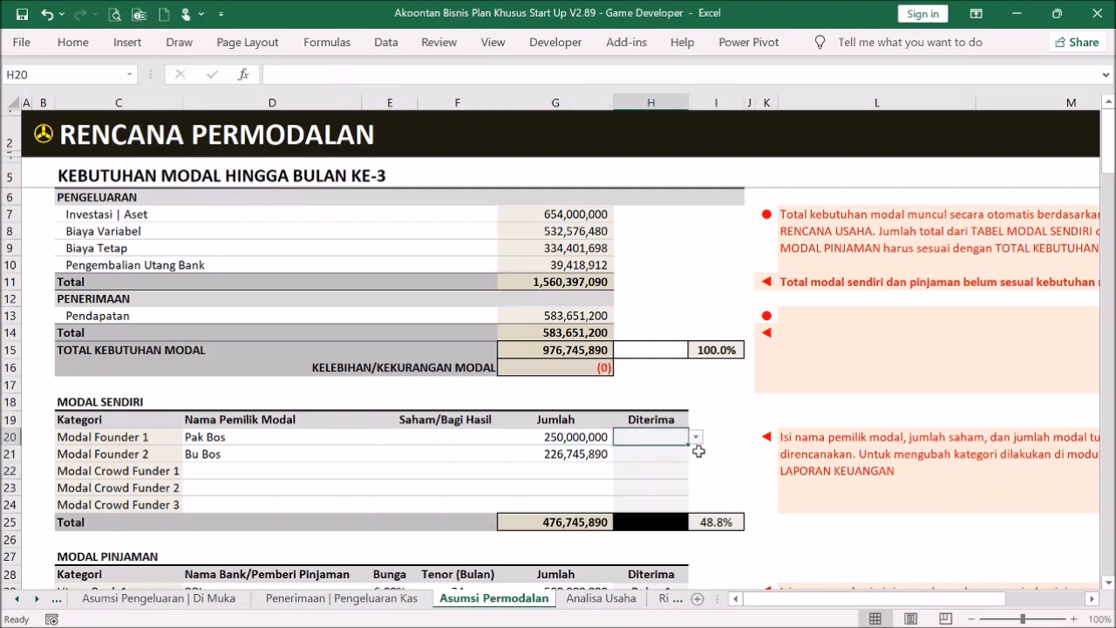
click(696, 437)
click(646, 452)
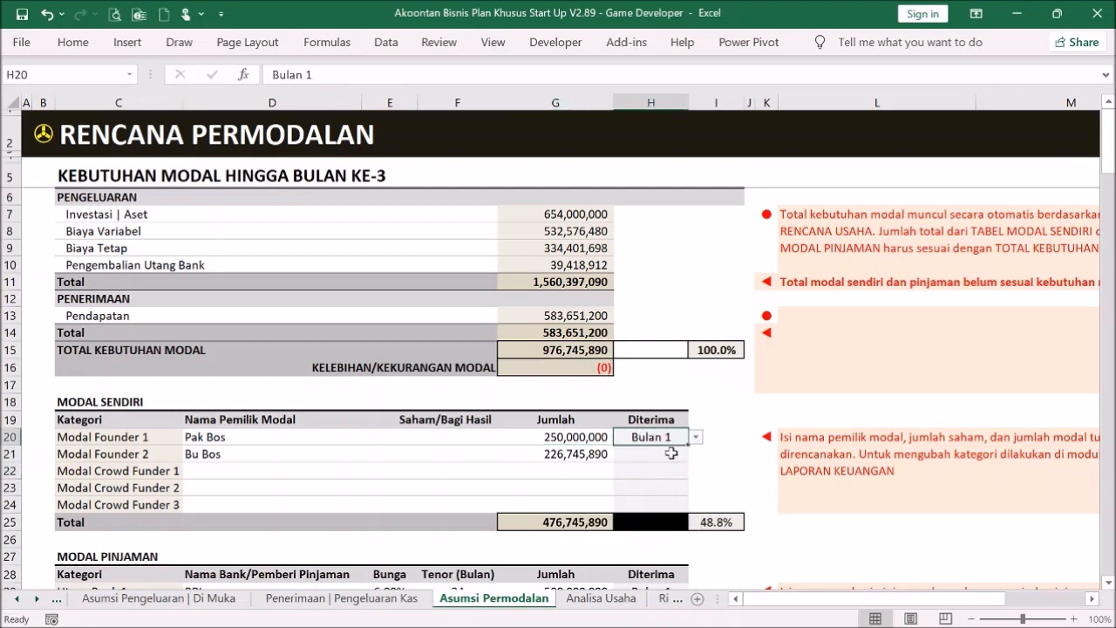
click(667, 454)
click(696, 453)
click(671, 471)
click(724, 440)
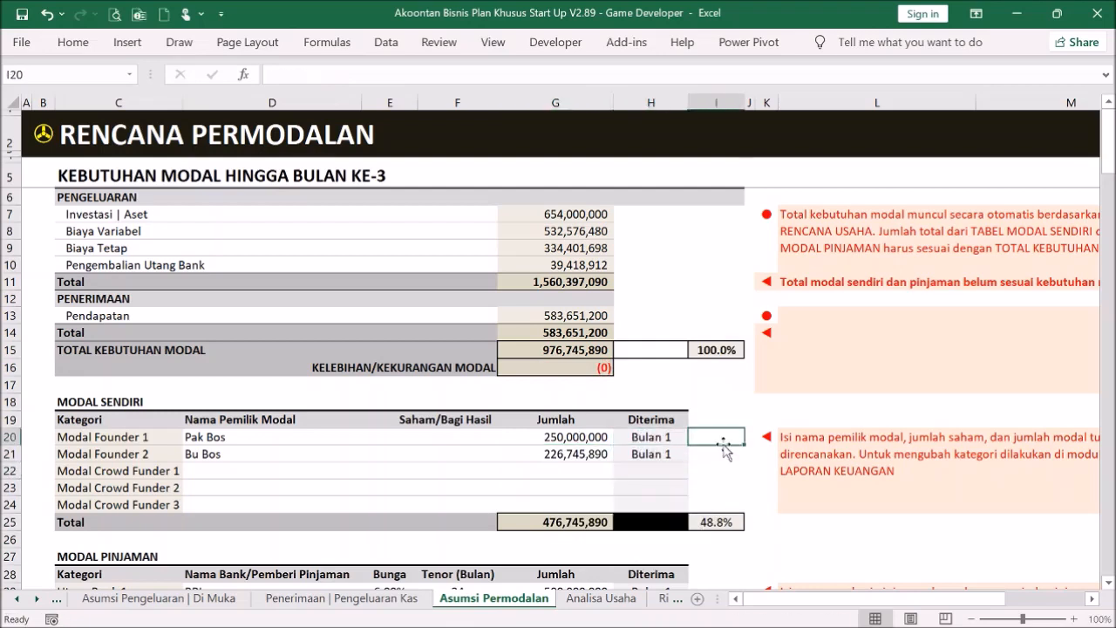
- Check the Saldo Akhir Kas for Bulan 3 and the funding rows in the monthly Proyeksi Arus Kas sheet
click(50, 133)
click(504, 222)
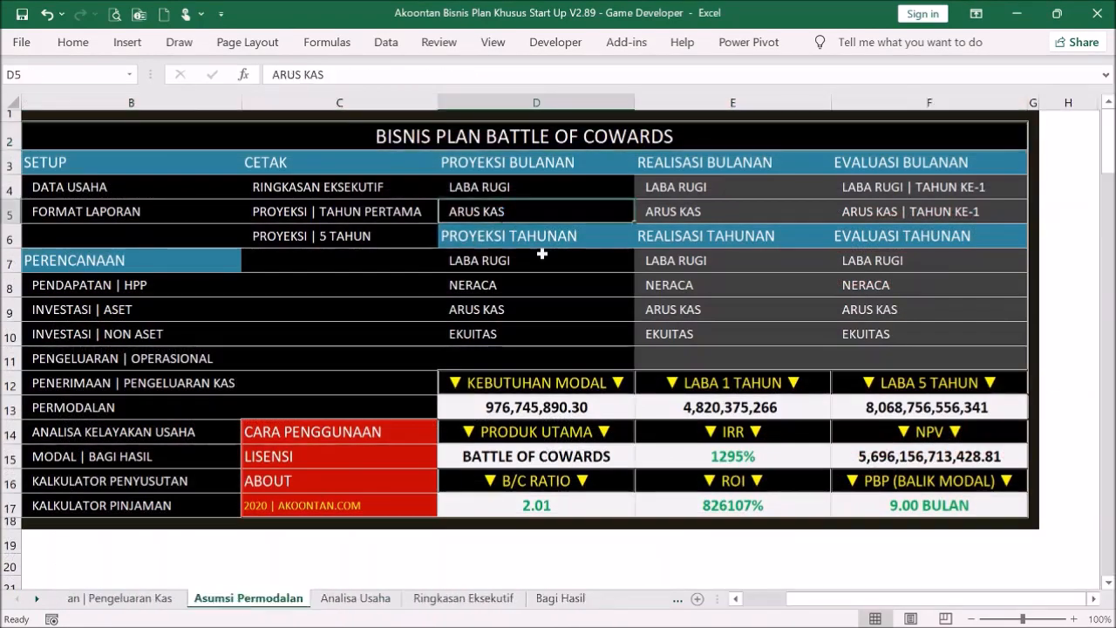
scroll(680, 340, down, 11)
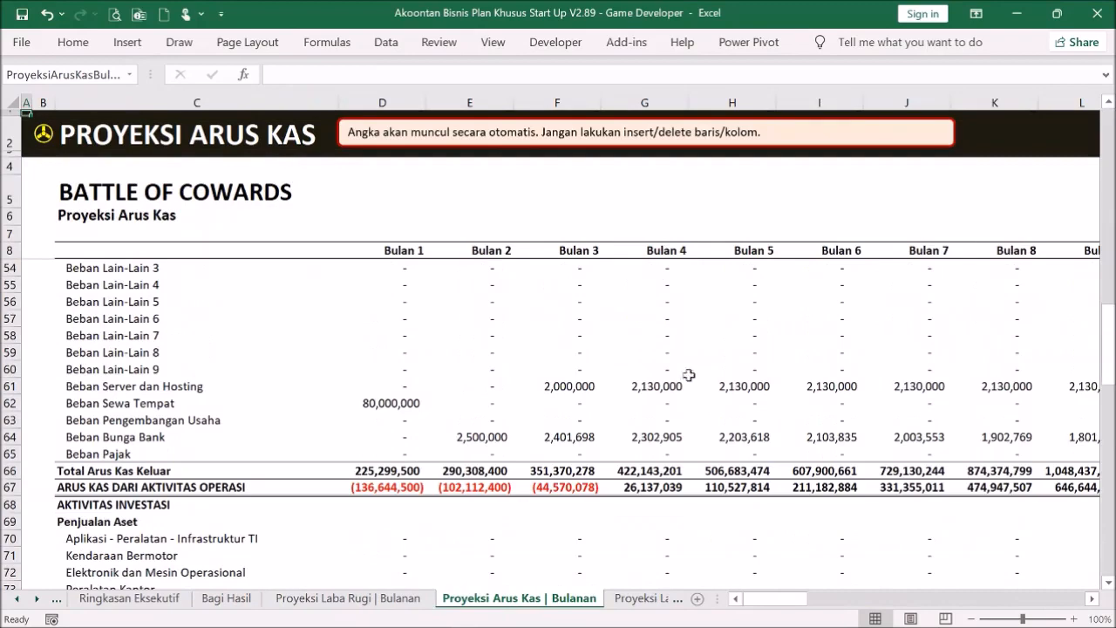
scroll(683, 351, down, 16)
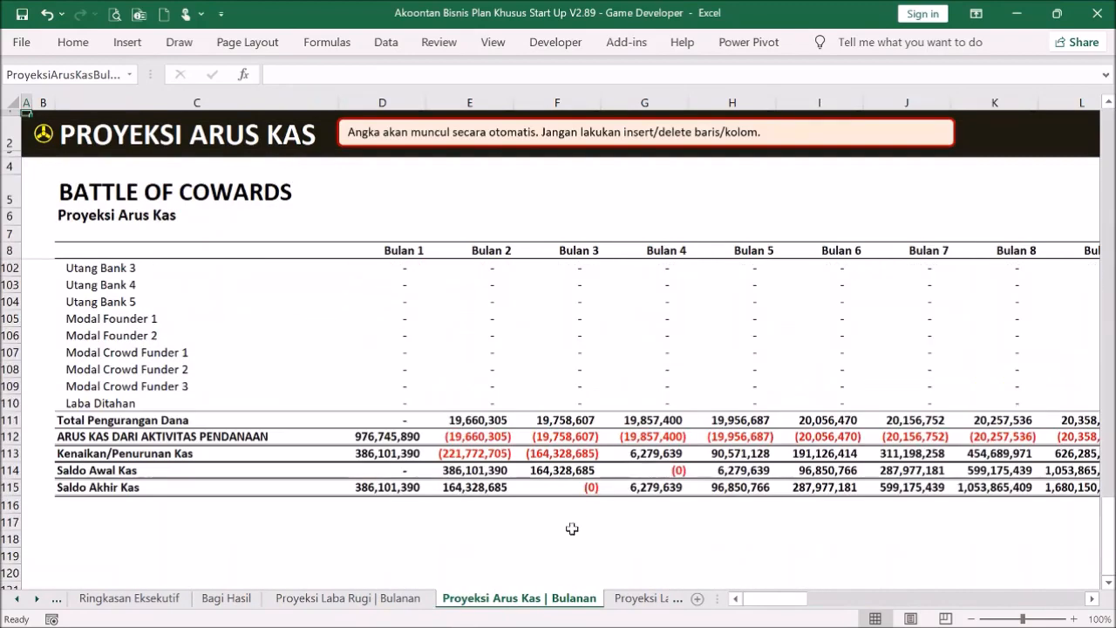
click(565, 486)
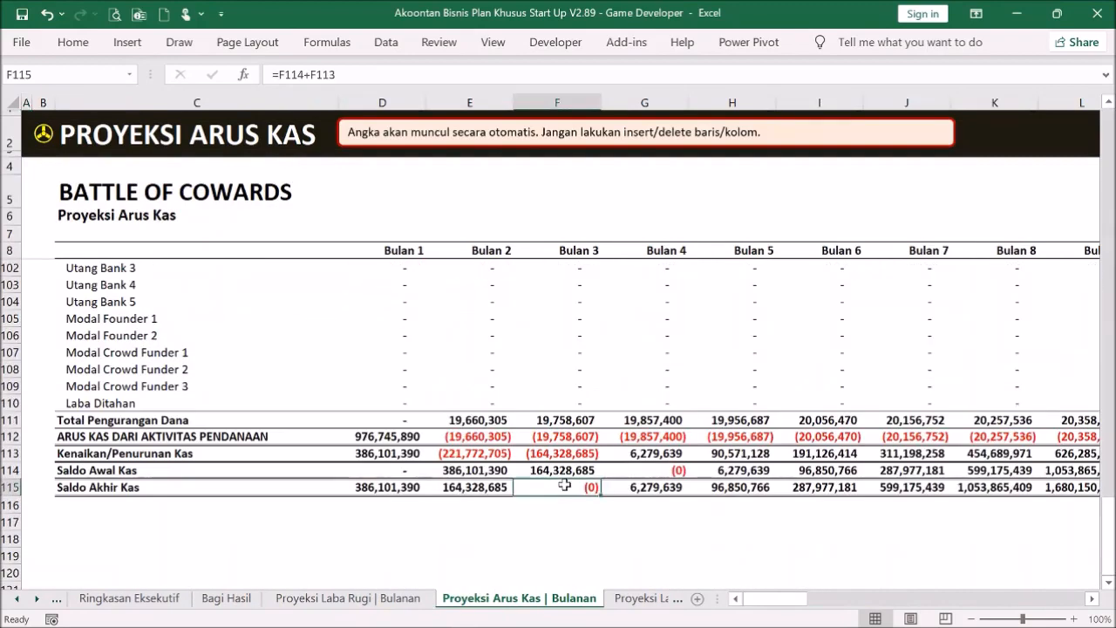
scroll(684, 508, up, 20)
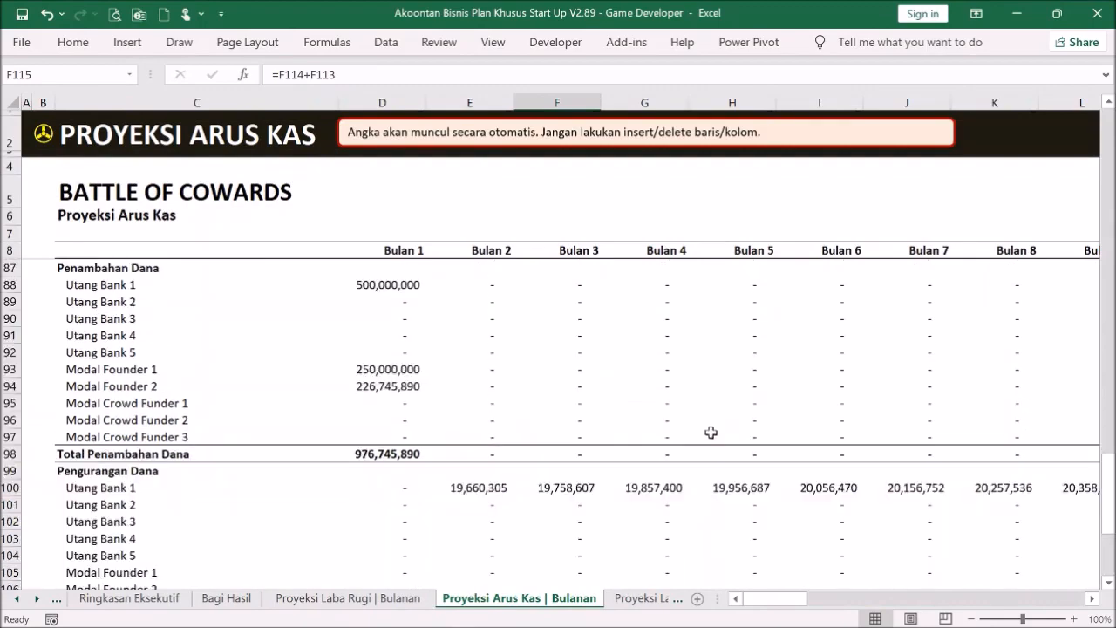
- Review the five-year Proyeksi Laba Rugi sheet down to the Laba/Rugi Bersih row
click(44, 135)
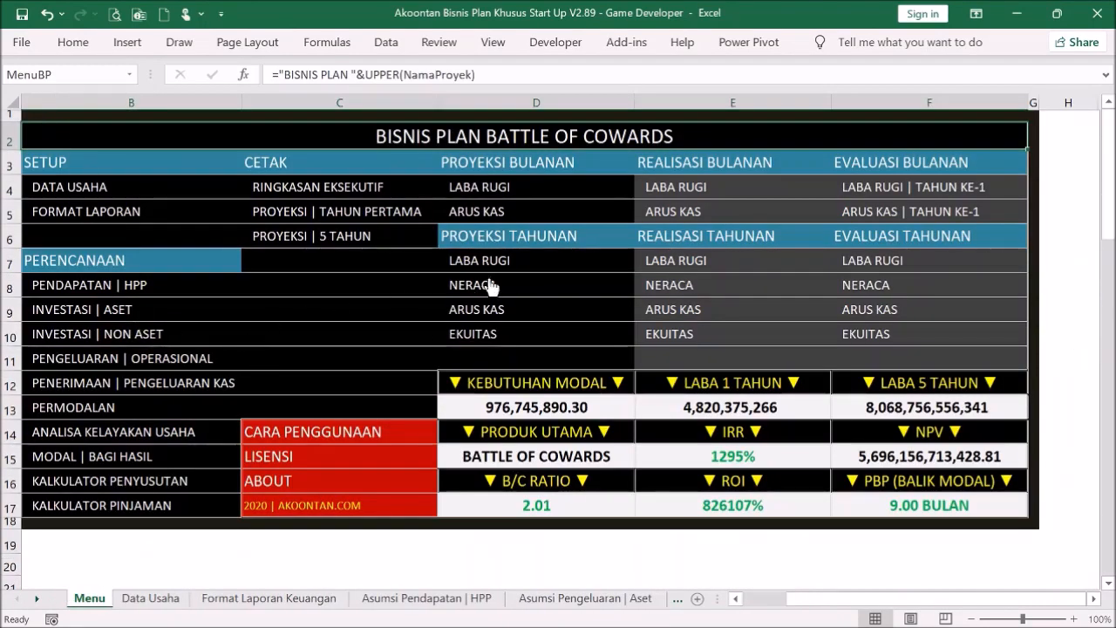
click(493, 262)
scroll(563, 327, down, 9)
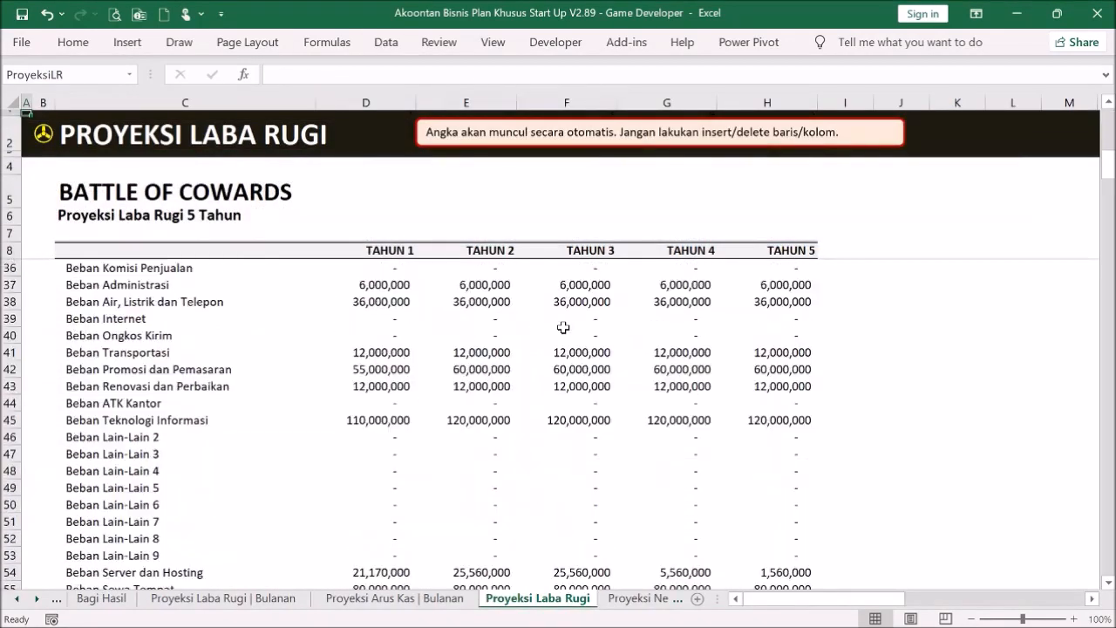
scroll(563, 327, down, 5)
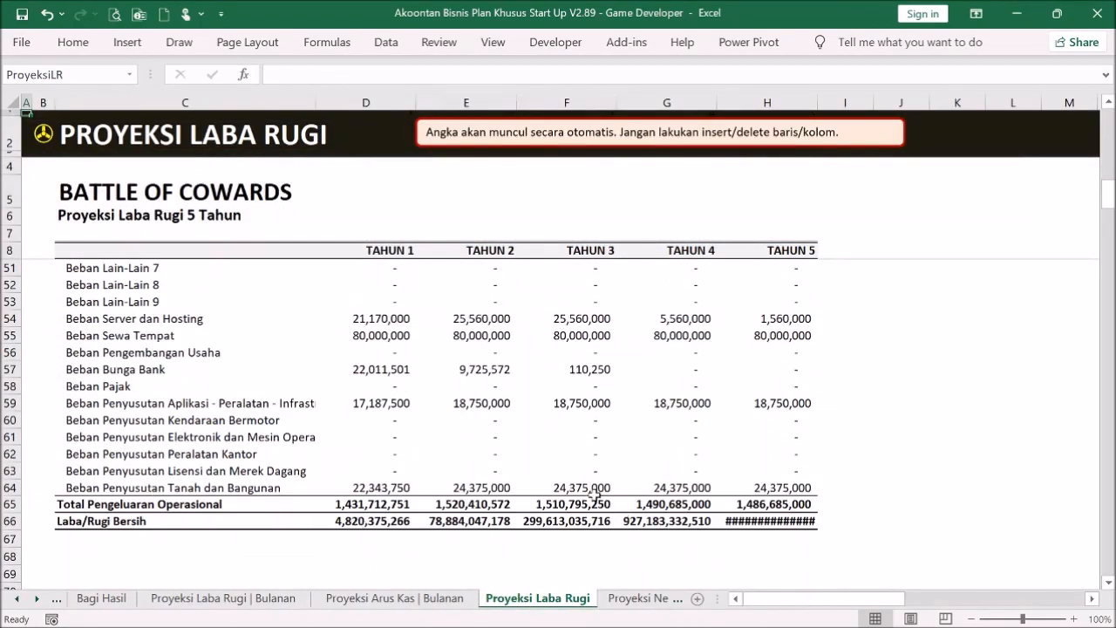
scroll(593, 494, up, 14)
- In the Ringkasan Eksekutif sheet, auto-fit the widths of columns G to J so the large figures display in full
click(41, 130)
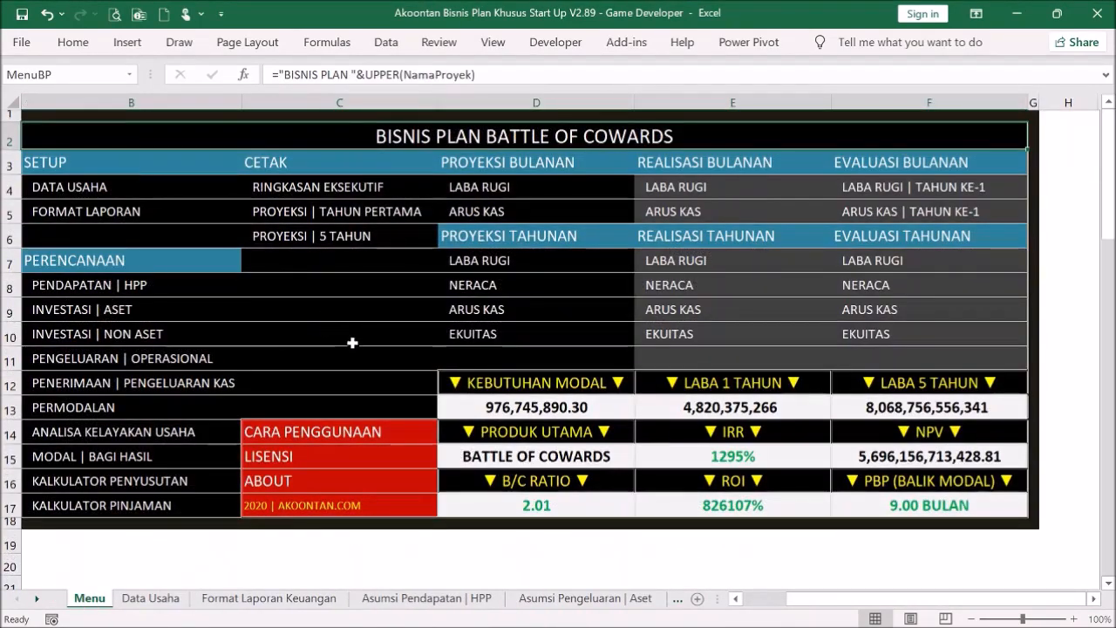
click(293, 194)
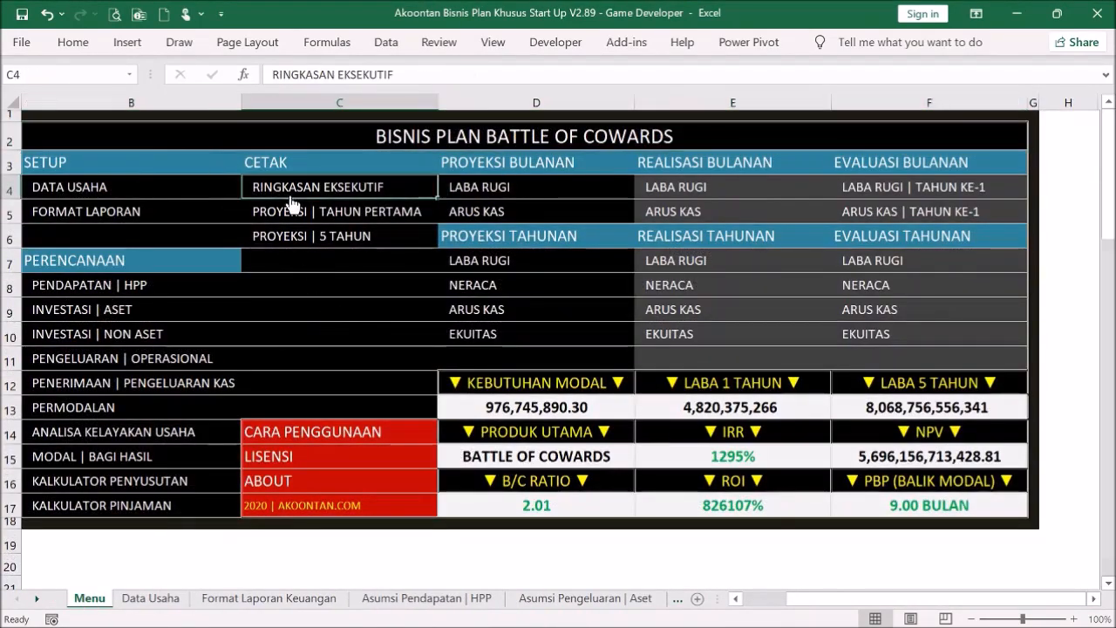
scroll(388, 367, down, 9)
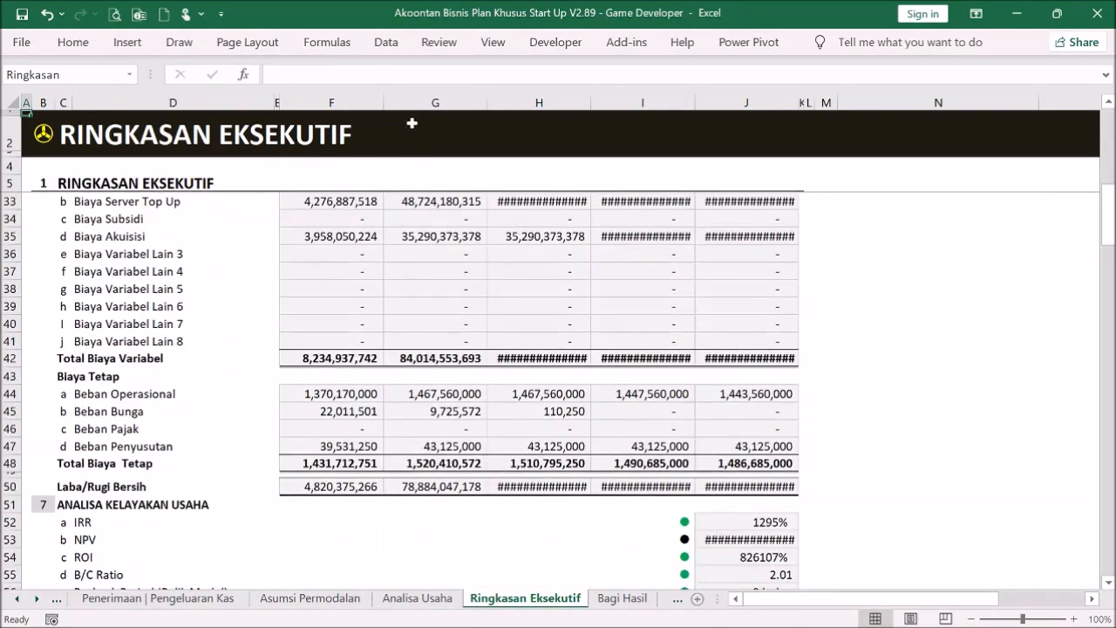
drag(413, 102, 720, 117)
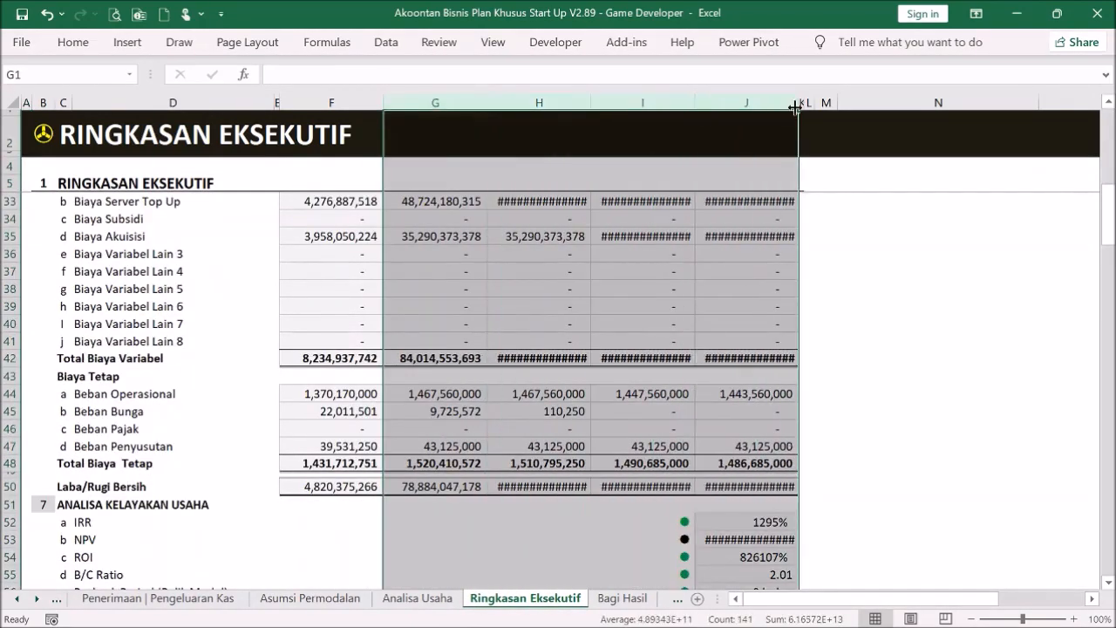
double_click(795, 106)
click(845, 463)
scroll(609, 414, up, 6)
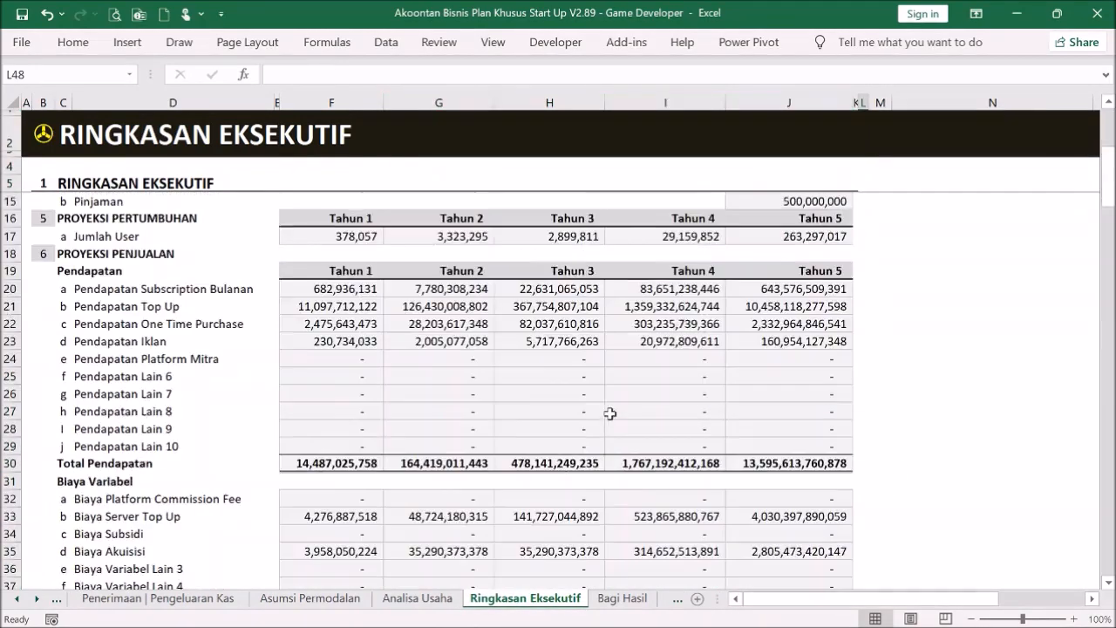
scroll(610, 413, up, 3)
- Open the print preview of the Cetak Proyeksi Keuangan 1 Tahun sheet and page through to page 4
click(42, 136)
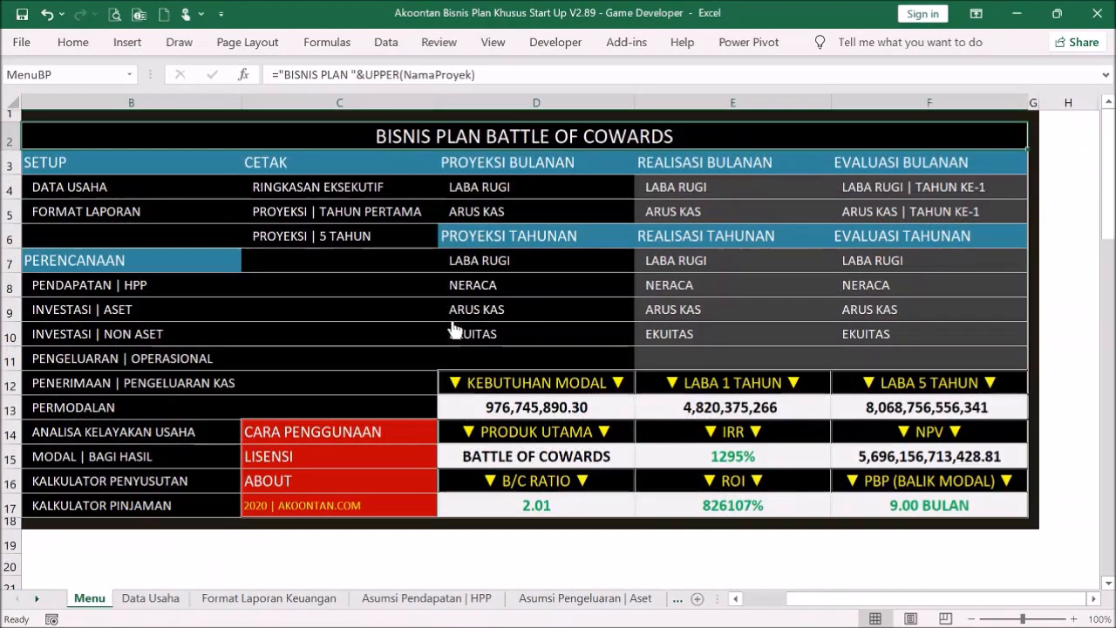
click(328, 216)
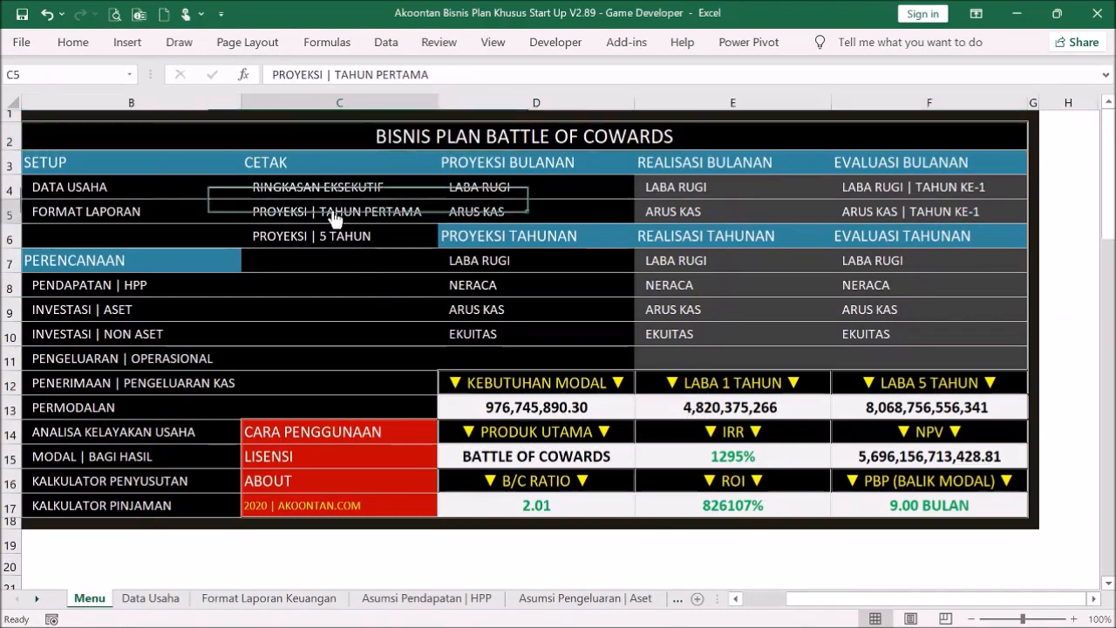
scroll(559, 377, up, 11)
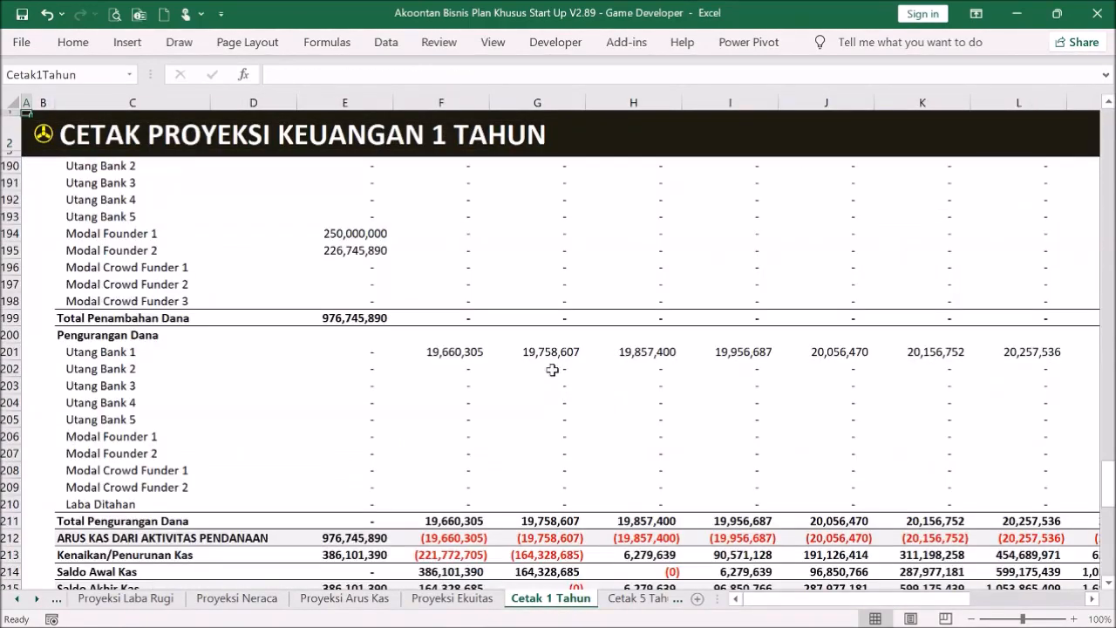
click(115, 14)
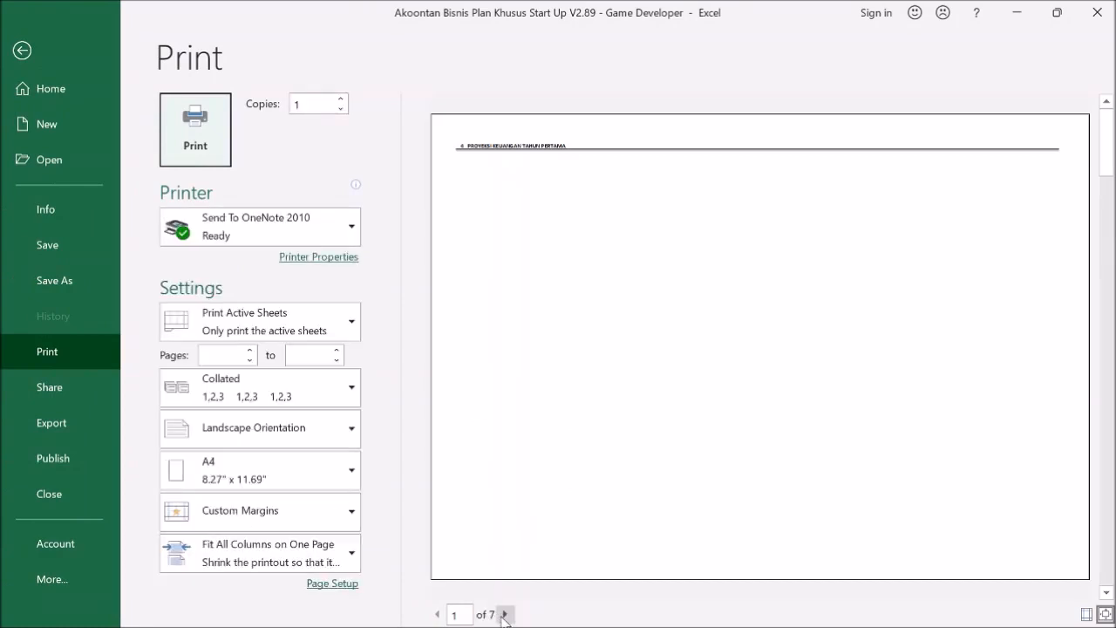
click(505, 614)
click(505, 614)
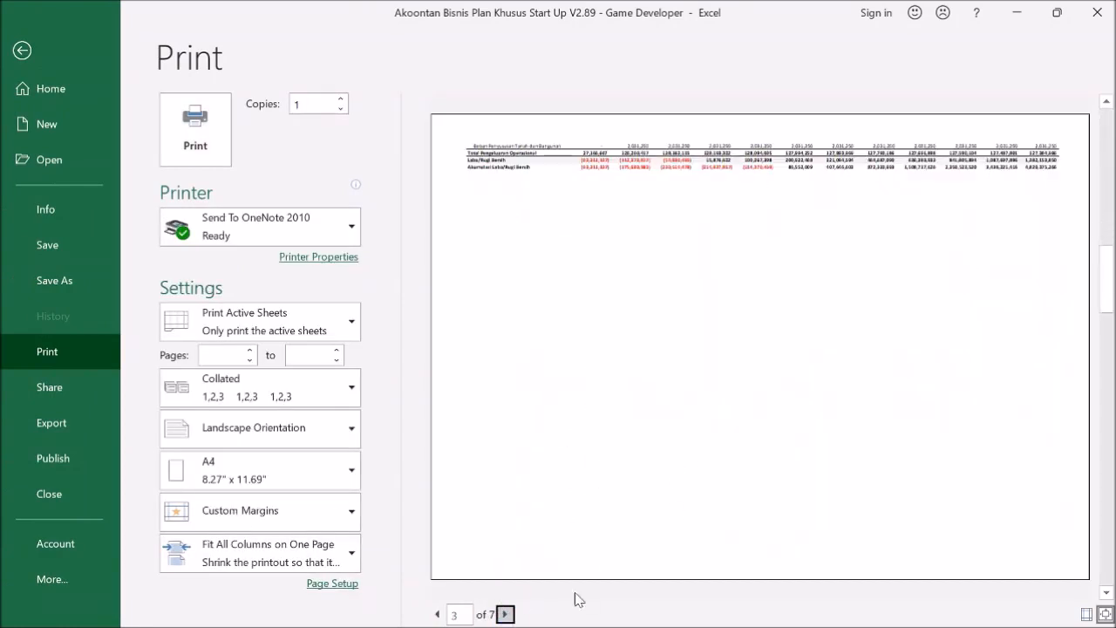
click(505, 614)
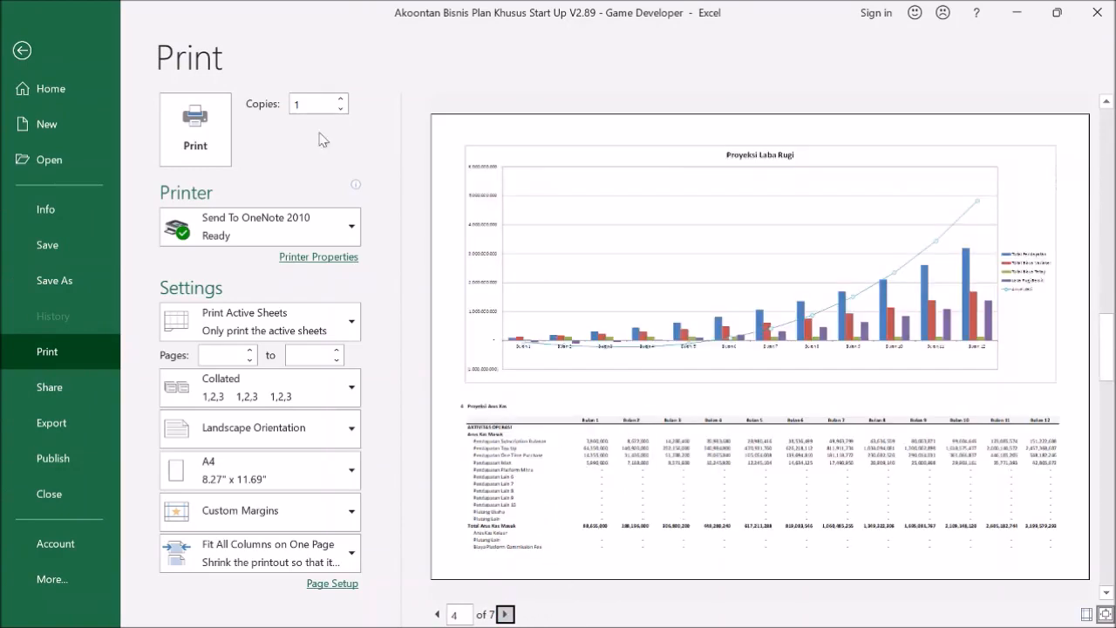
- Leave the print preview and auto-fit the year columns in the Cetak 5 Tahun sheet so the figures display in full
click(21, 50)
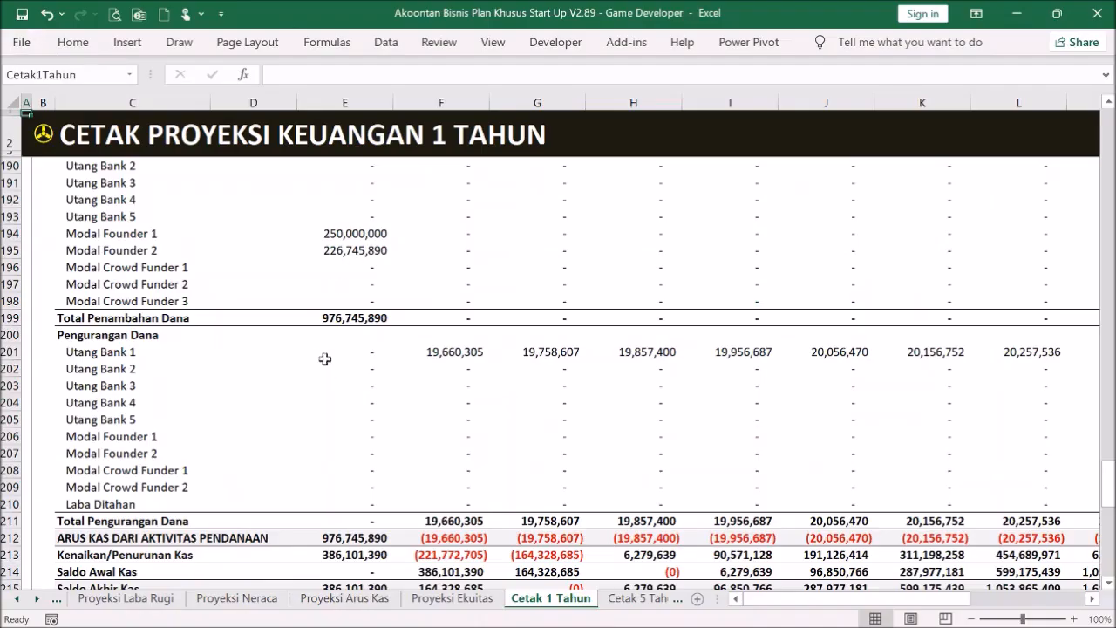
click(43, 134)
click(384, 237)
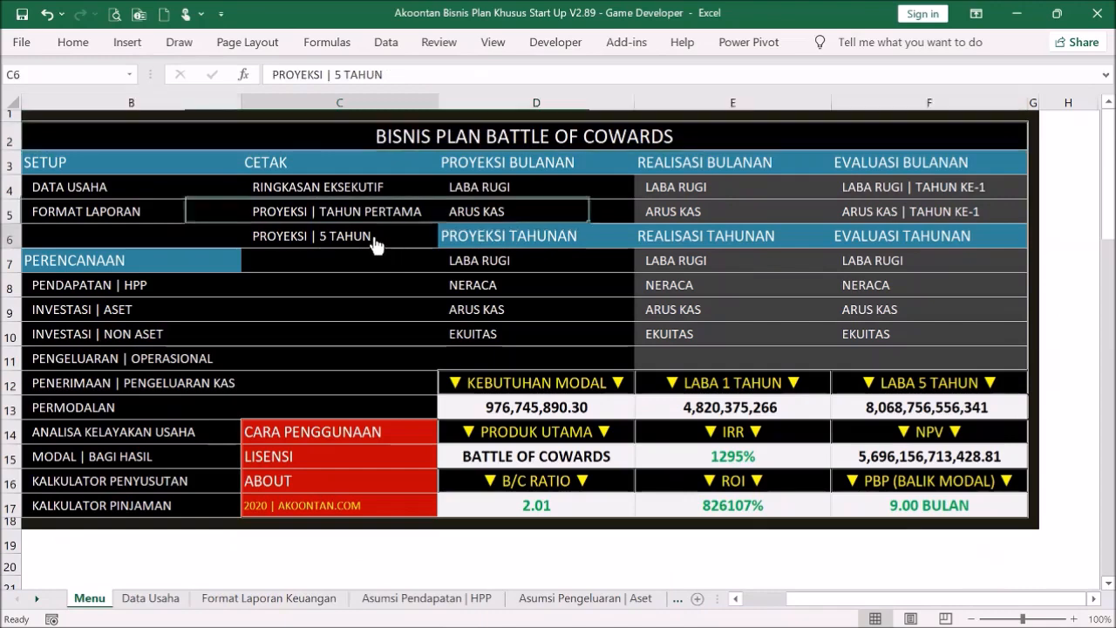
drag(438, 103, 728, 130)
drag(777, 103, 824, 103)
click(852, 301)
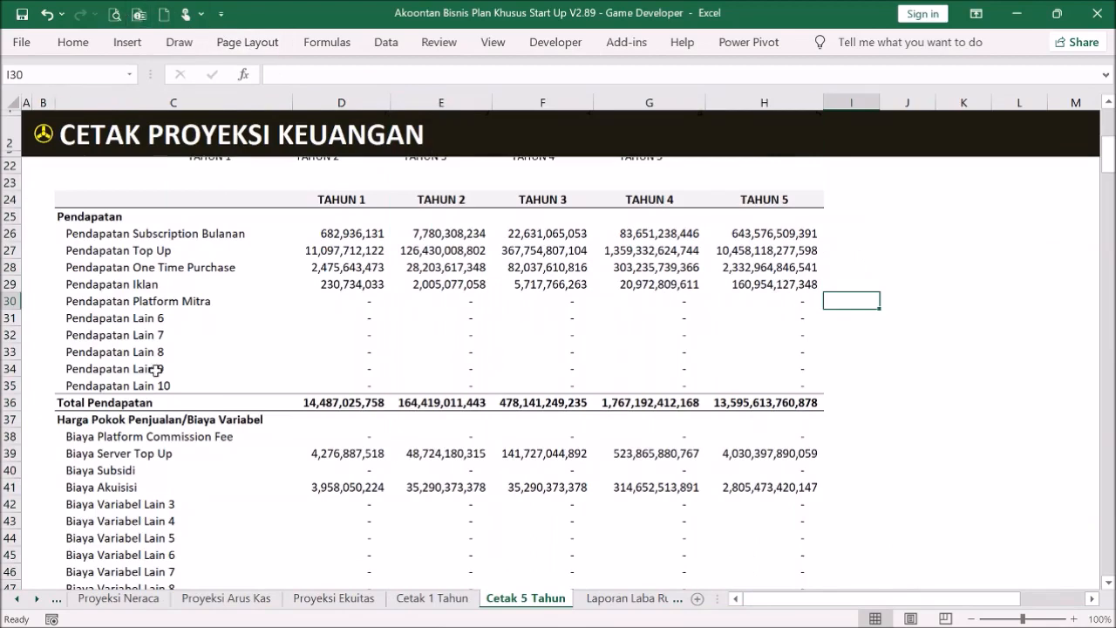
- Hide the empty income rows 30 to 35, from Pendapatan Platform Mitra to Pendapatan Lain 10, in the Cetak 5 Tahun sheet
scroll(150, 358, up, 6)
scroll(150, 352, down, 5)
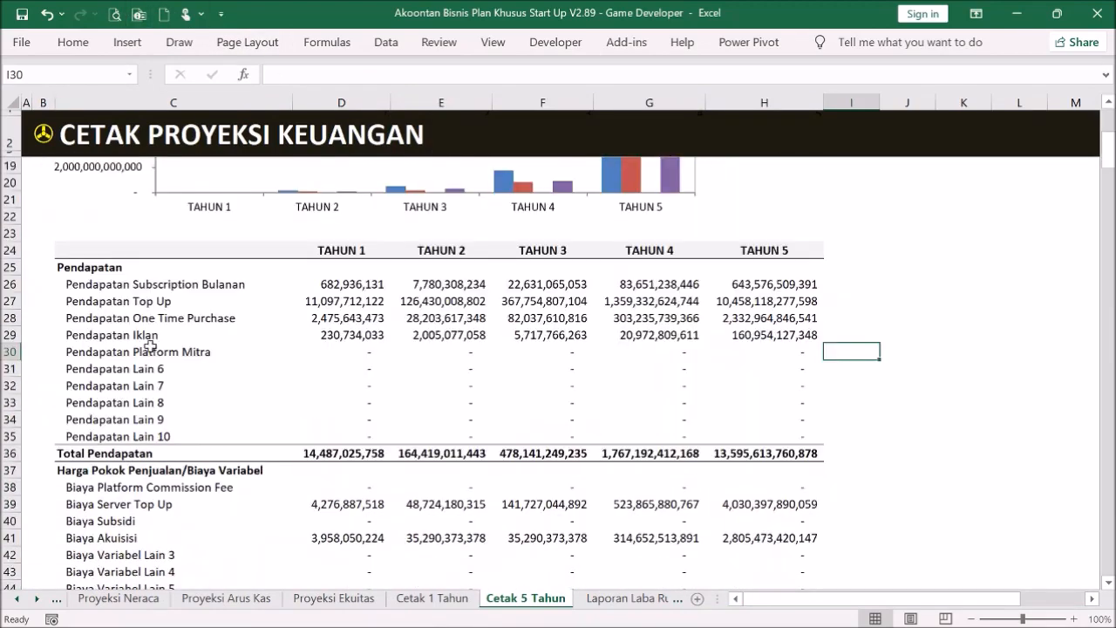
drag(14, 352, 14, 436)
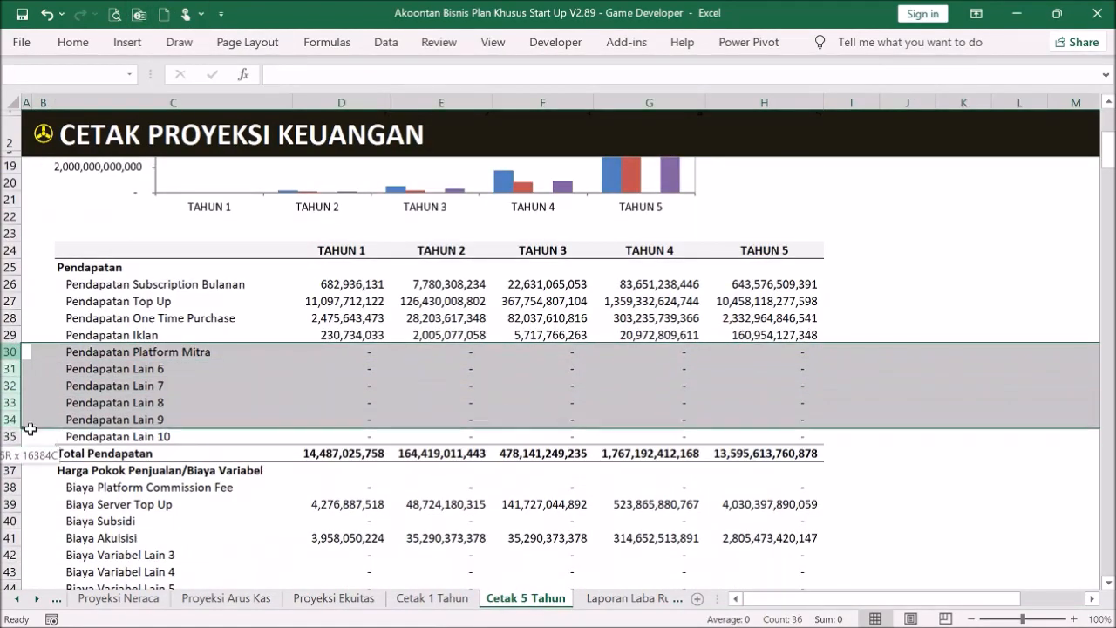
right_click(186, 412)
click(231, 371)
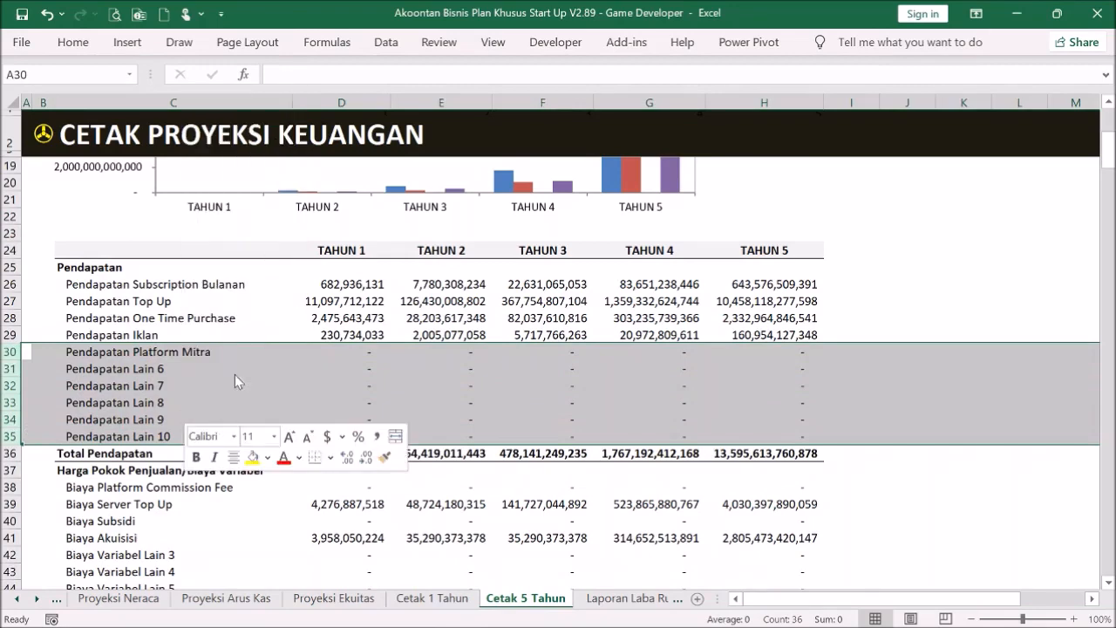
click(247, 384)
- Hide the empty variable cost rows 42 to 47, from Biaya Variabel Lain 3 to Biaya Variabel Lain 8
scroll(195, 378, down, 2)
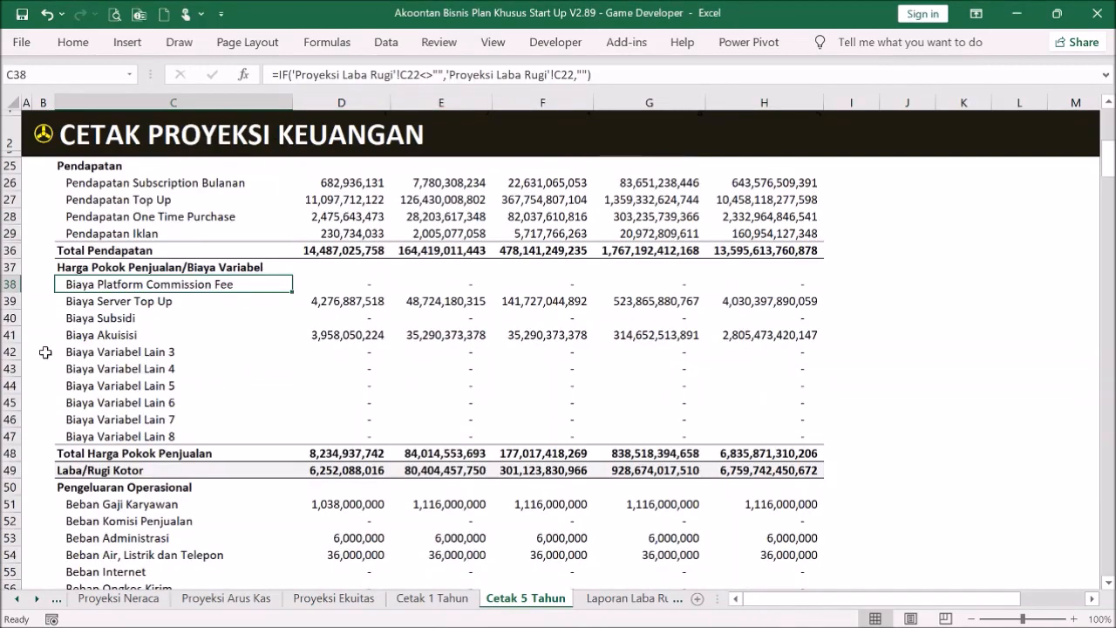
drag(18, 351, 35, 428)
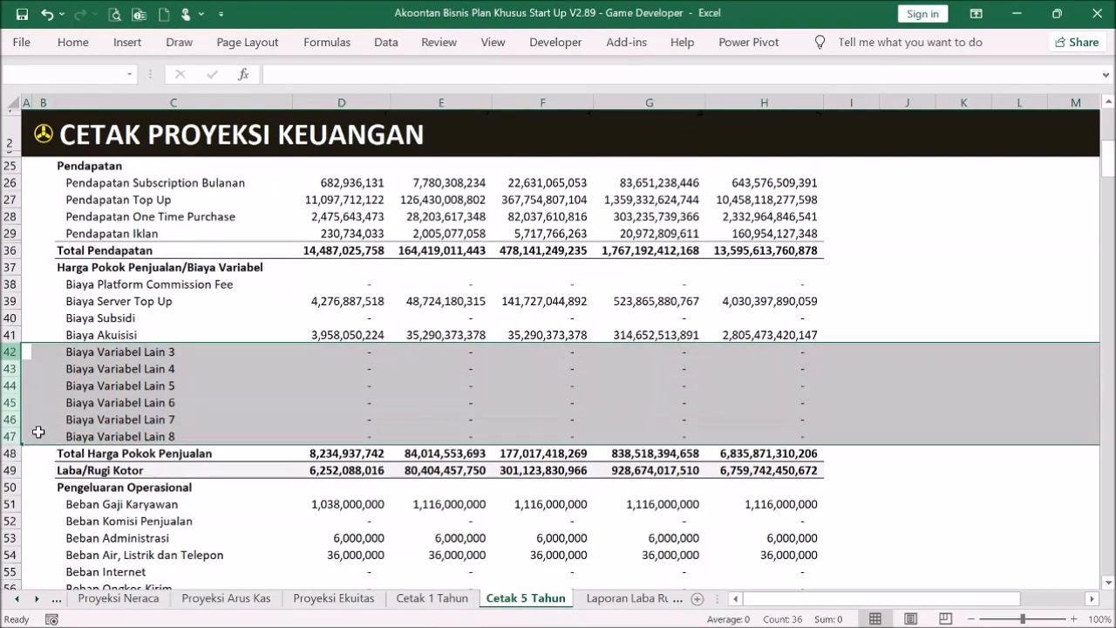
right_click(135, 417)
click(174, 370)
click(259, 386)
- Check the print preview of the Cetak 5 Tahun sheet, close it and return to the Menu sheet
scroll(259, 391, up, 7)
click(114, 14)
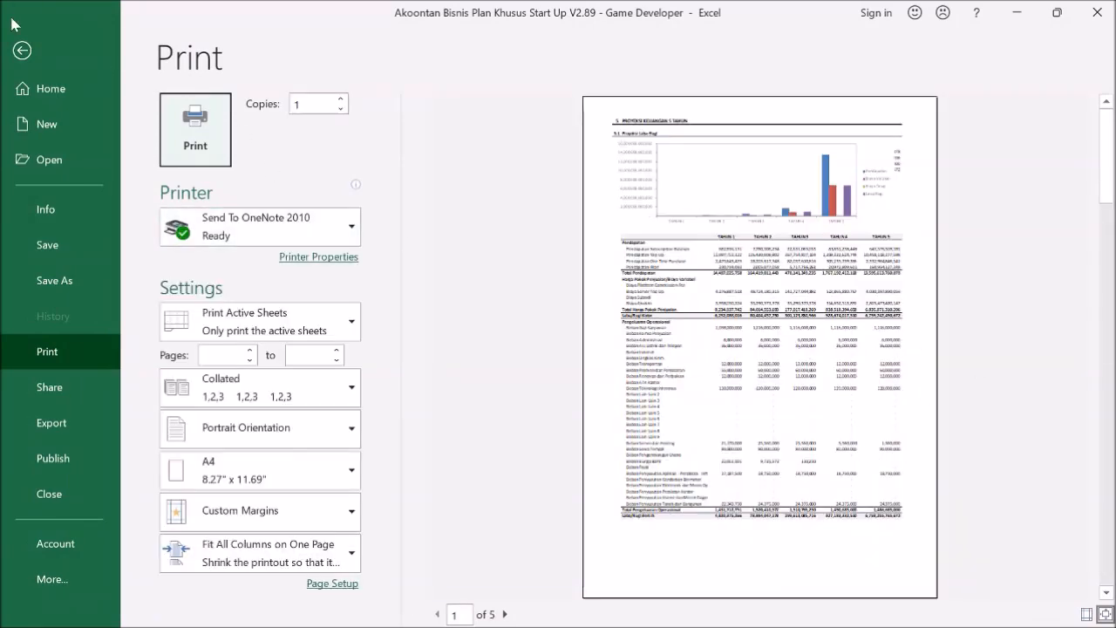
click(22, 50)
scroll(267, 305, down, 6)
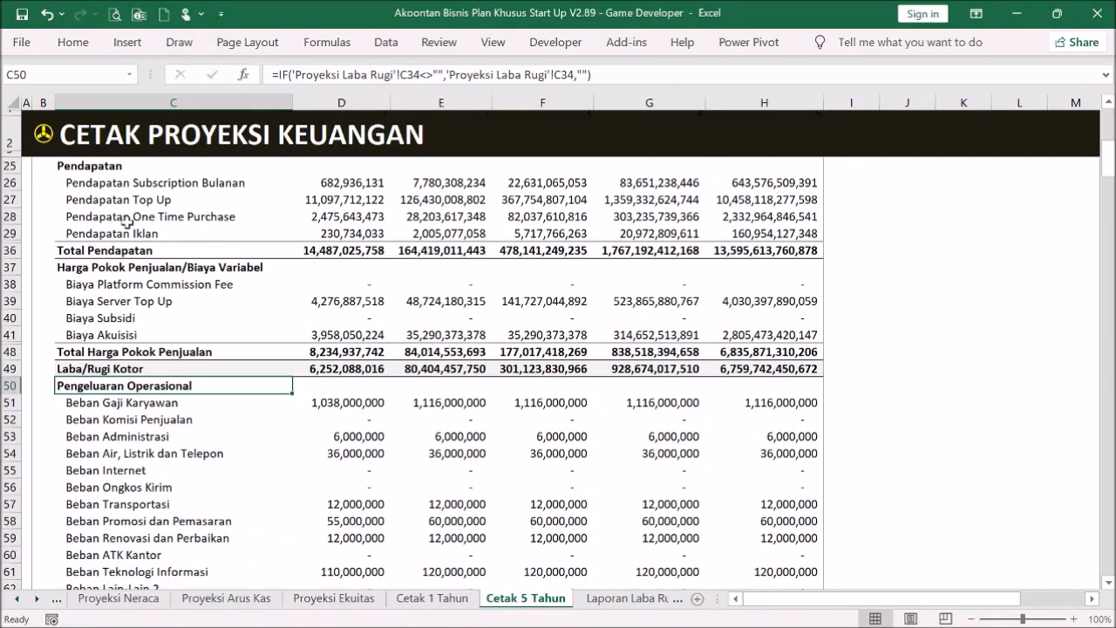
click(48, 136)
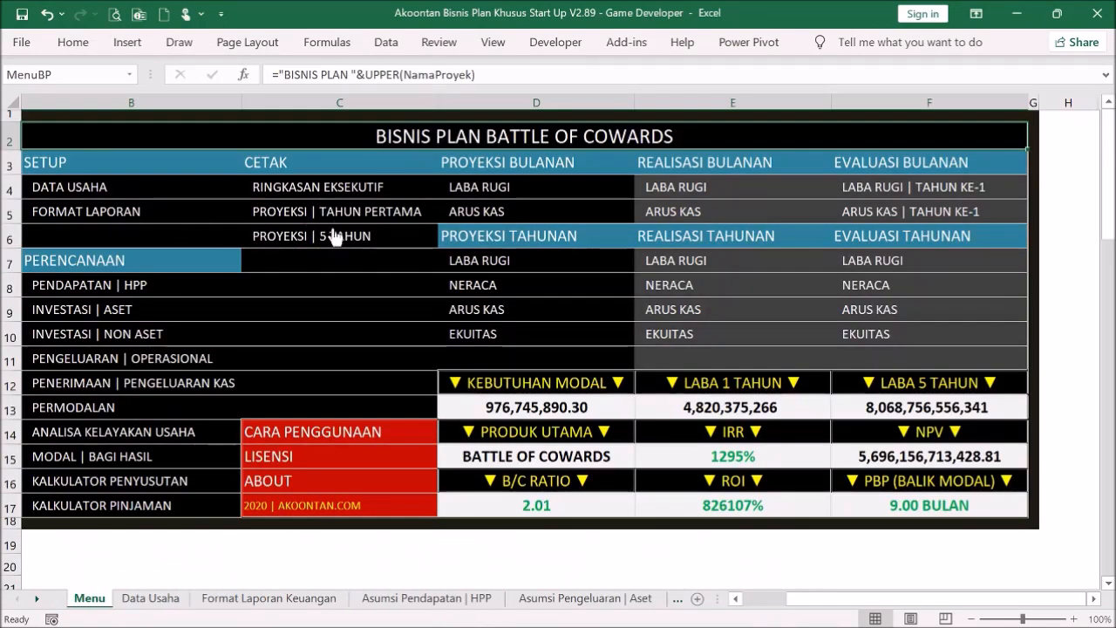
- In the annual Proyeksi Laba Rugi sheet, auto-fit the columns TAHUN 1 to TAHUN 5 so the figures display in full
click(463, 190)
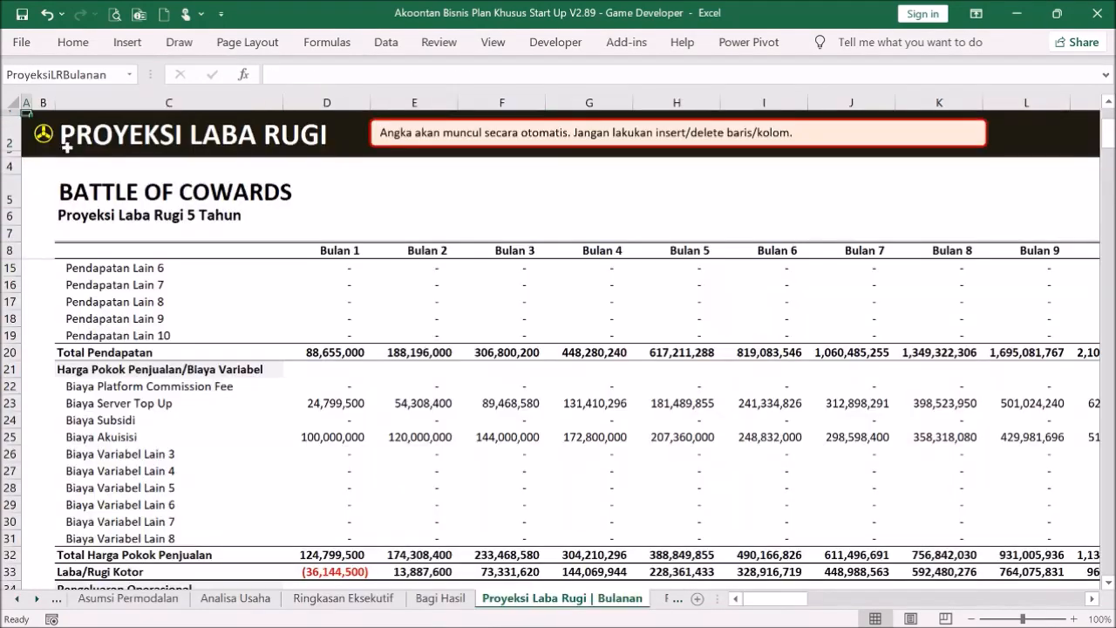
click(41, 144)
click(456, 261)
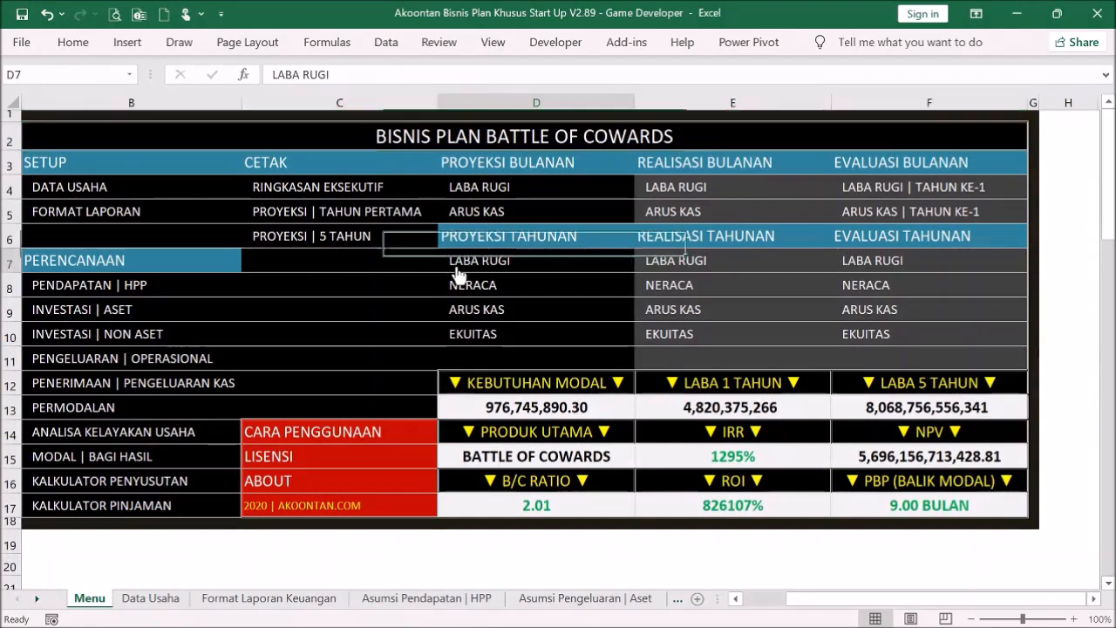
drag(366, 103, 811, 116)
double_click(818, 106)
click(928, 301)
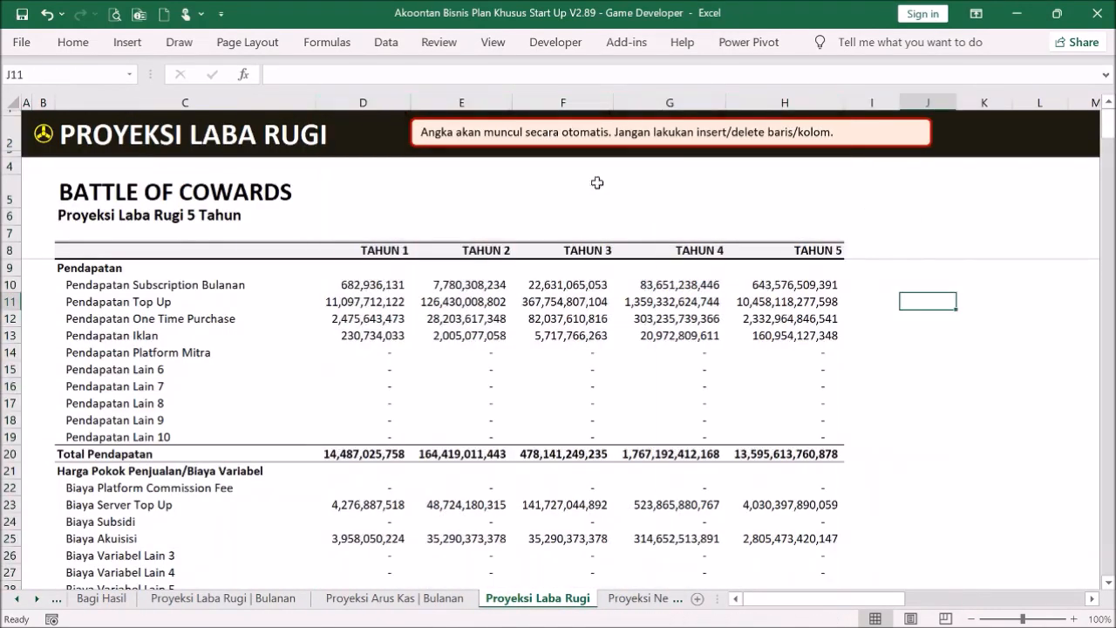
- Open the print preview of the annual Proyeksi Laba Rugi sheet, close it and return to the Menu sheet
click(117, 15)
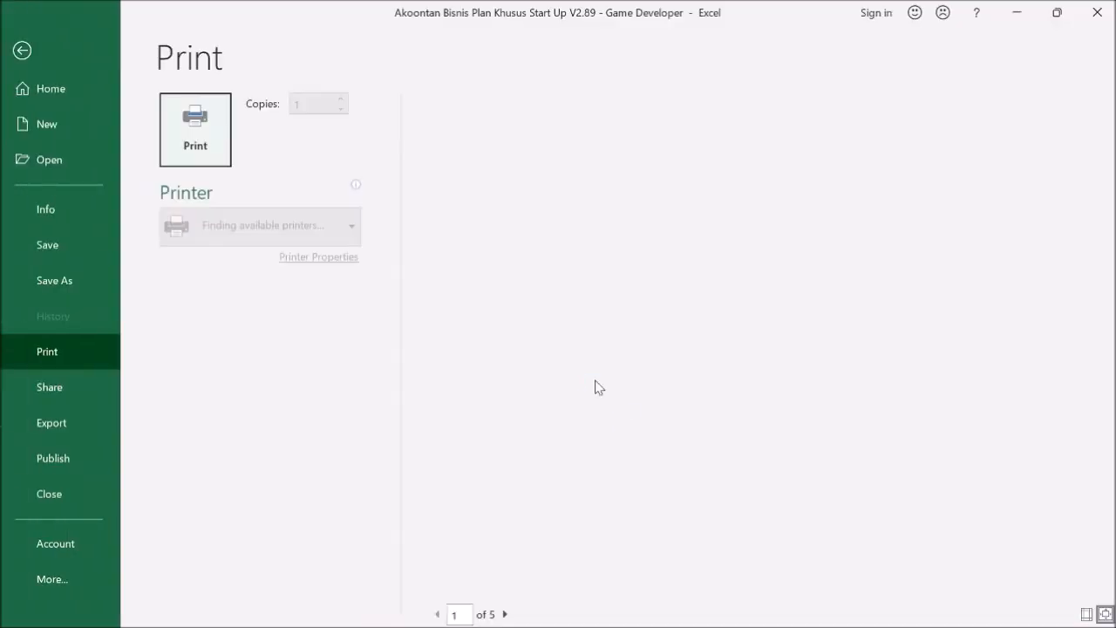
click(22, 50)
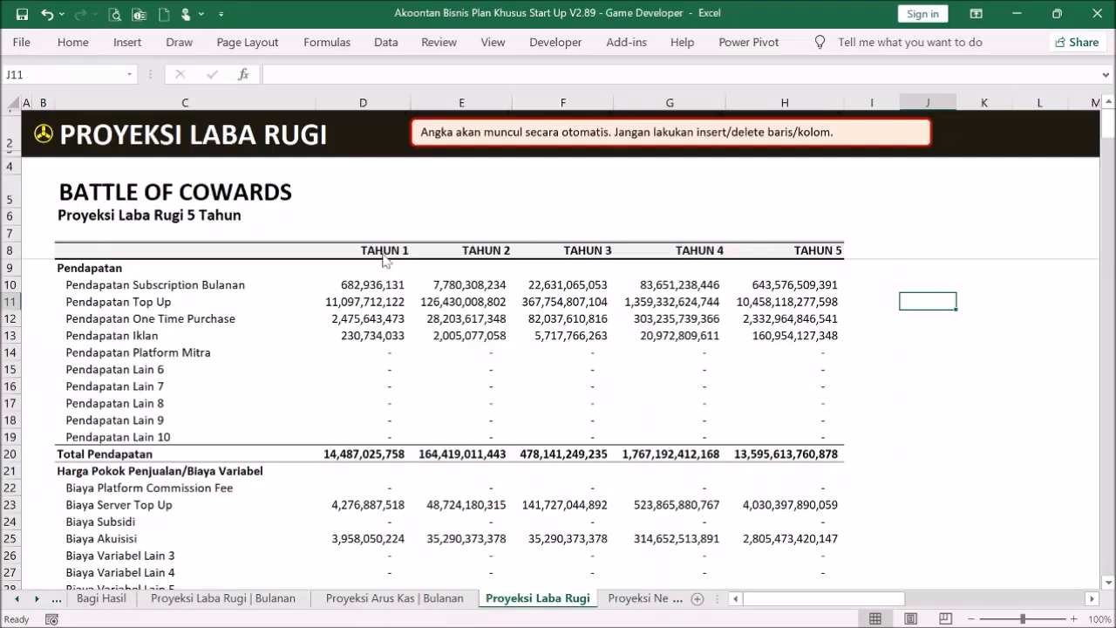
click(45, 139)
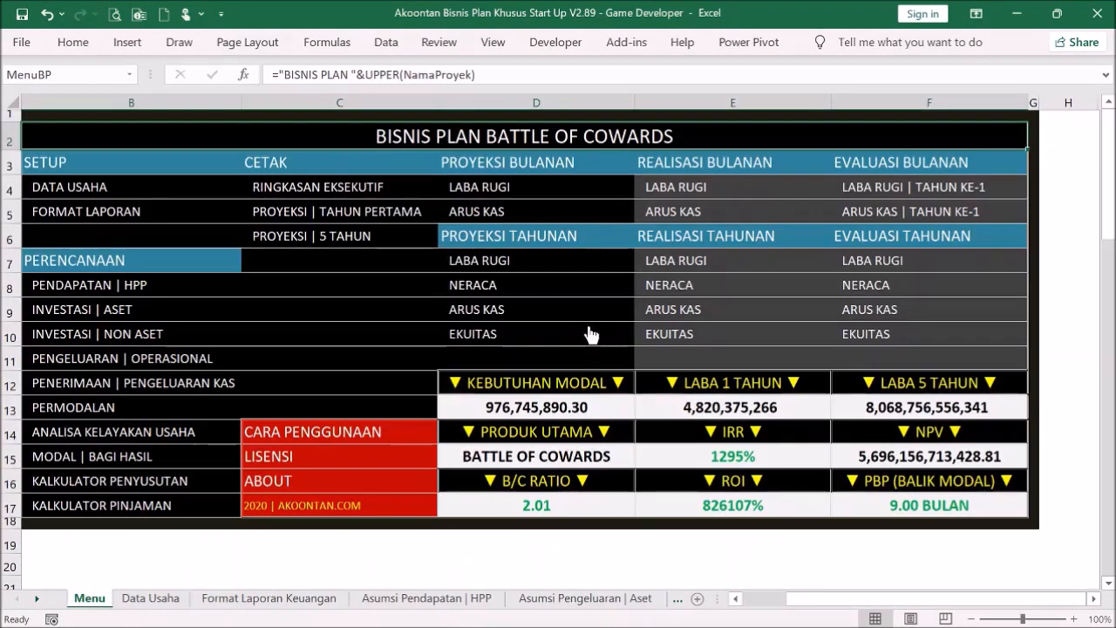
- Review the Analisa Kelayakan Usaha sheet, including IRR, NPV, ROI, B/C Ratio and Payback Period, and return to the Menu sheet
click(131, 441)
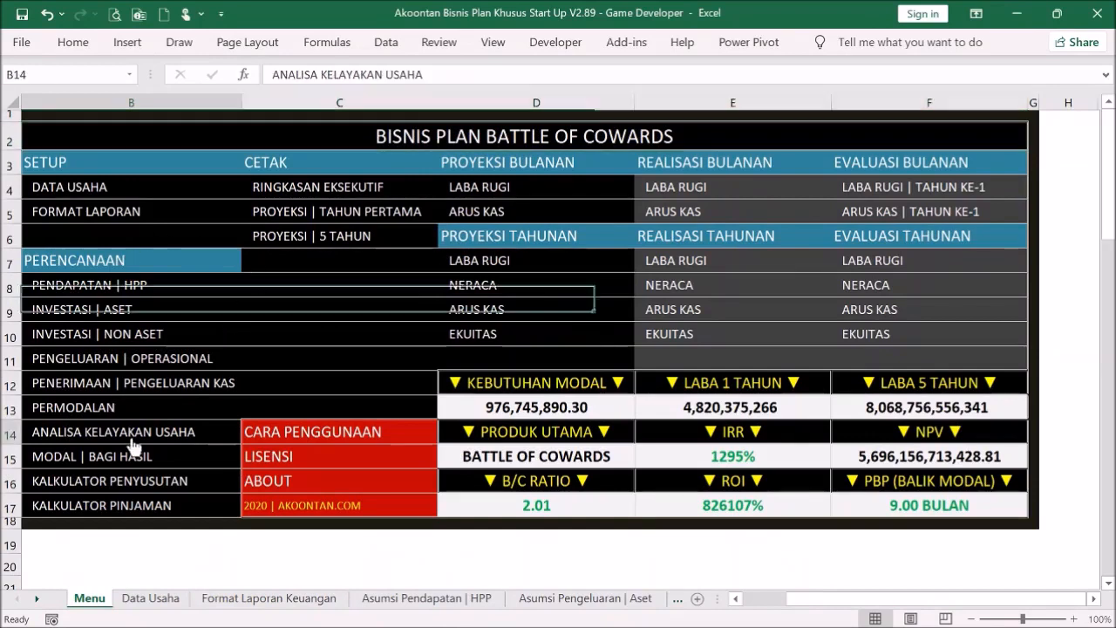
click(132, 445)
scroll(496, 380, down, 2)
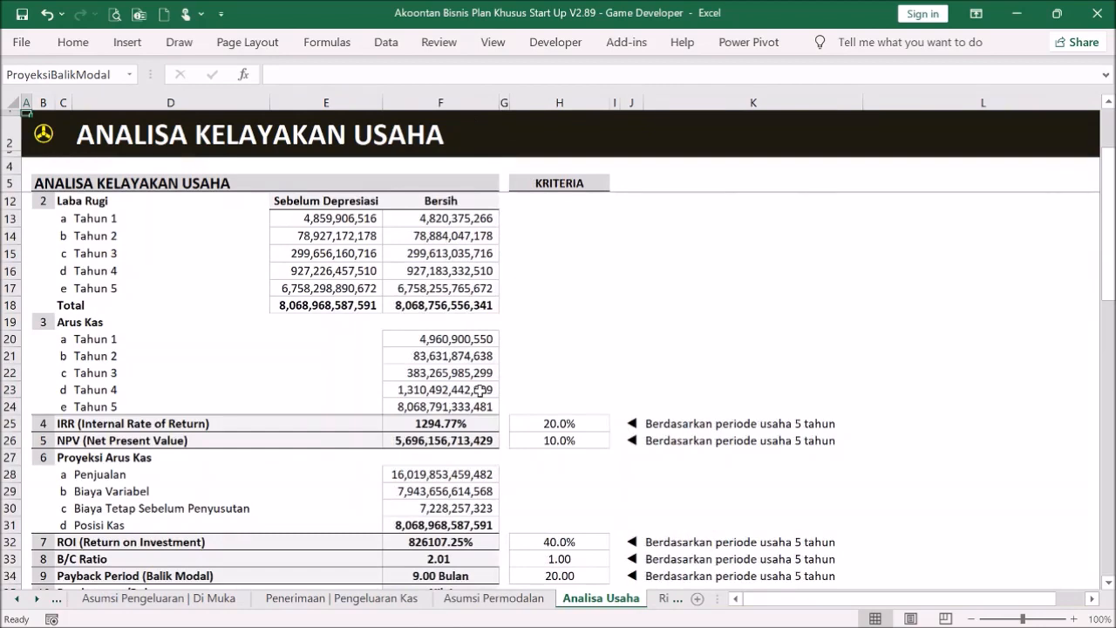
scroll(481, 390, down, 11)
scroll(483, 395, up, 5)
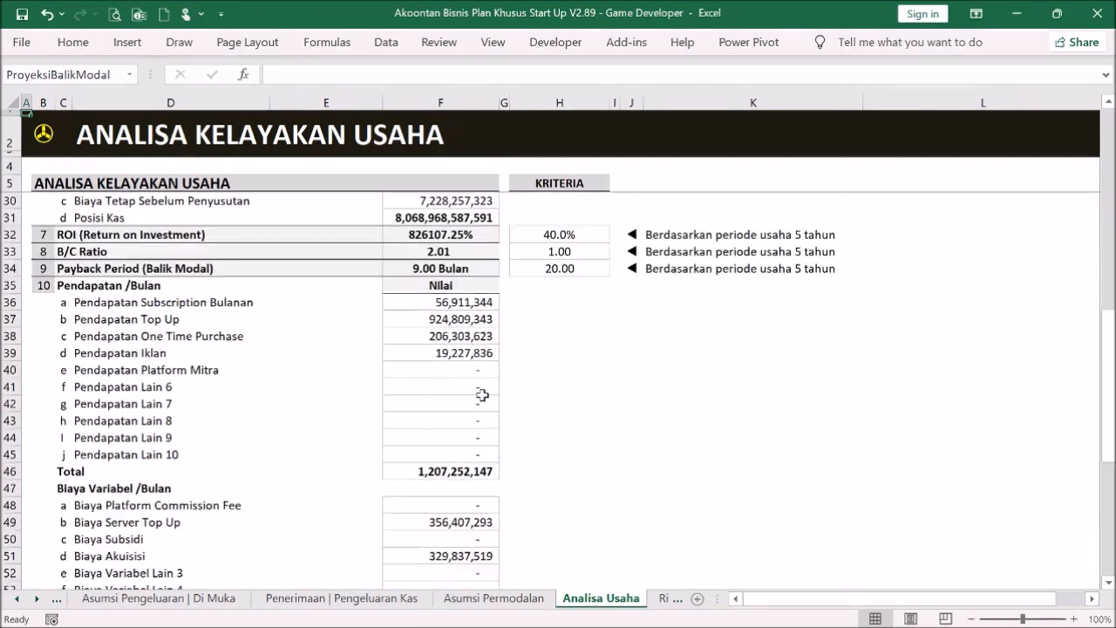
scroll(482, 395, up, 8)
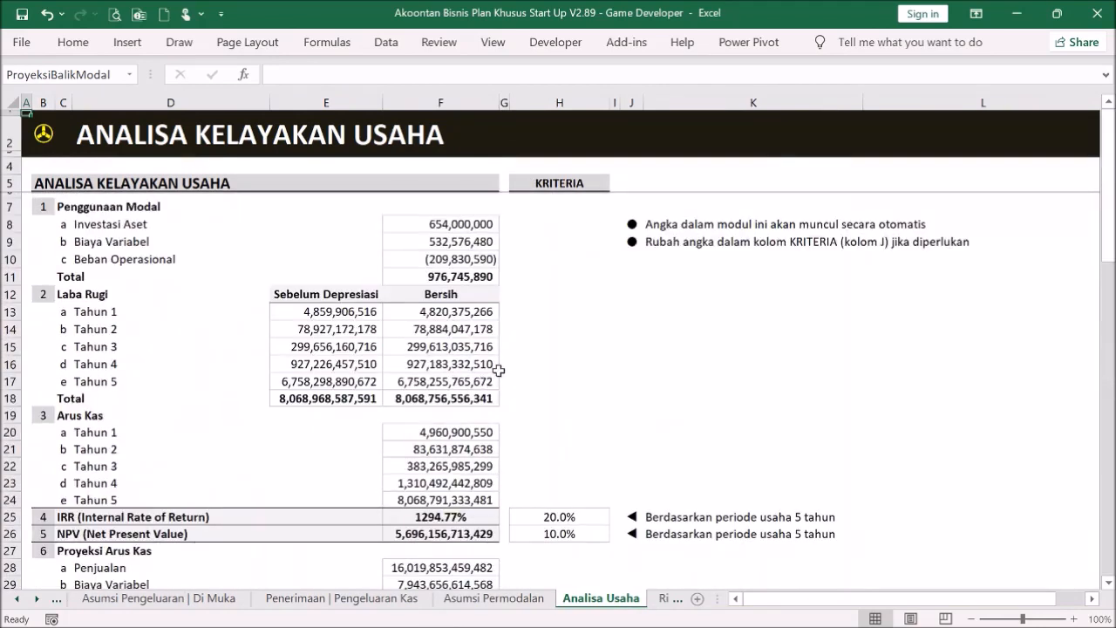
click(50, 139)
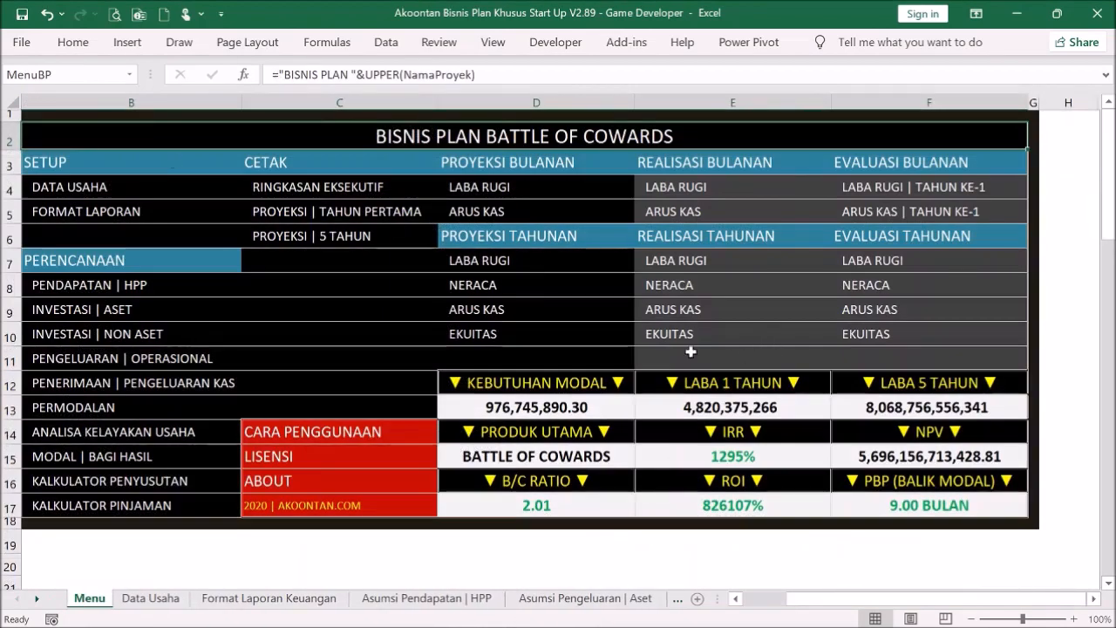
click(564, 558)
click(561, 540)
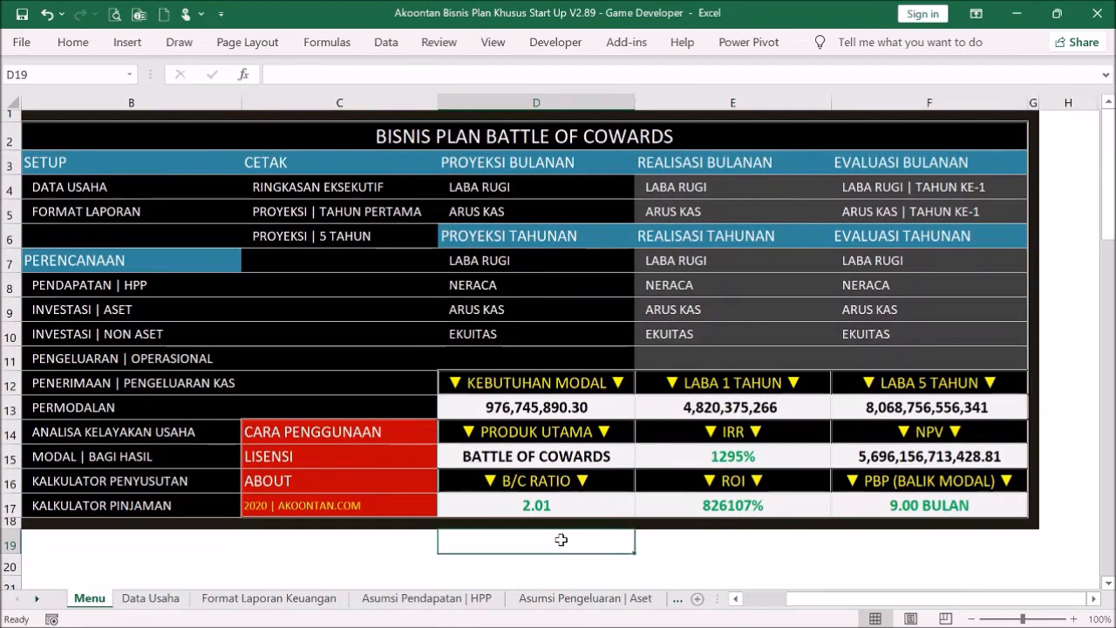
click(317, 536)
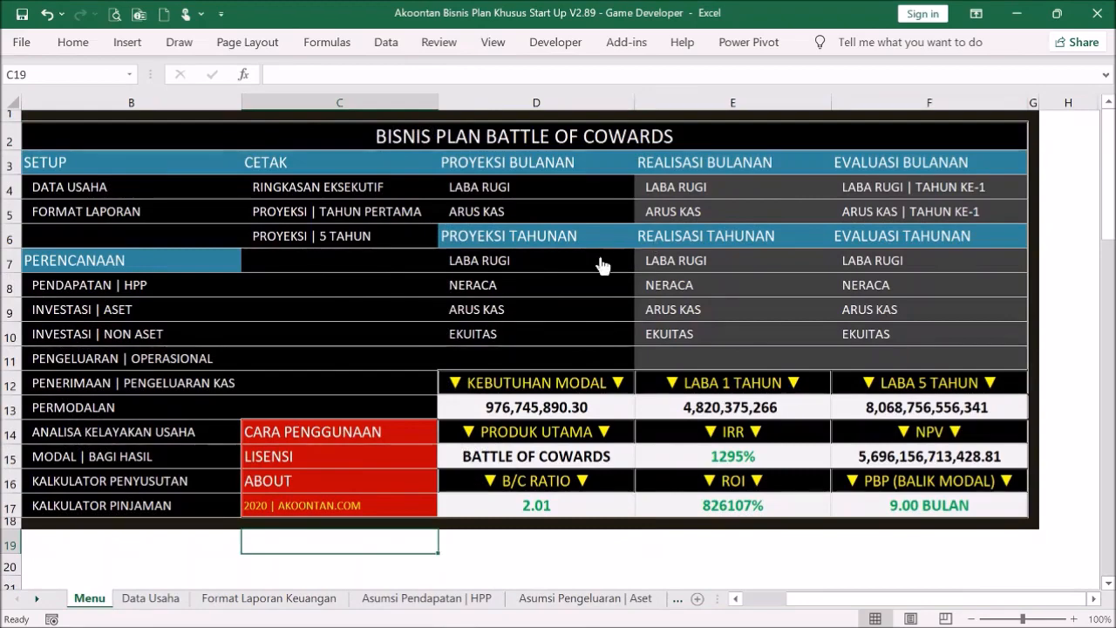
- Look through the realisasi report sheets for monthly Laba Rugi, monthly Arus Kas, annual Neraca and annual Ekuitas
click(702, 190)
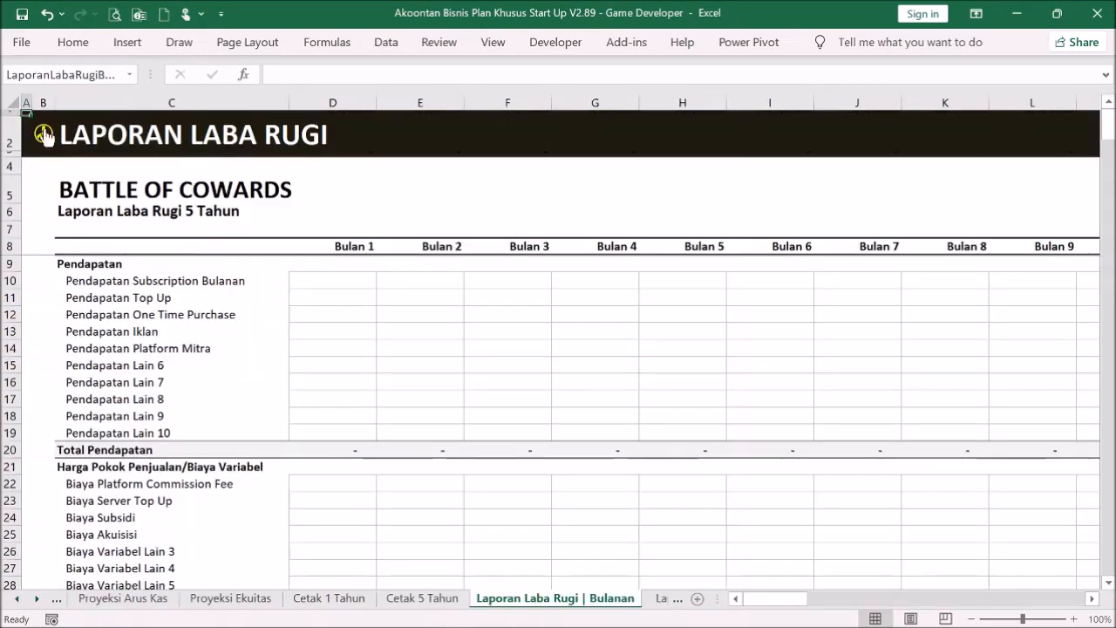
click(39, 130)
click(703, 218)
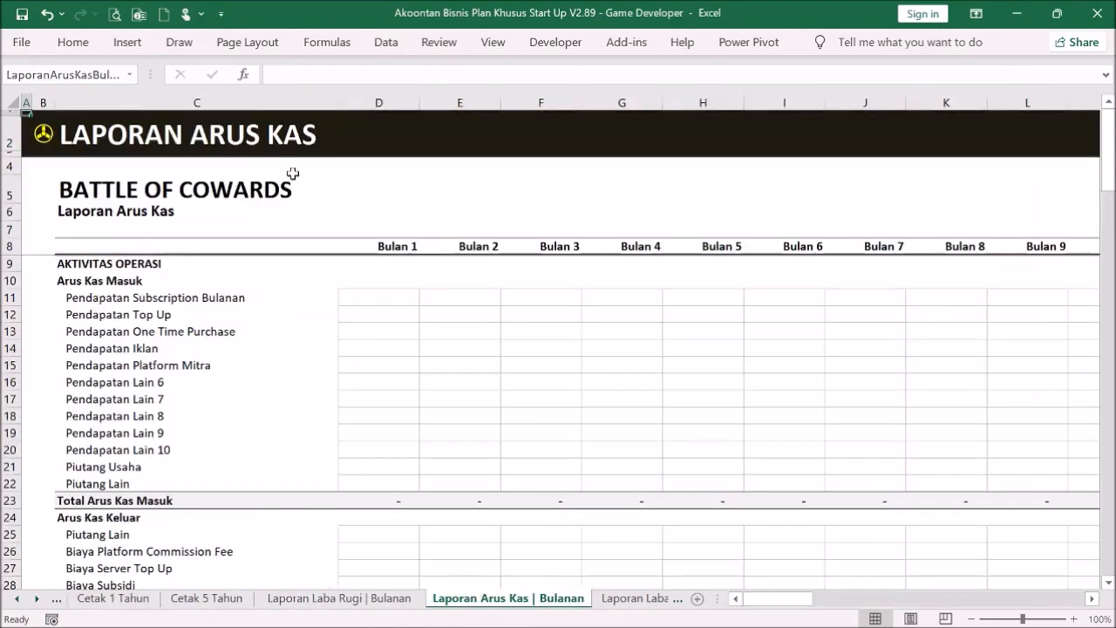
click(42, 137)
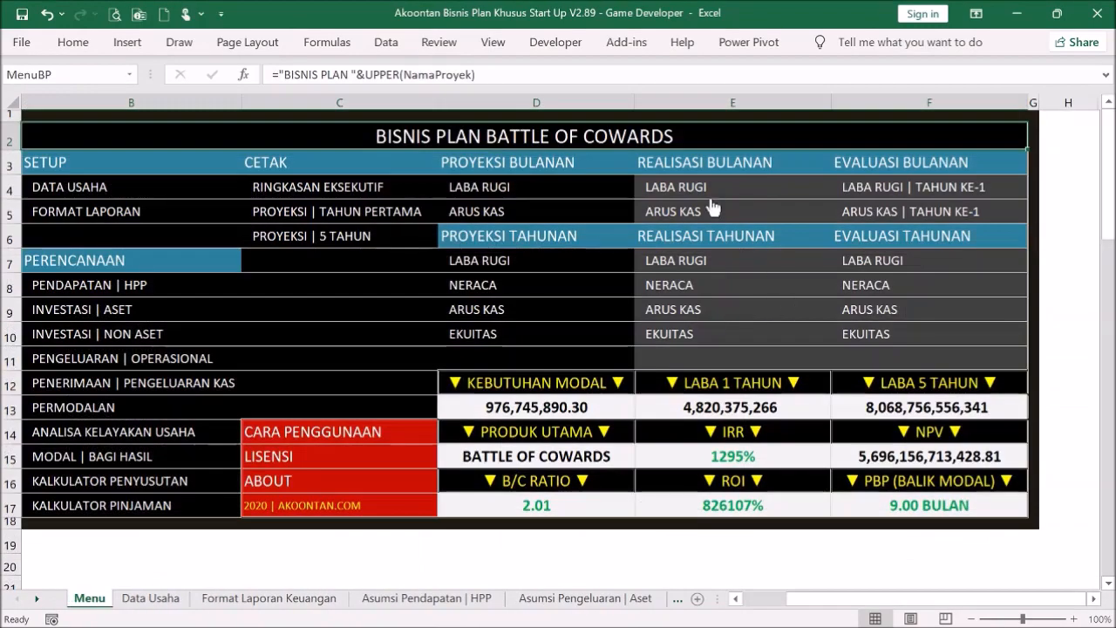
click(680, 289)
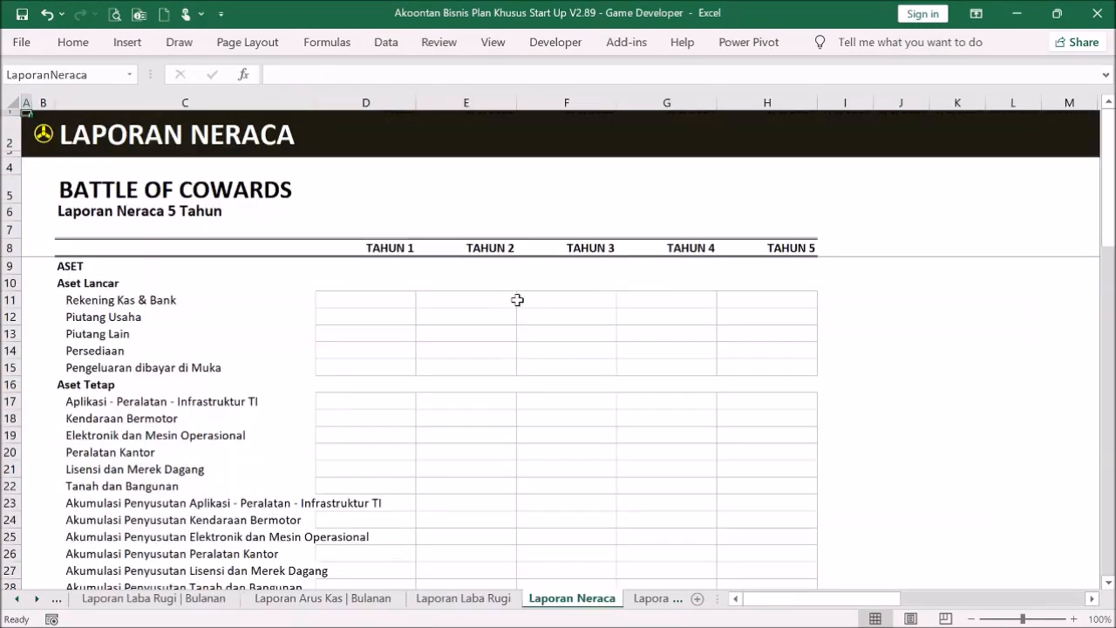
click(43, 137)
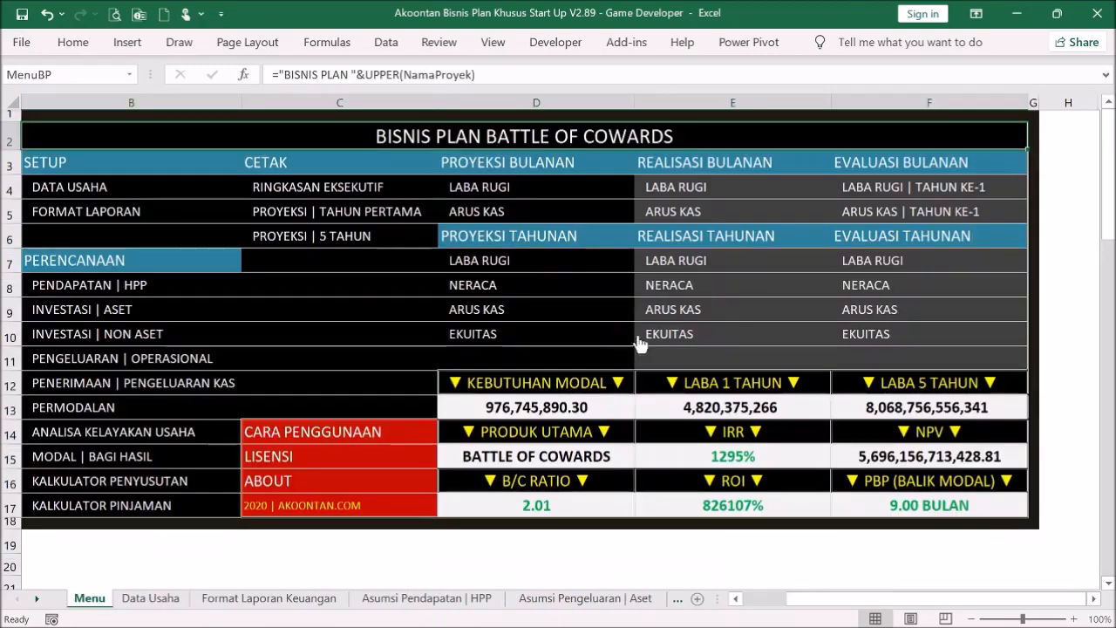
click(702, 325)
click(40, 137)
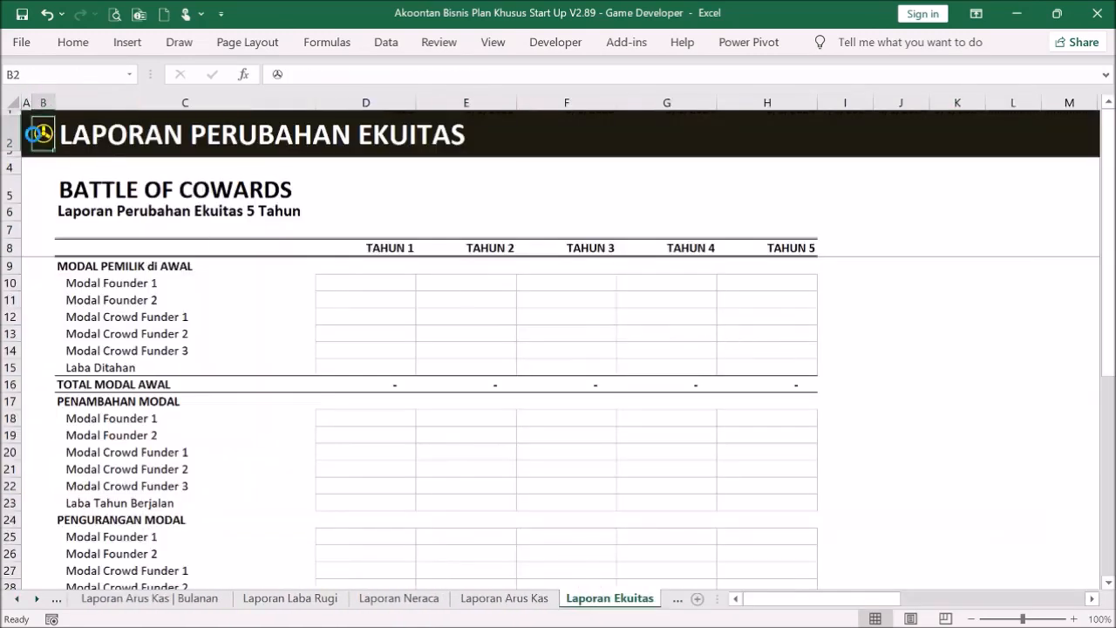
- Look at the annual Evaluasi Laba Rugi and Evaluasi Neraca sheets comparing Realisasi with Proyeksi, and return to the Menu sheet
click(888, 259)
scroll(703, 329, down, 3)
scroll(703, 330, up, 3)
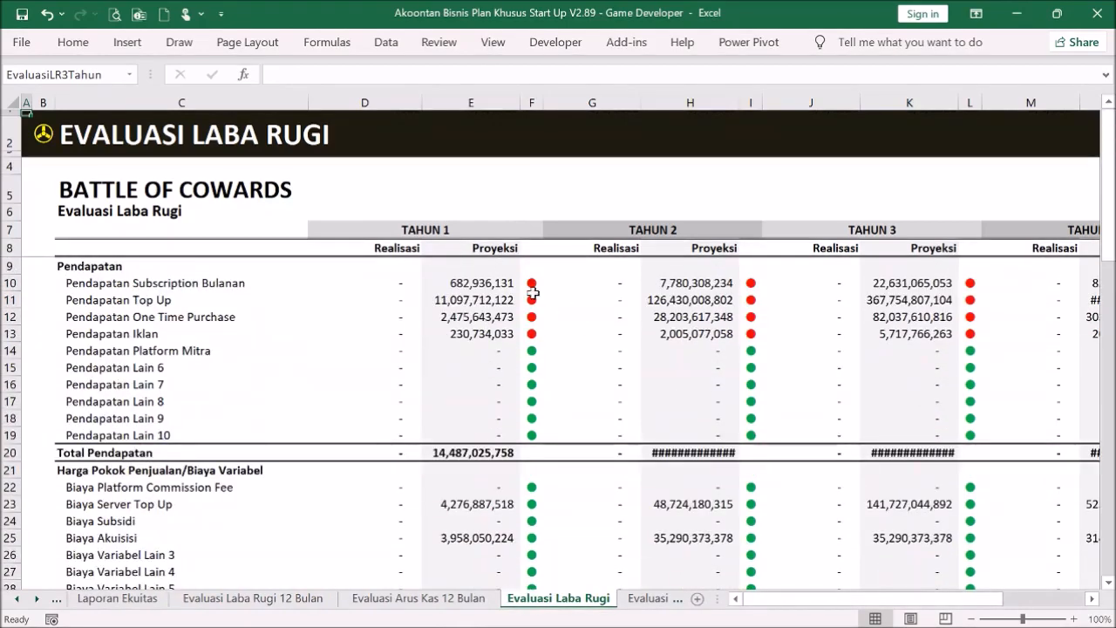
click(44, 135)
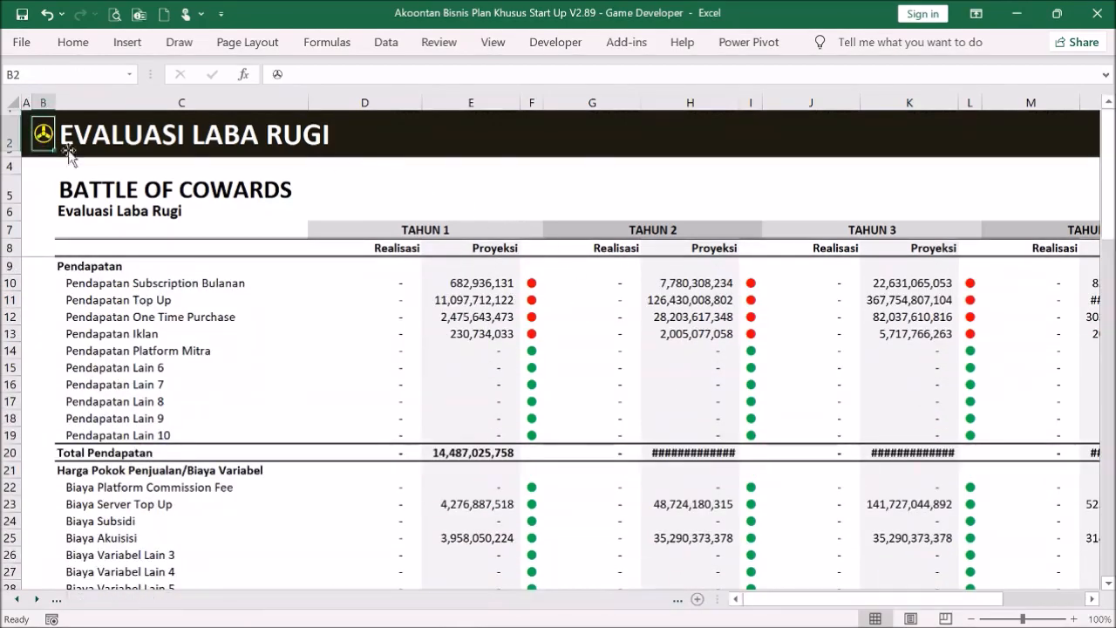
click(892, 292)
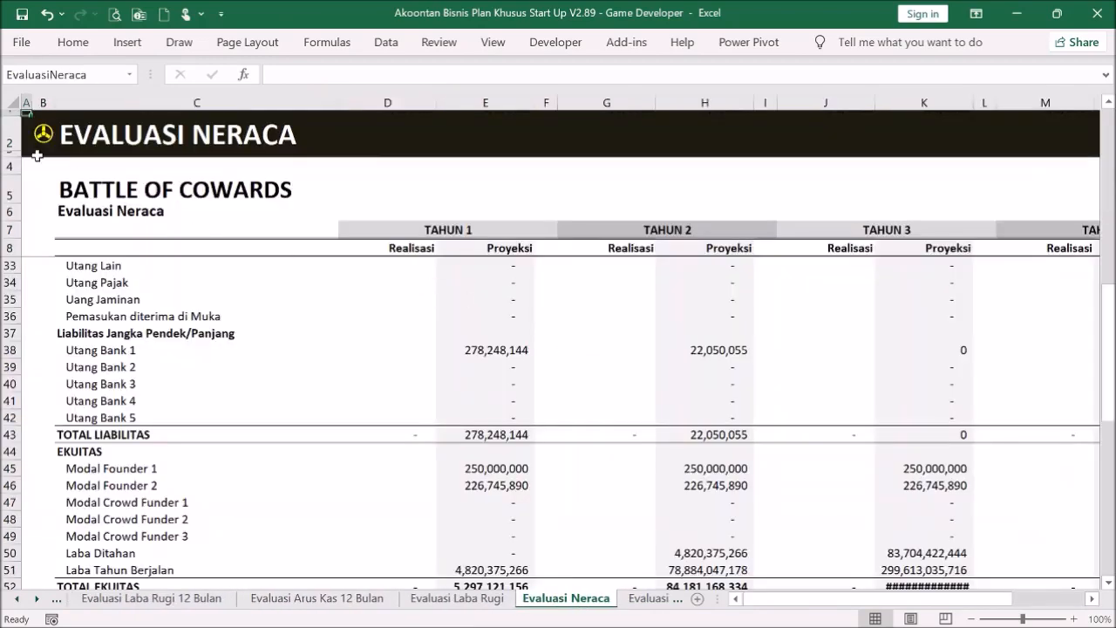
click(42, 138)
click(368, 349)
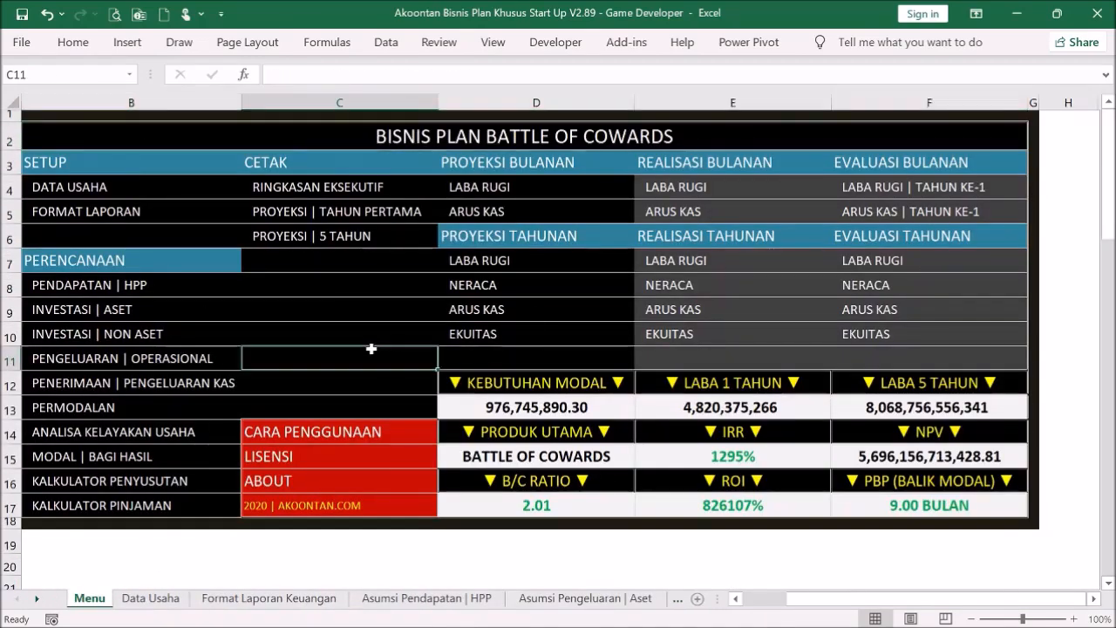